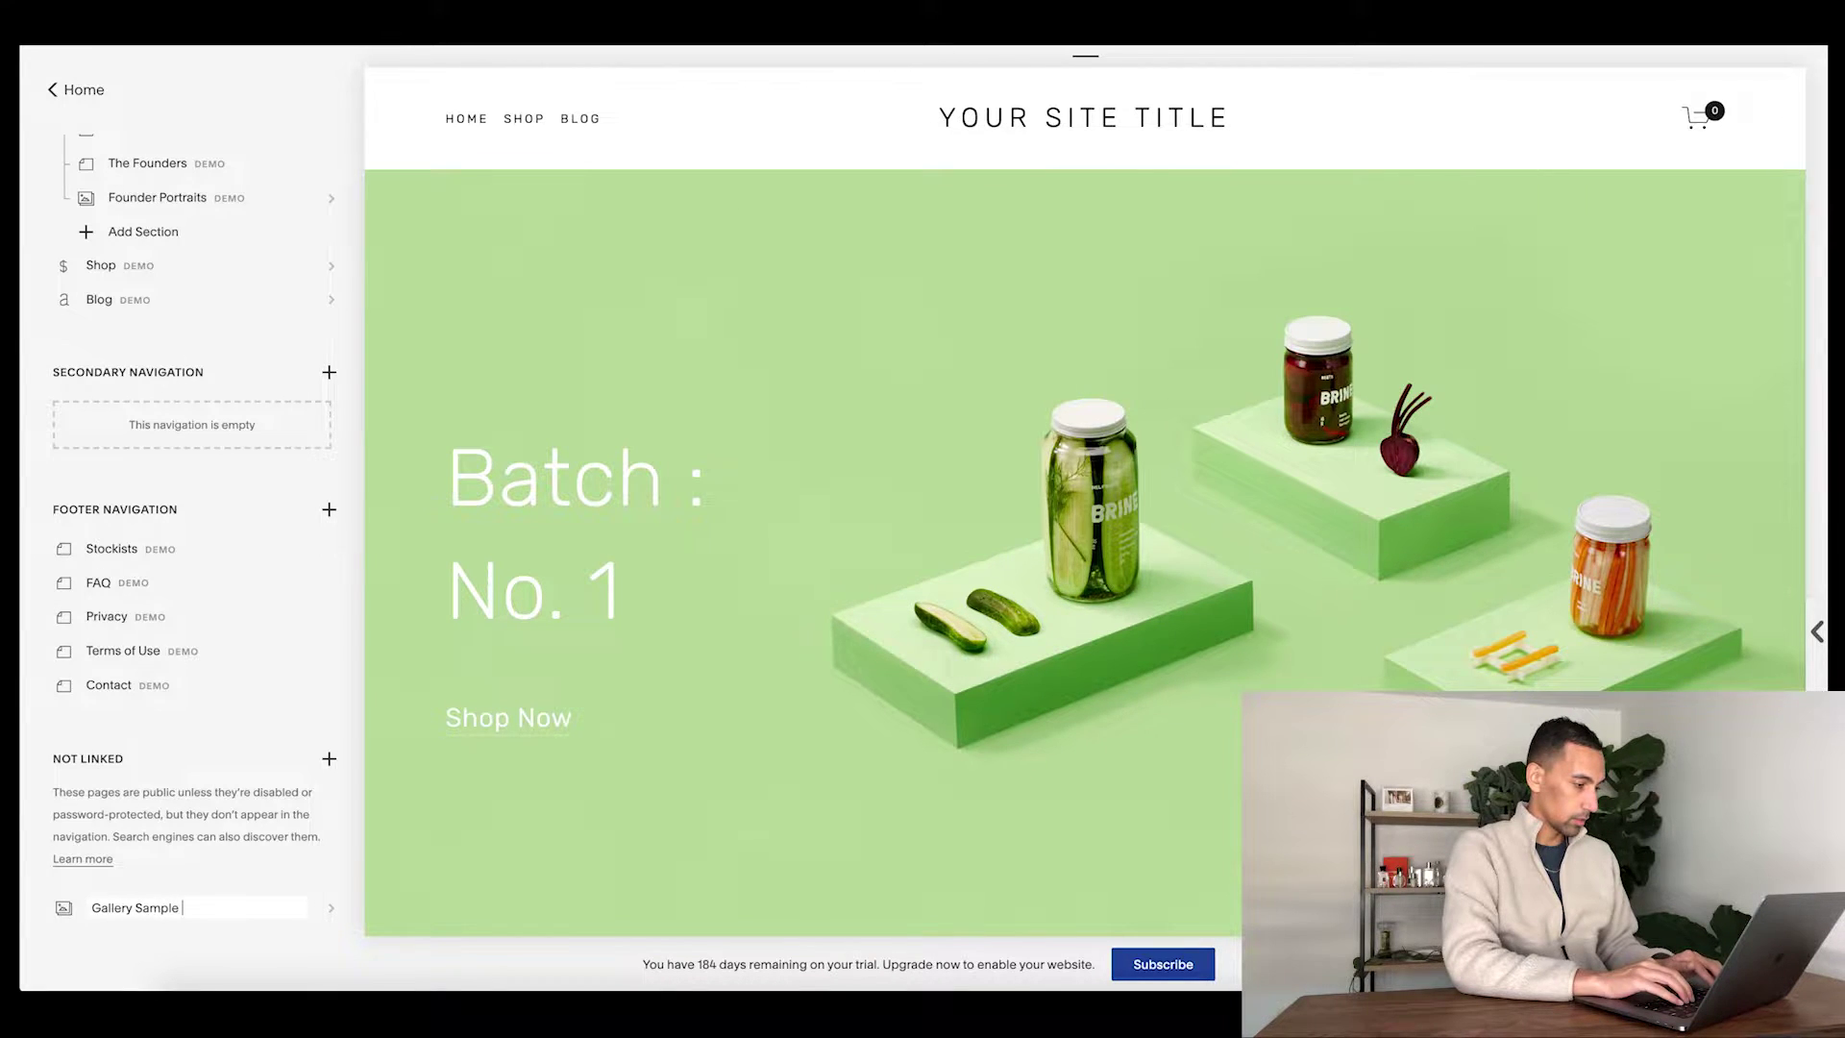
# - Append '!' to name the page 'Gallery Sample Hello!' and open its empty gallery editor
pyautogui.write('!')
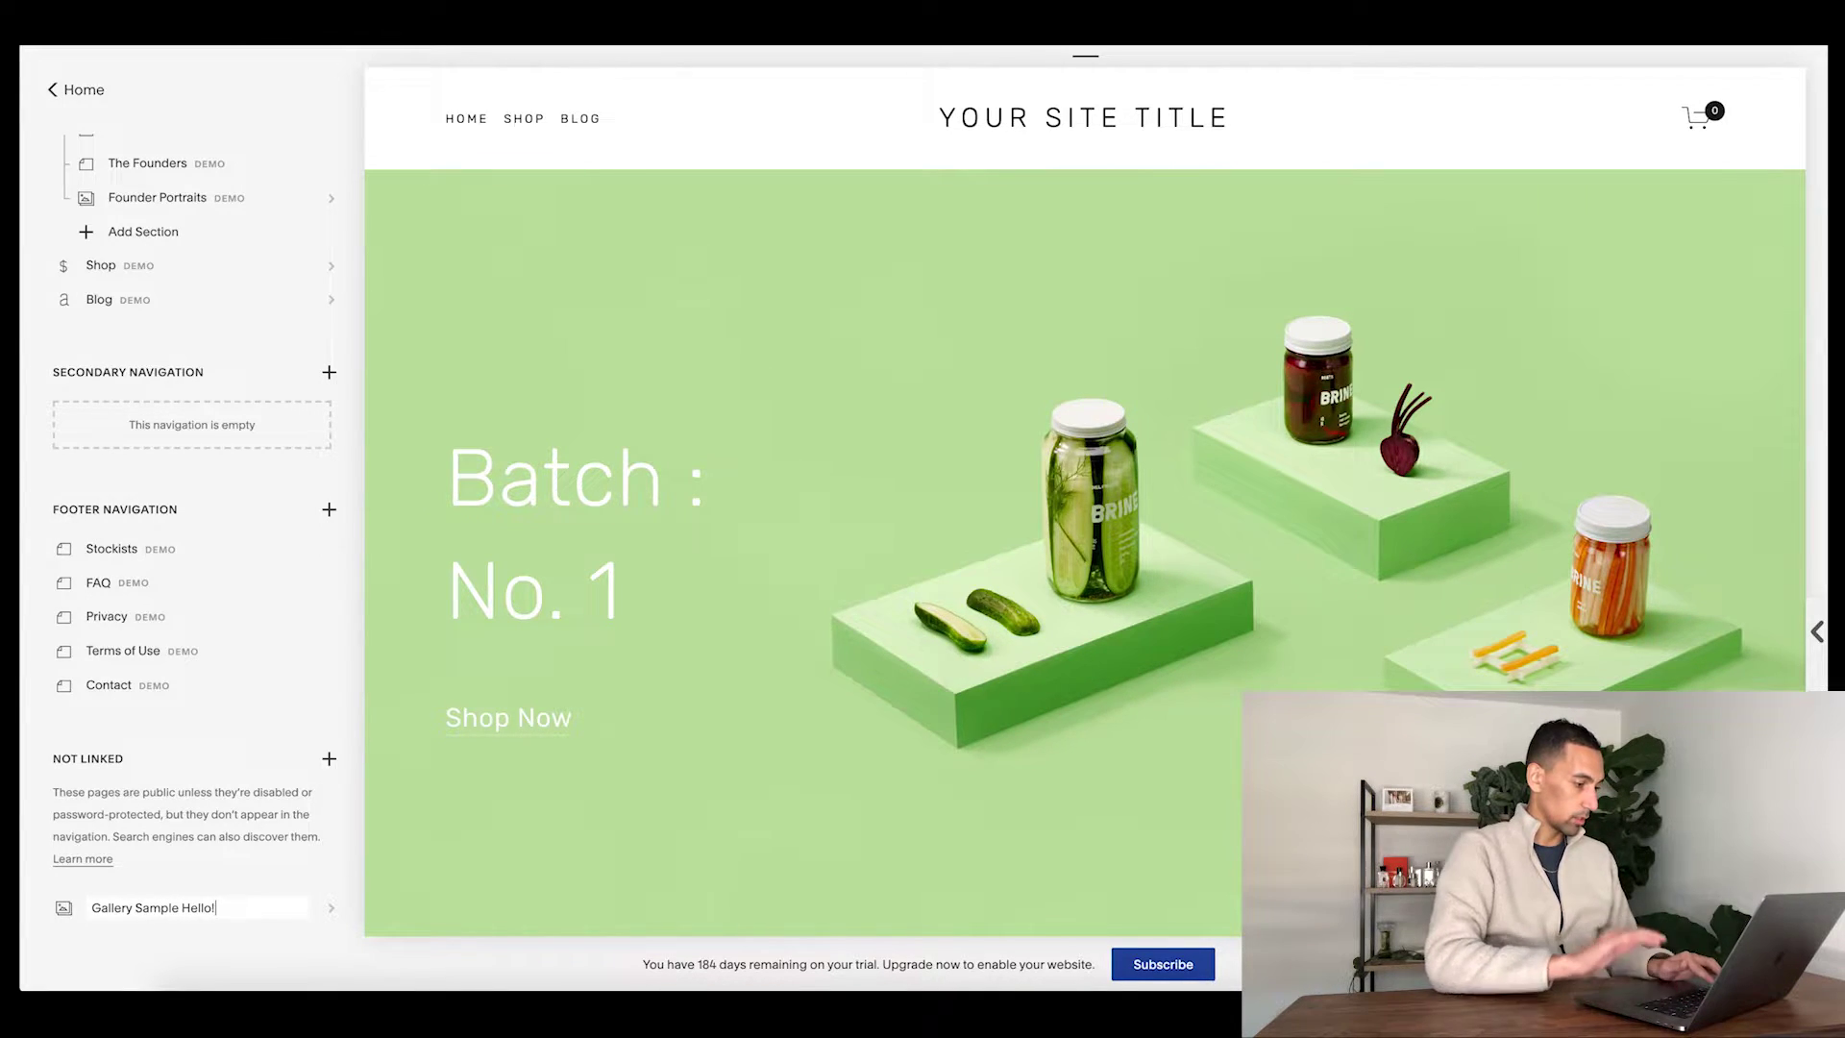
pyautogui.press('Return')
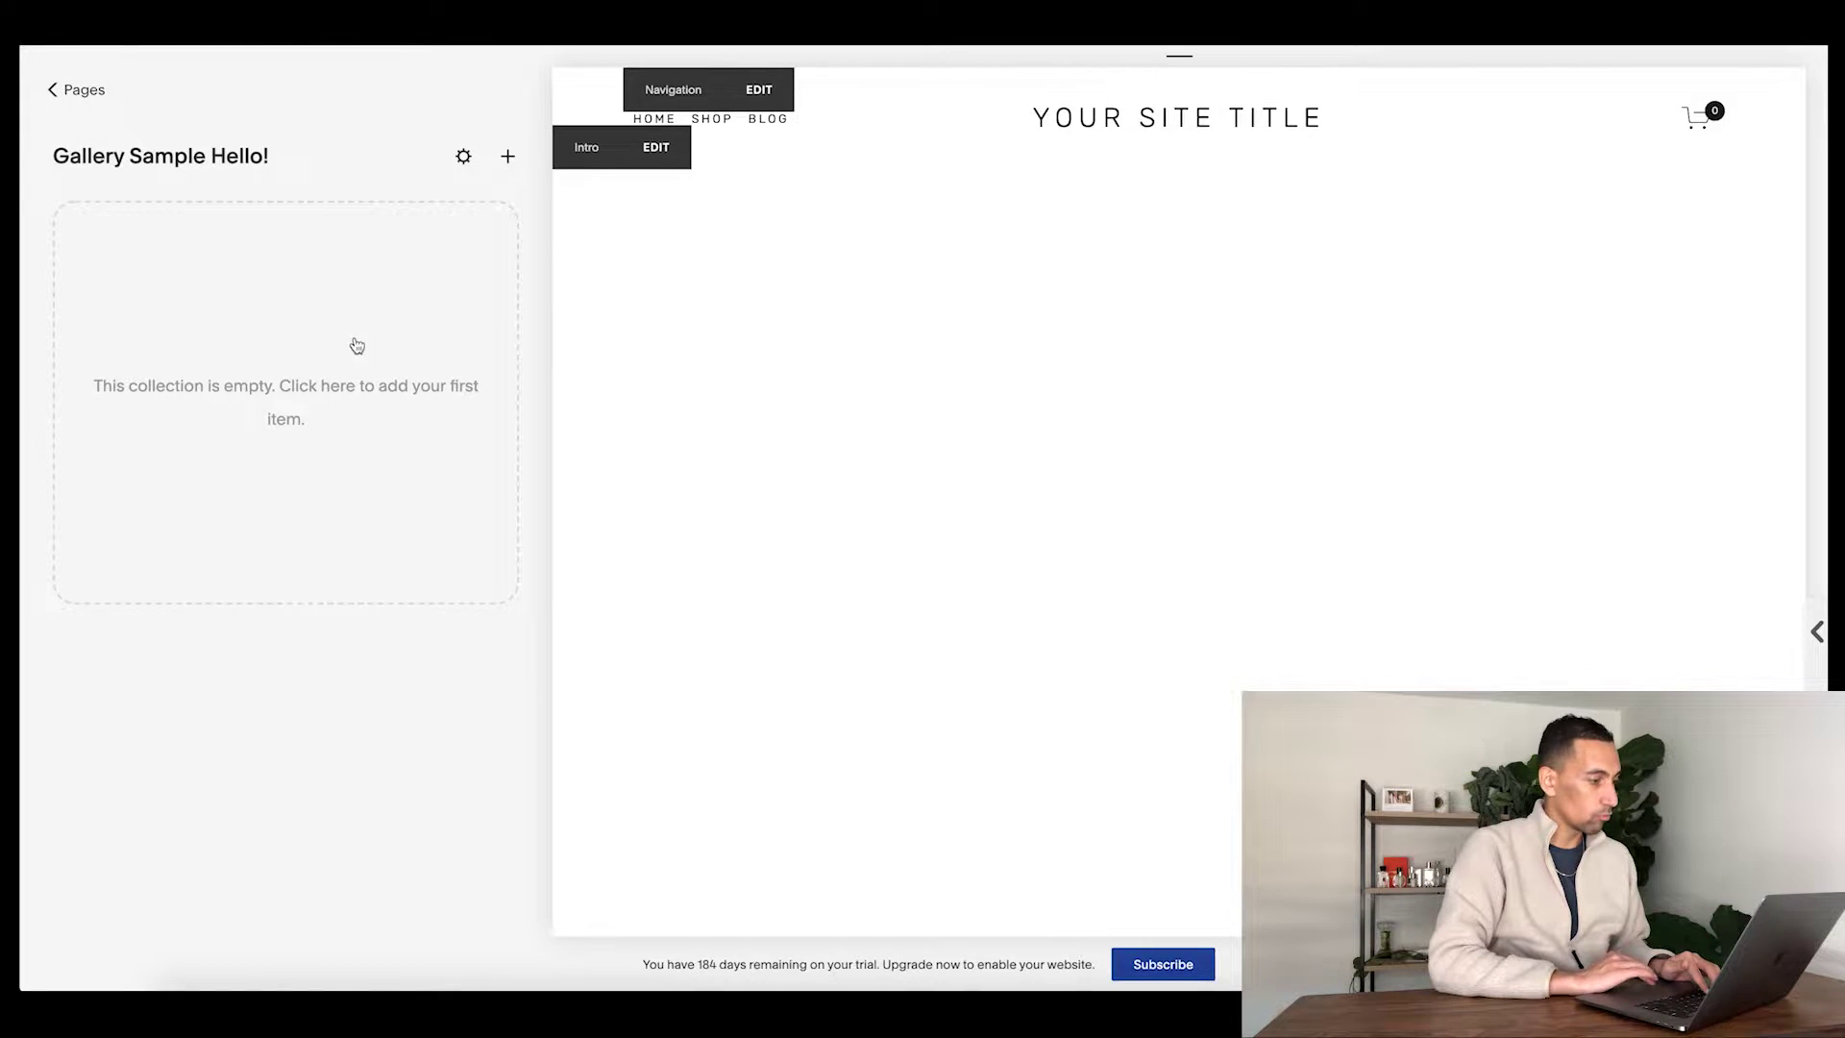
# - Start an image upload to the empty gallery, then cancel the file picker
pyautogui.click(508, 159)
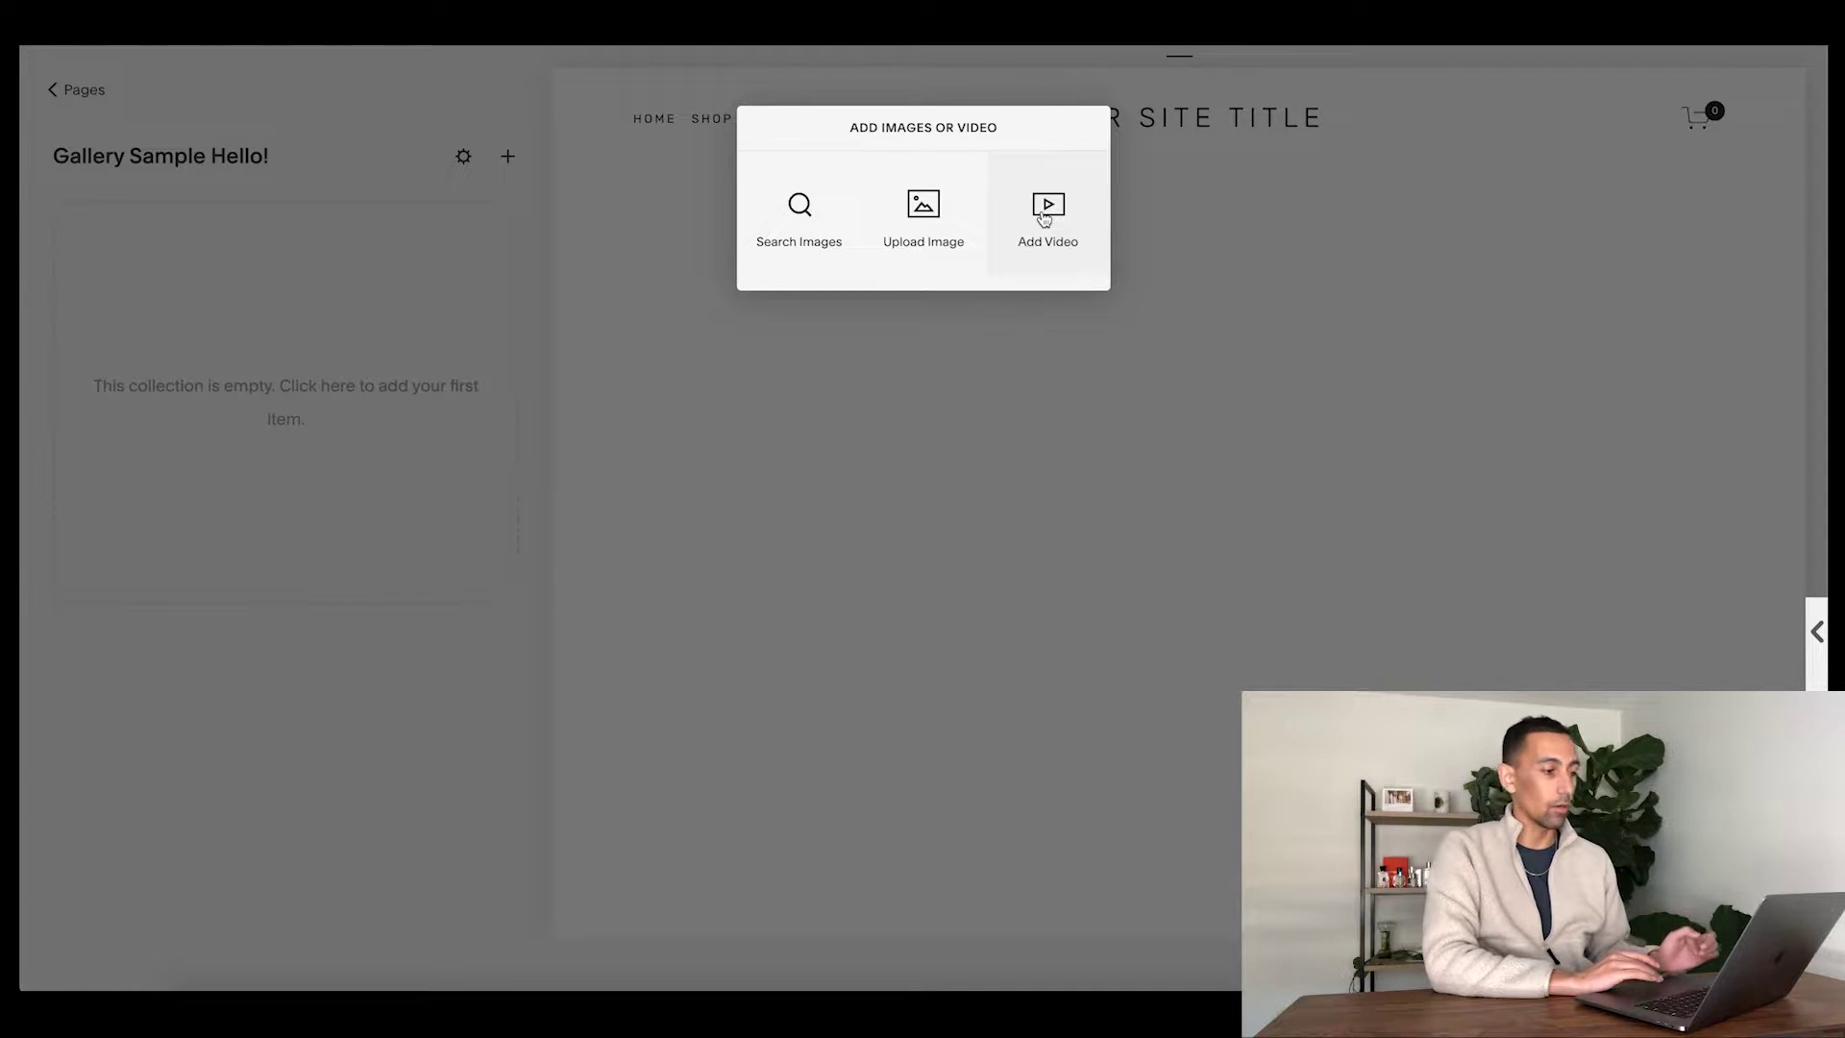
pyautogui.click(936, 236)
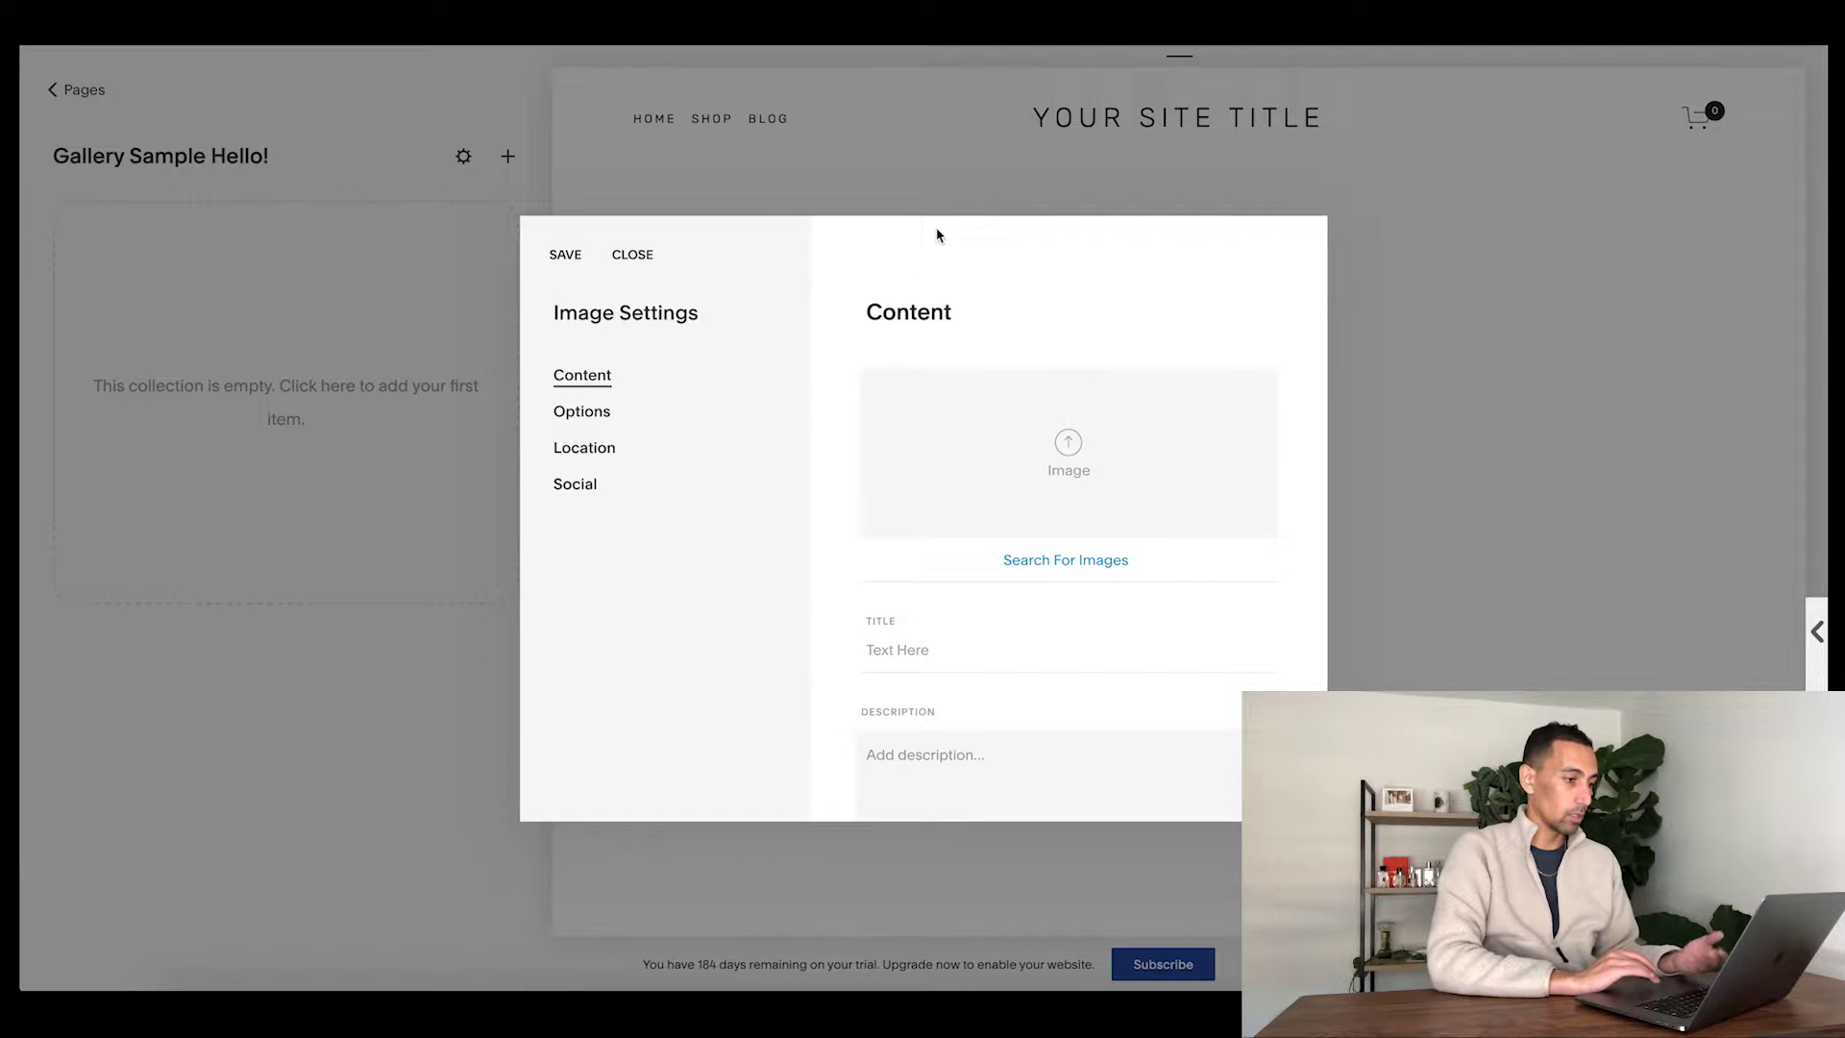
pyautogui.click(1073, 452)
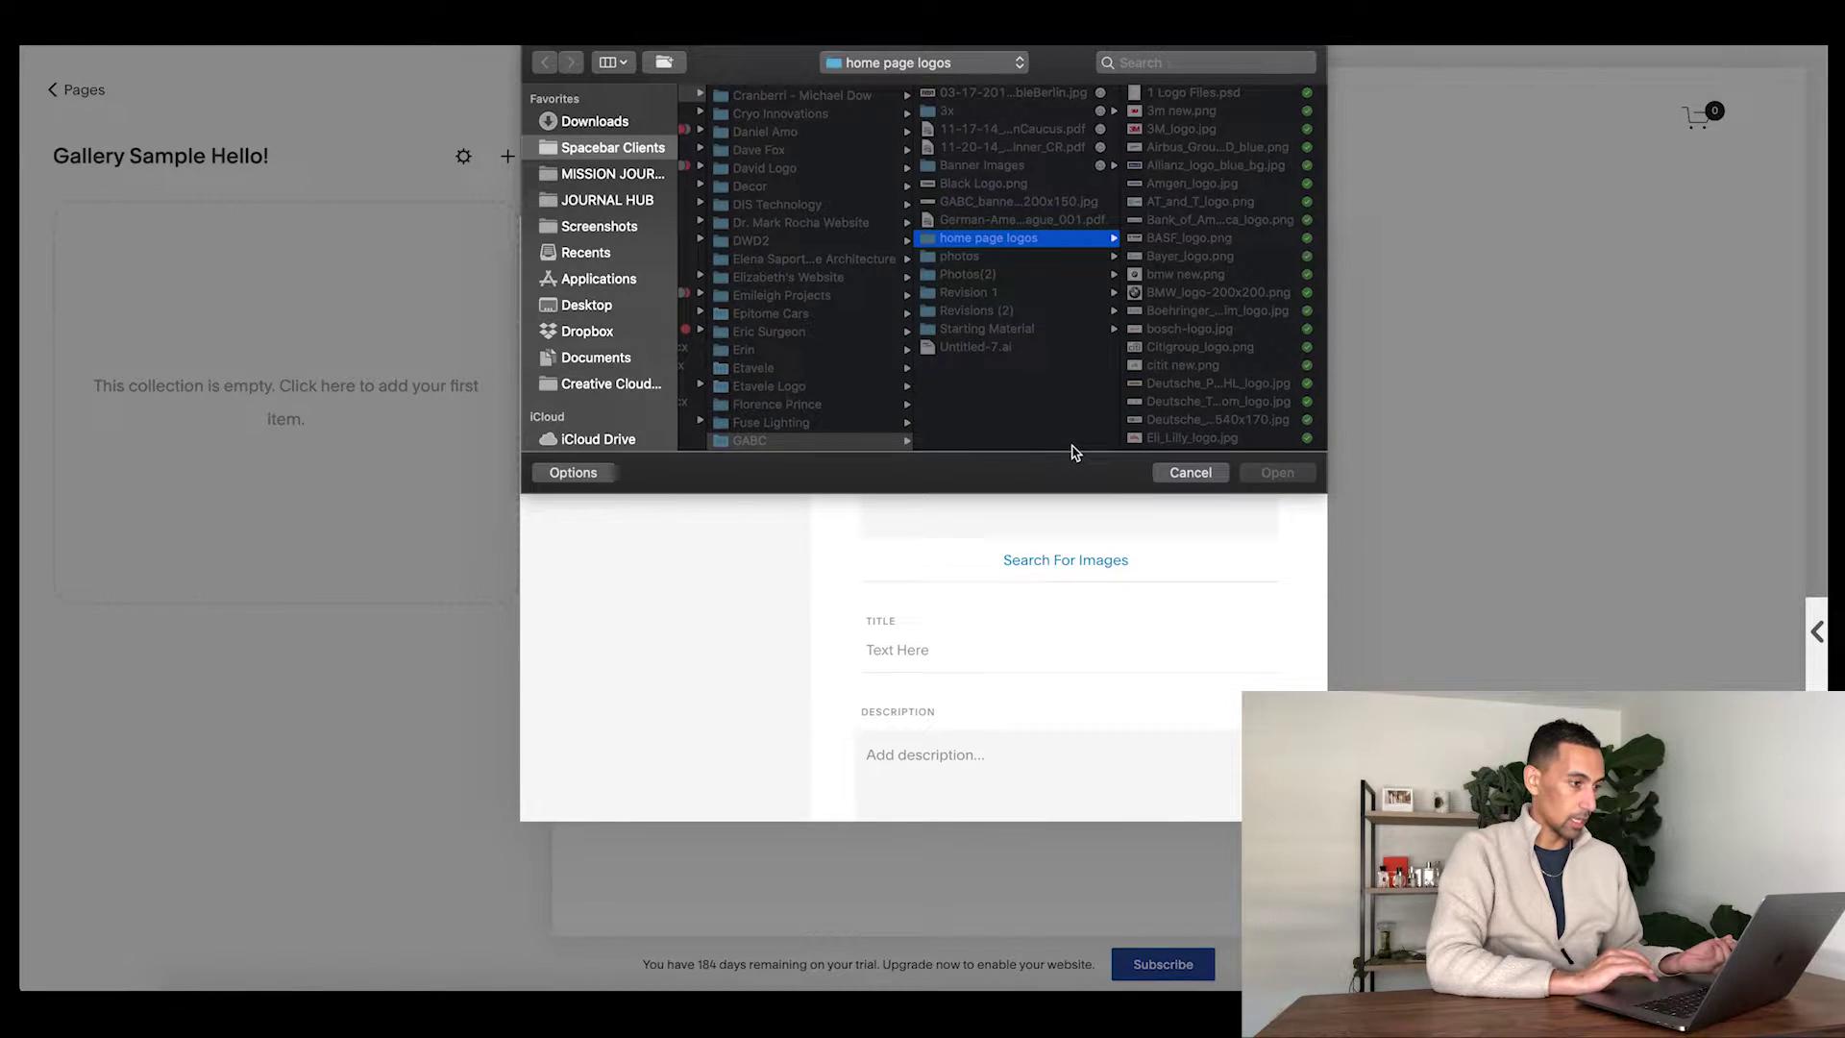
pyautogui.click(1190, 473)
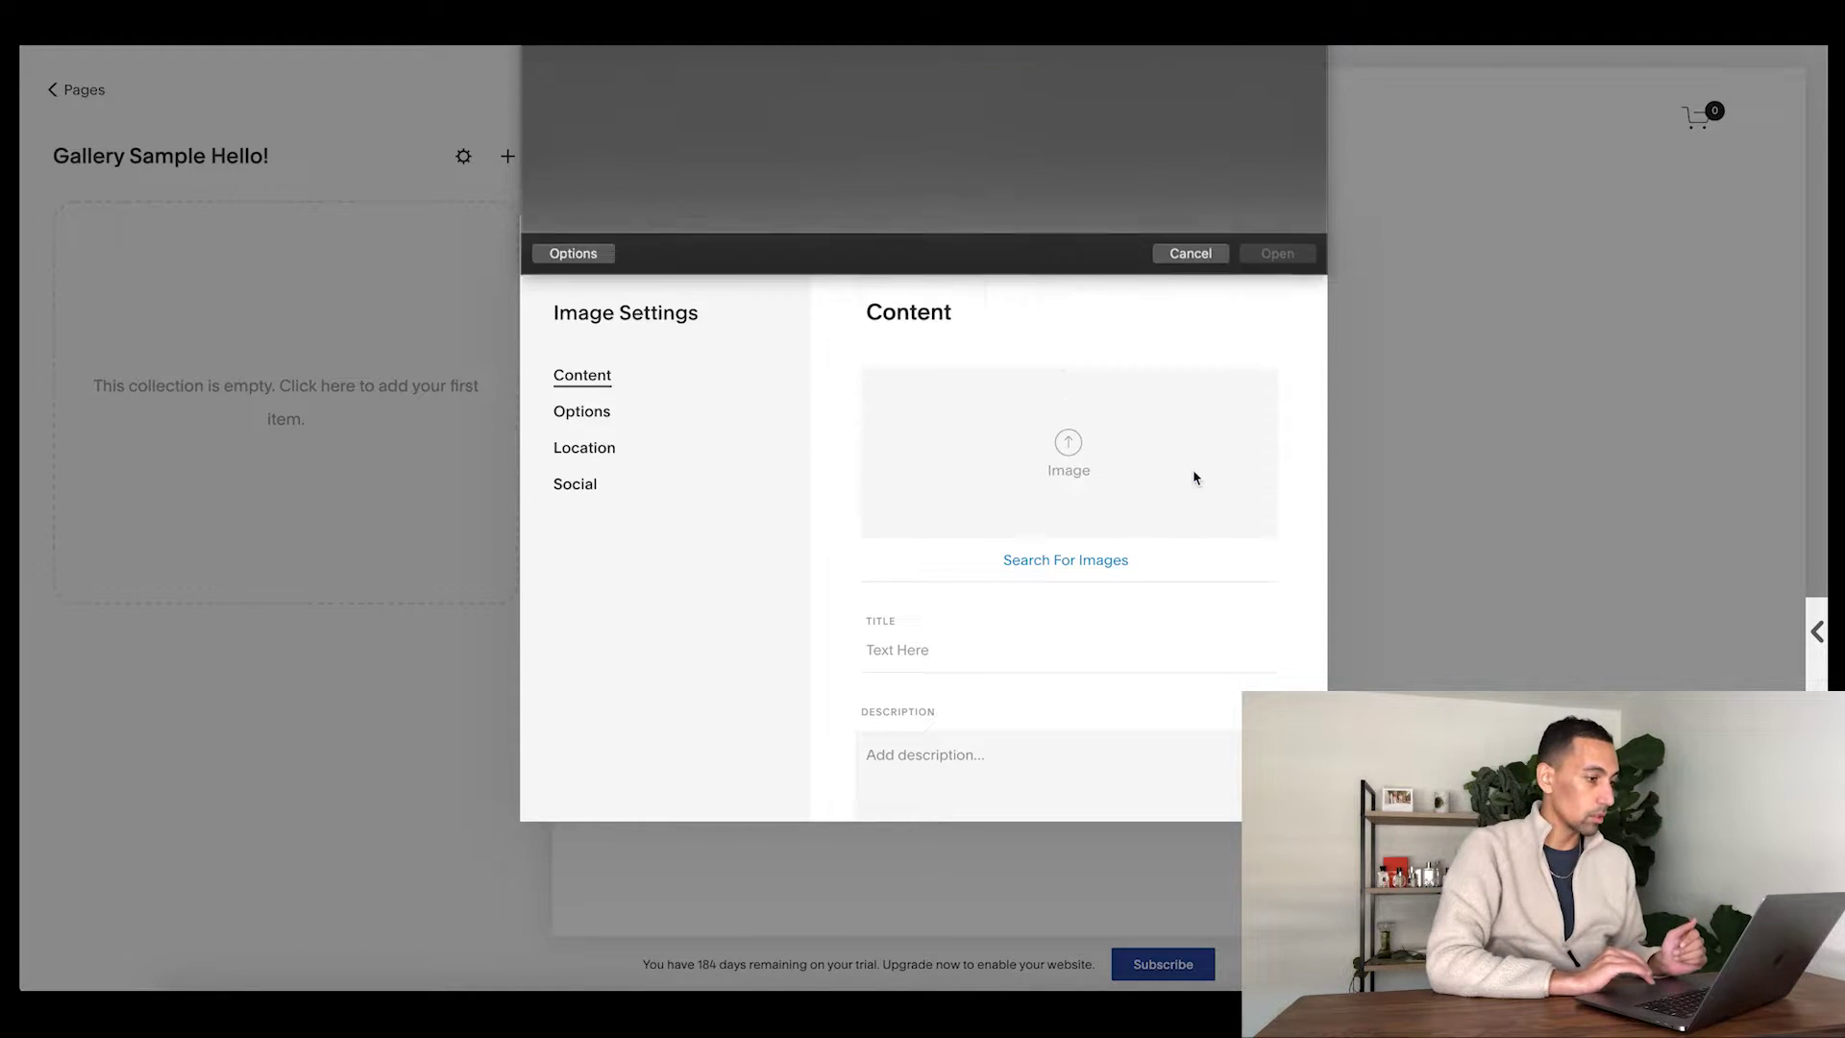
# - Close the image entry, discard its unsaved changes, and reopen the Add Images options
pyautogui.click(574, 483)
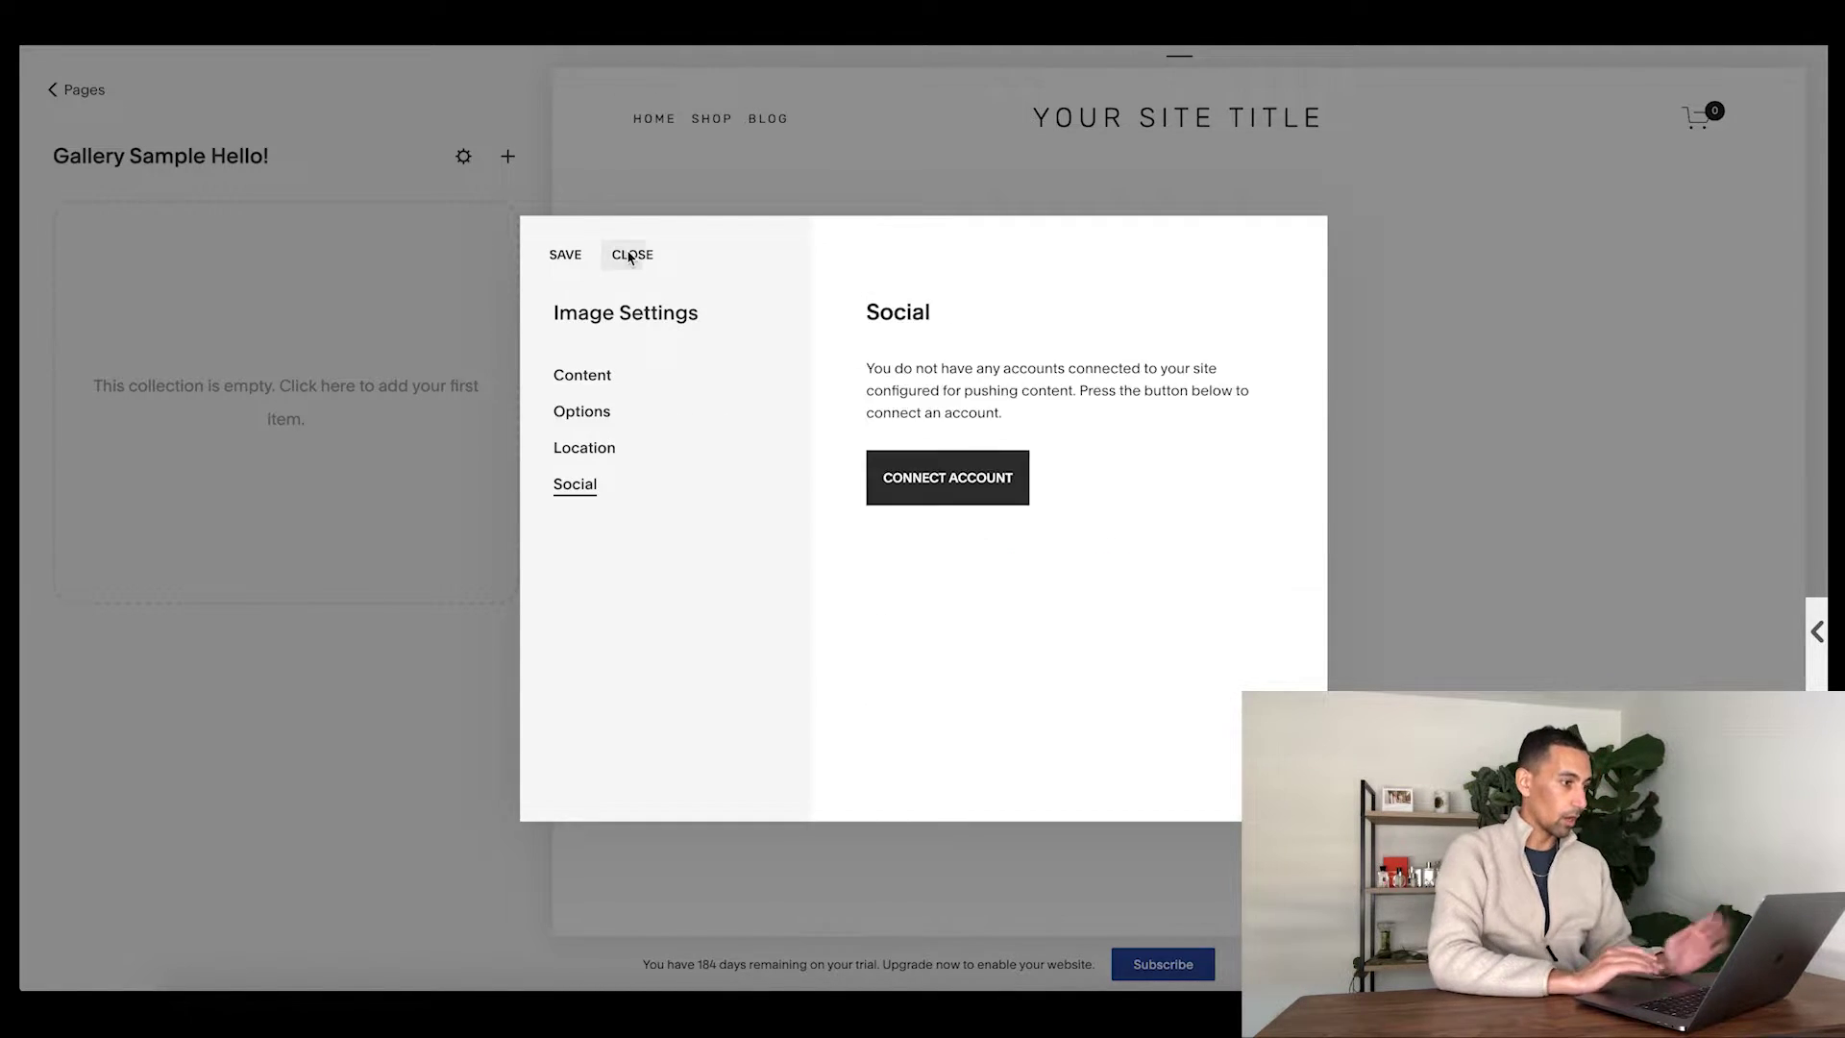
pyautogui.click(632, 254)
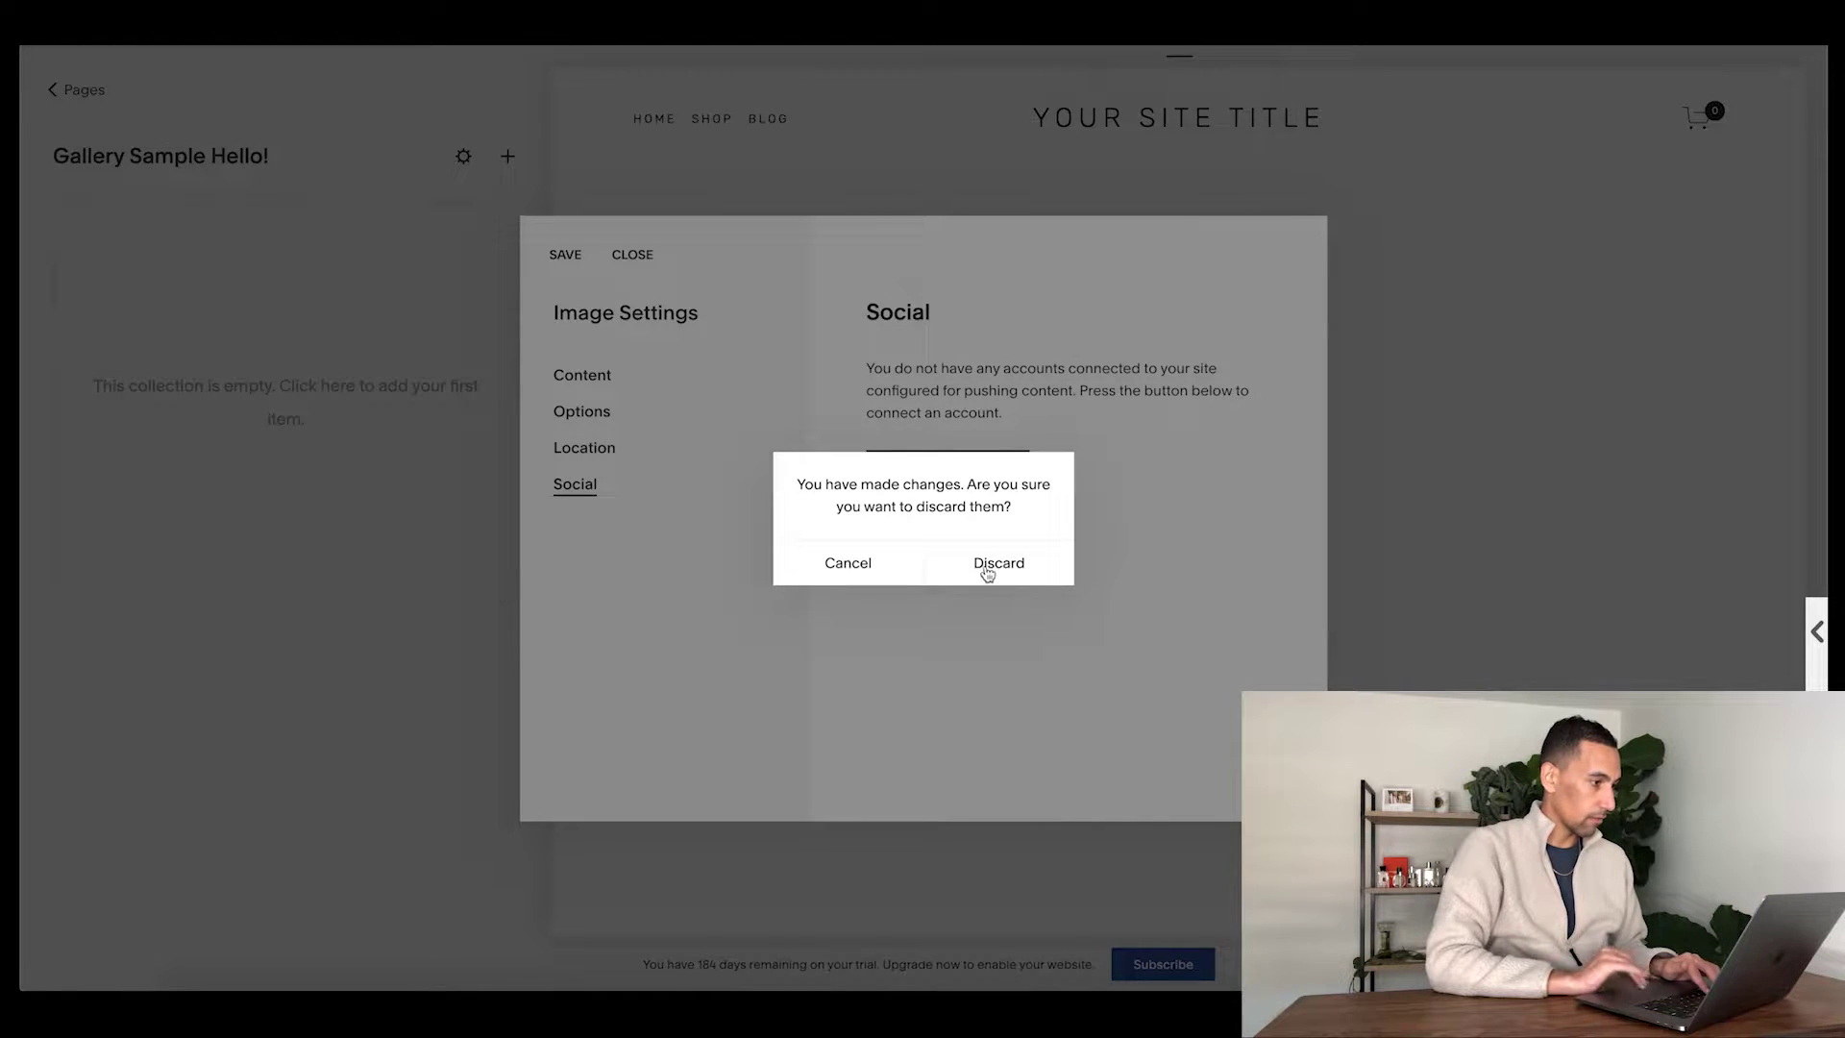
pyautogui.click(988, 565)
pyautogui.click(506, 155)
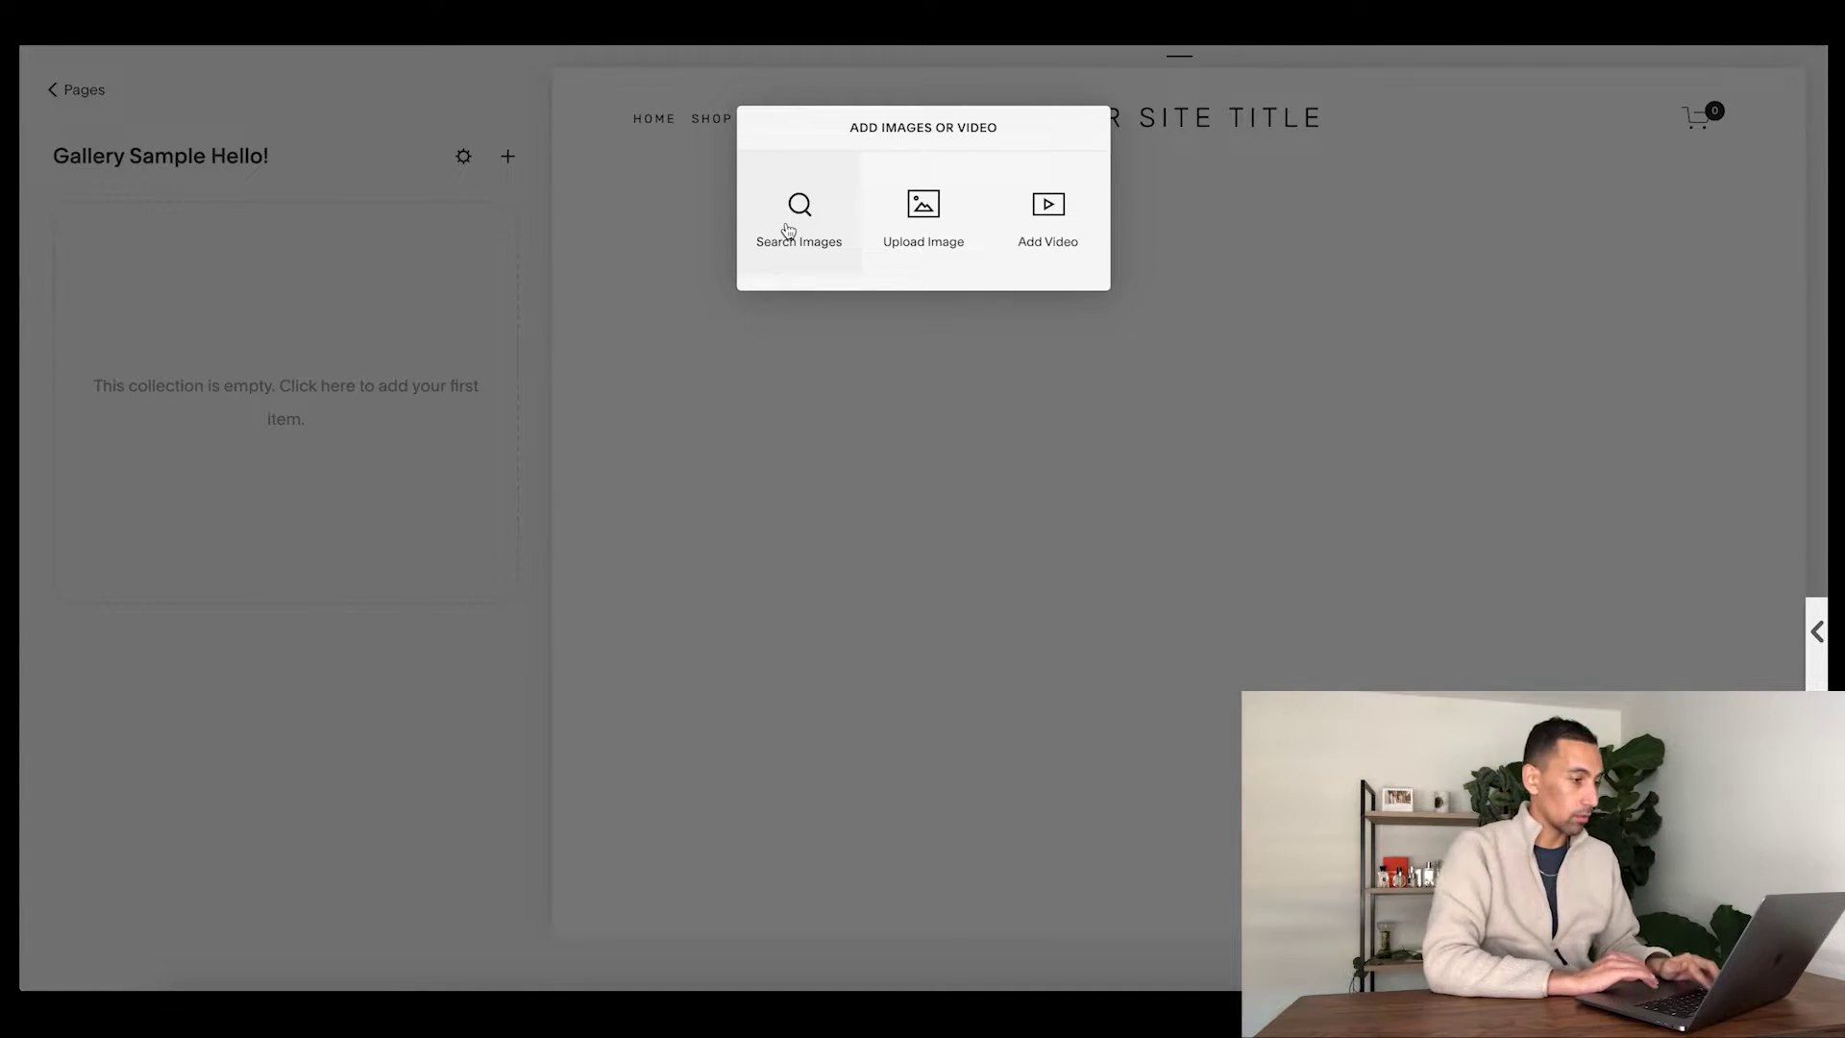
# - Dismiss the Add Images dialog and bring Finder forward to drag in the eleven photos
pyautogui.click(672, 285)
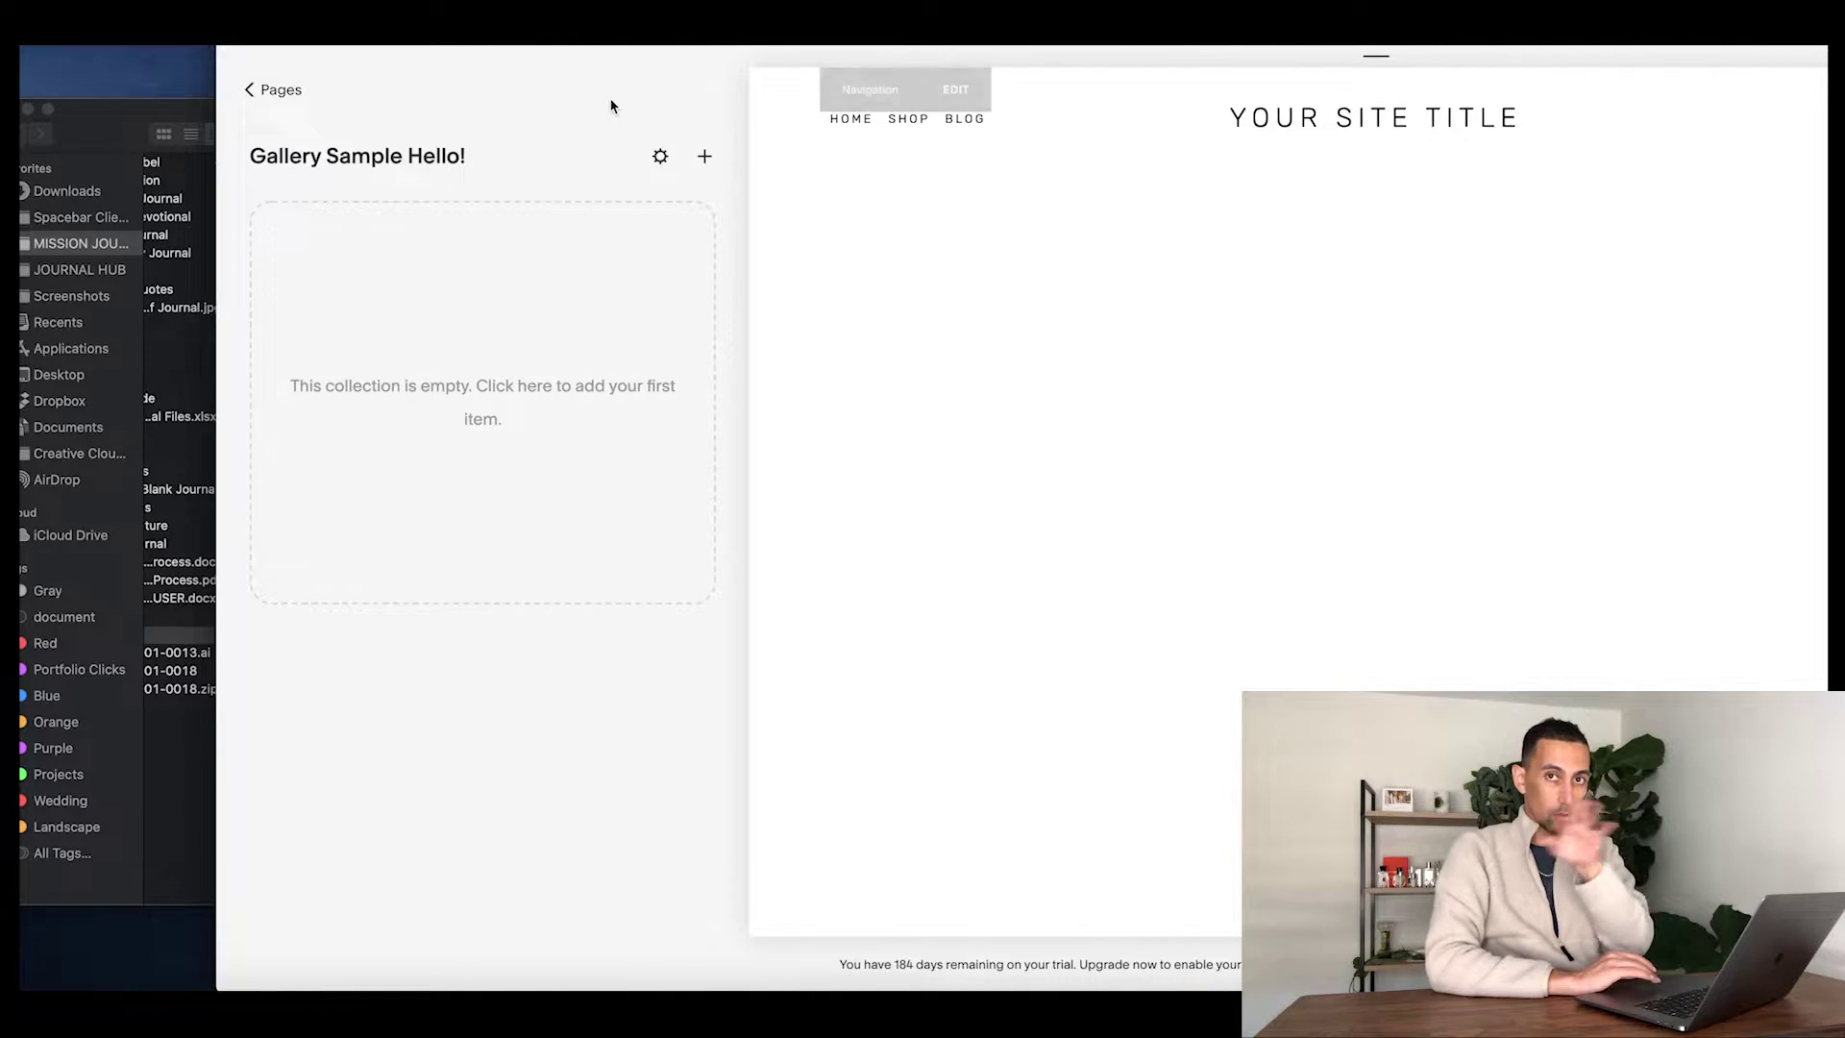
pyautogui.click(108, 141)
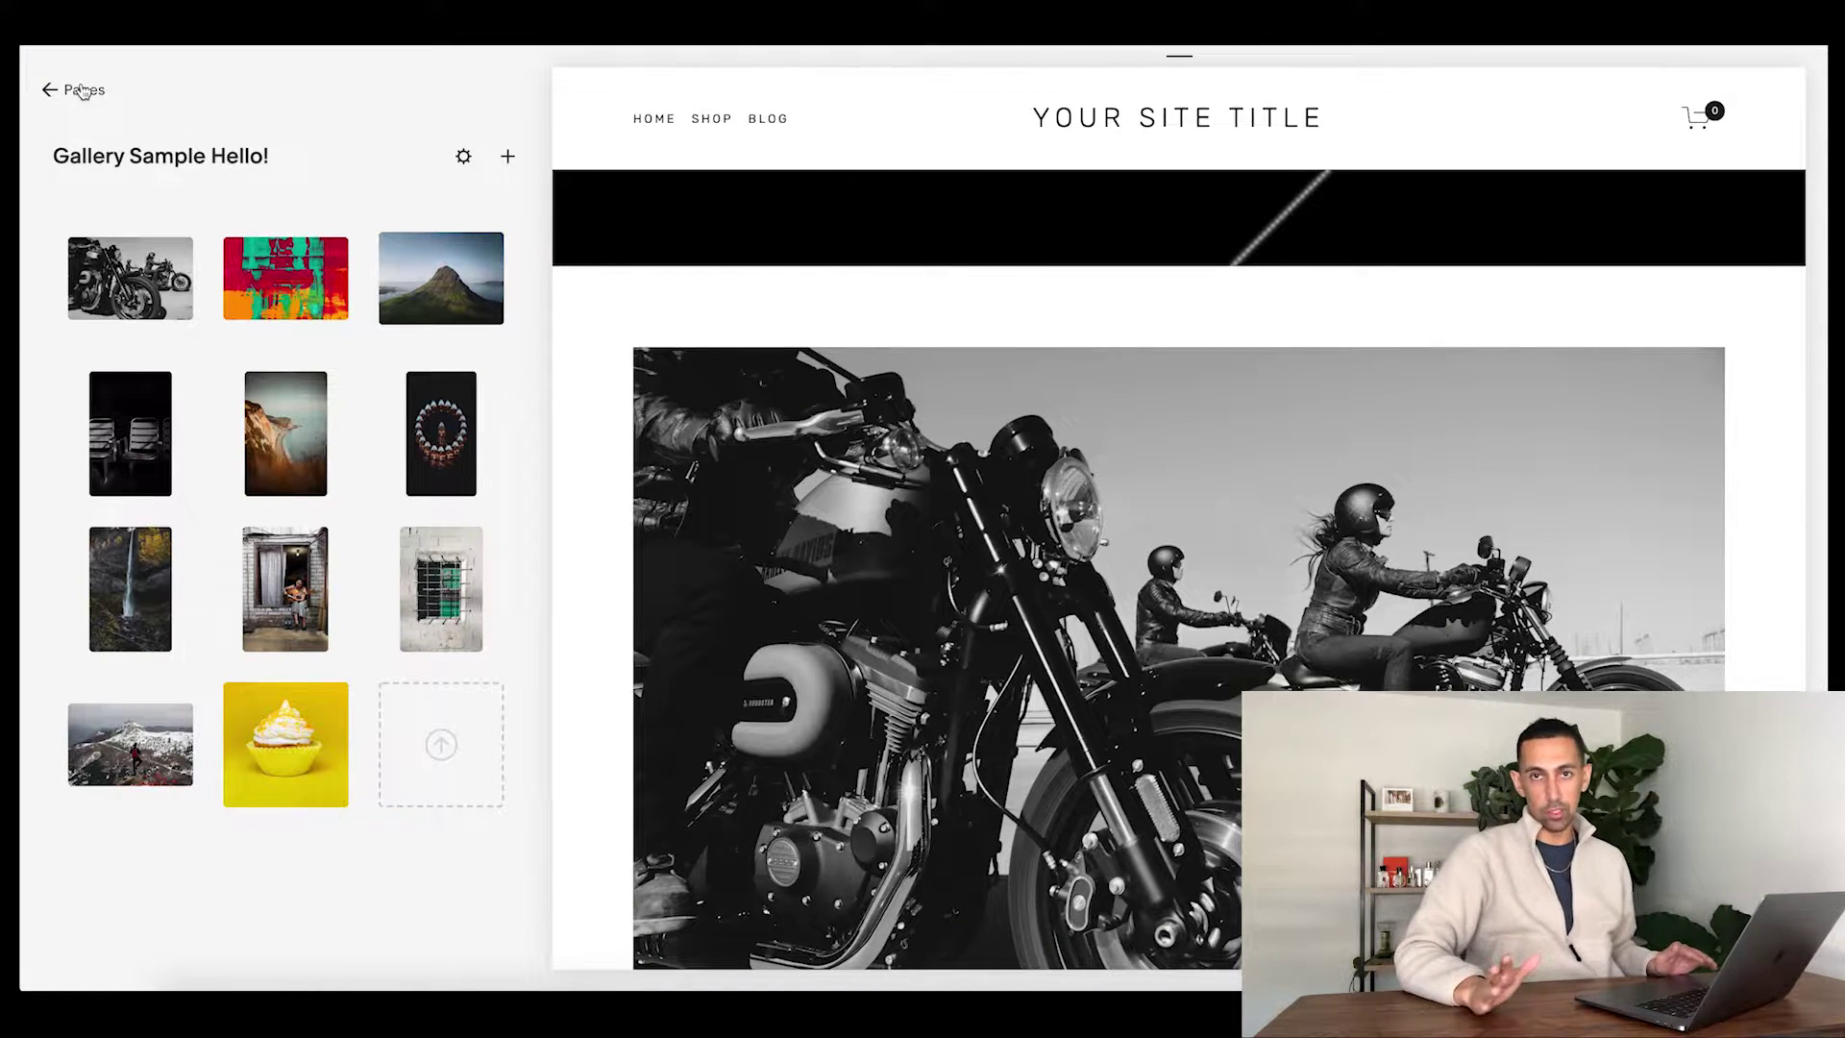
# - Scroll the preview and advance the slideshow through the painting, mountain and chairs photos
pyautogui.moveTo(288, 282)
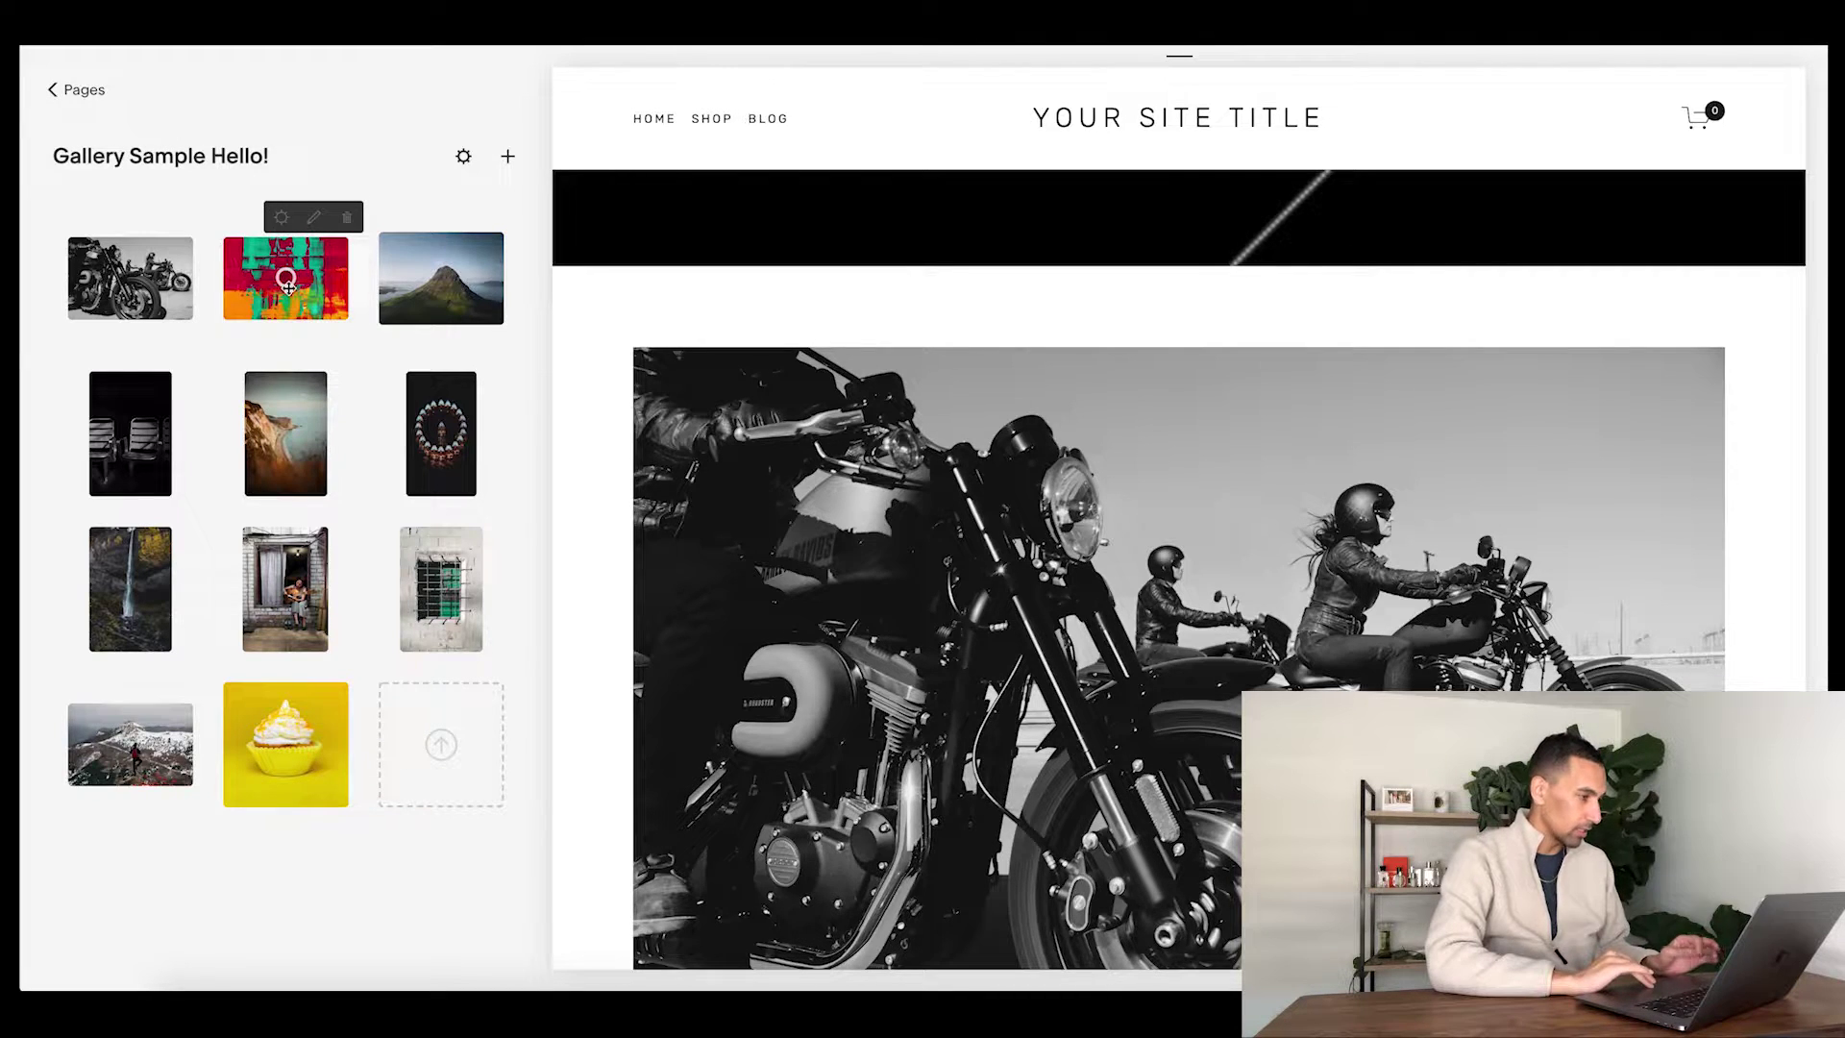
pyautogui.moveTo(299, 459)
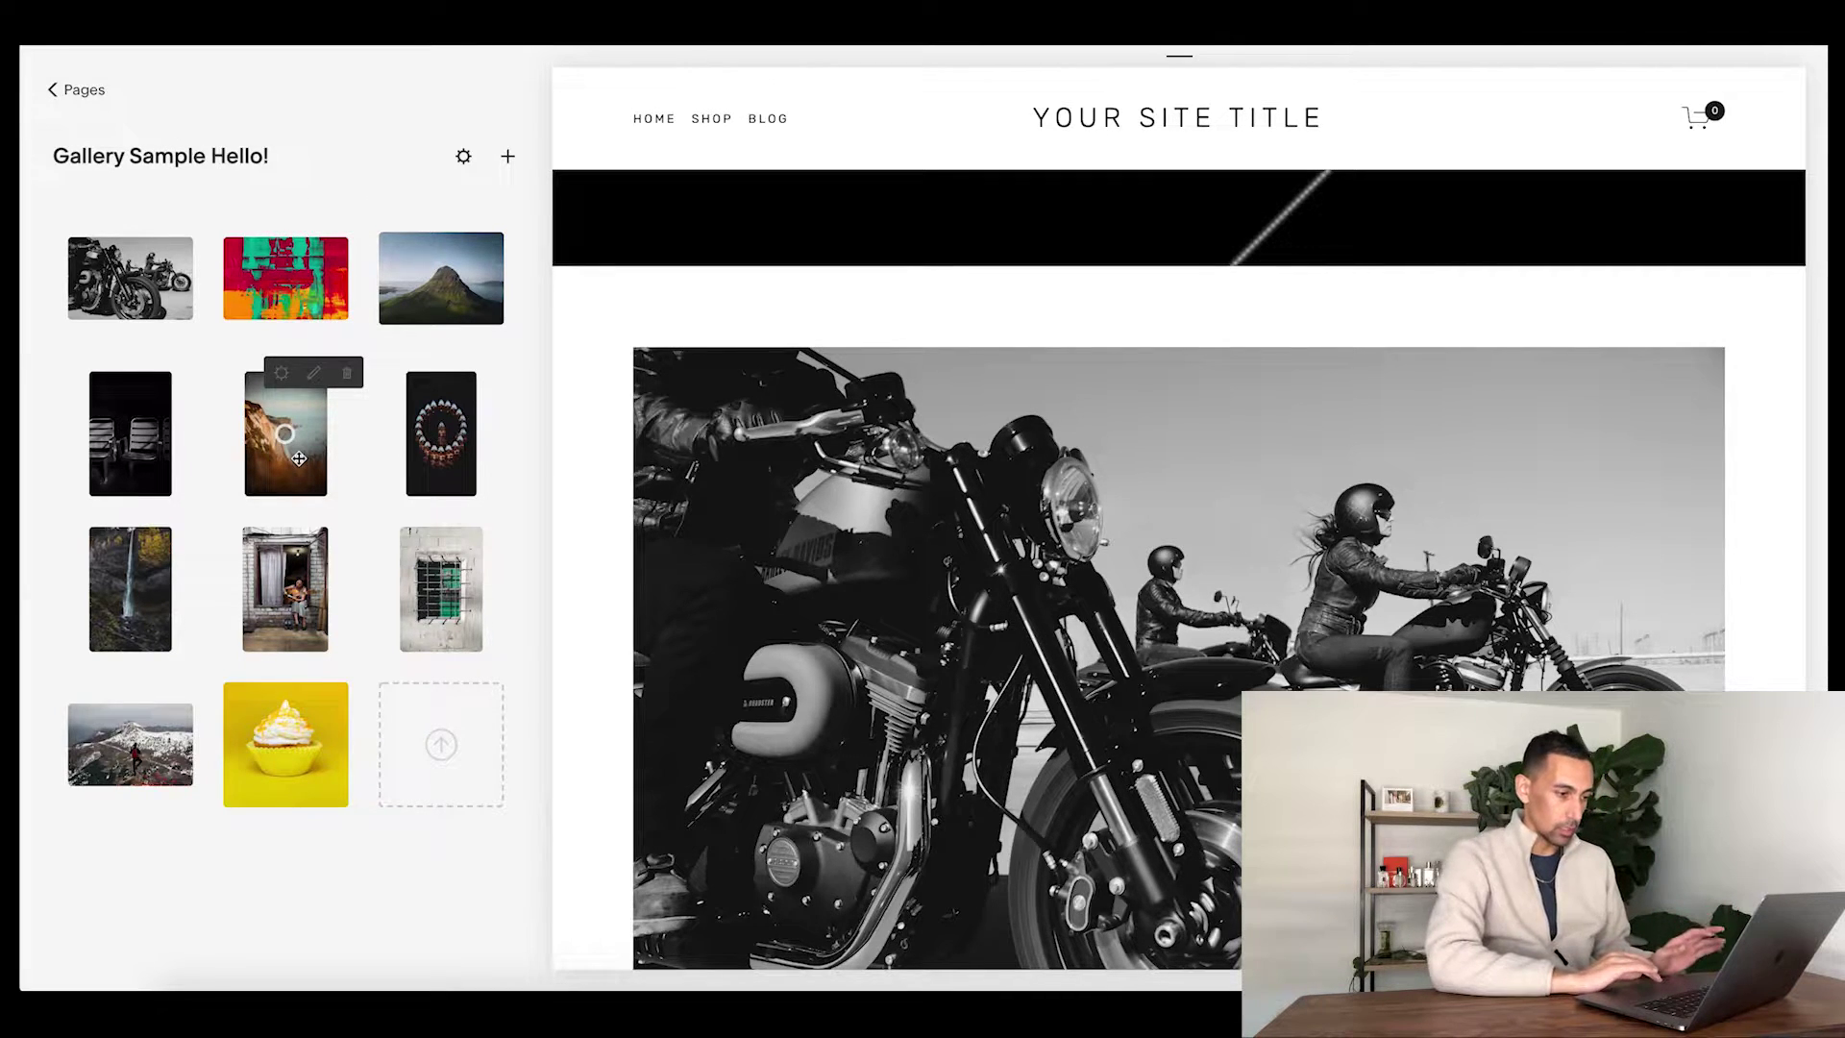
pyautogui.scroll(-3, 663, 471)
pyautogui.scroll(3, 663, 471)
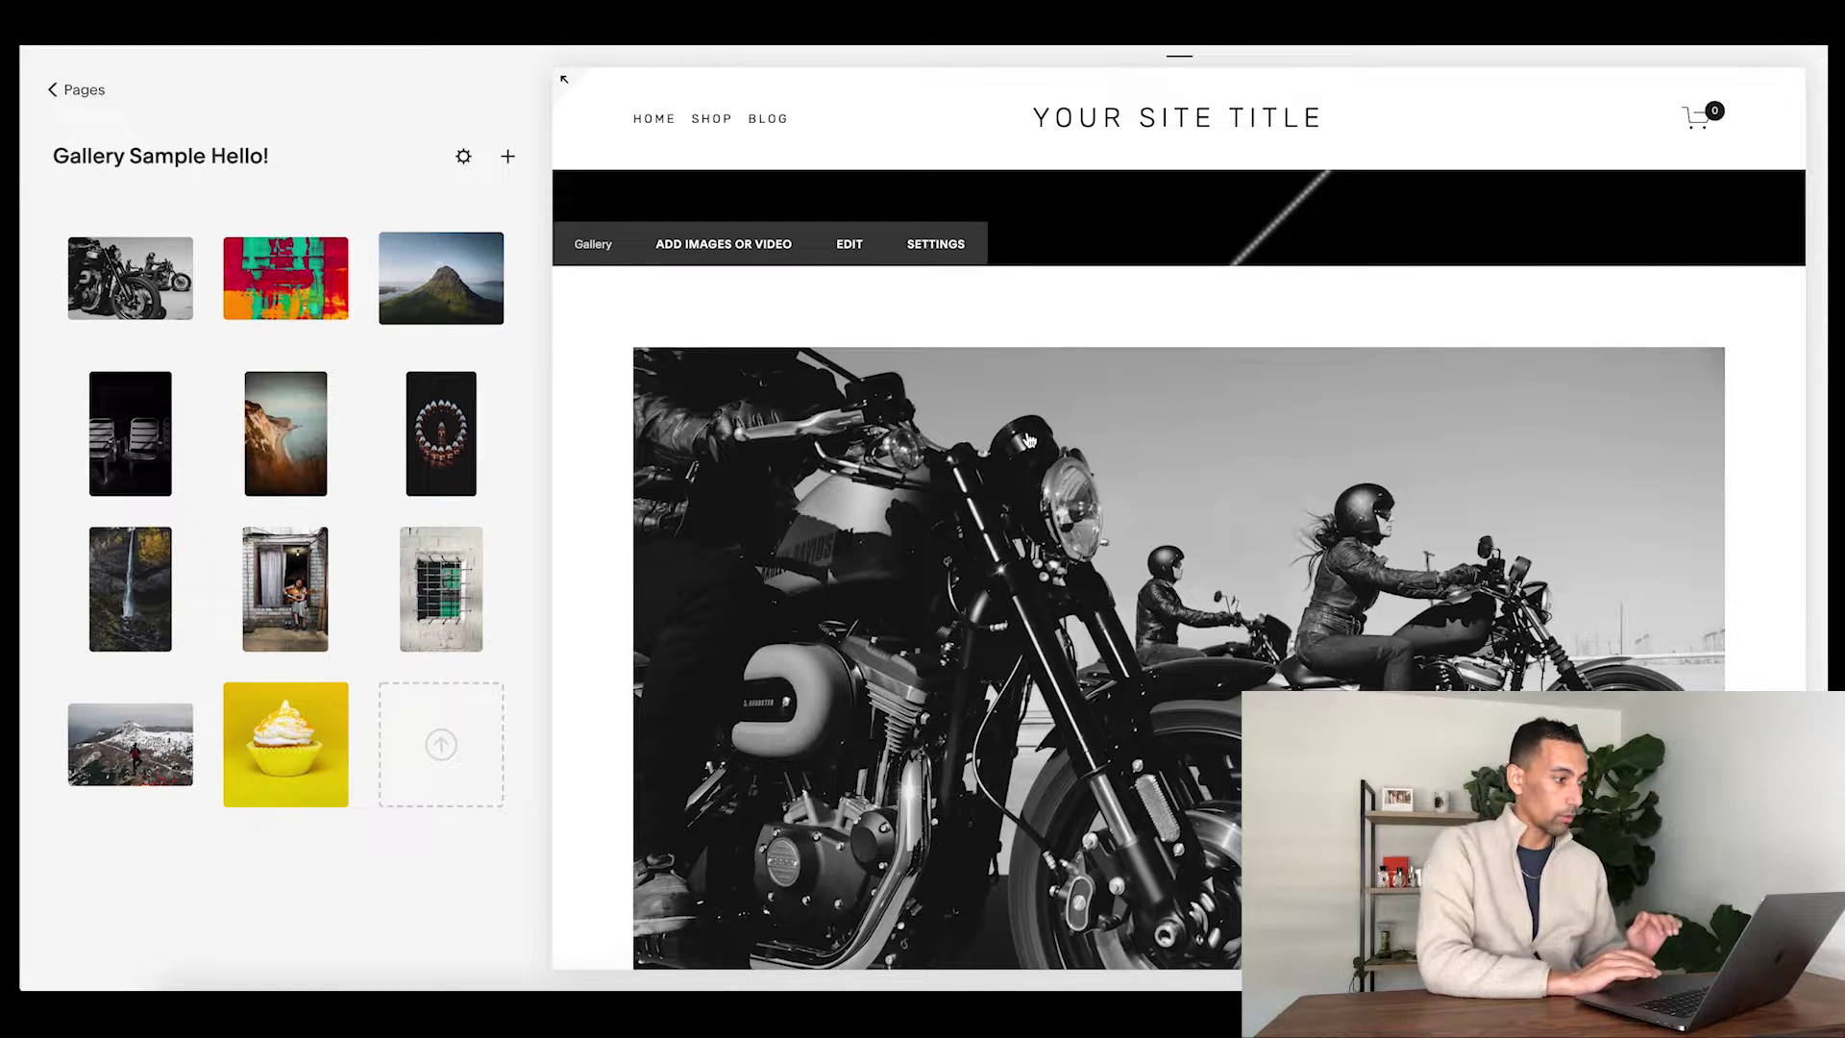
pyautogui.scroll(-3, 1096, 481)
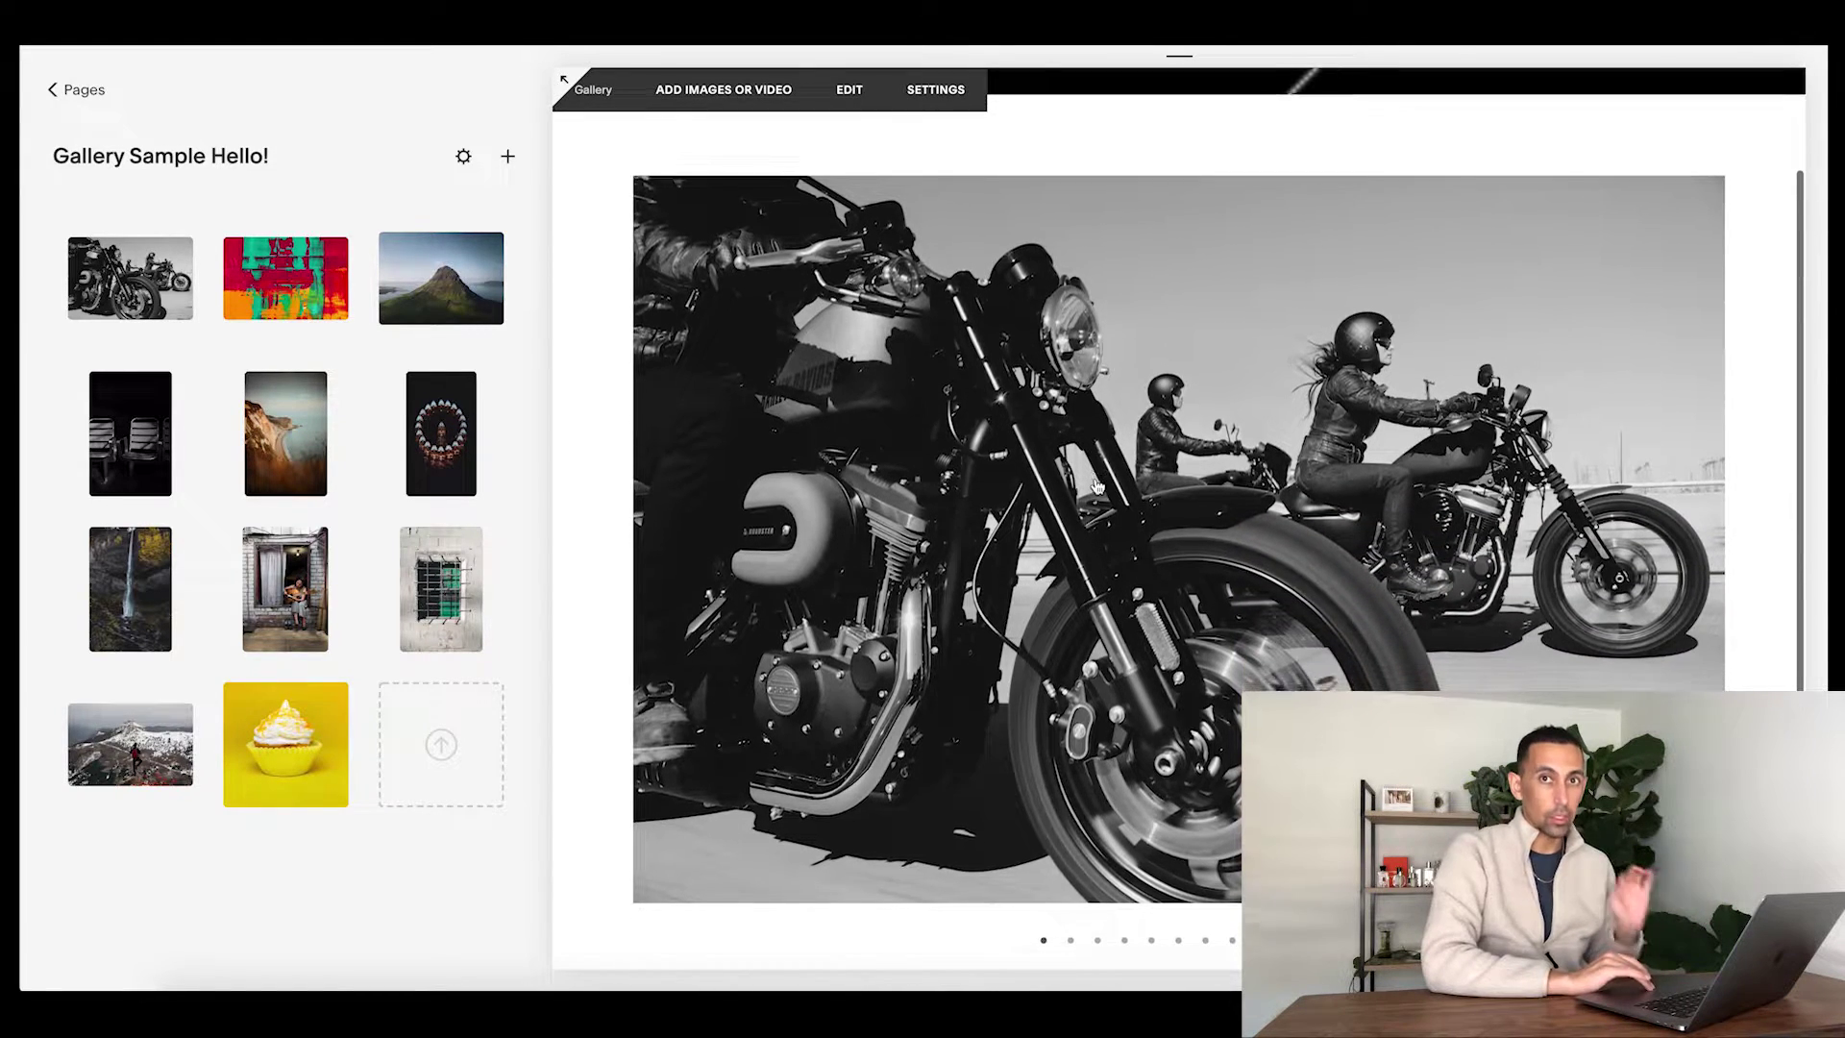
pyautogui.scroll(-1, 1096, 488)
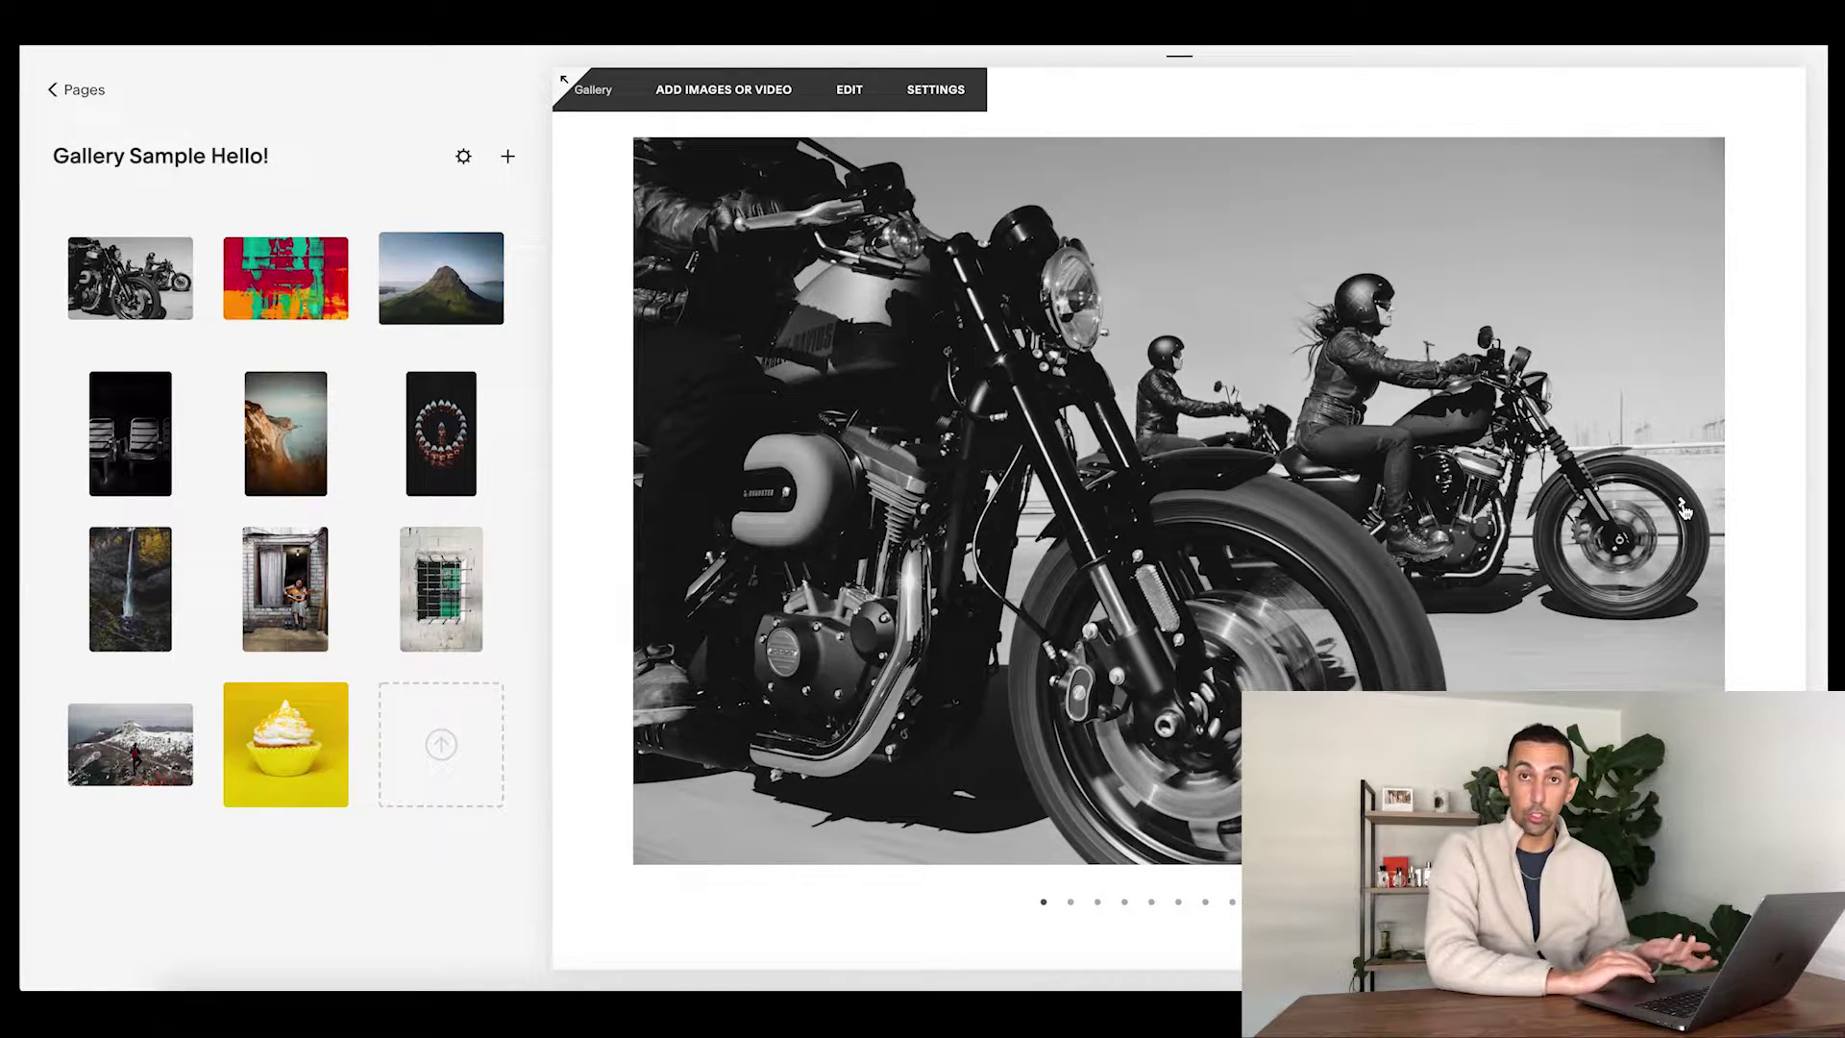
pyautogui.click(1684, 509)
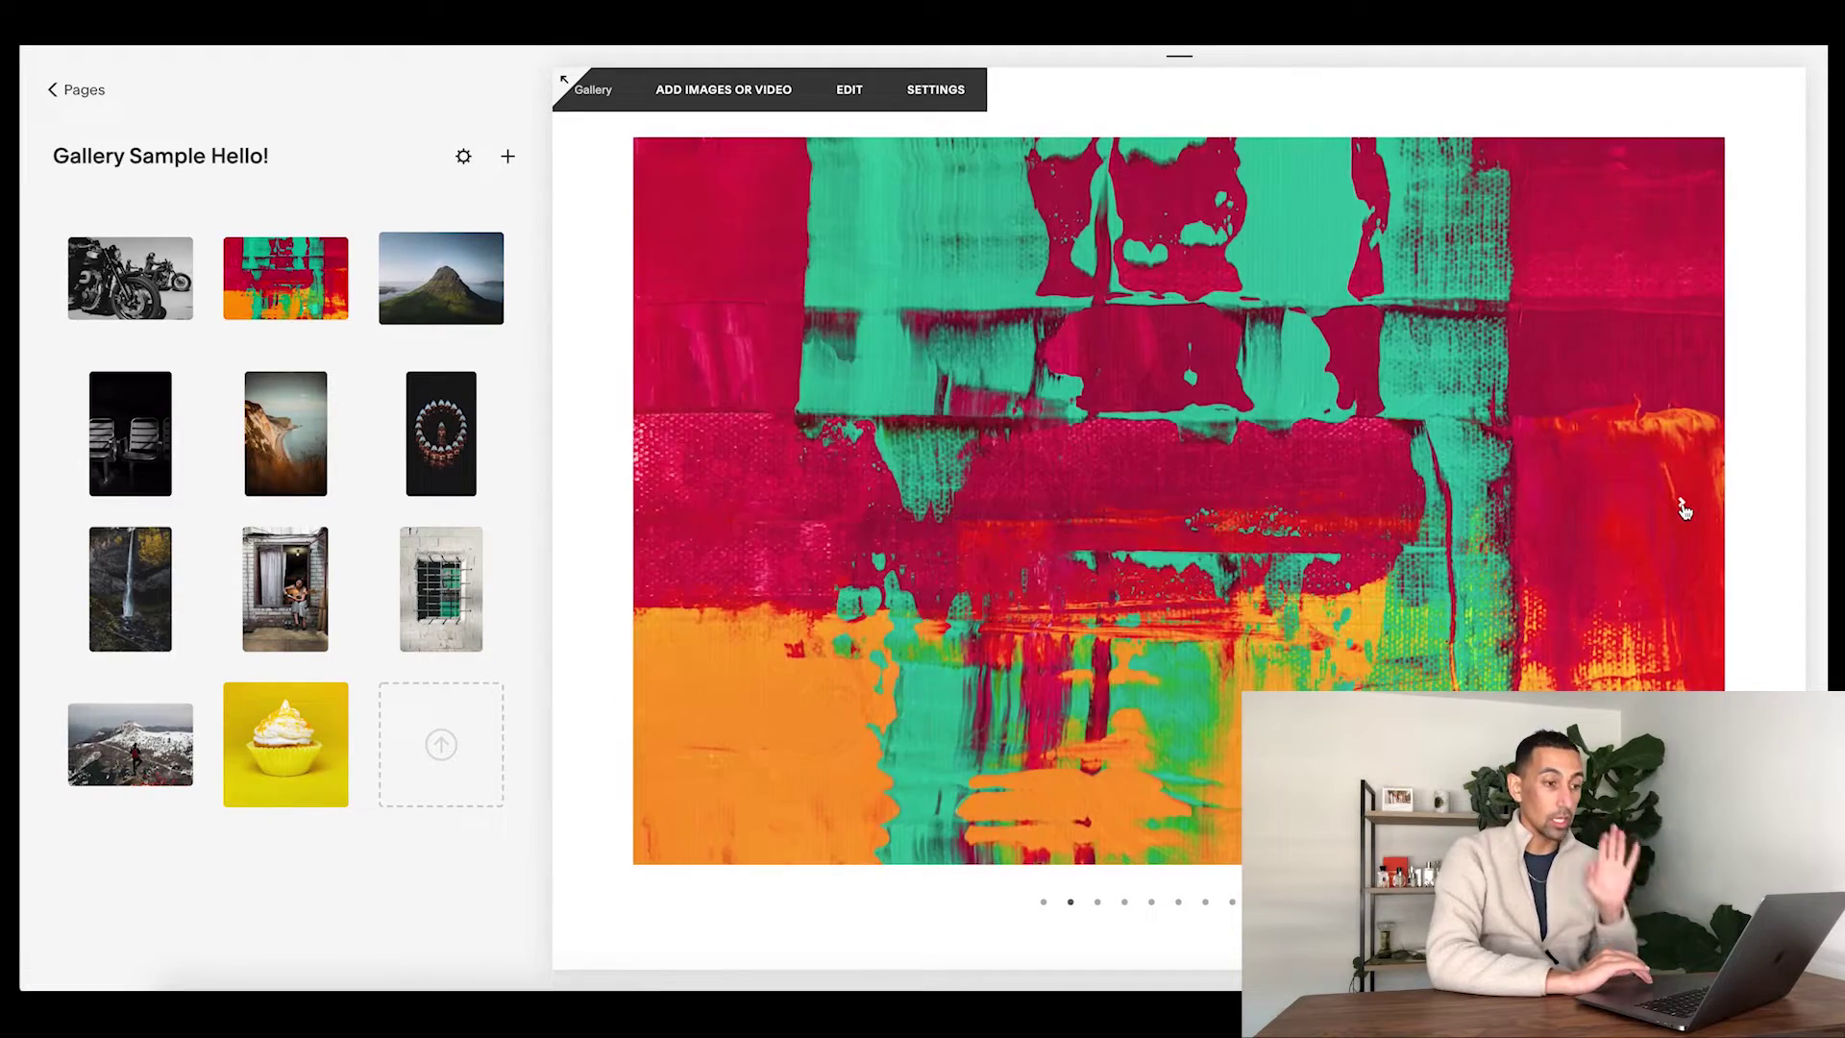
pyautogui.click(1684, 509)
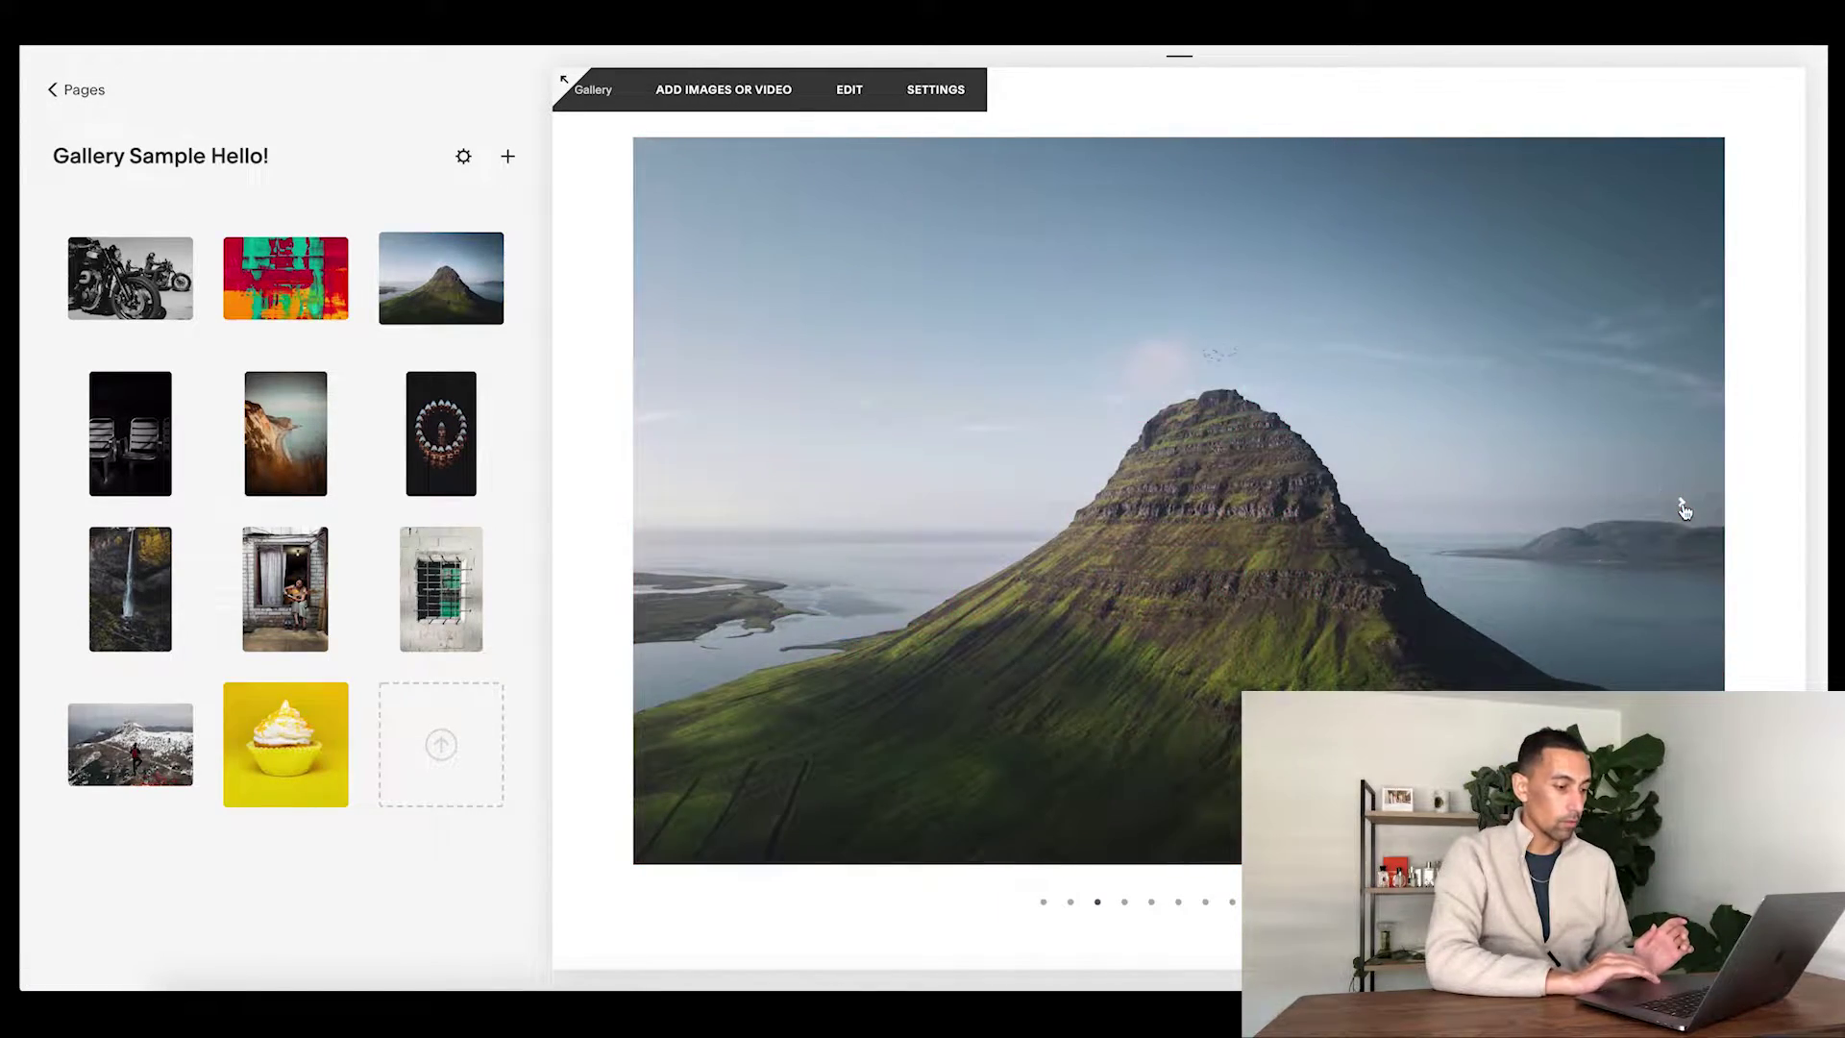
pyautogui.click(1684, 509)
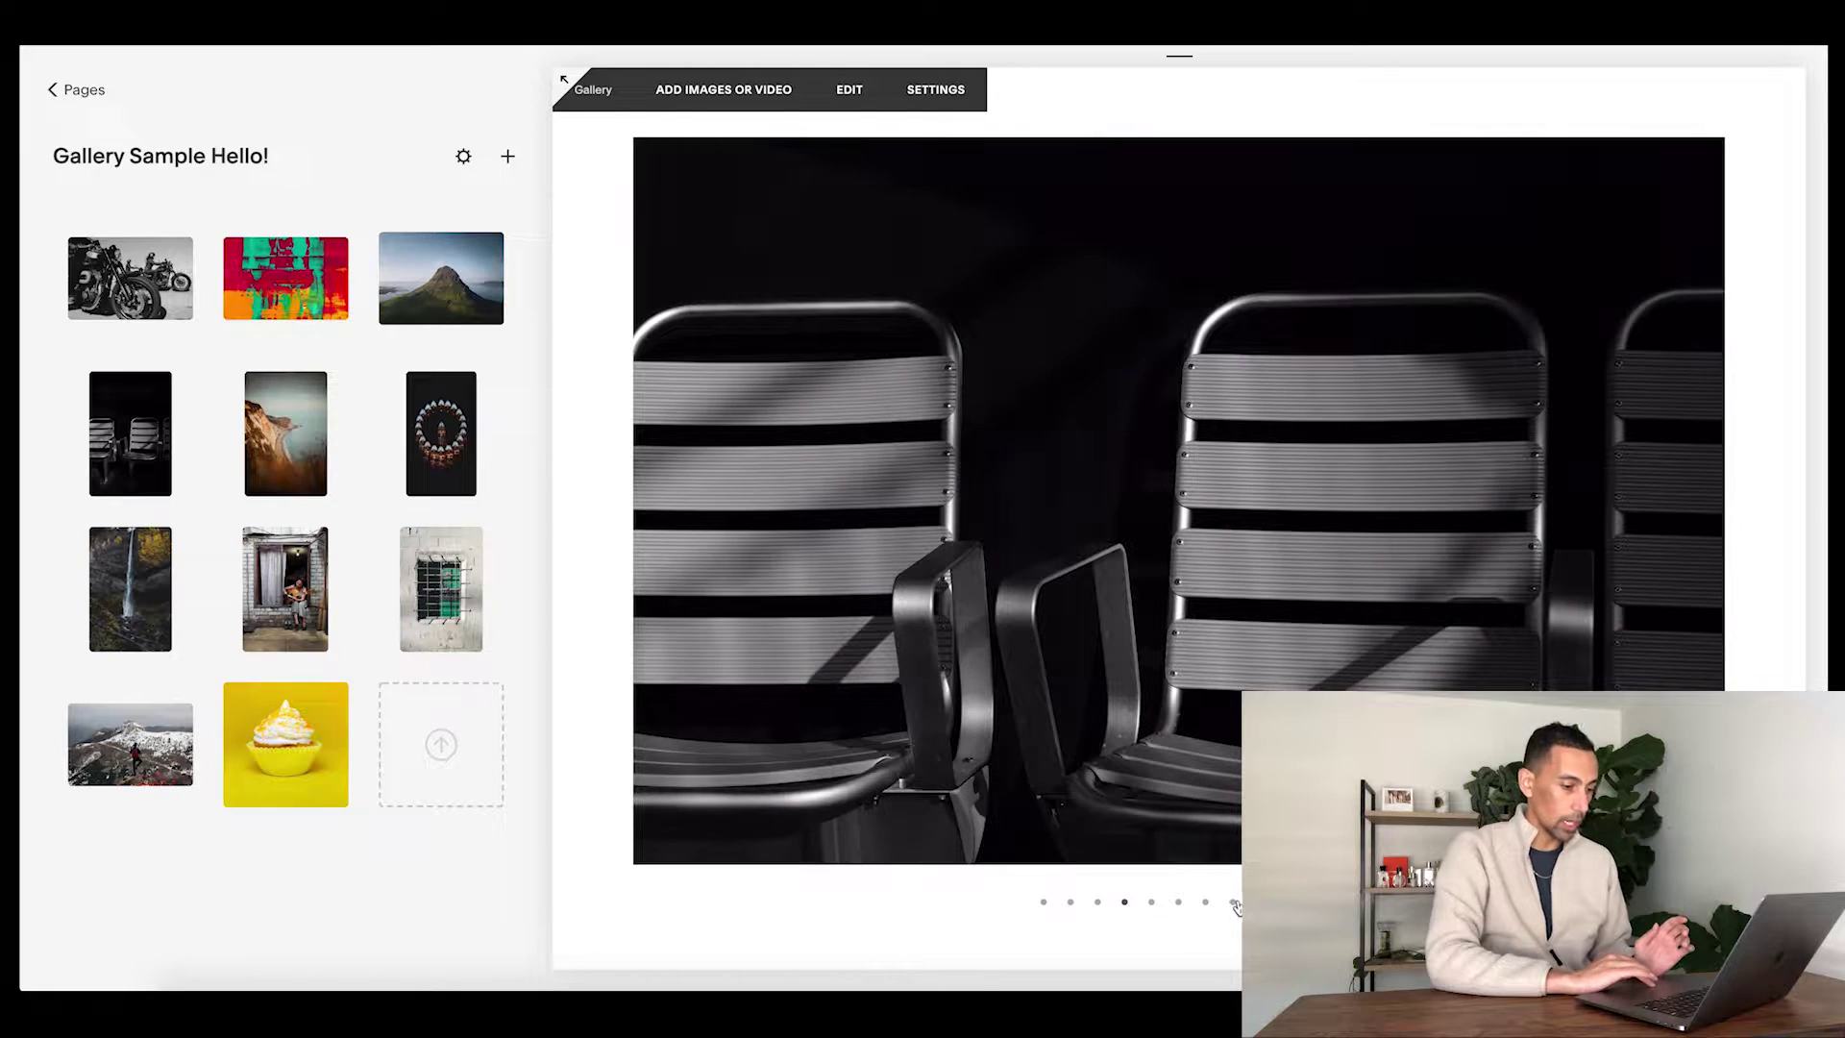
# - Jump to the guitar player and then the snowy mountain hiker photo, back at the top
pyautogui.click(1233, 903)
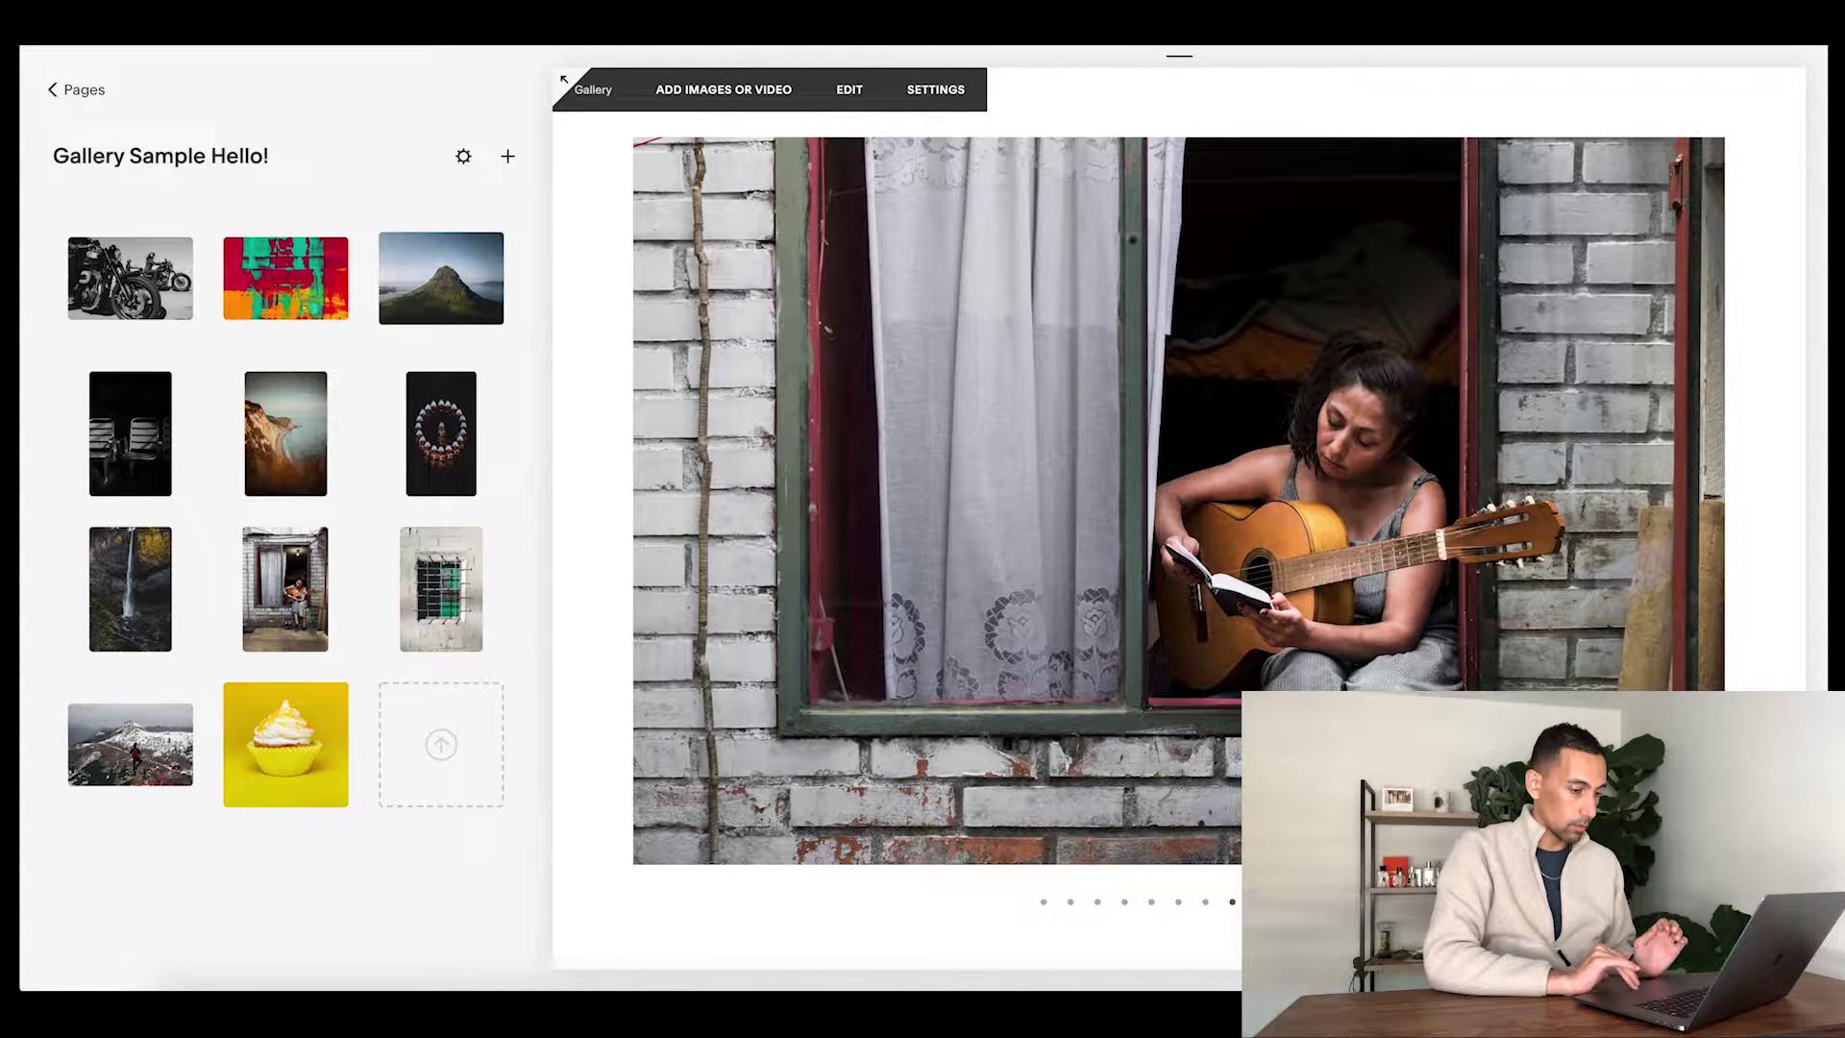
pyautogui.click(1285, 902)
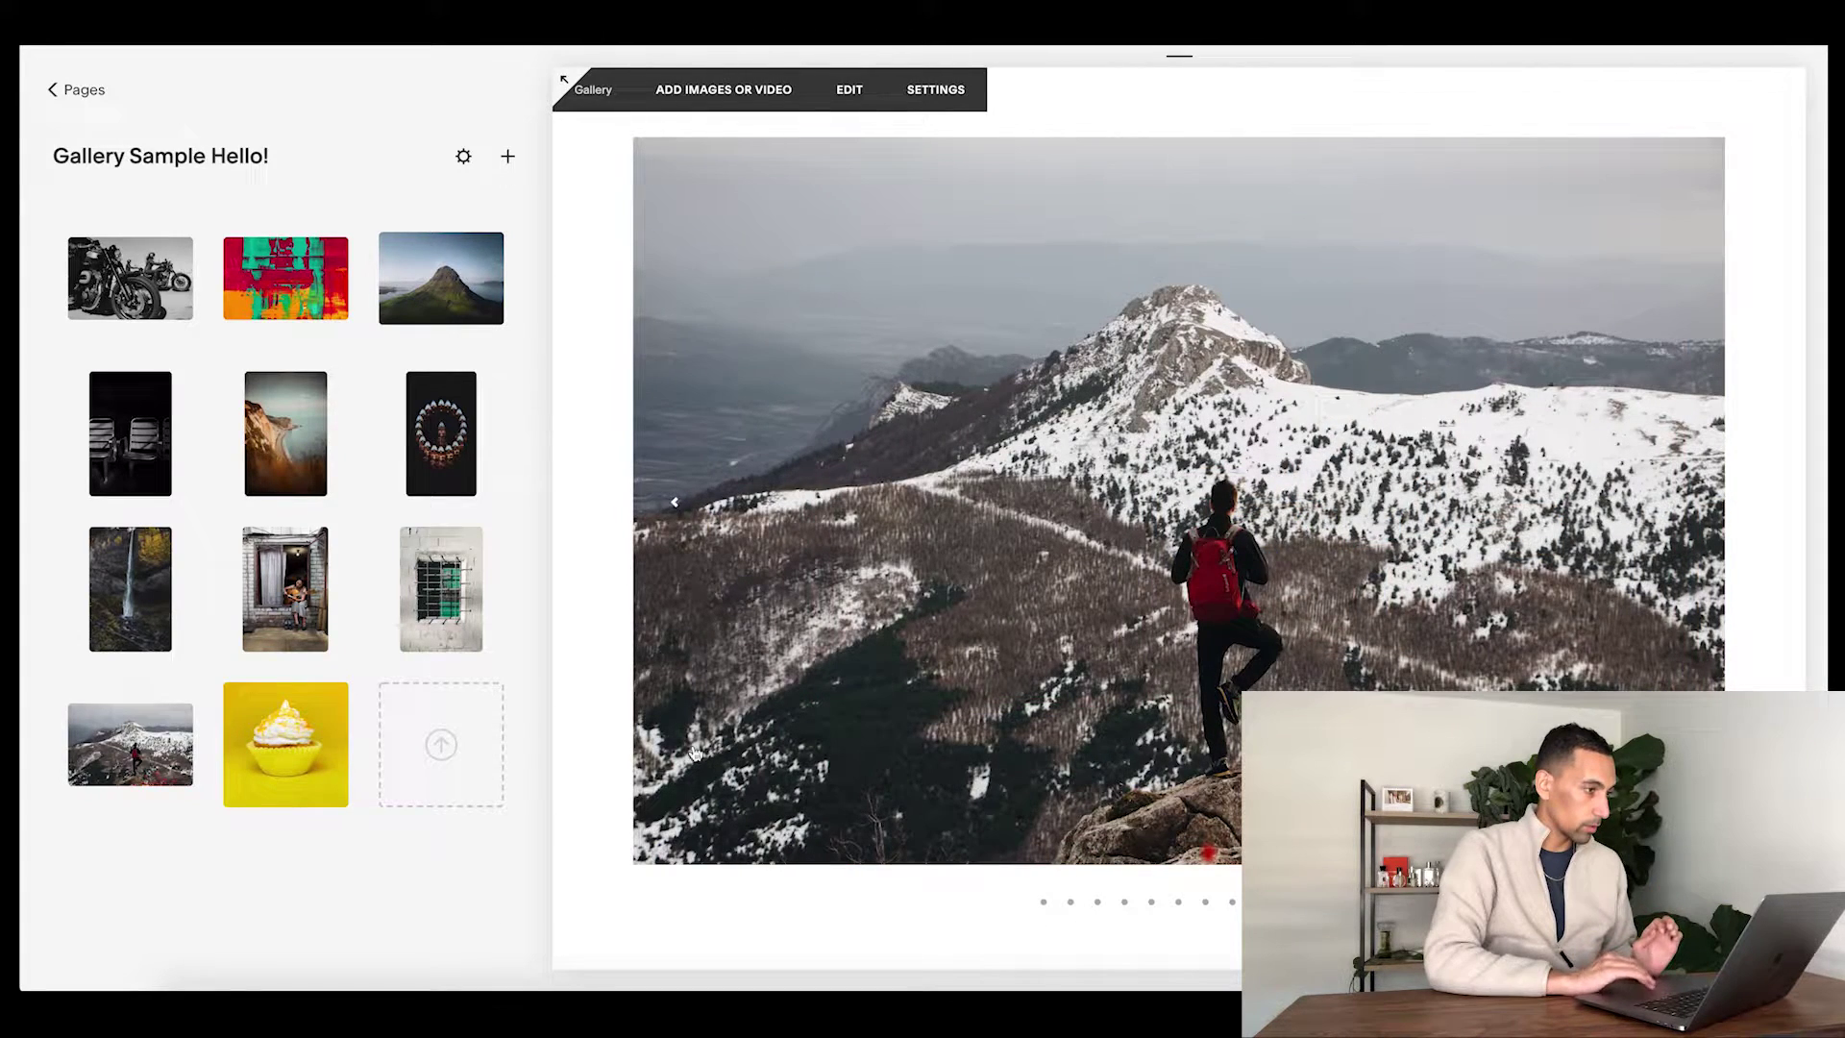
pyautogui.scroll(1, 661, 694)
pyautogui.scroll(2, 661, 694)
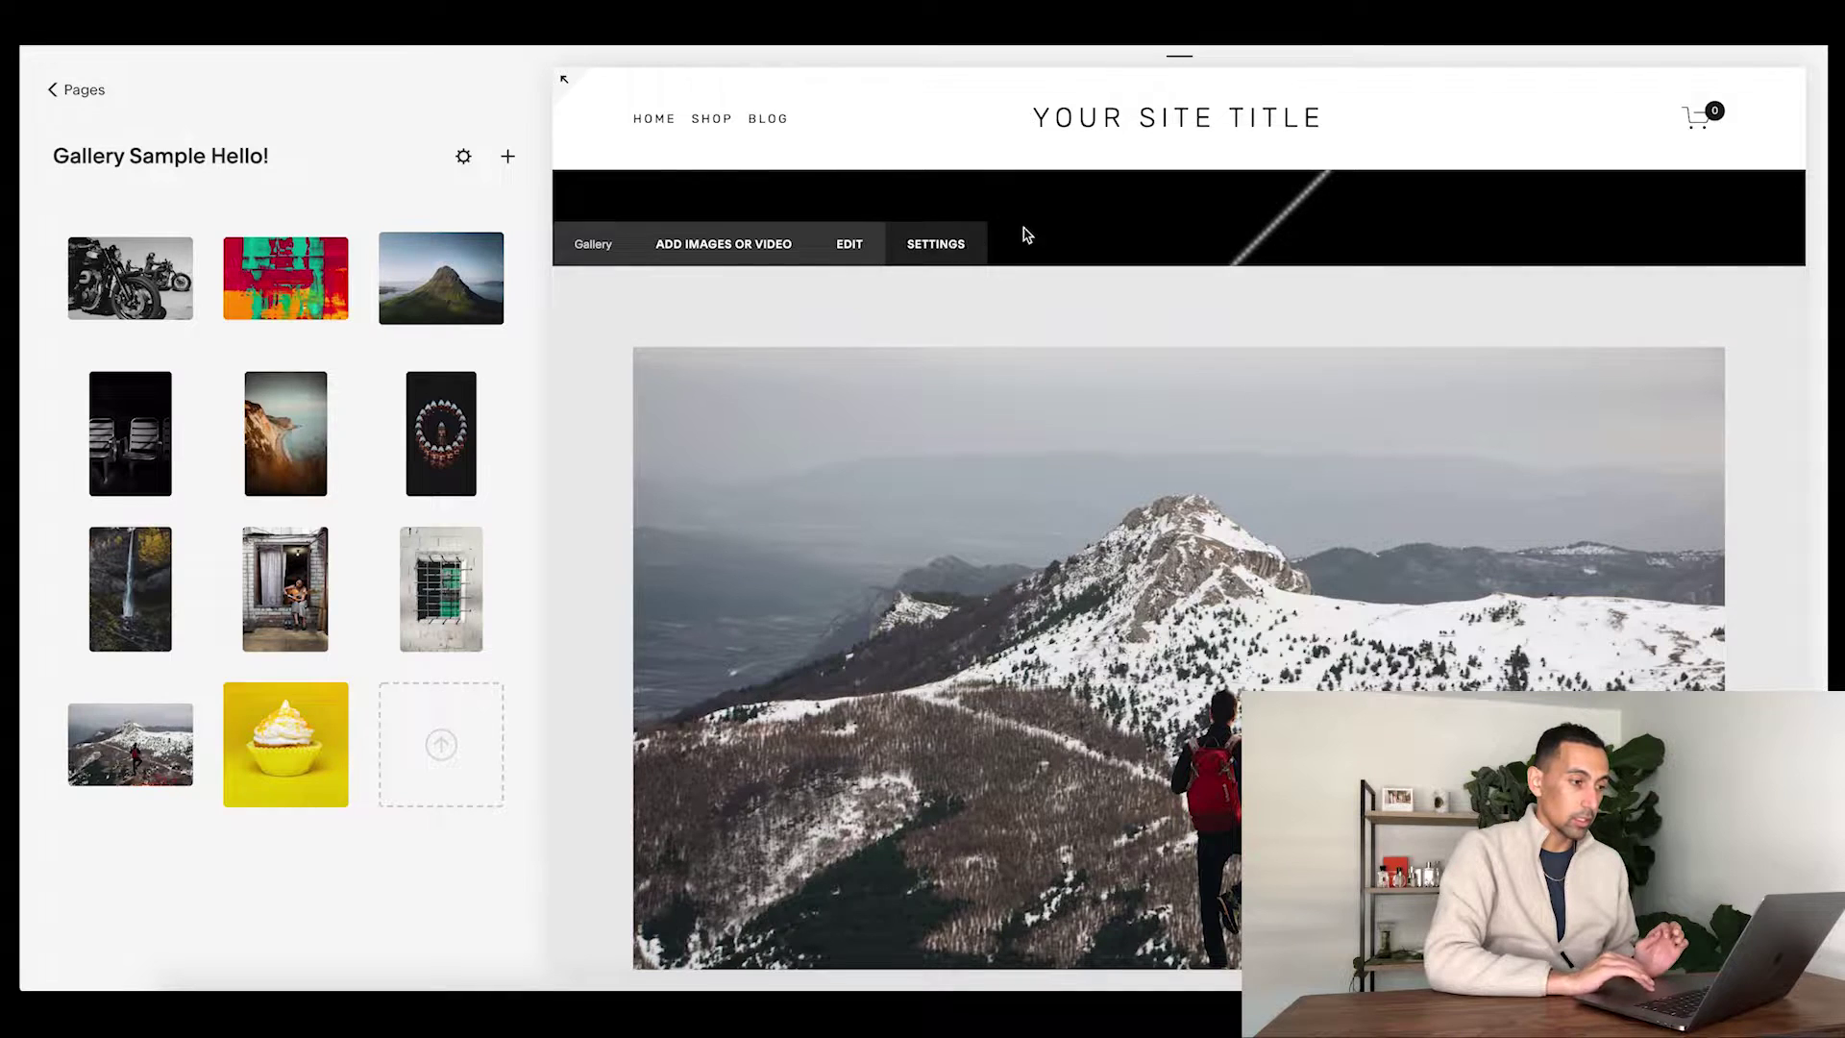
# - Insert a spacer block into the intro section, stretch it much taller, and save
pyautogui.click(657, 149)
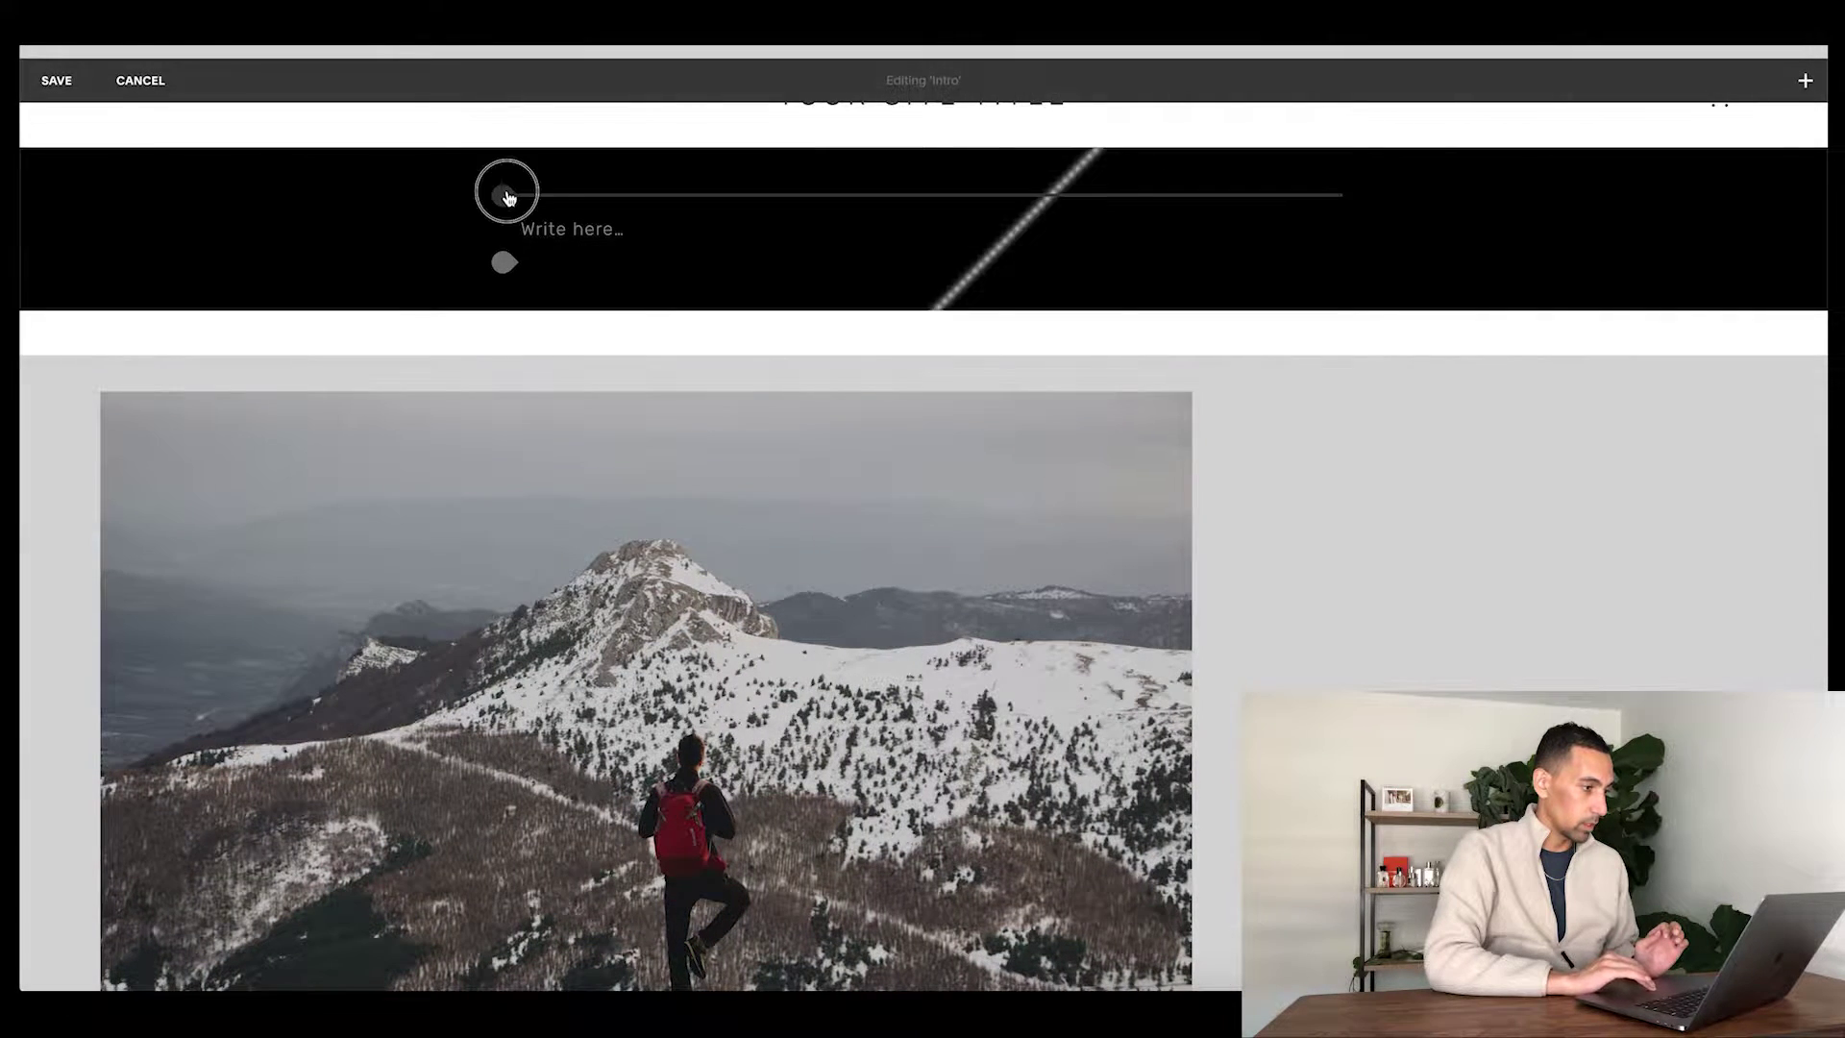
pyautogui.click(507, 195)
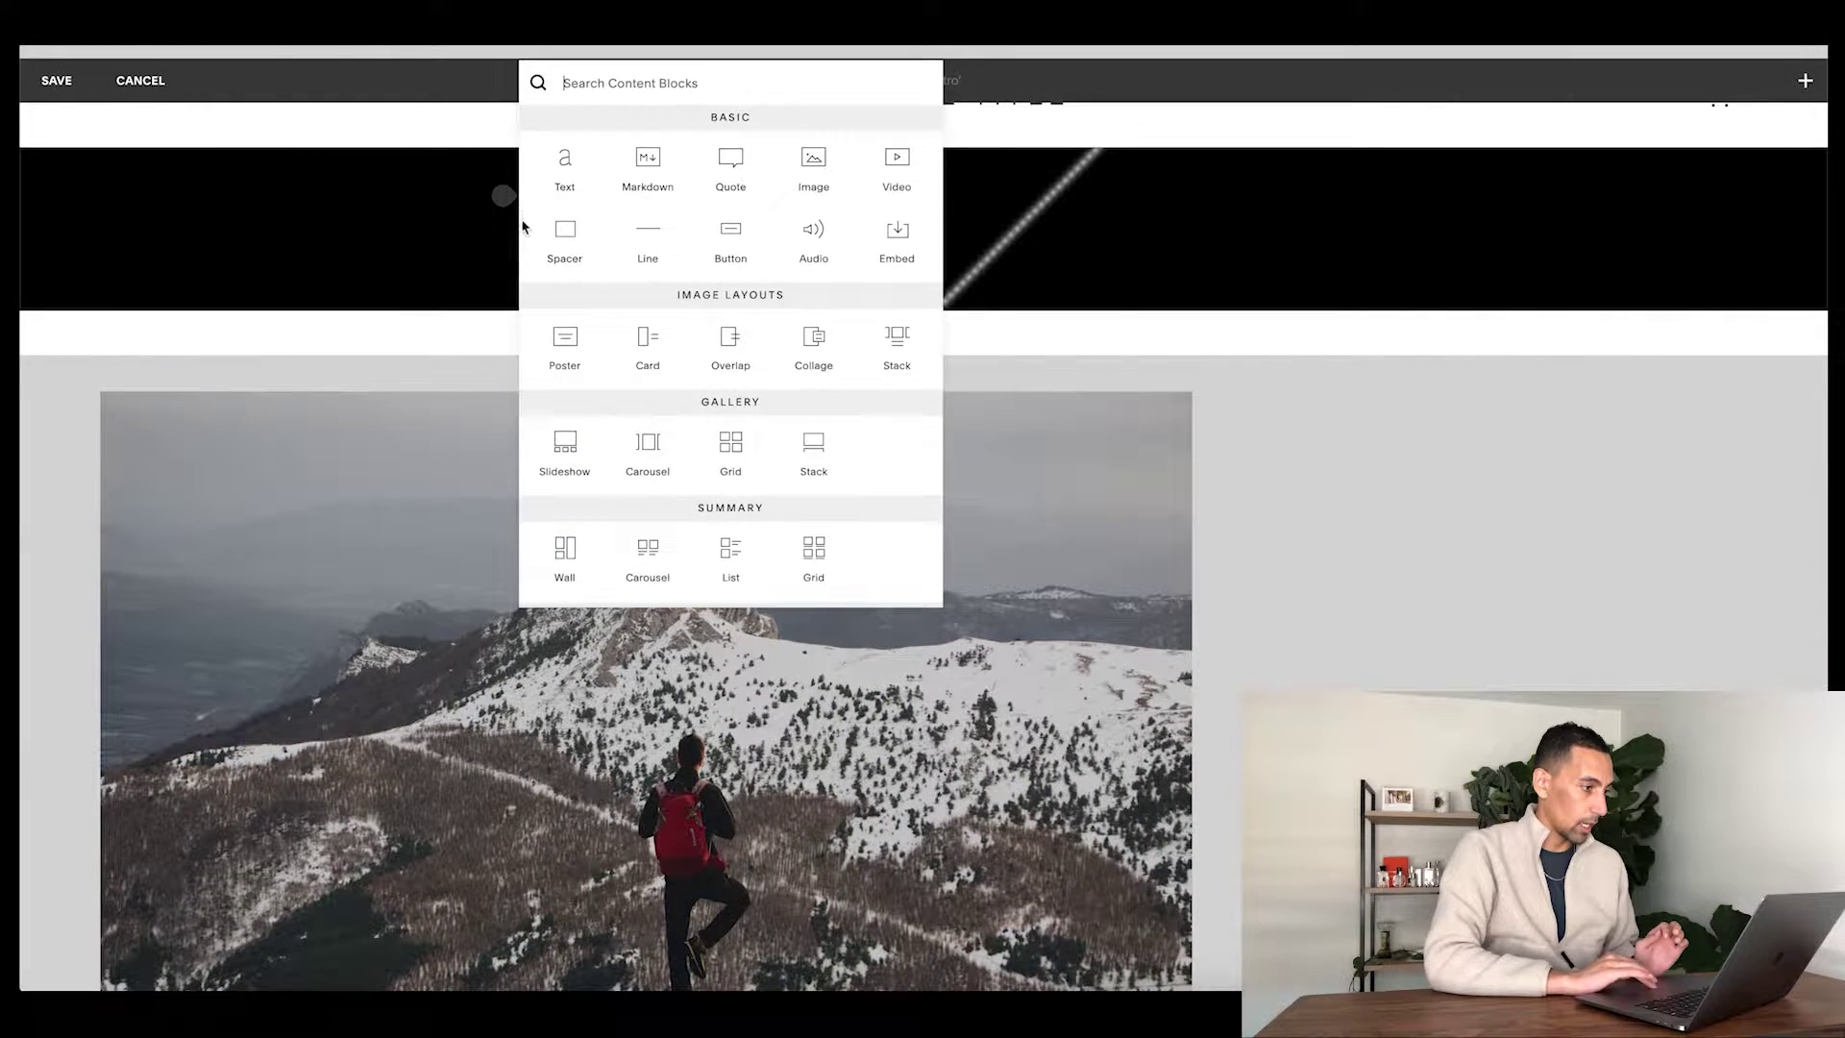
pyautogui.click(555, 236)
pyautogui.moveTo(922, 269); pyautogui.dragTo(923, 664)
pyautogui.click(36, 91)
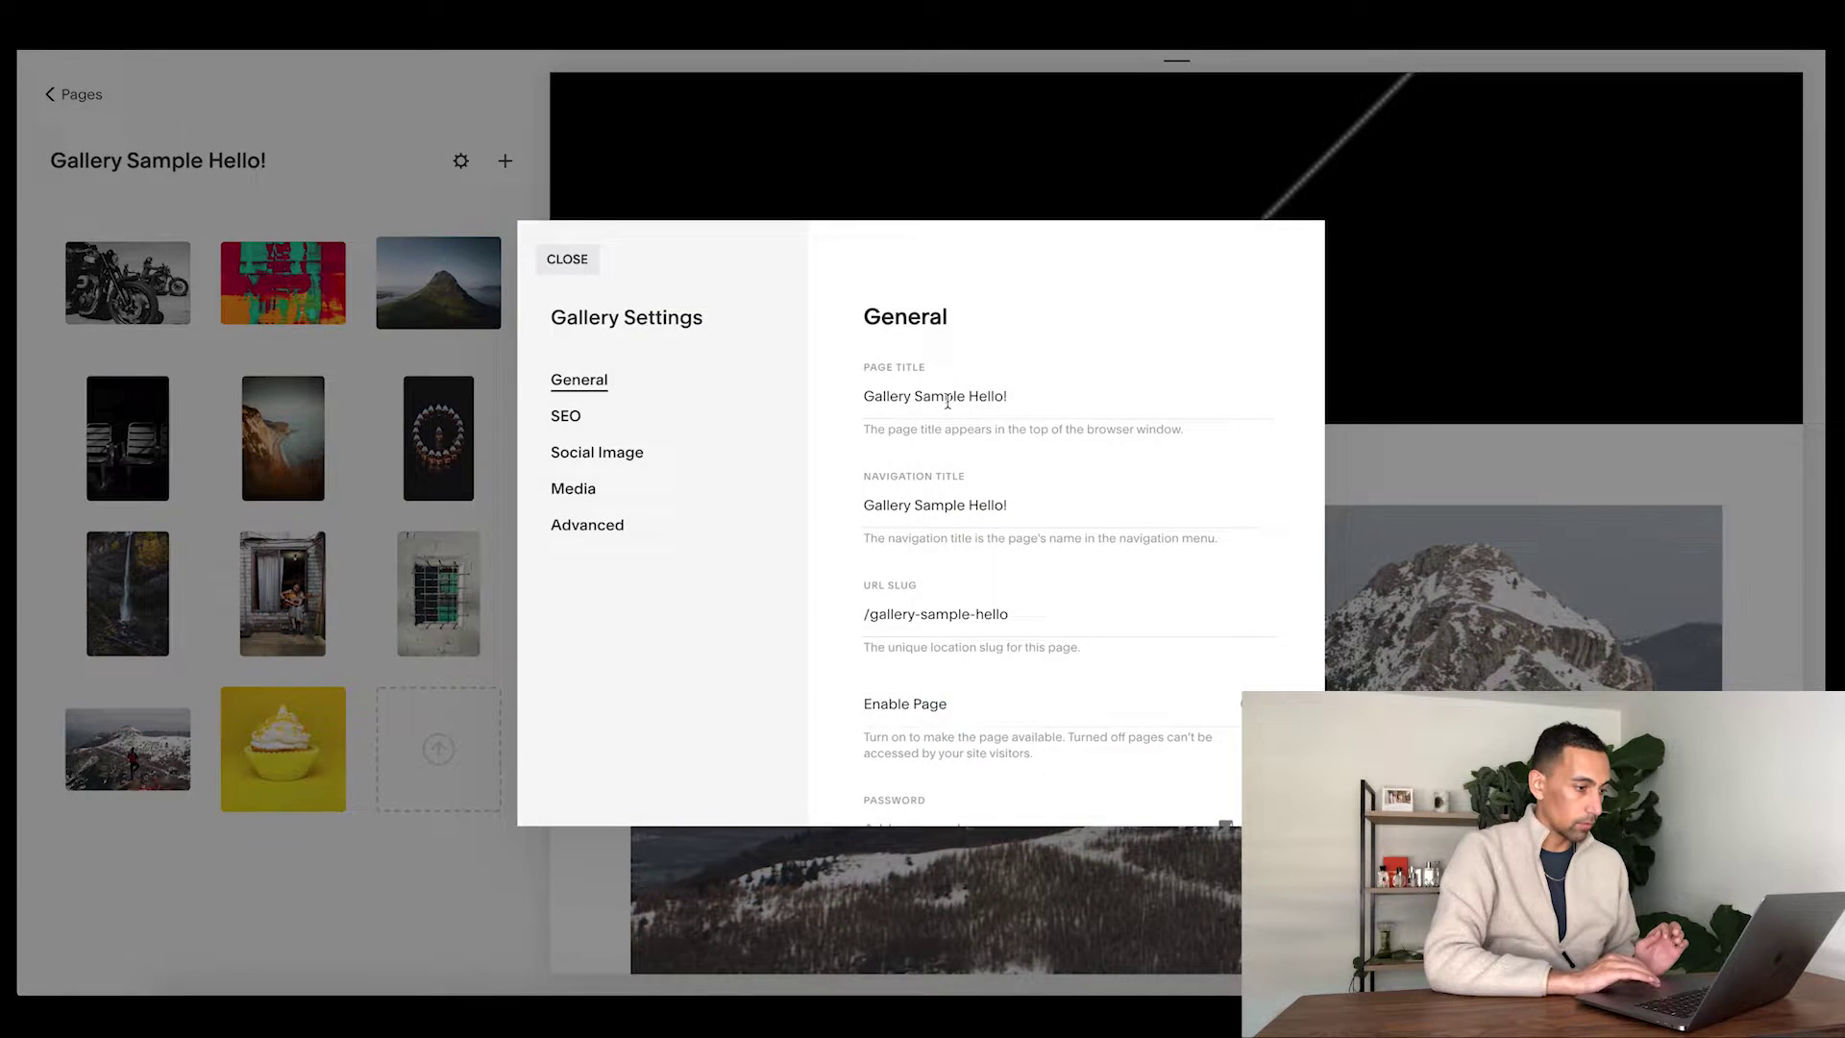
# - Remove the page's banner image in Gallery Settings, save, and delete the spacer block
pyautogui.click(579, 485)
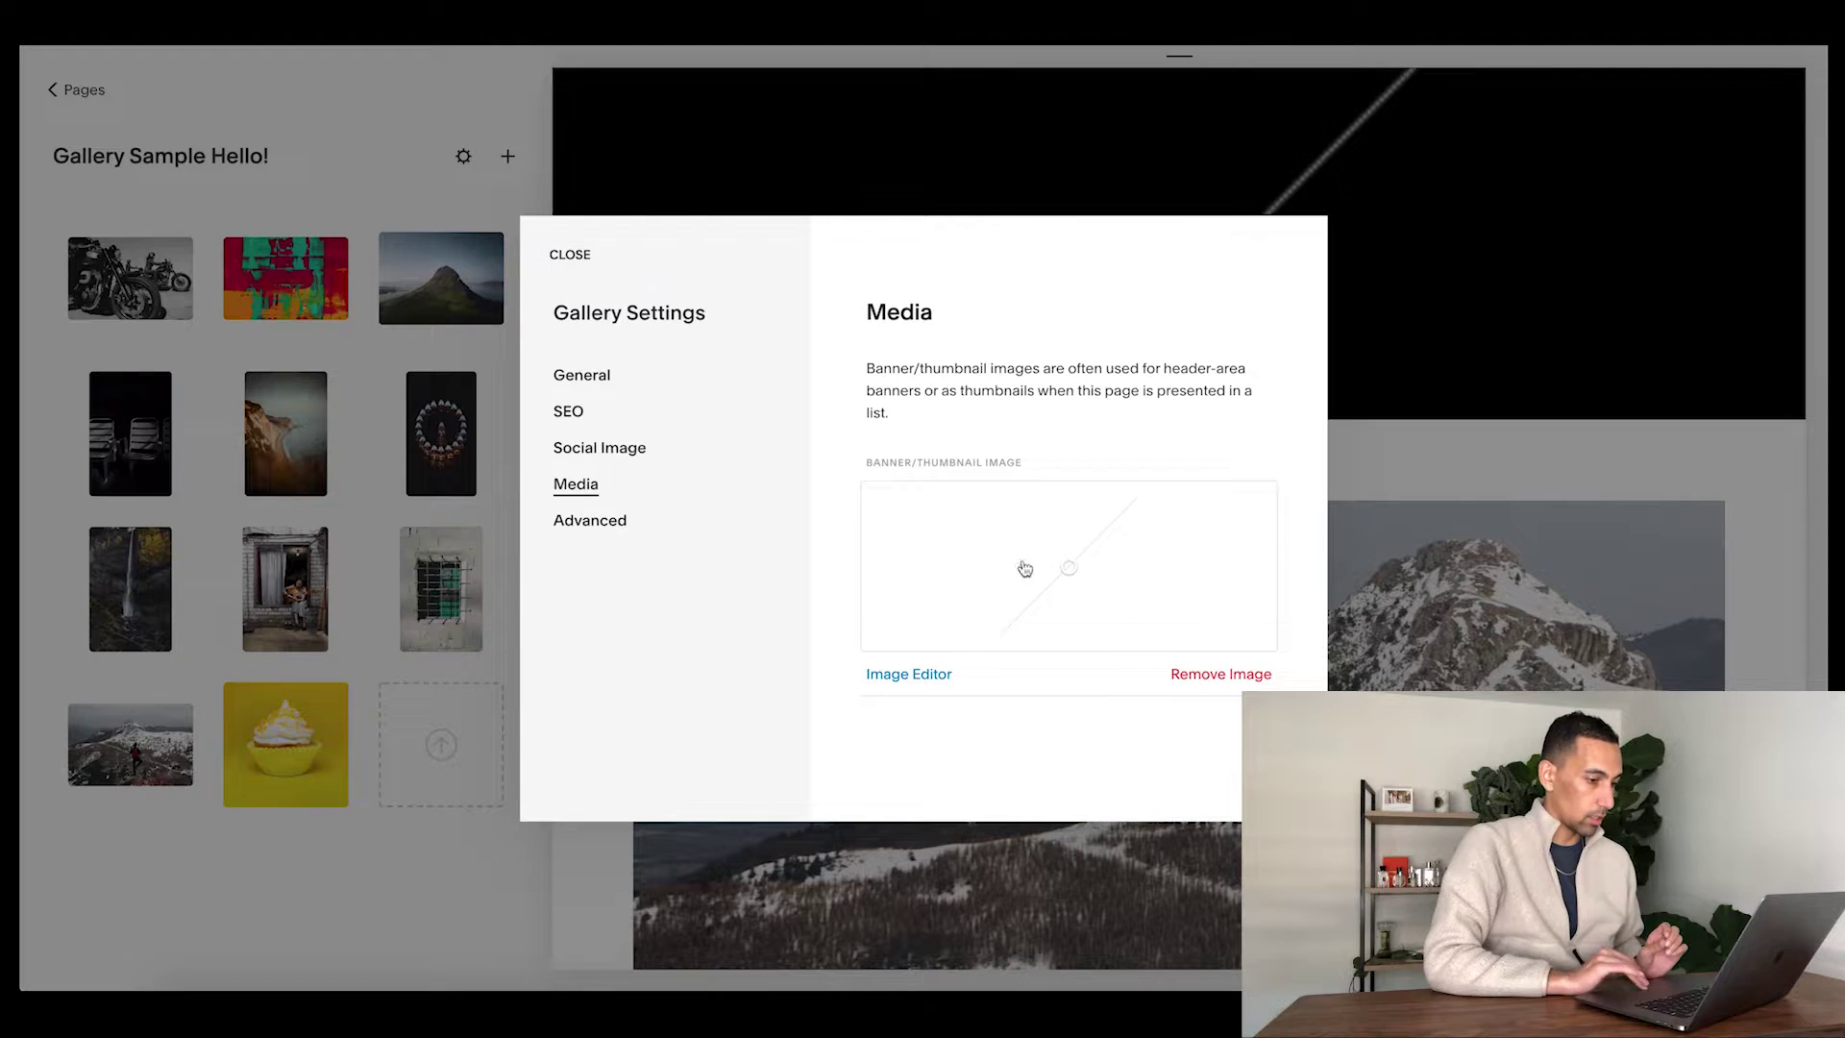
pyautogui.click(1206, 677)
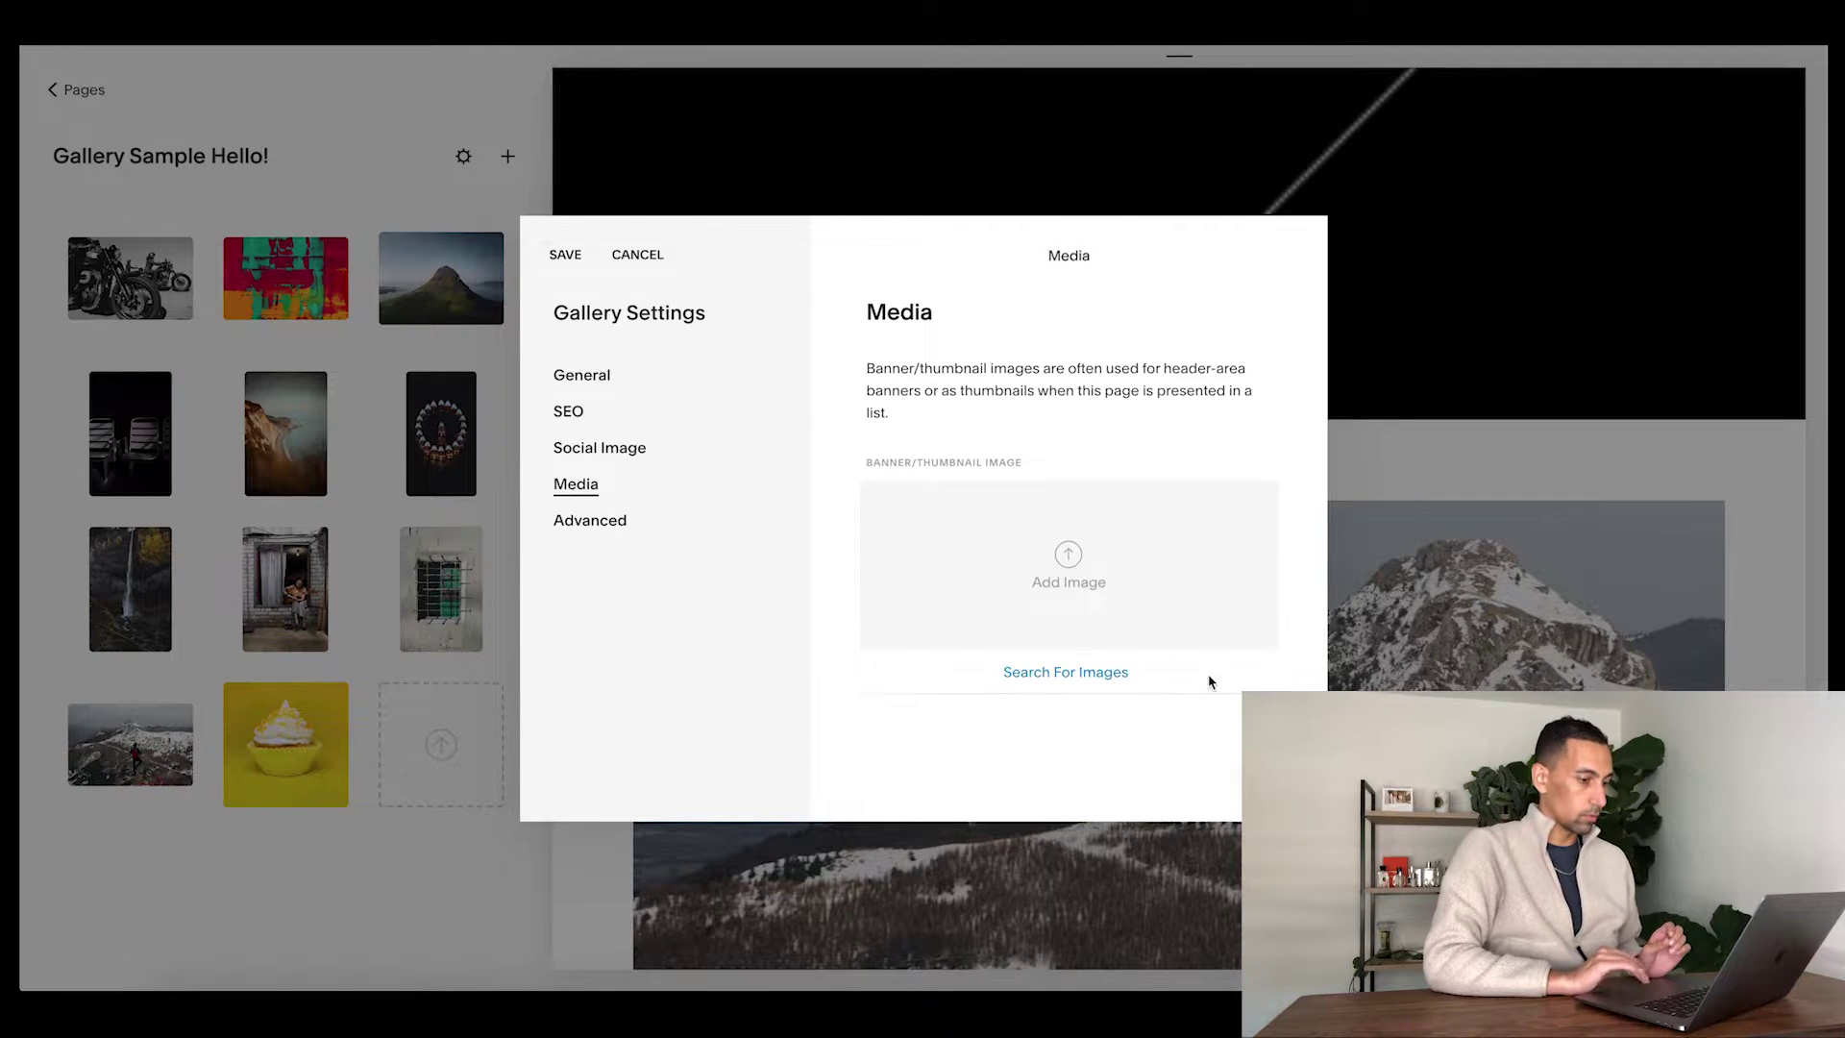
pyautogui.click(565, 254)
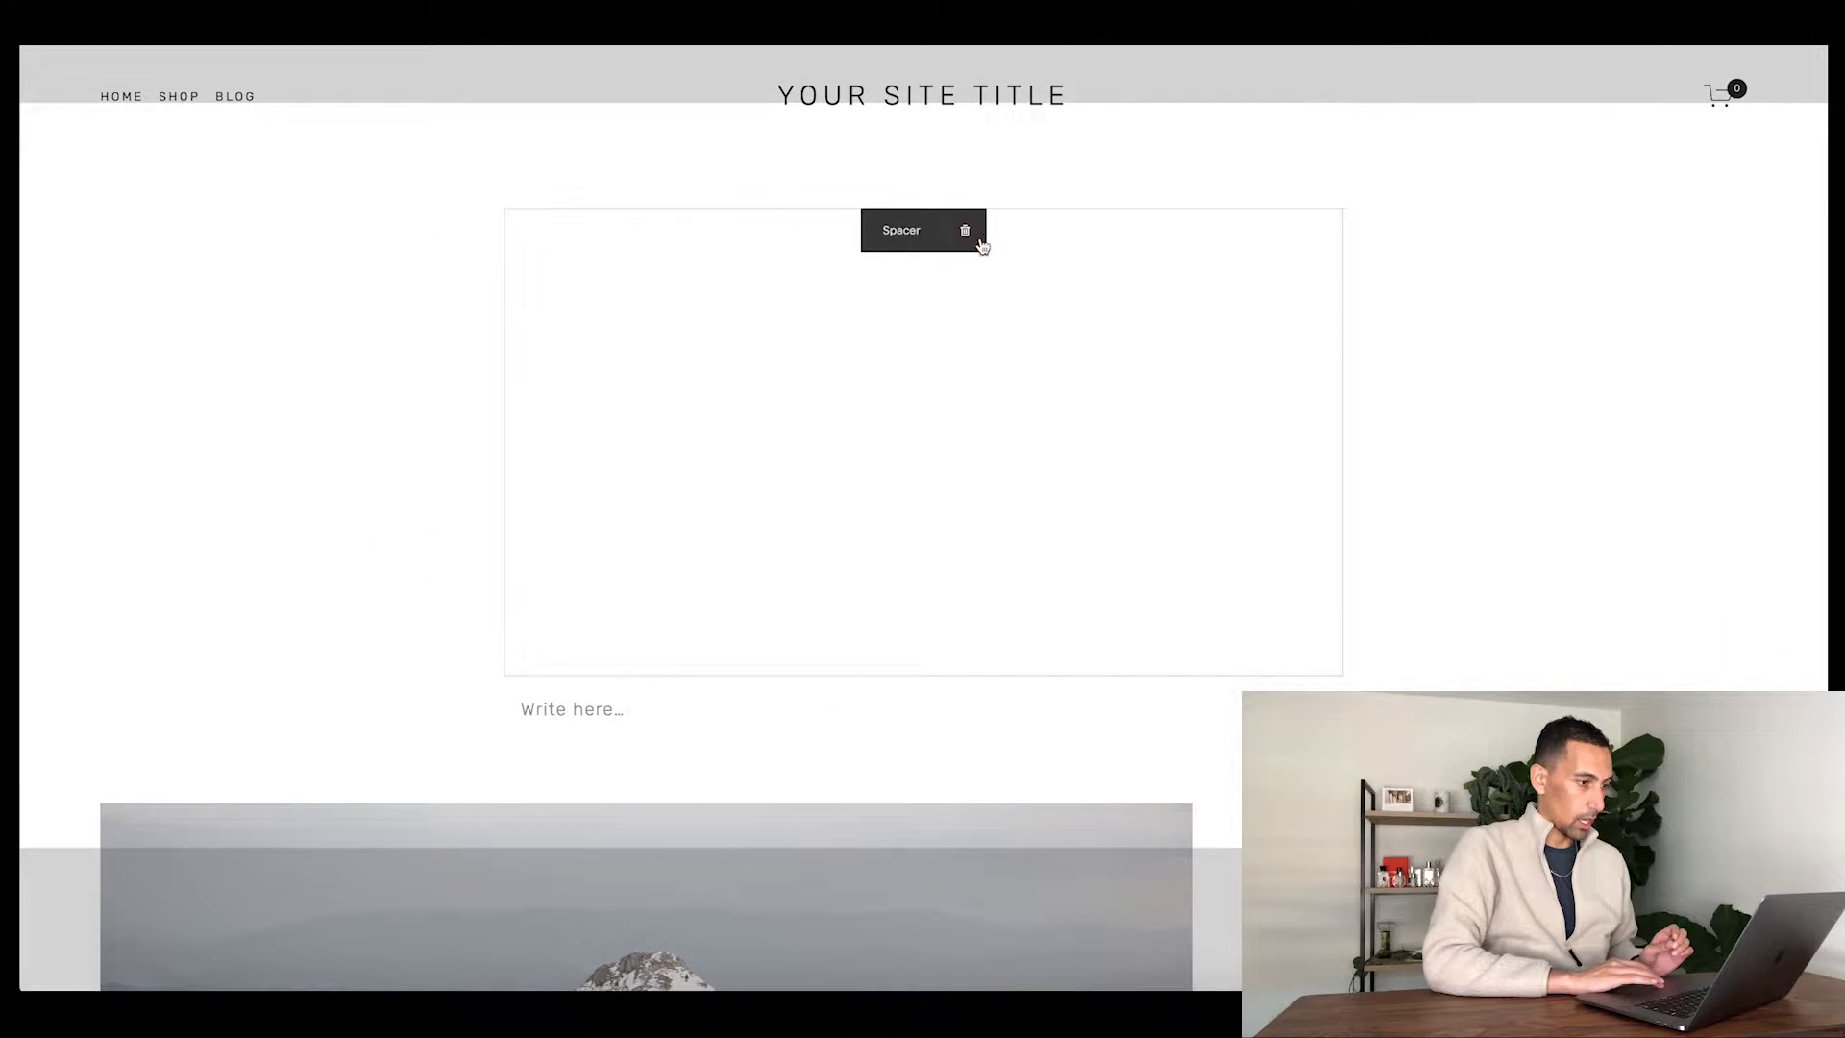
pyautogui.click(964, 229)
pyautogui.click(1074, 296)
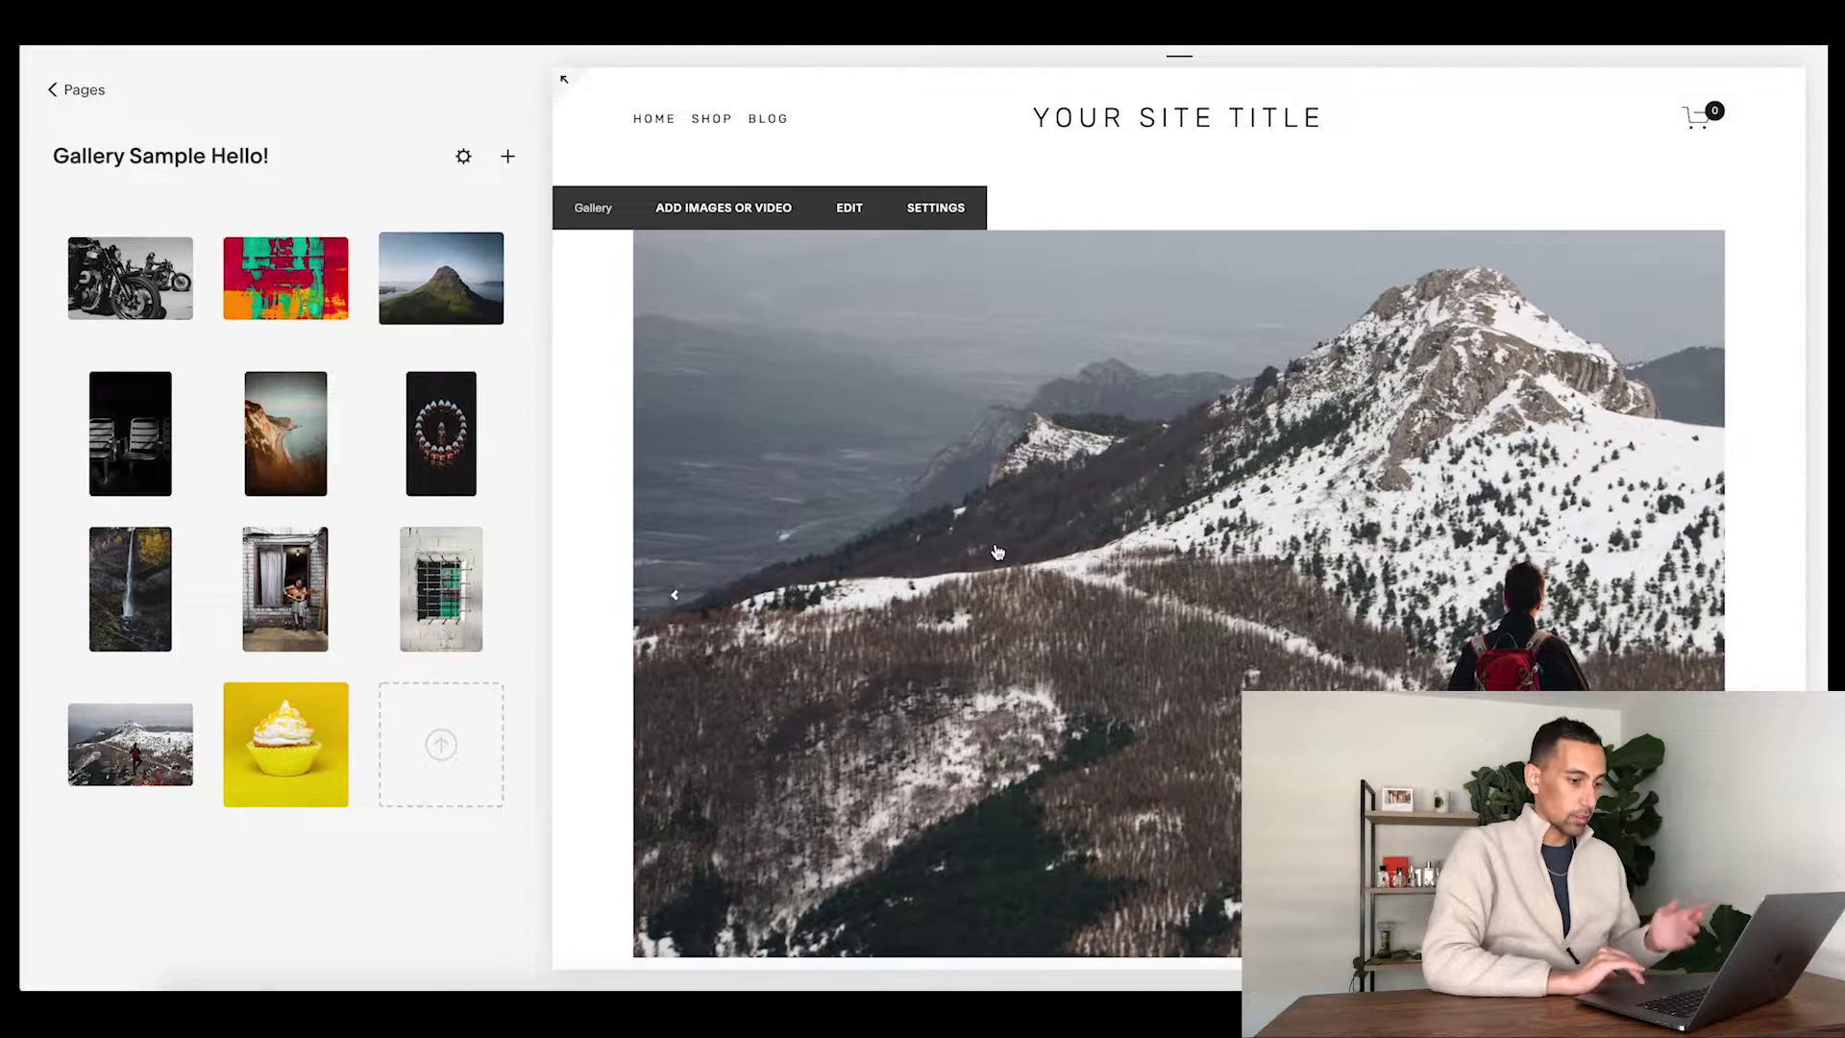
# - Show the slideshow's first slide and toggle the preview to full width and back
pyautogui.scroll(-5, 984, 601)
pyautogui.click(1043, 513)
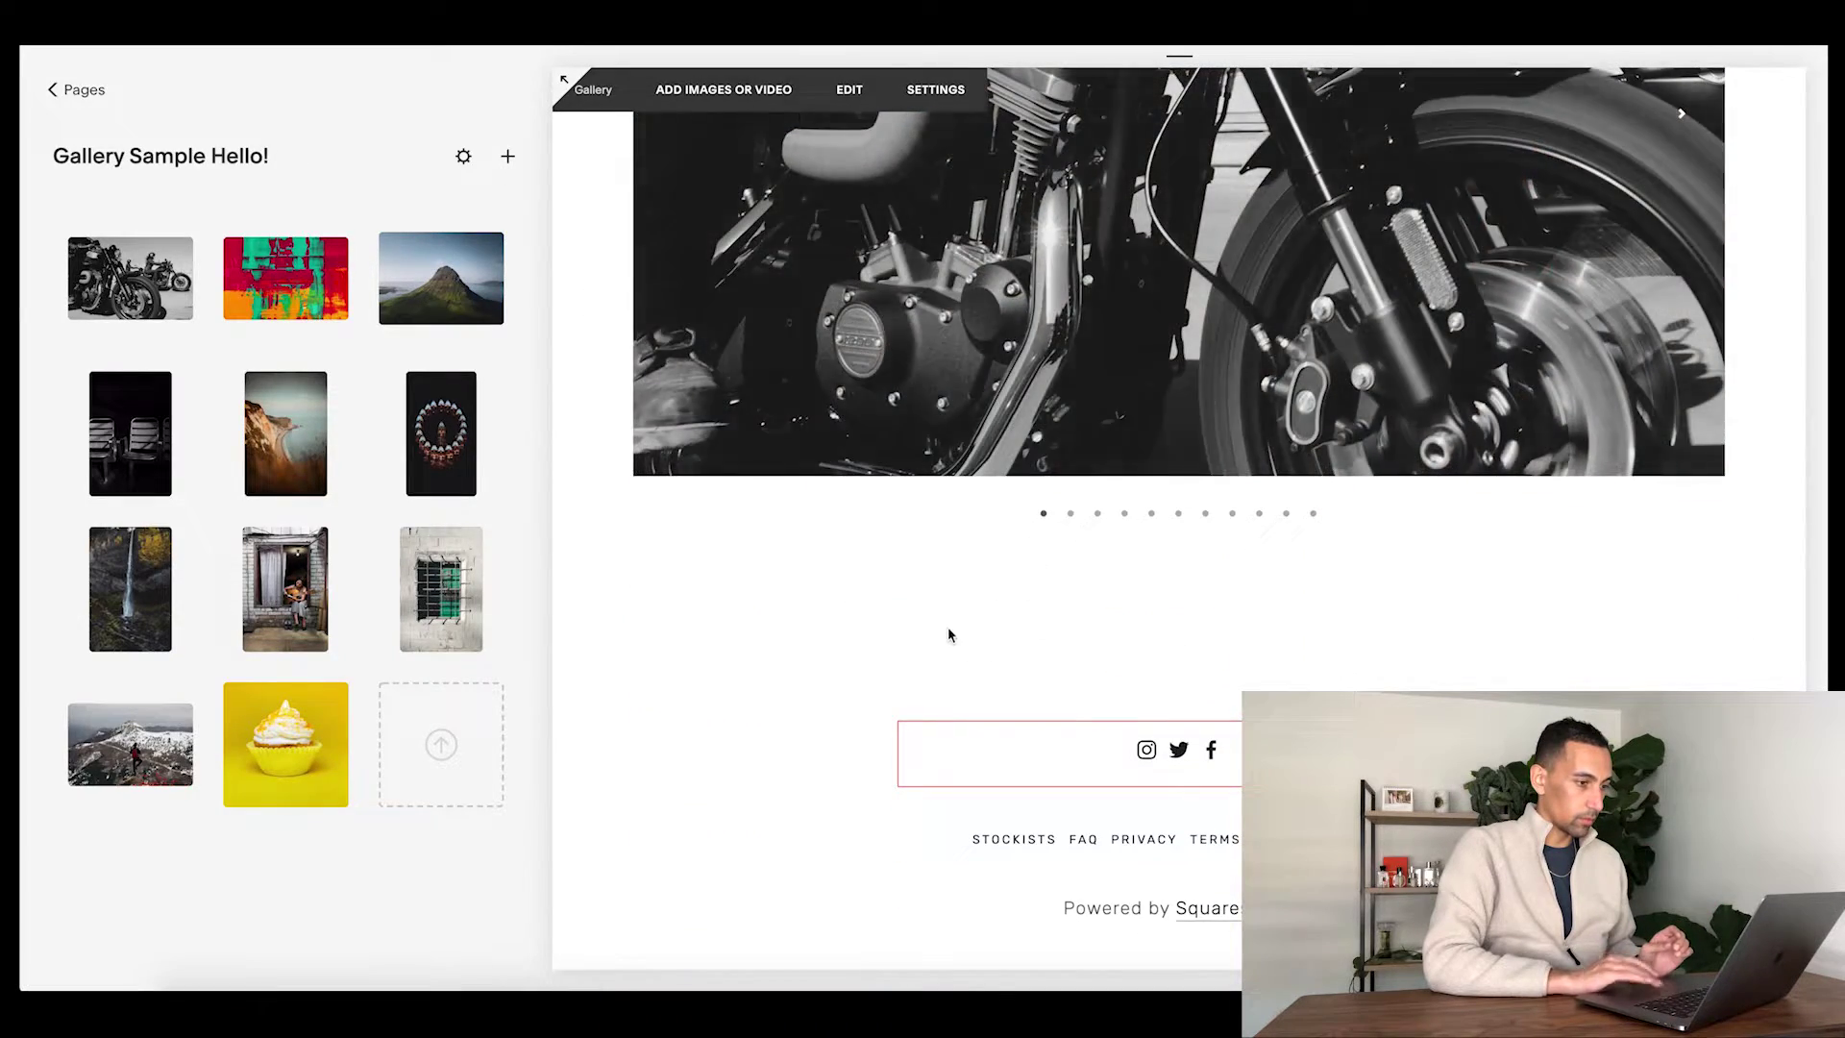
pyautogui.scroll(5, 949, 632)
pyautogui.click(564, 79)
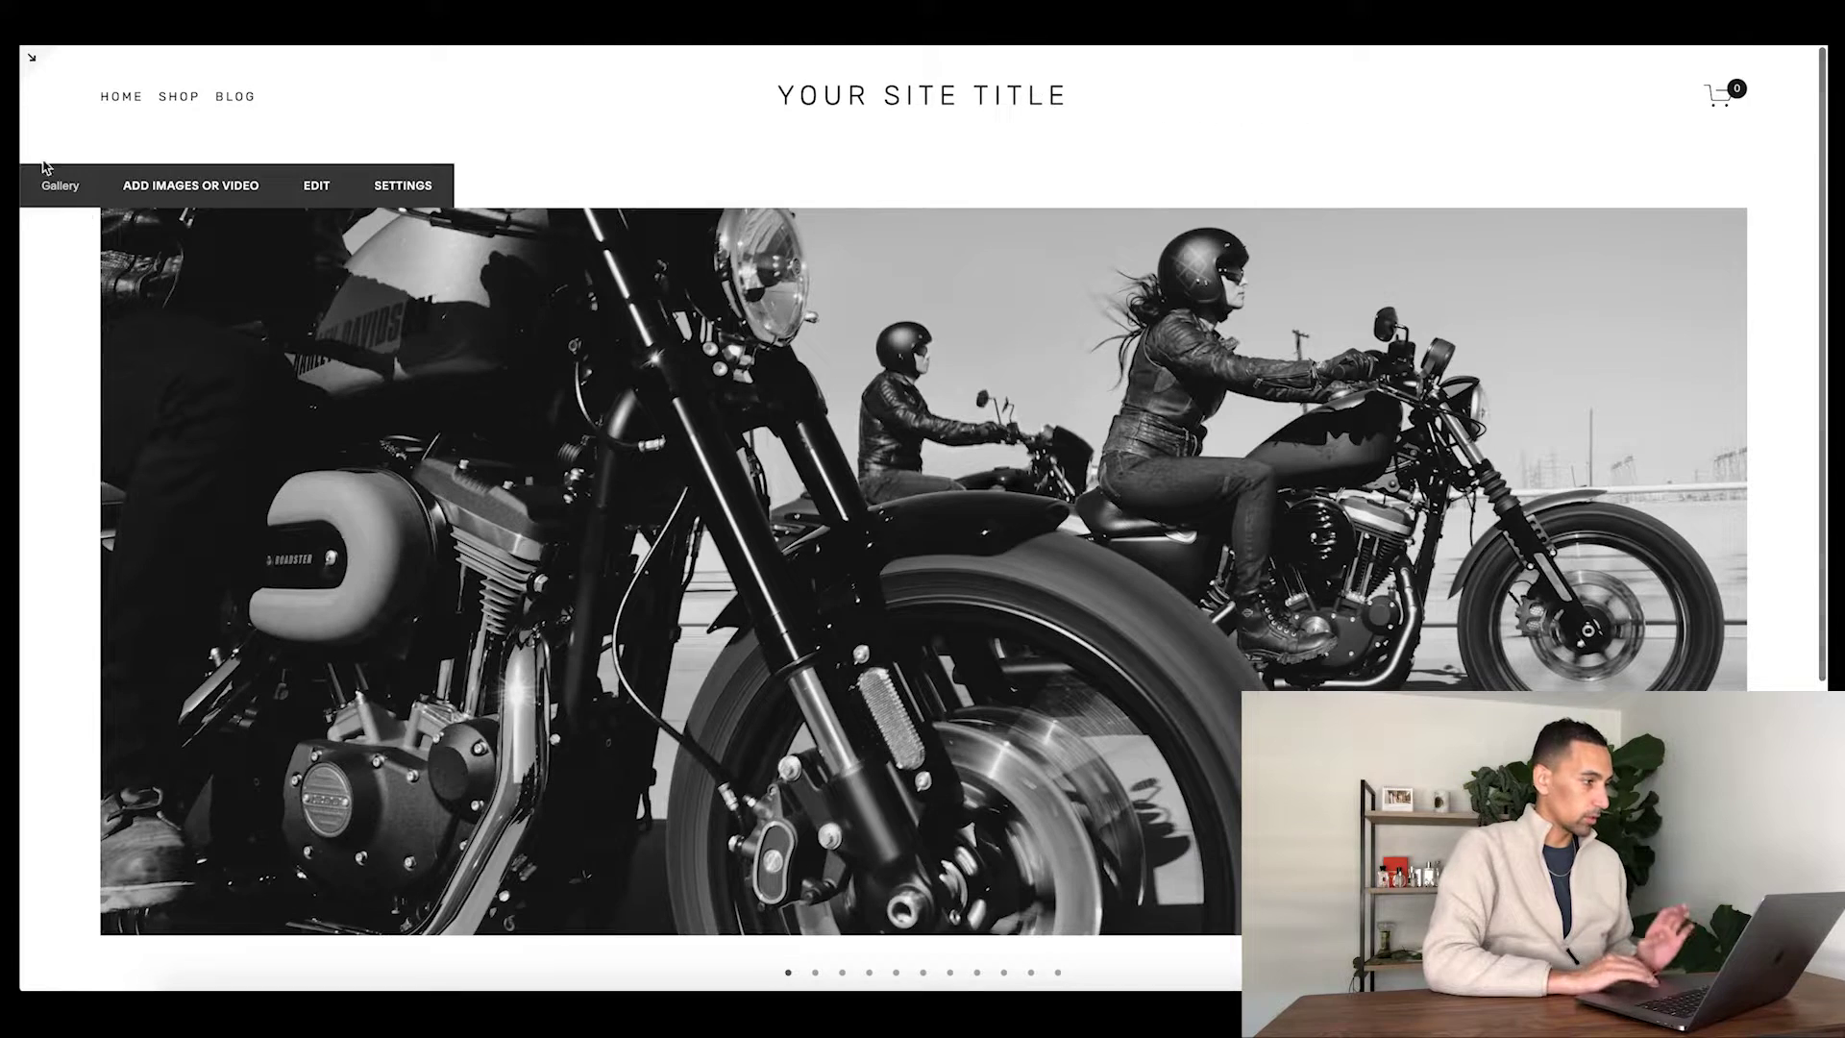
pyautogui.click(31, 65)
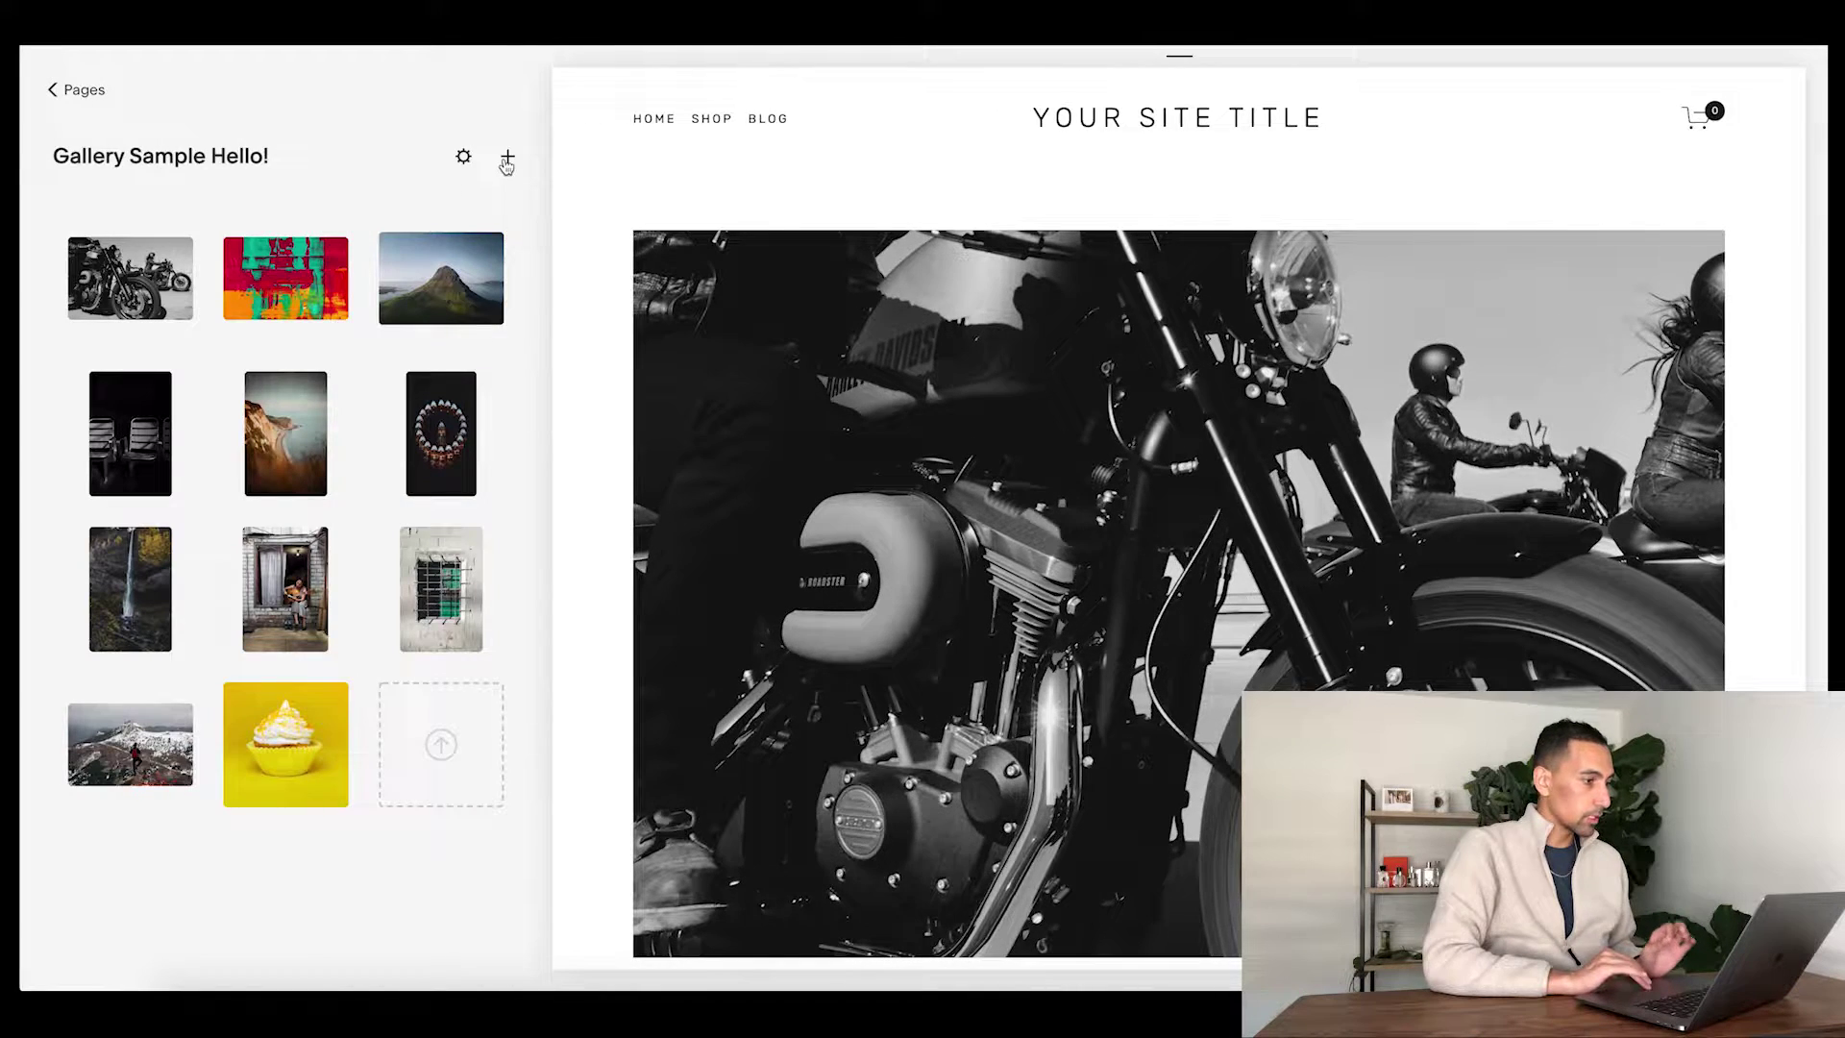
# - Start an image upload, cancel the file picker, and reopen the image-adding choices
pyautogui.click(442, 751)
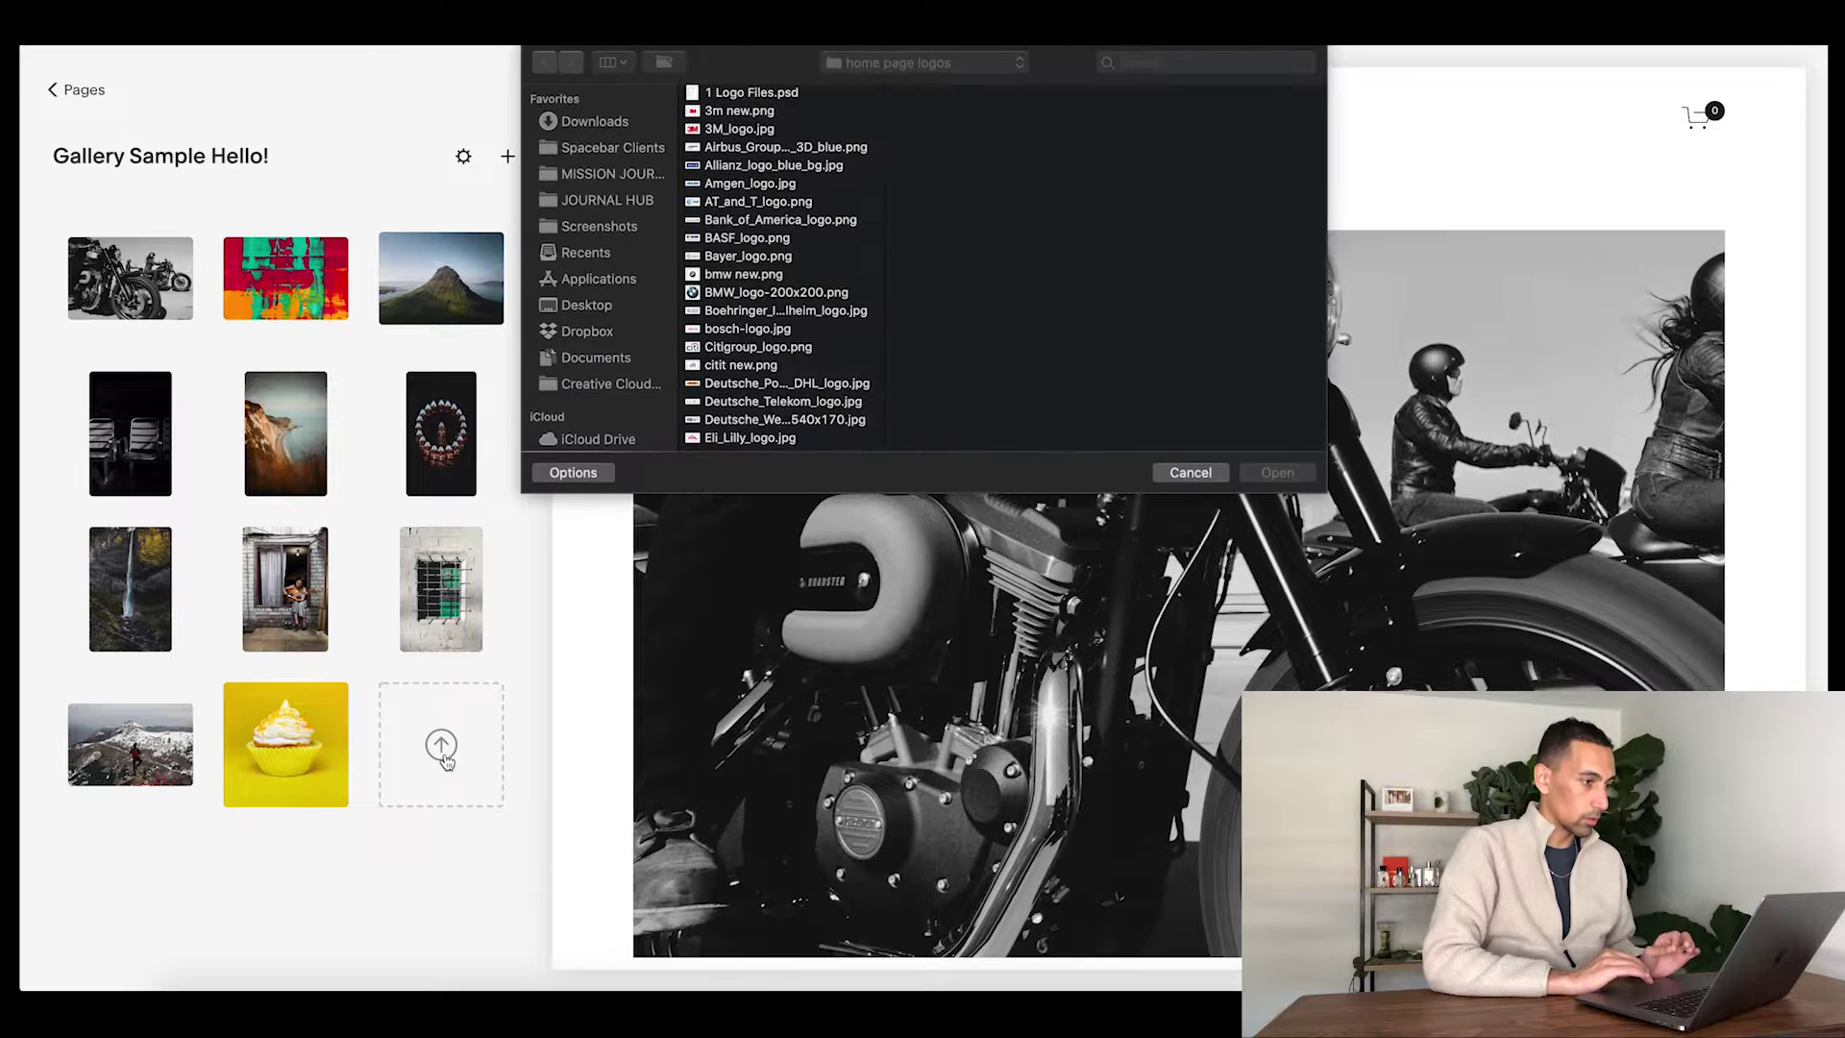
pyautogui.click(1192, 473)
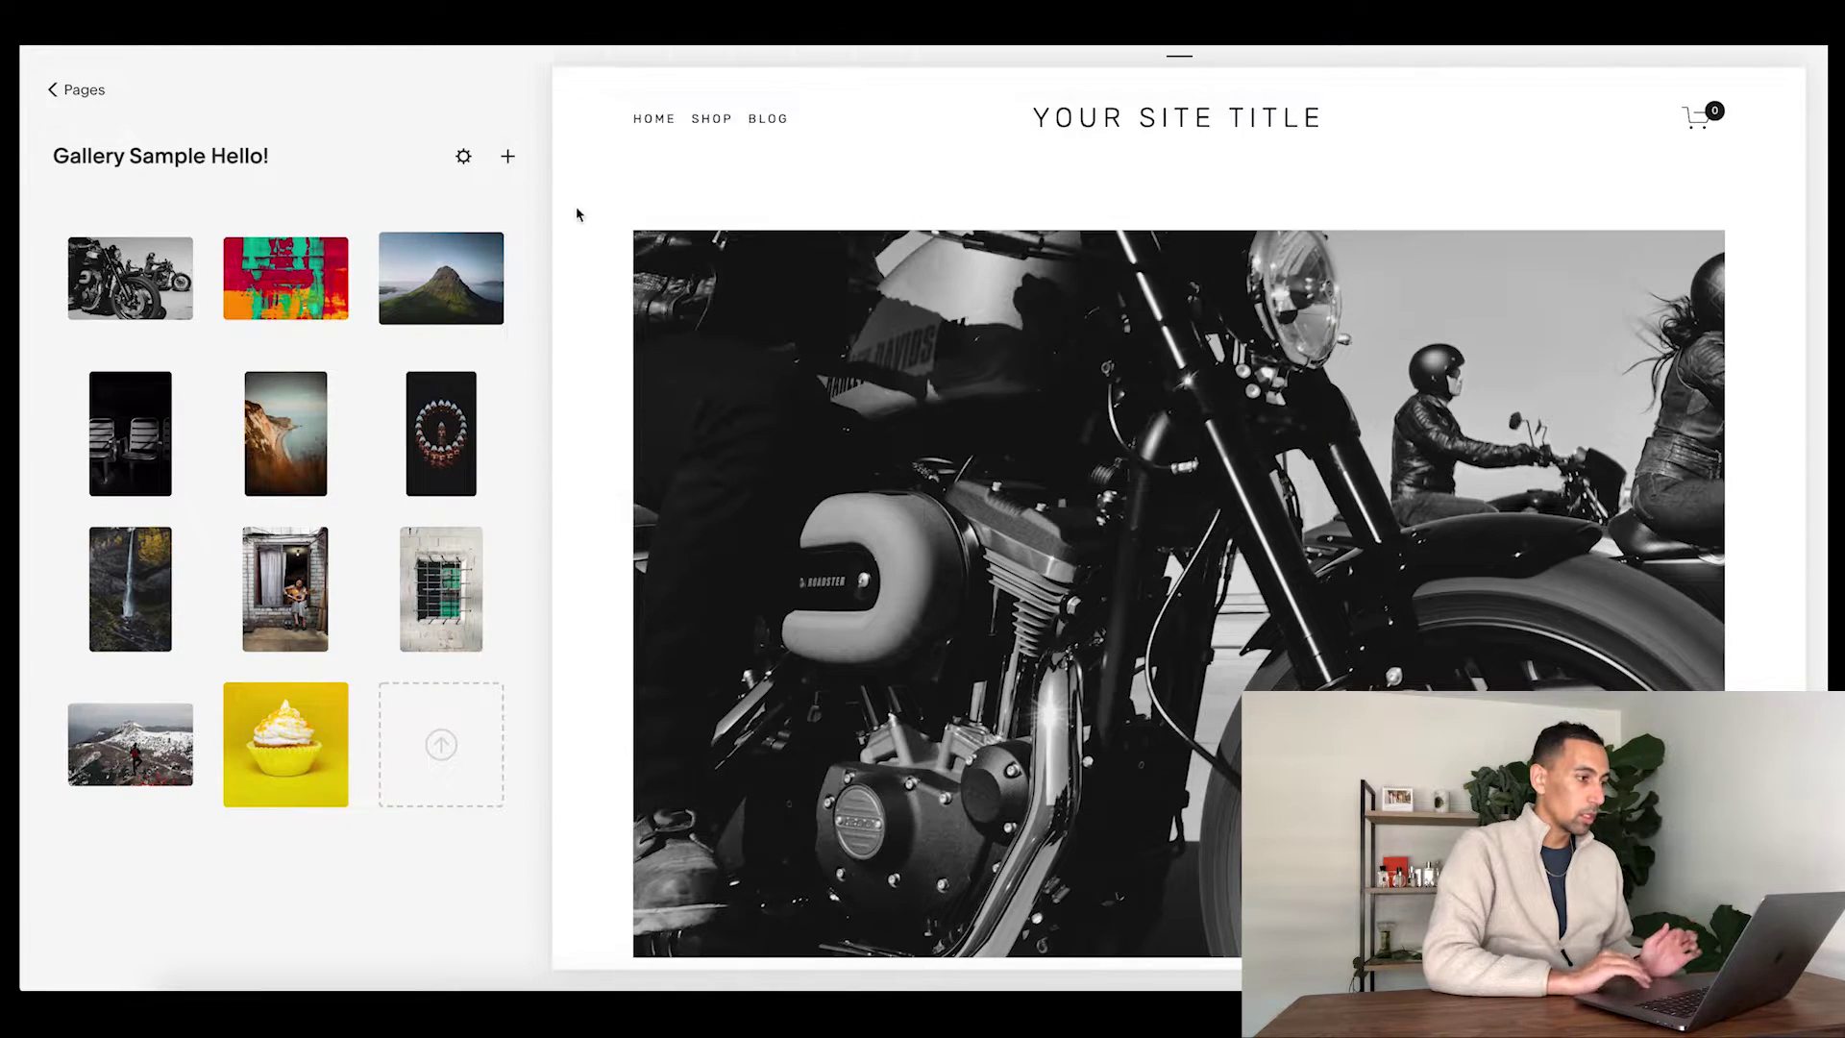
pyautogui.click(508, 158)
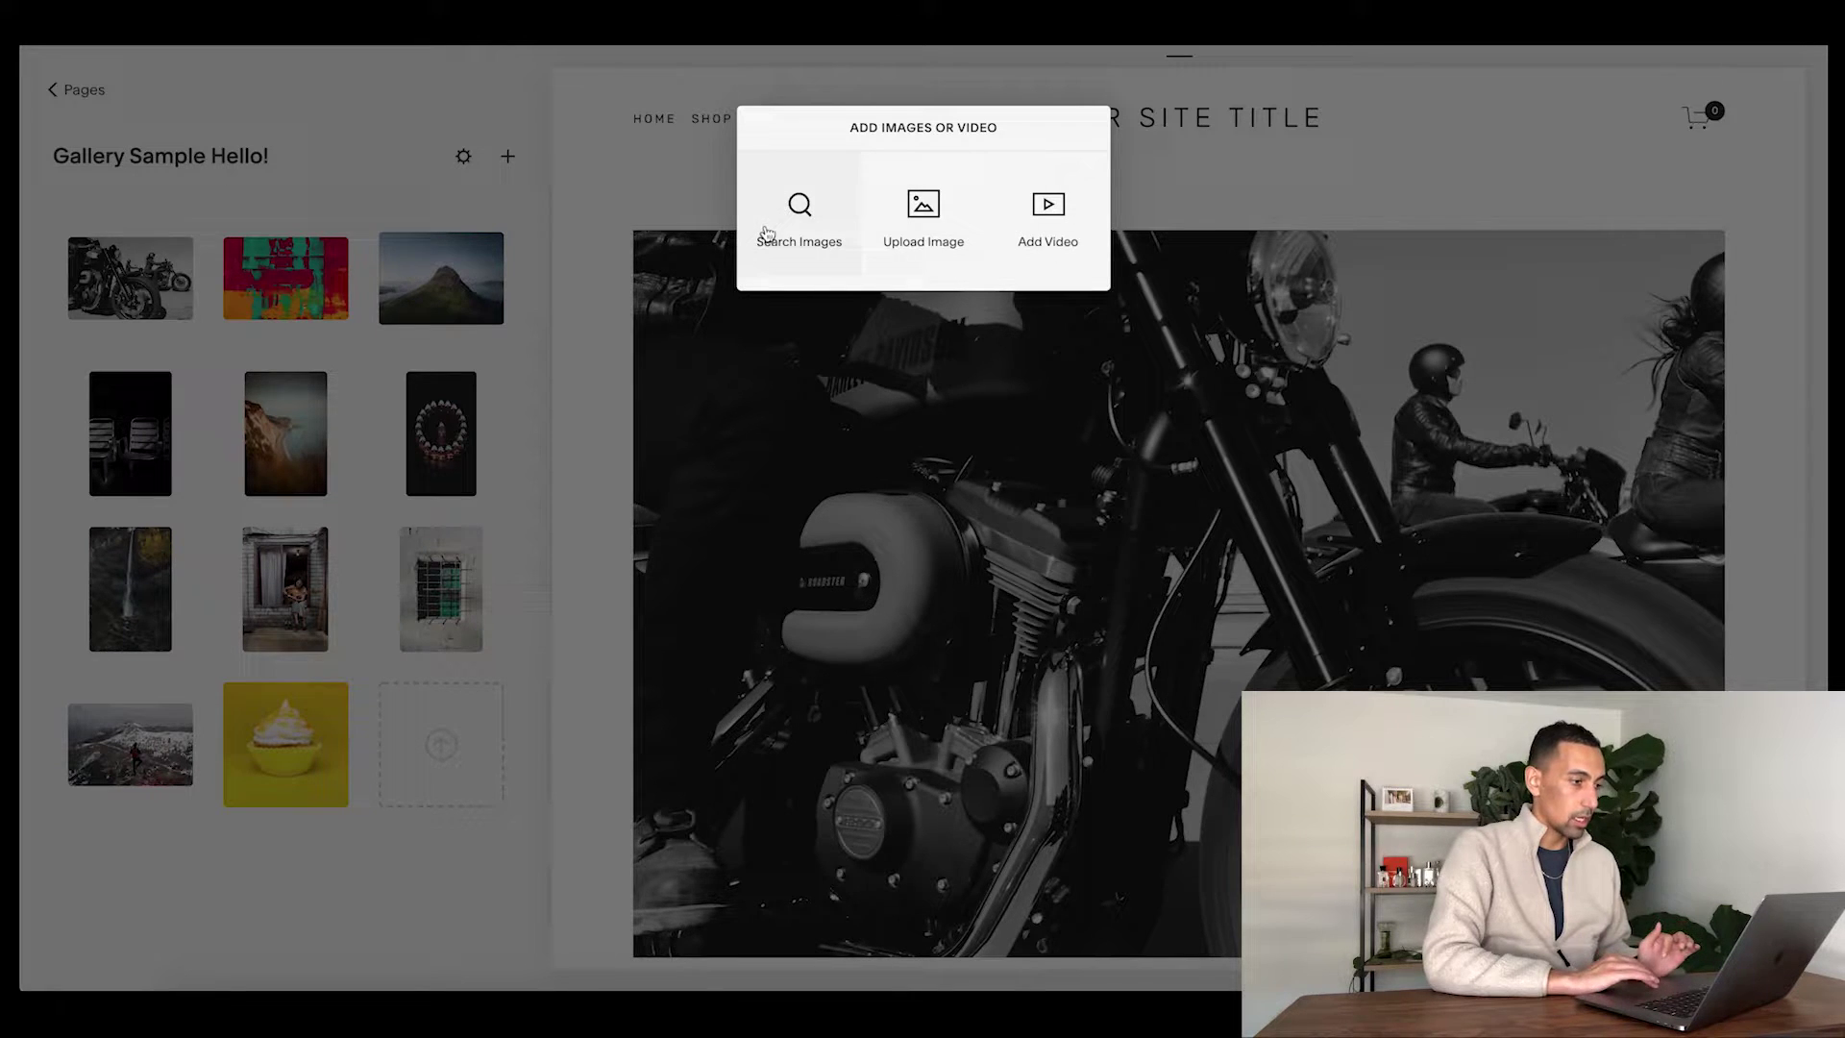
# - Add the green mountain photo from Search Images' Imported tab to the gallery
pyautogui.click(815, 225)
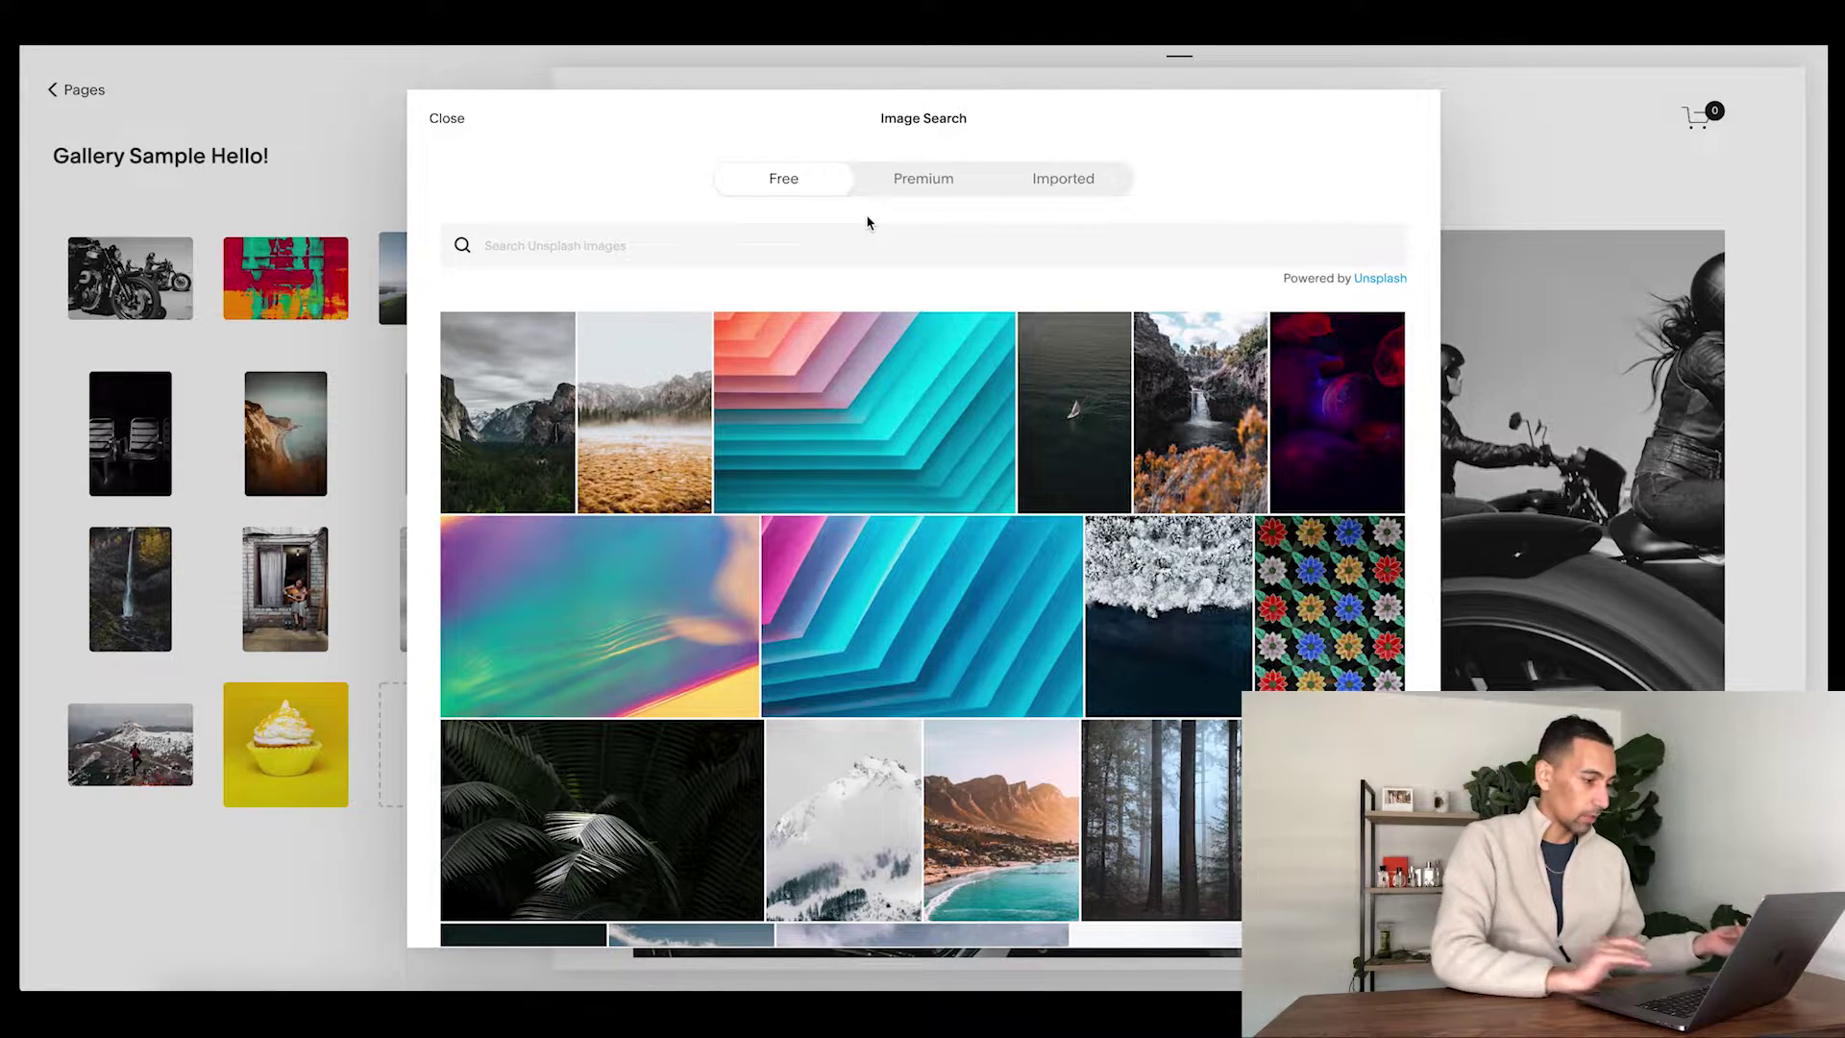
pyautogui.click(1087, 187)
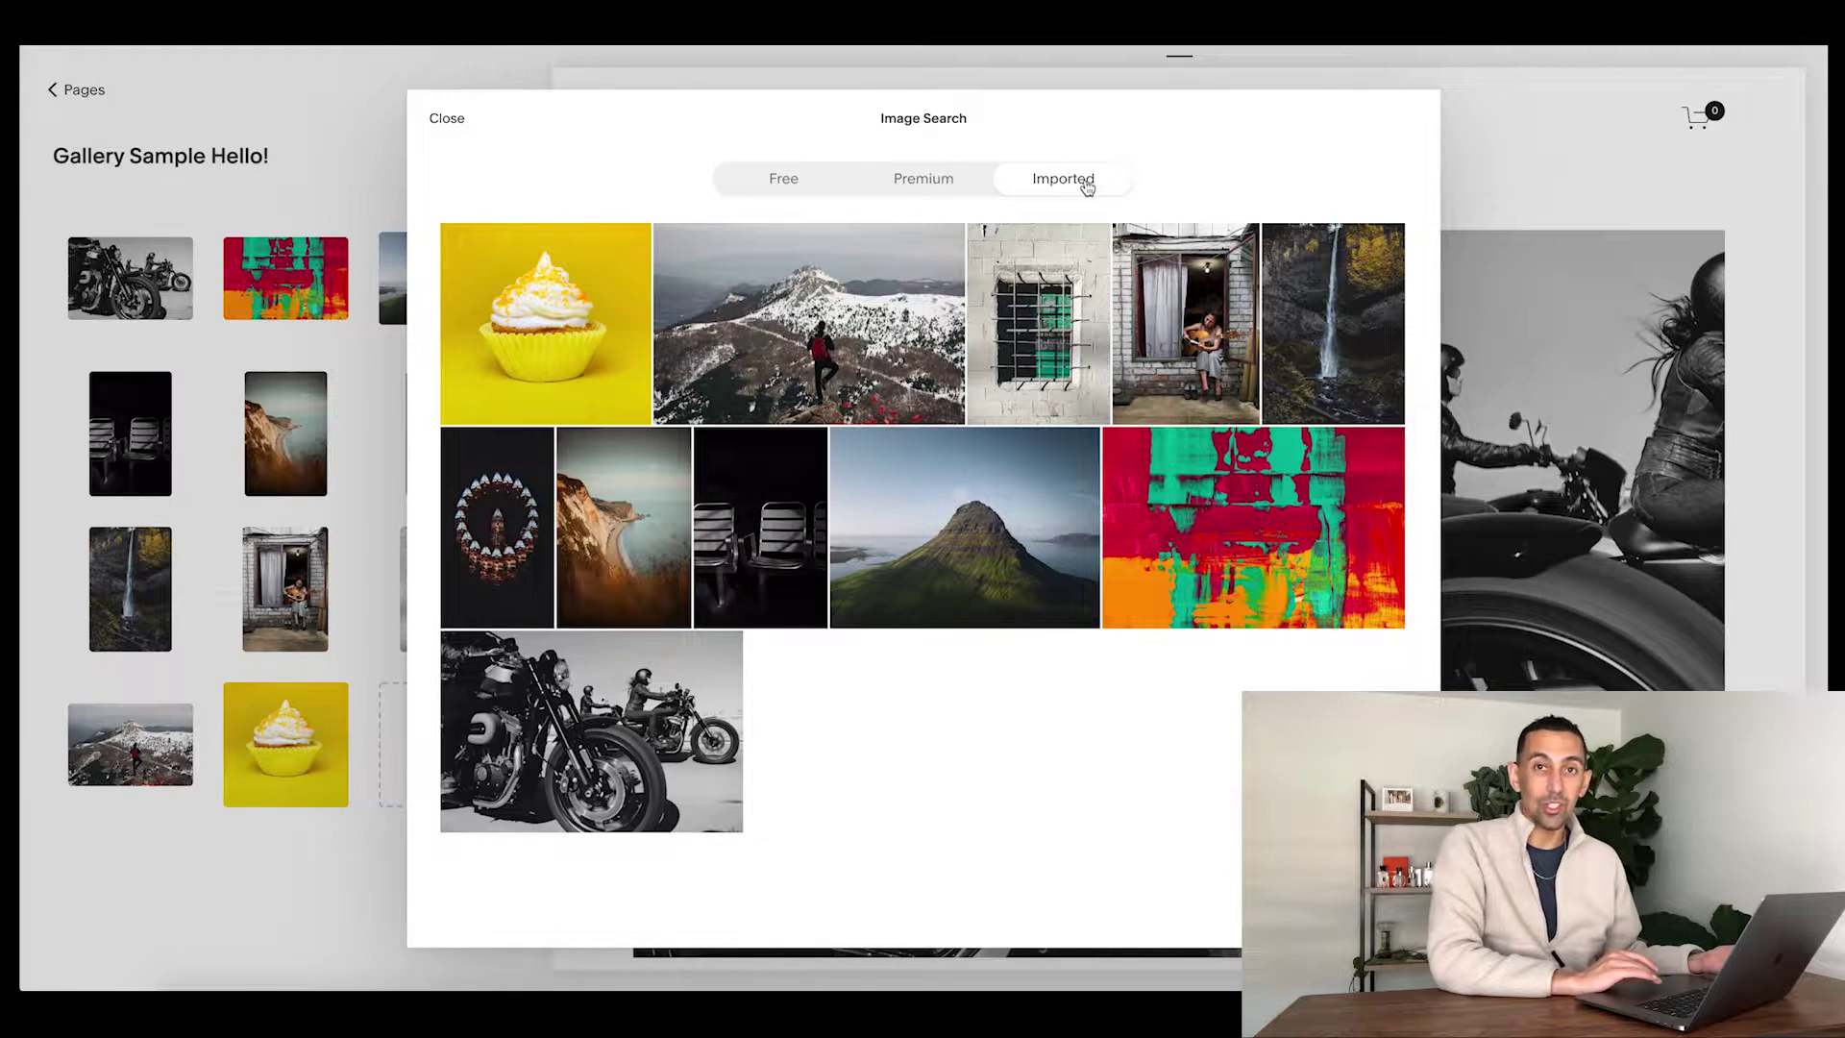
pyautogui.moveTo(966, 543)
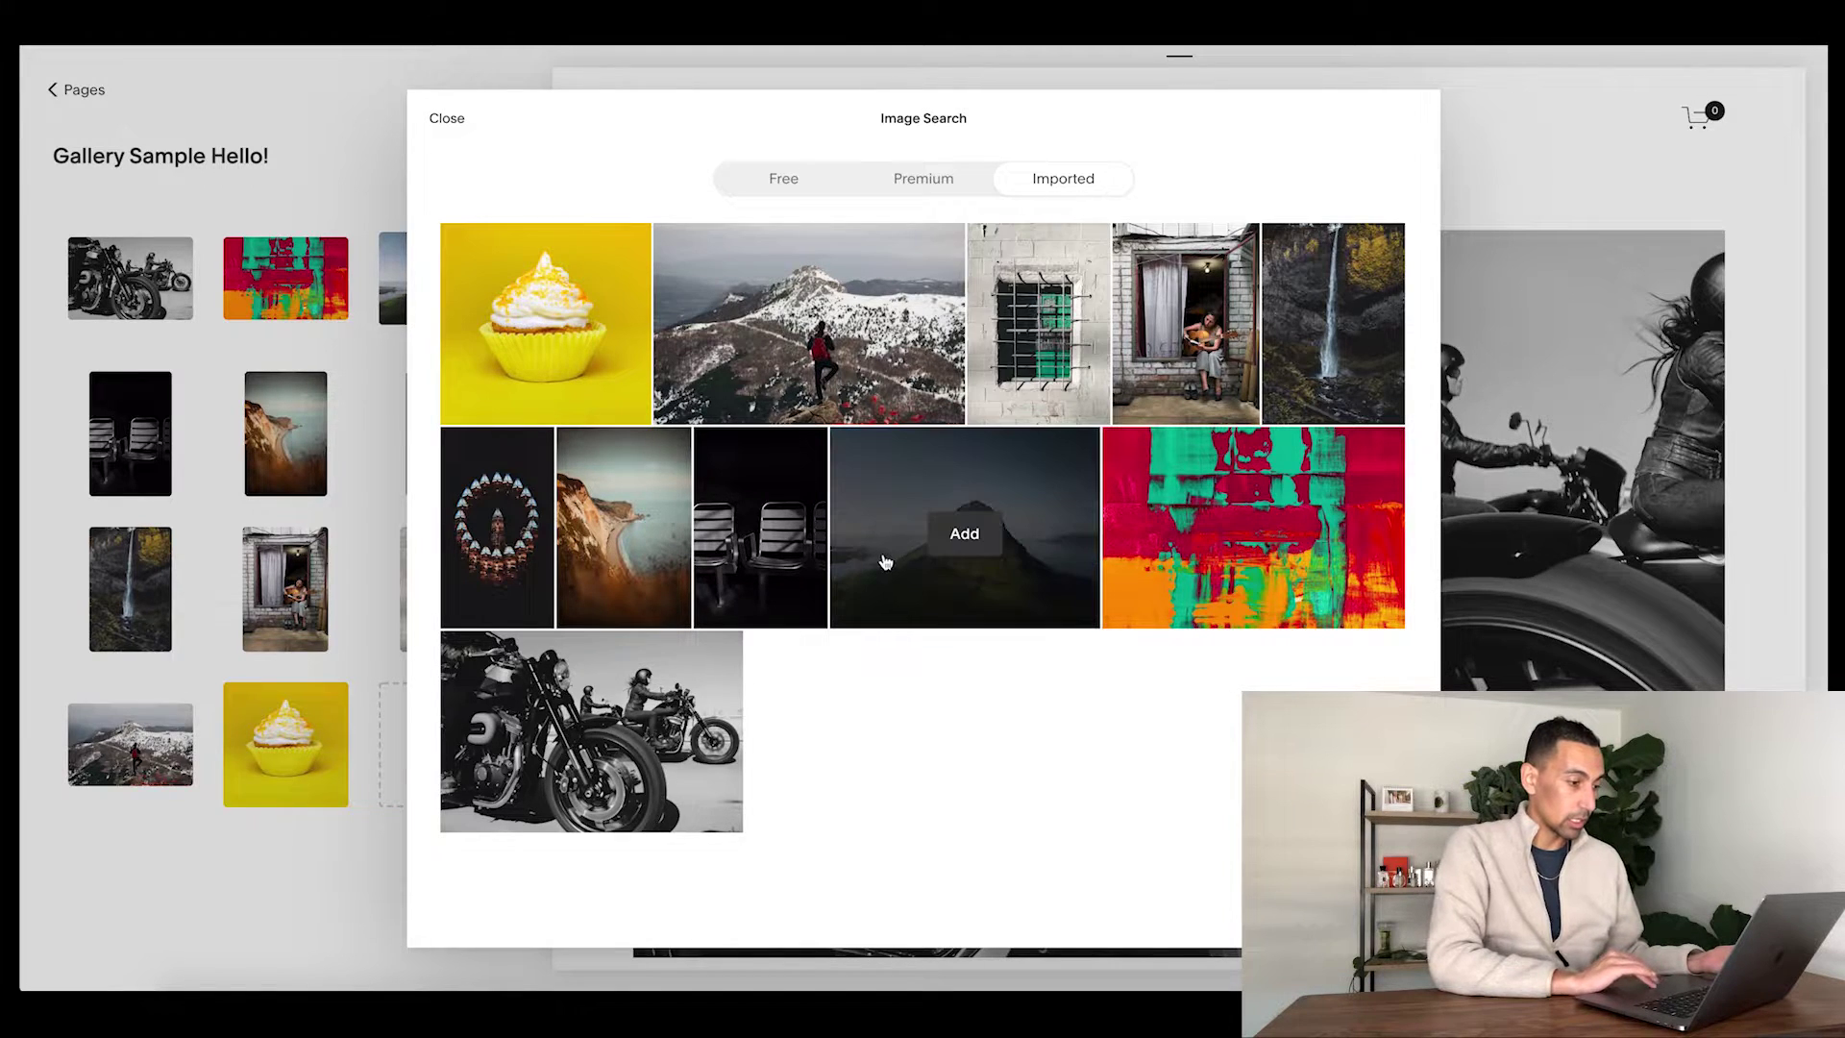
pyautogui.click(971, 538)
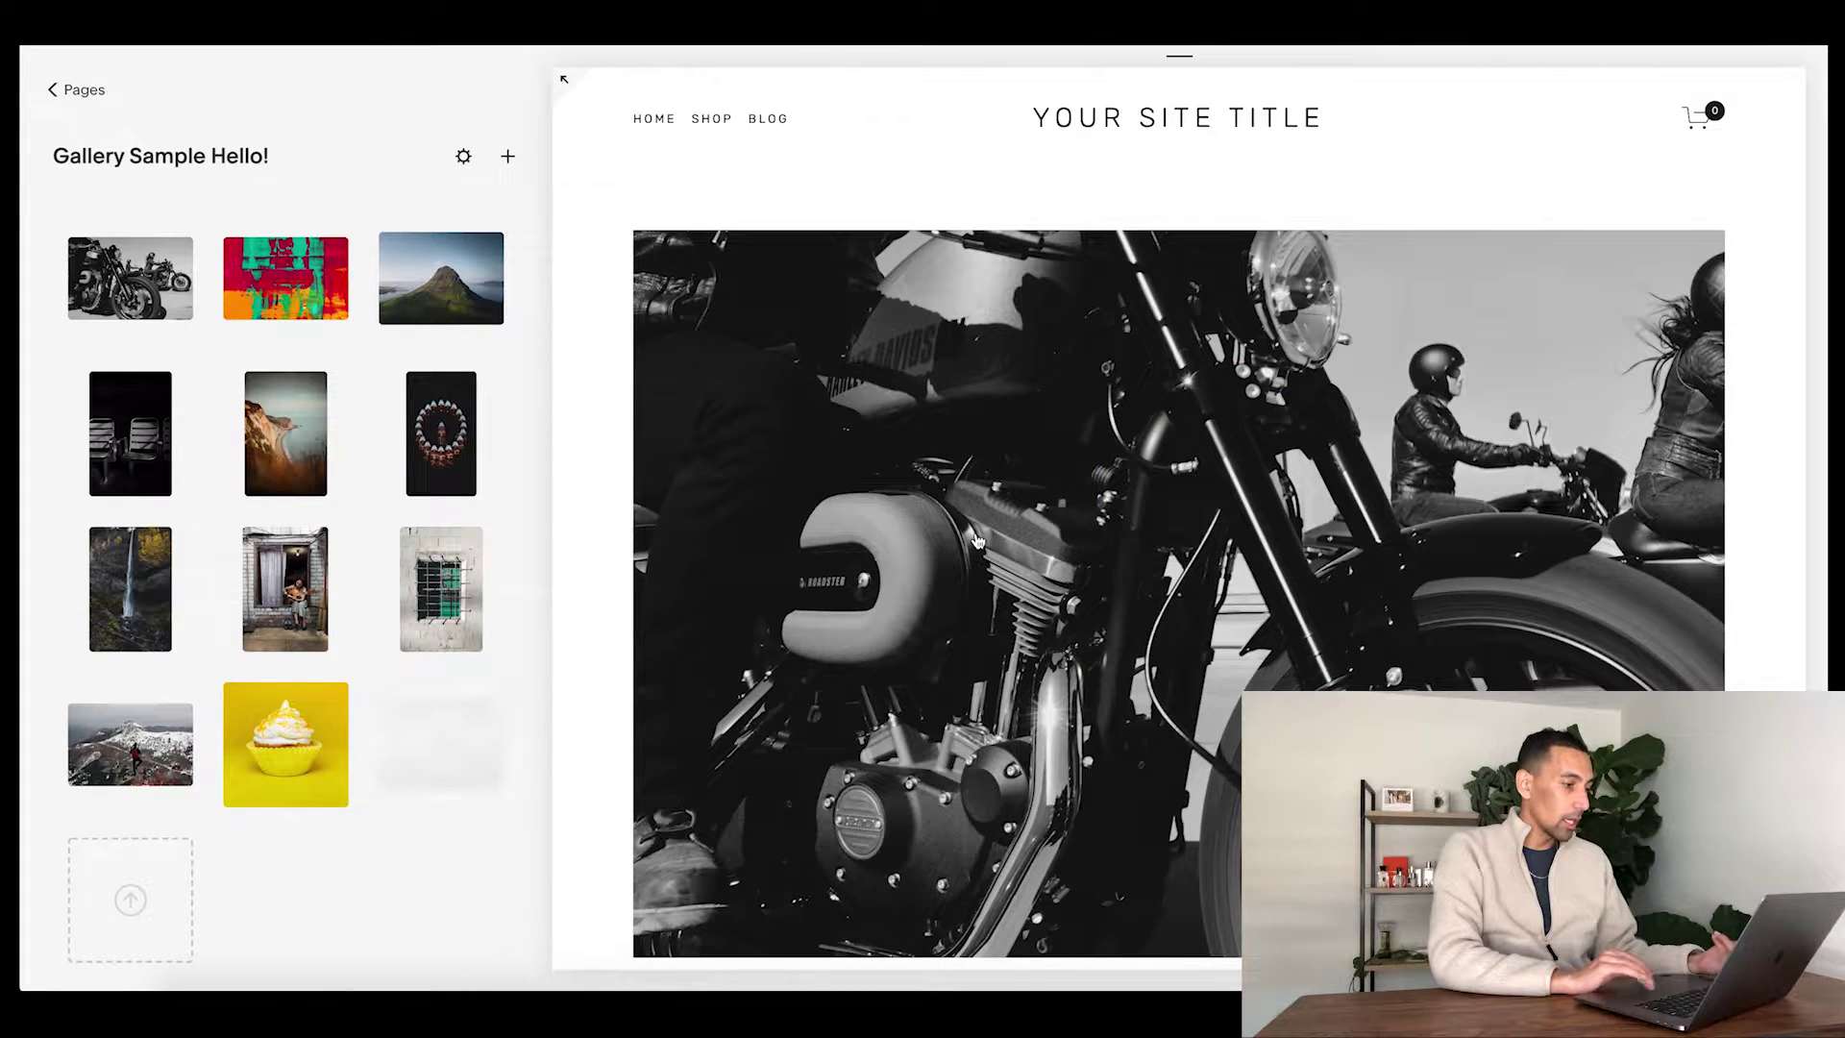
pyautogui.moveTo(429, 775)
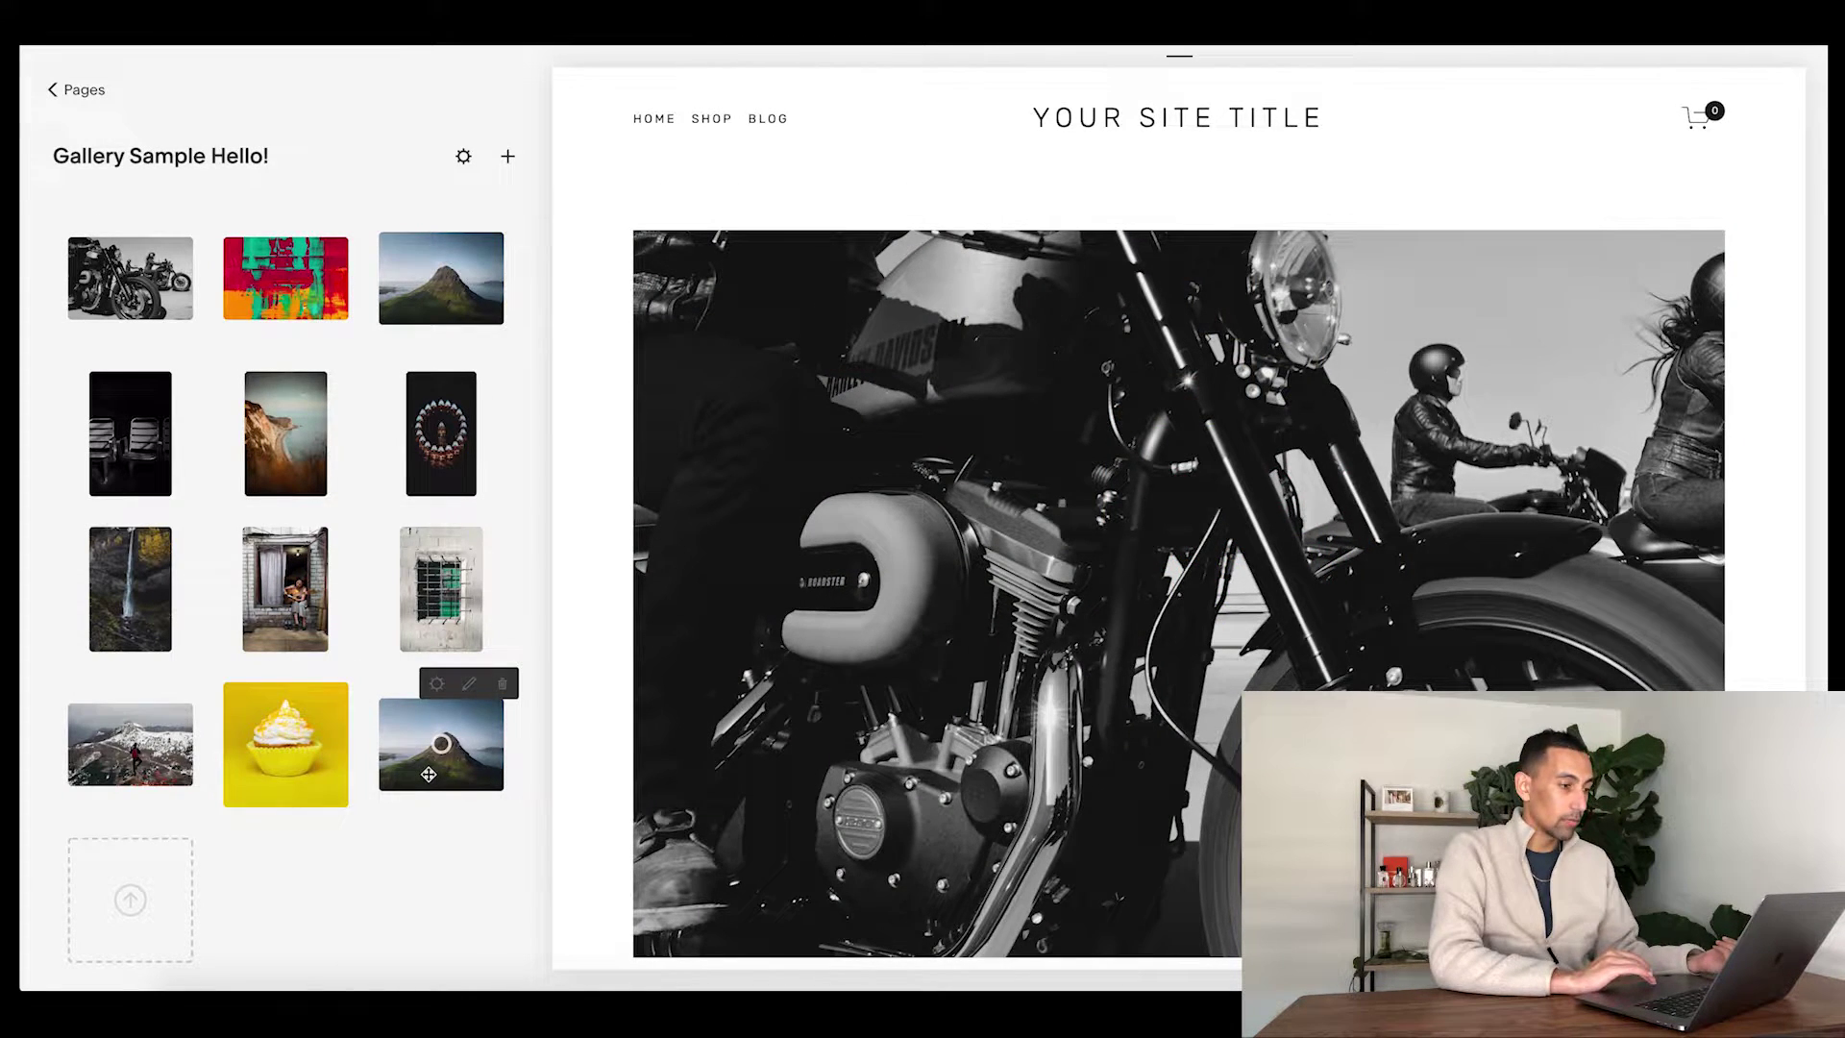
# - Leave the gallery editor and go to Design > Site Styles
pyautogui.click(75, 89)
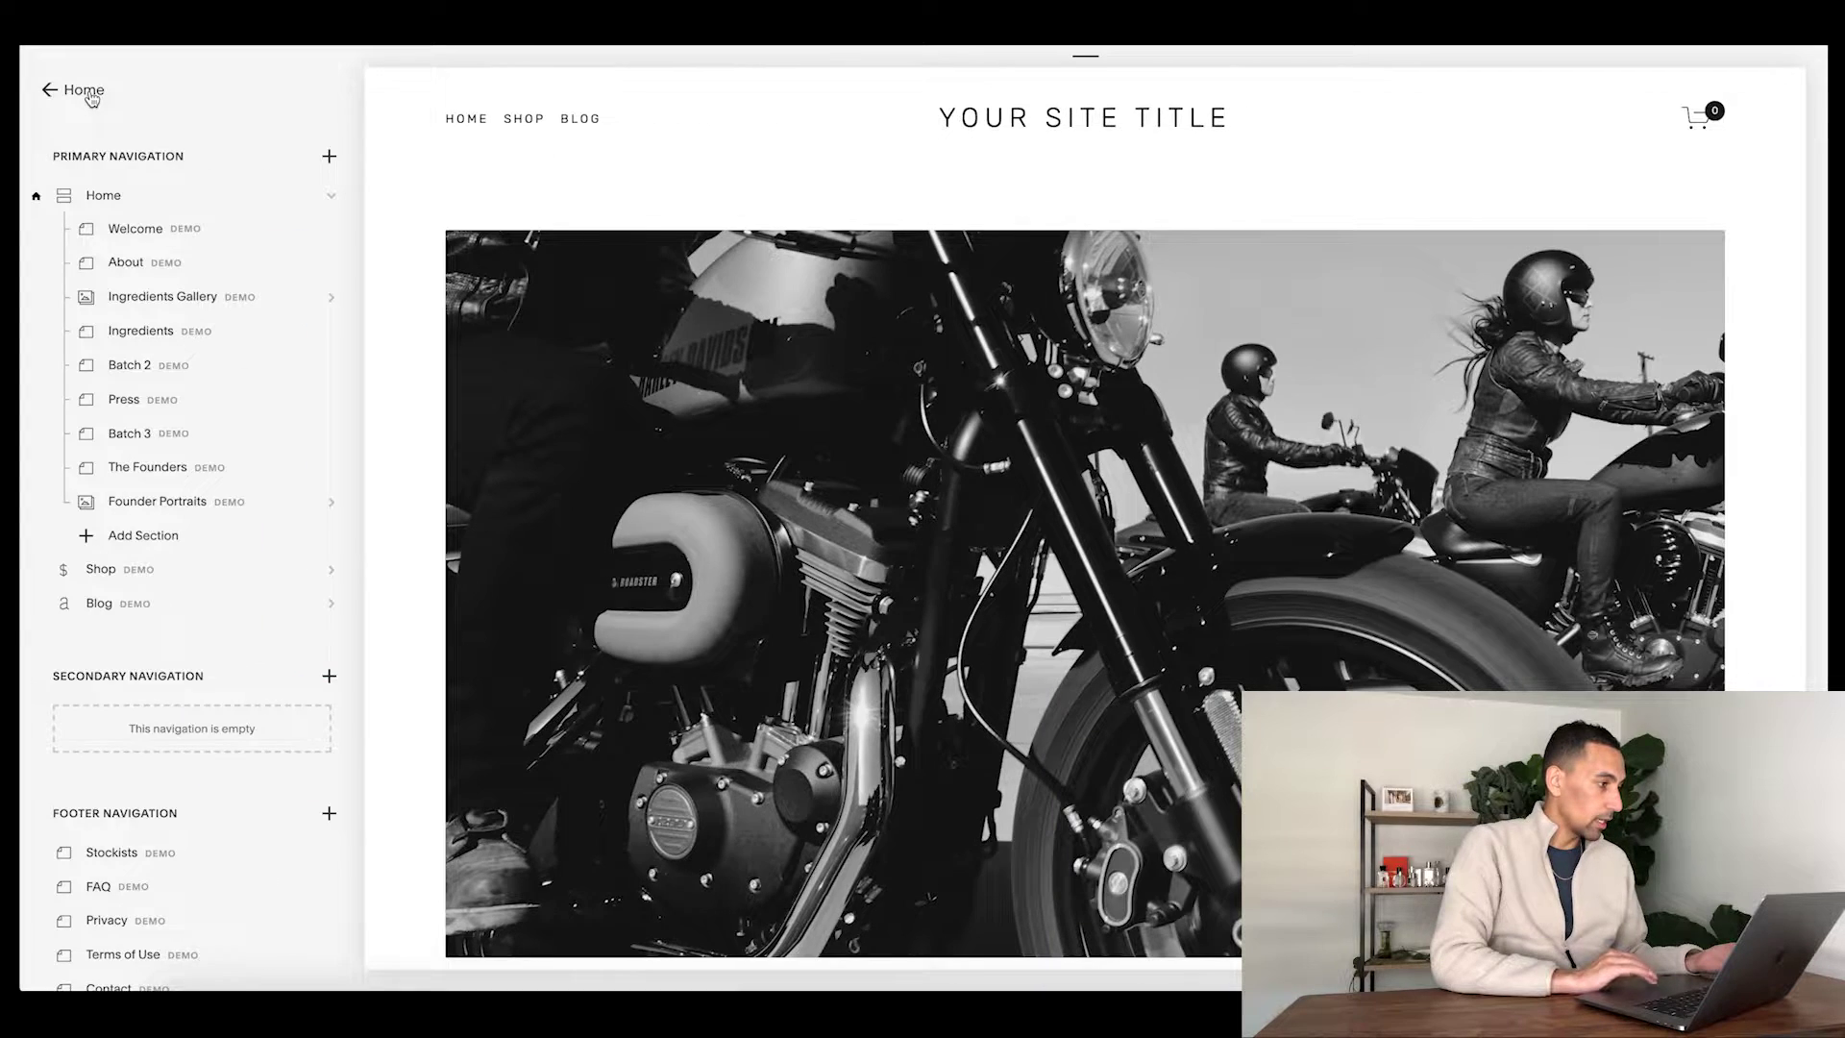
pyautogui.click(86, 95)
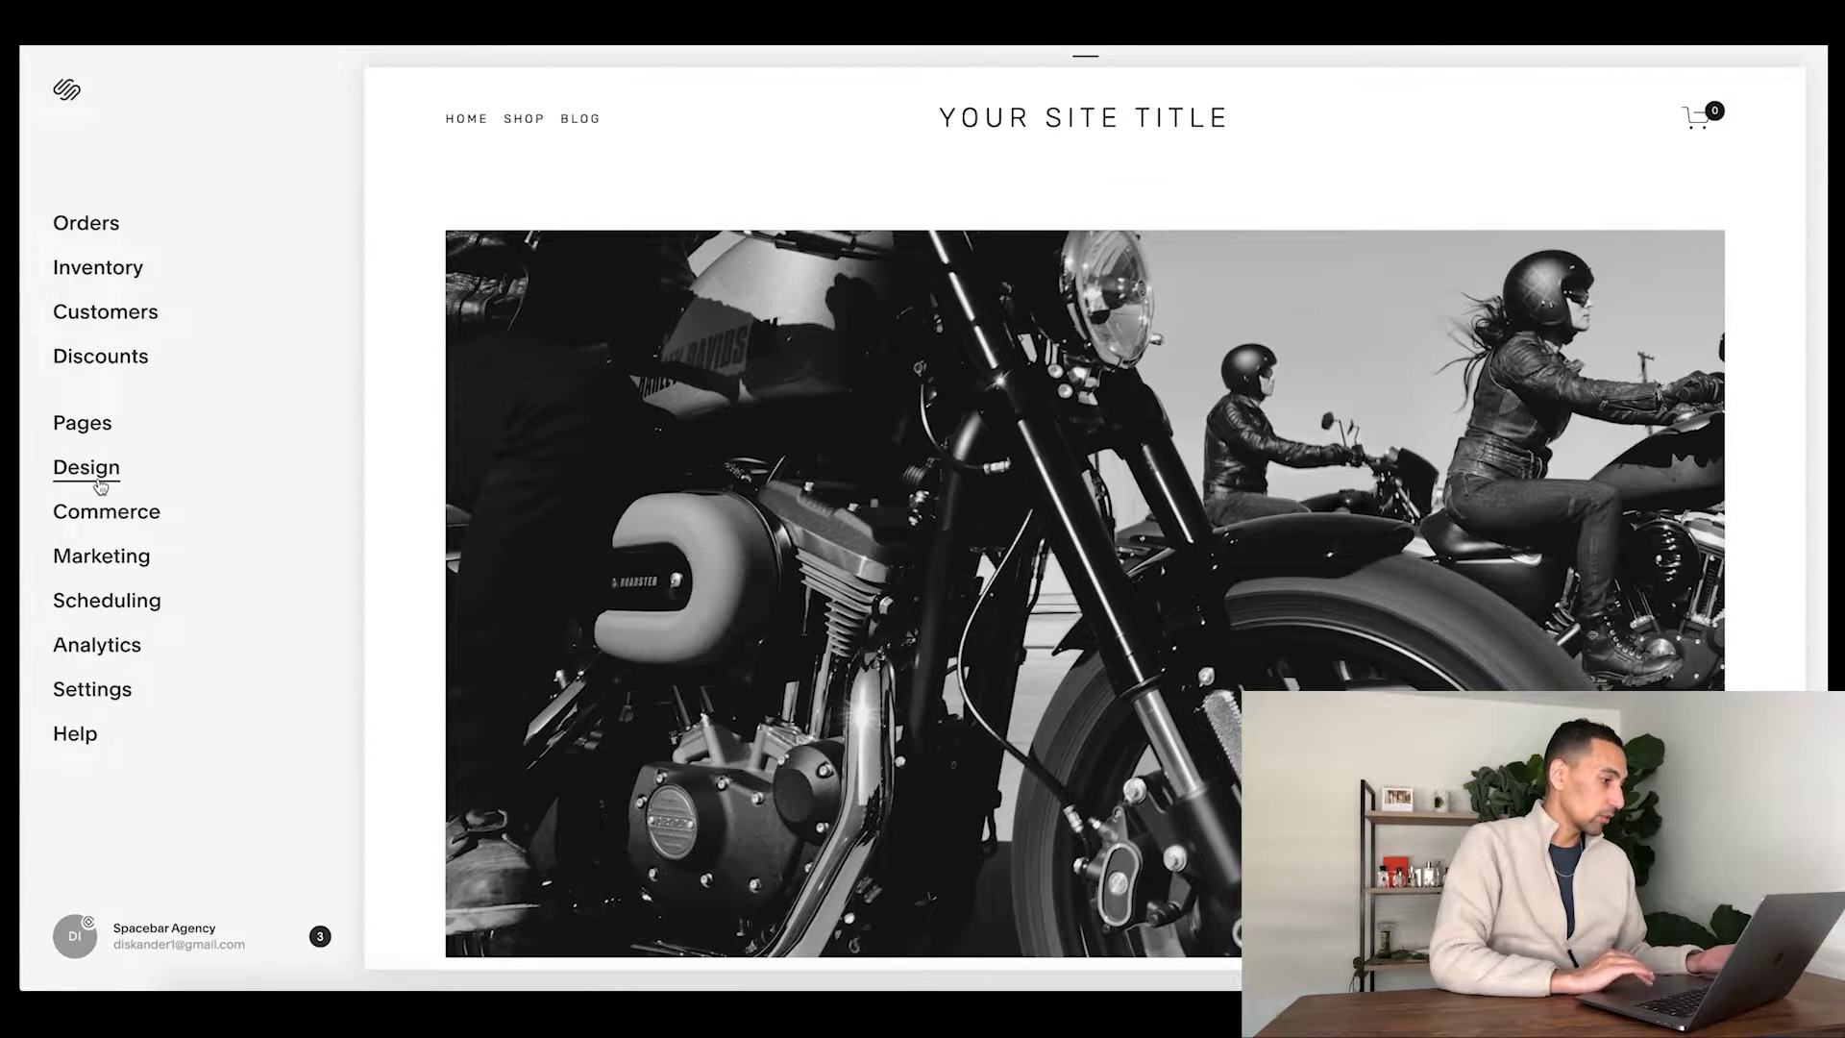
pyautogui.click(88, 469)
pyautogui.click(104, 300)
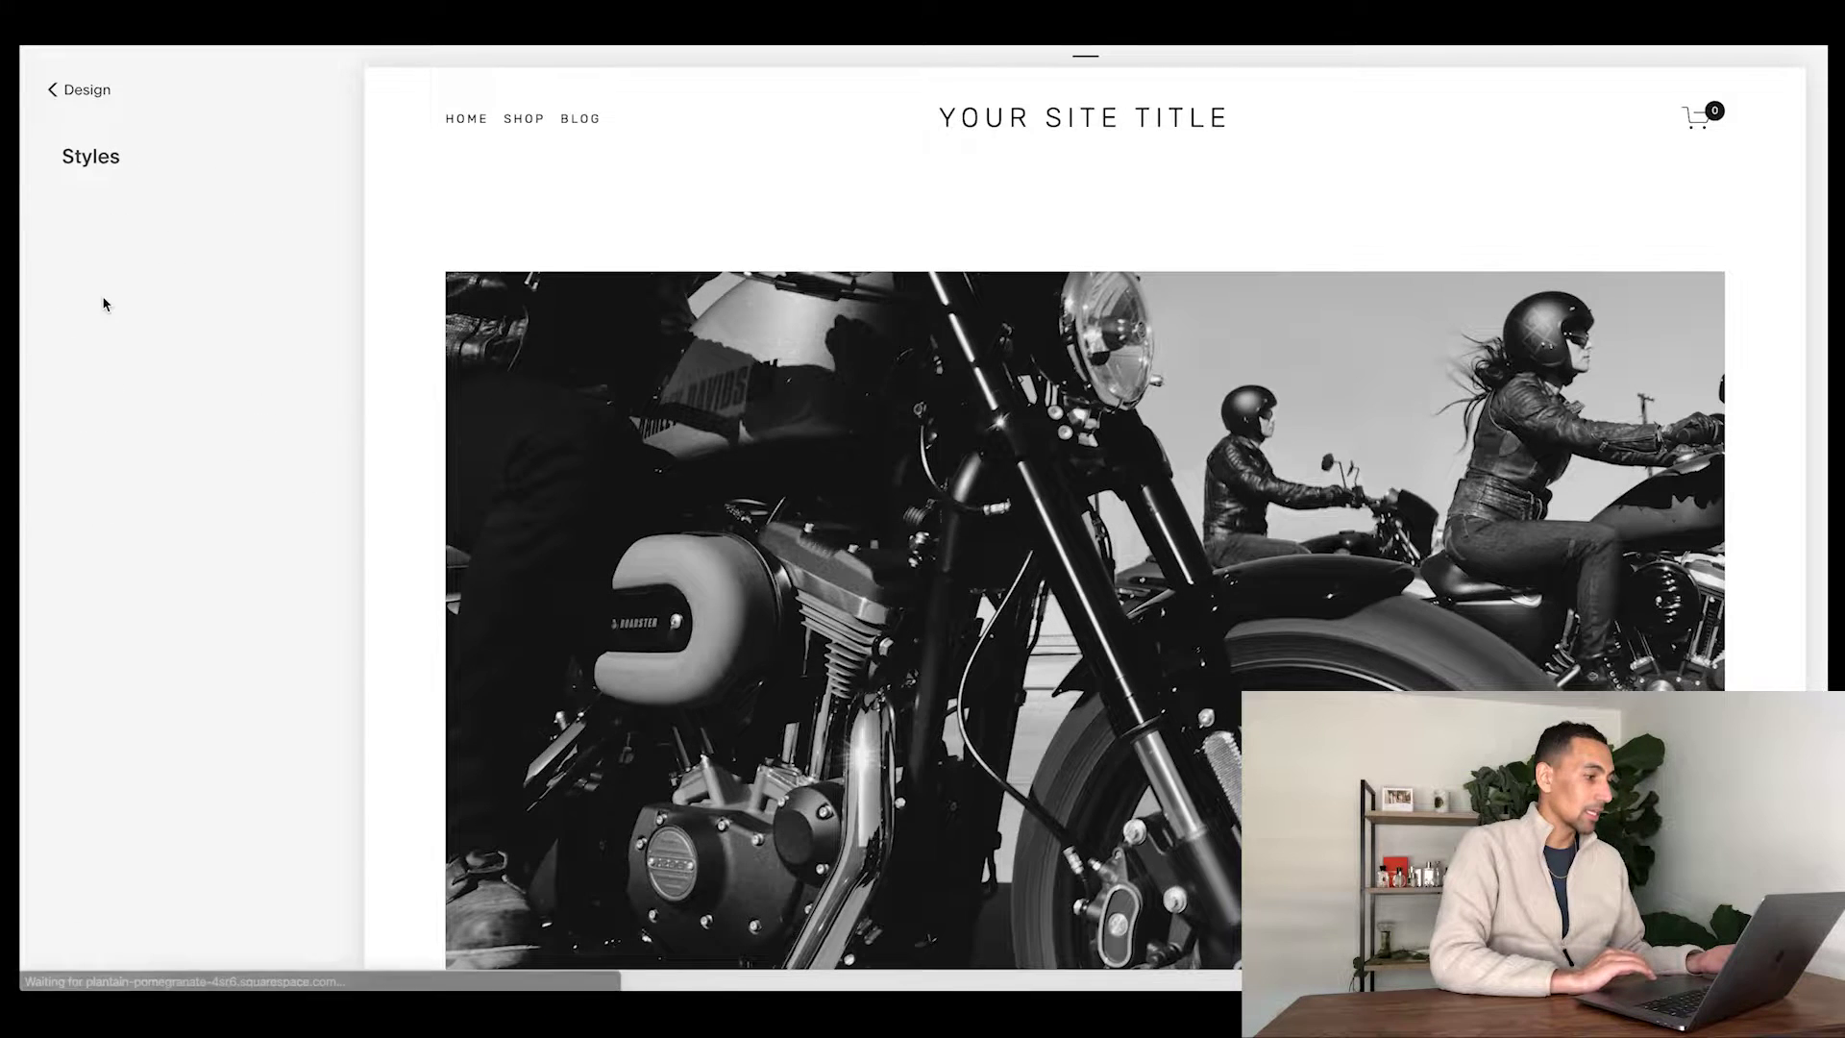
pyautogui.scroll(-5, 748, 514)
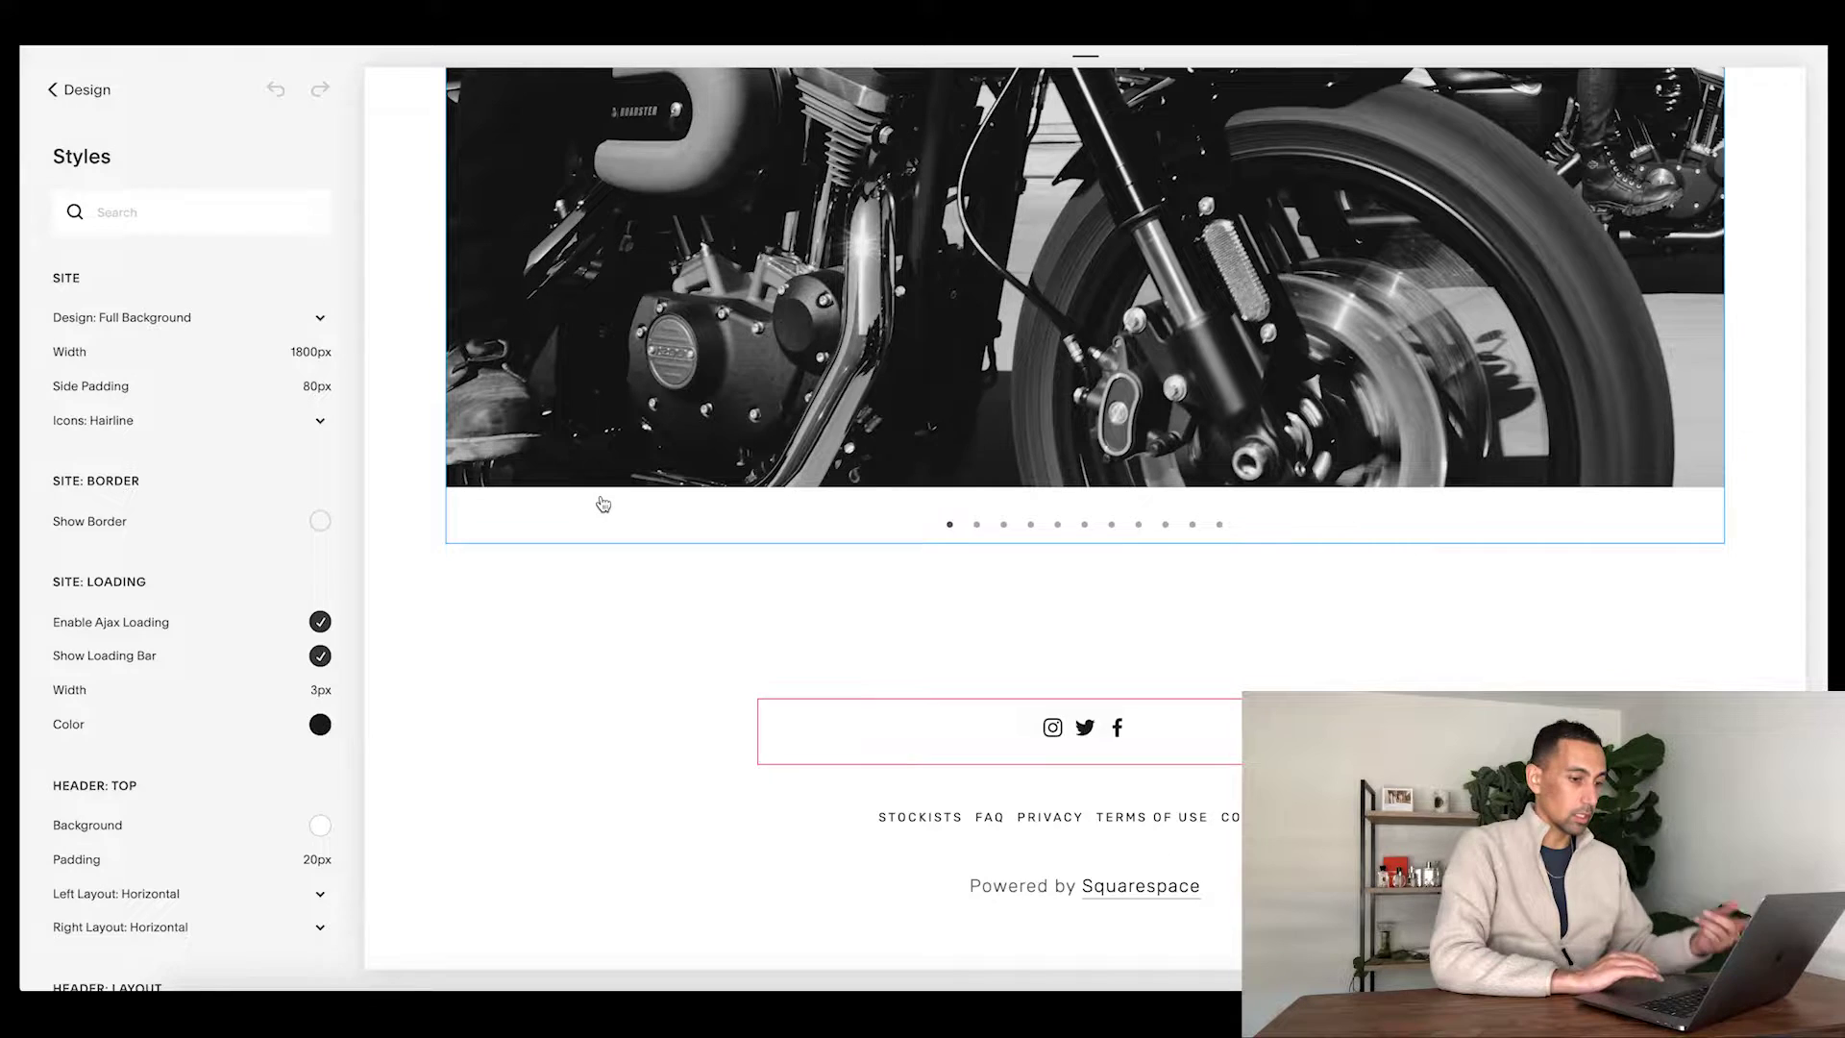
pyautogui.scroll(3, 602, 505)
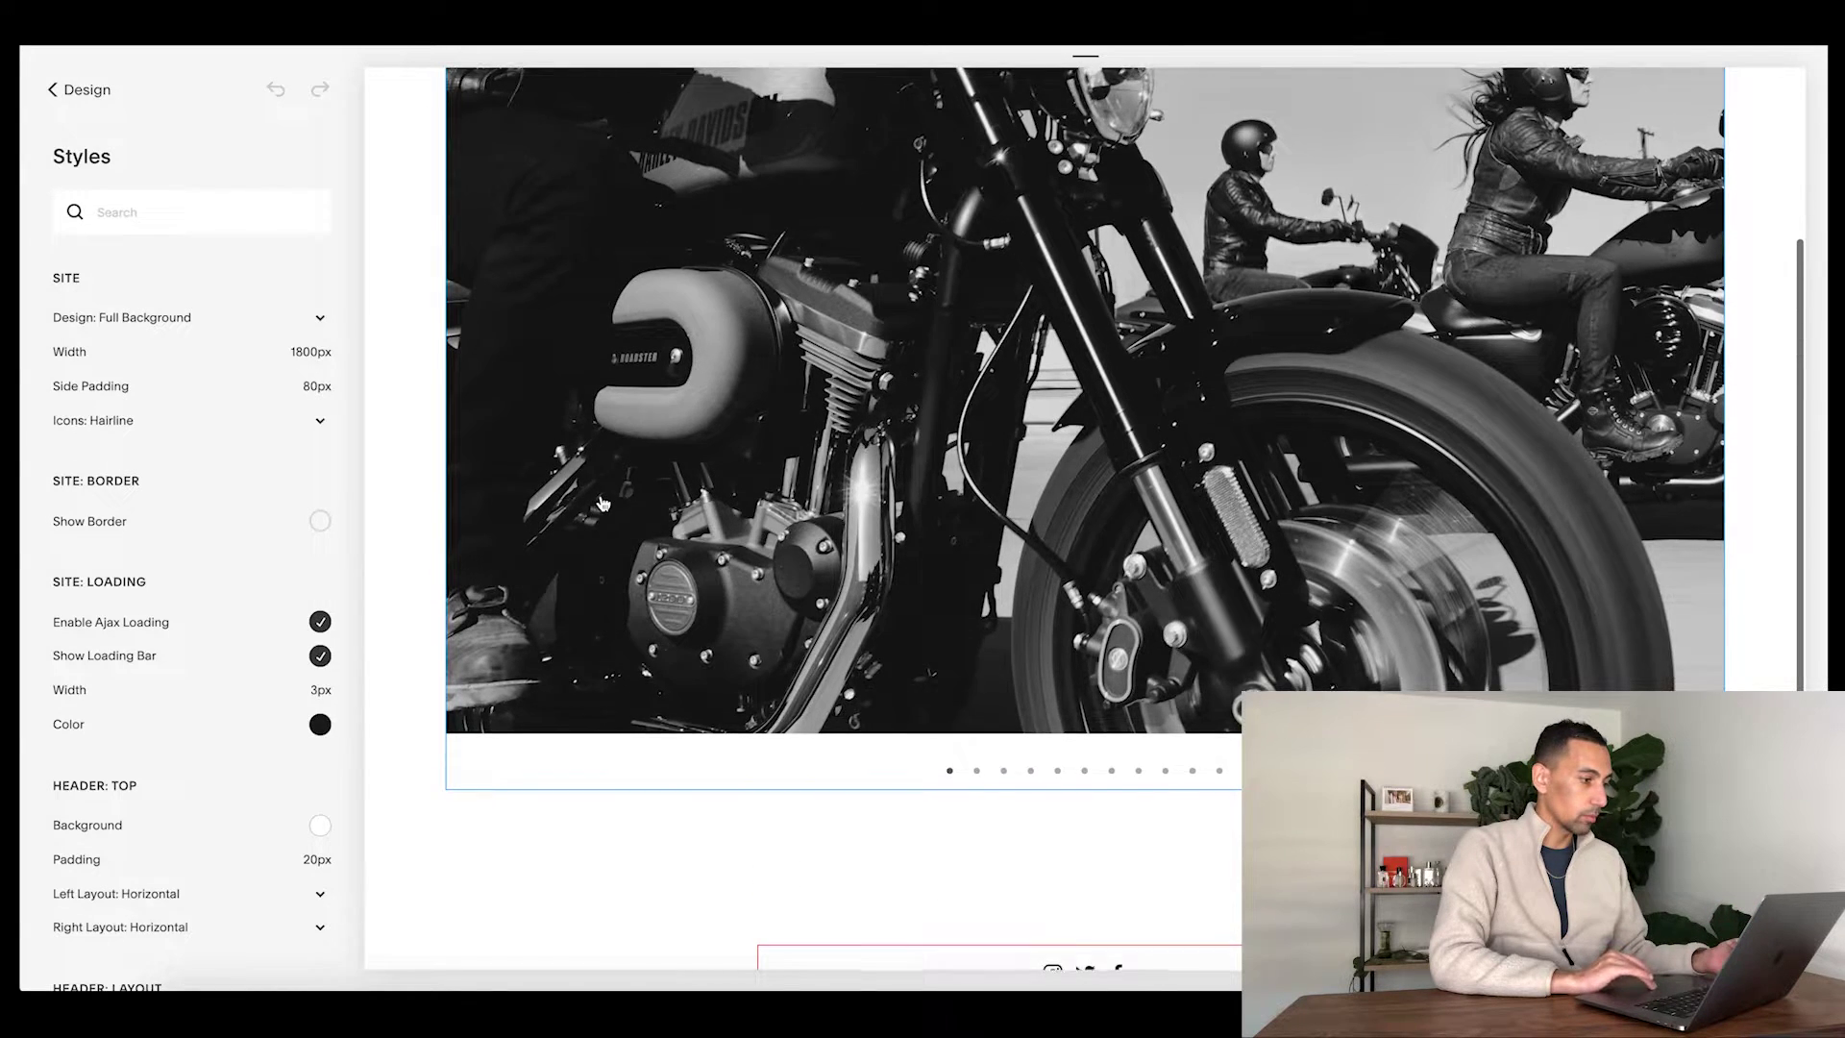
# - Set the gallery design to Grid in Site Styles and save it
pyautogui.click(652, 443)
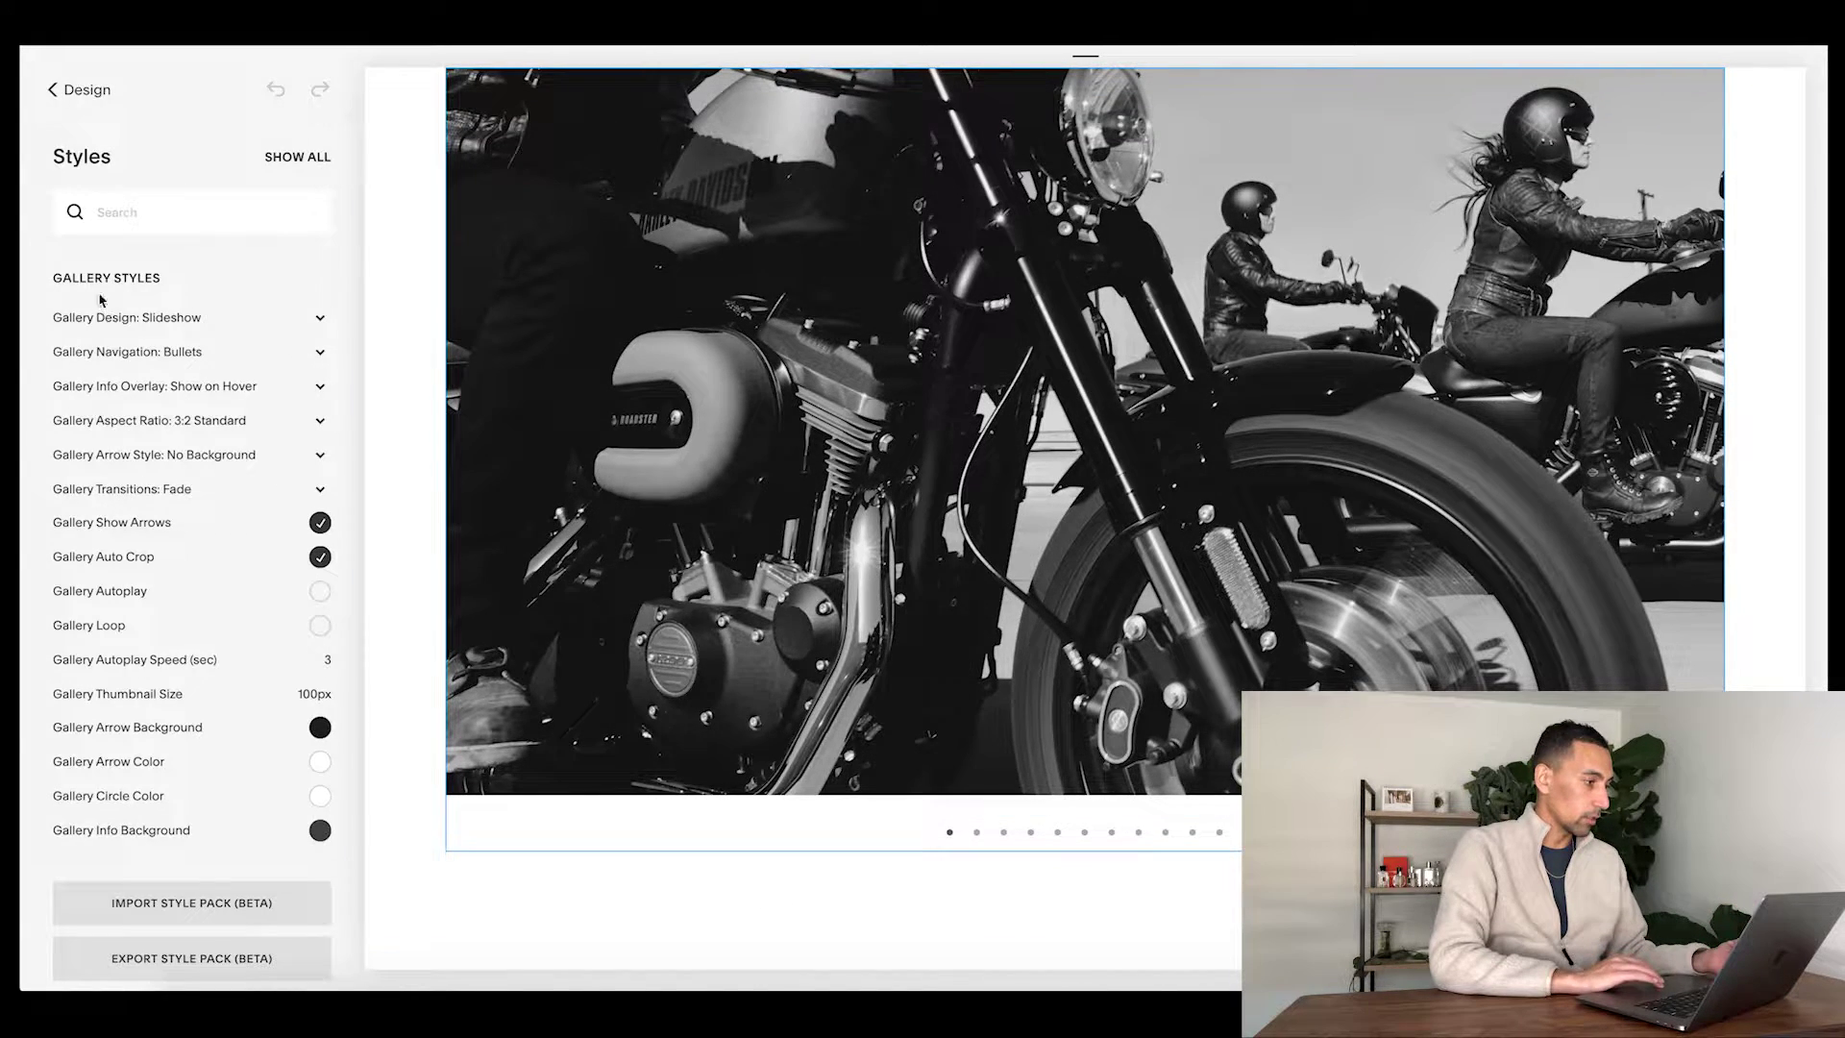
pyautogui.scroll(2, 666, 503)
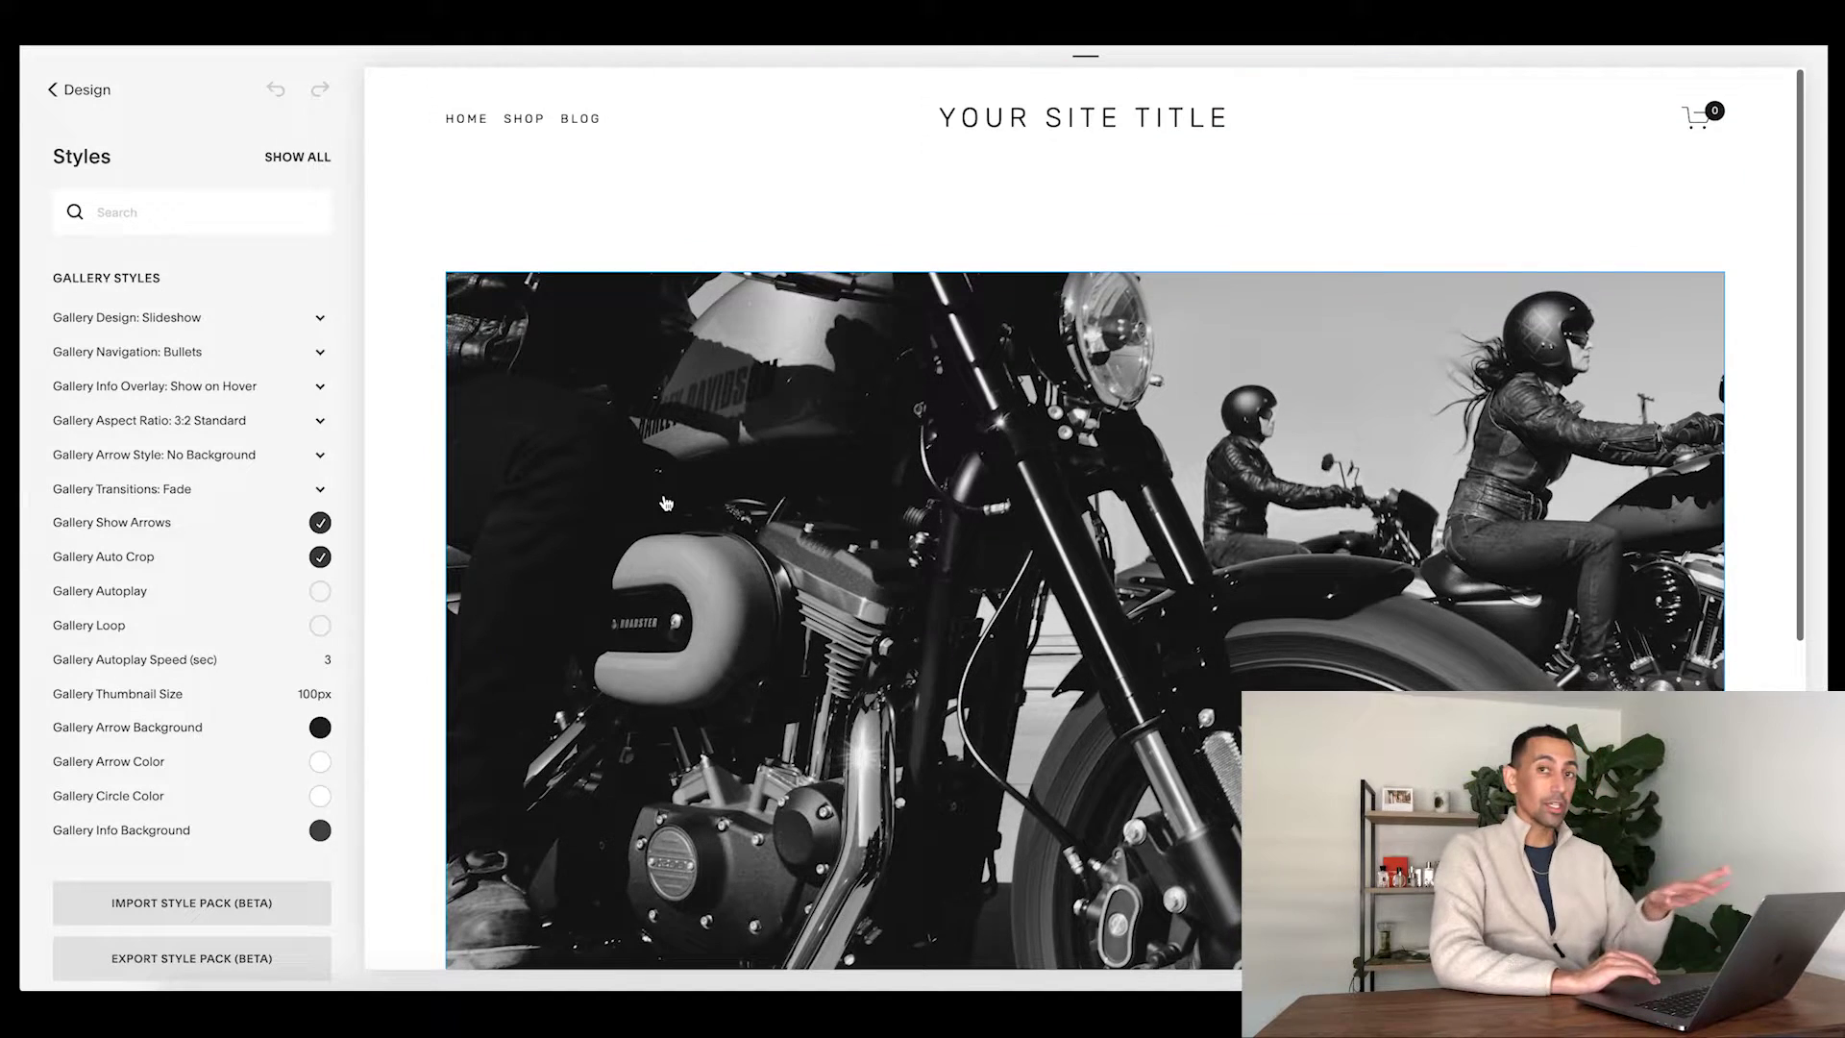
pyautogui.click(156, 320)
pyautogui.click(156, 332)
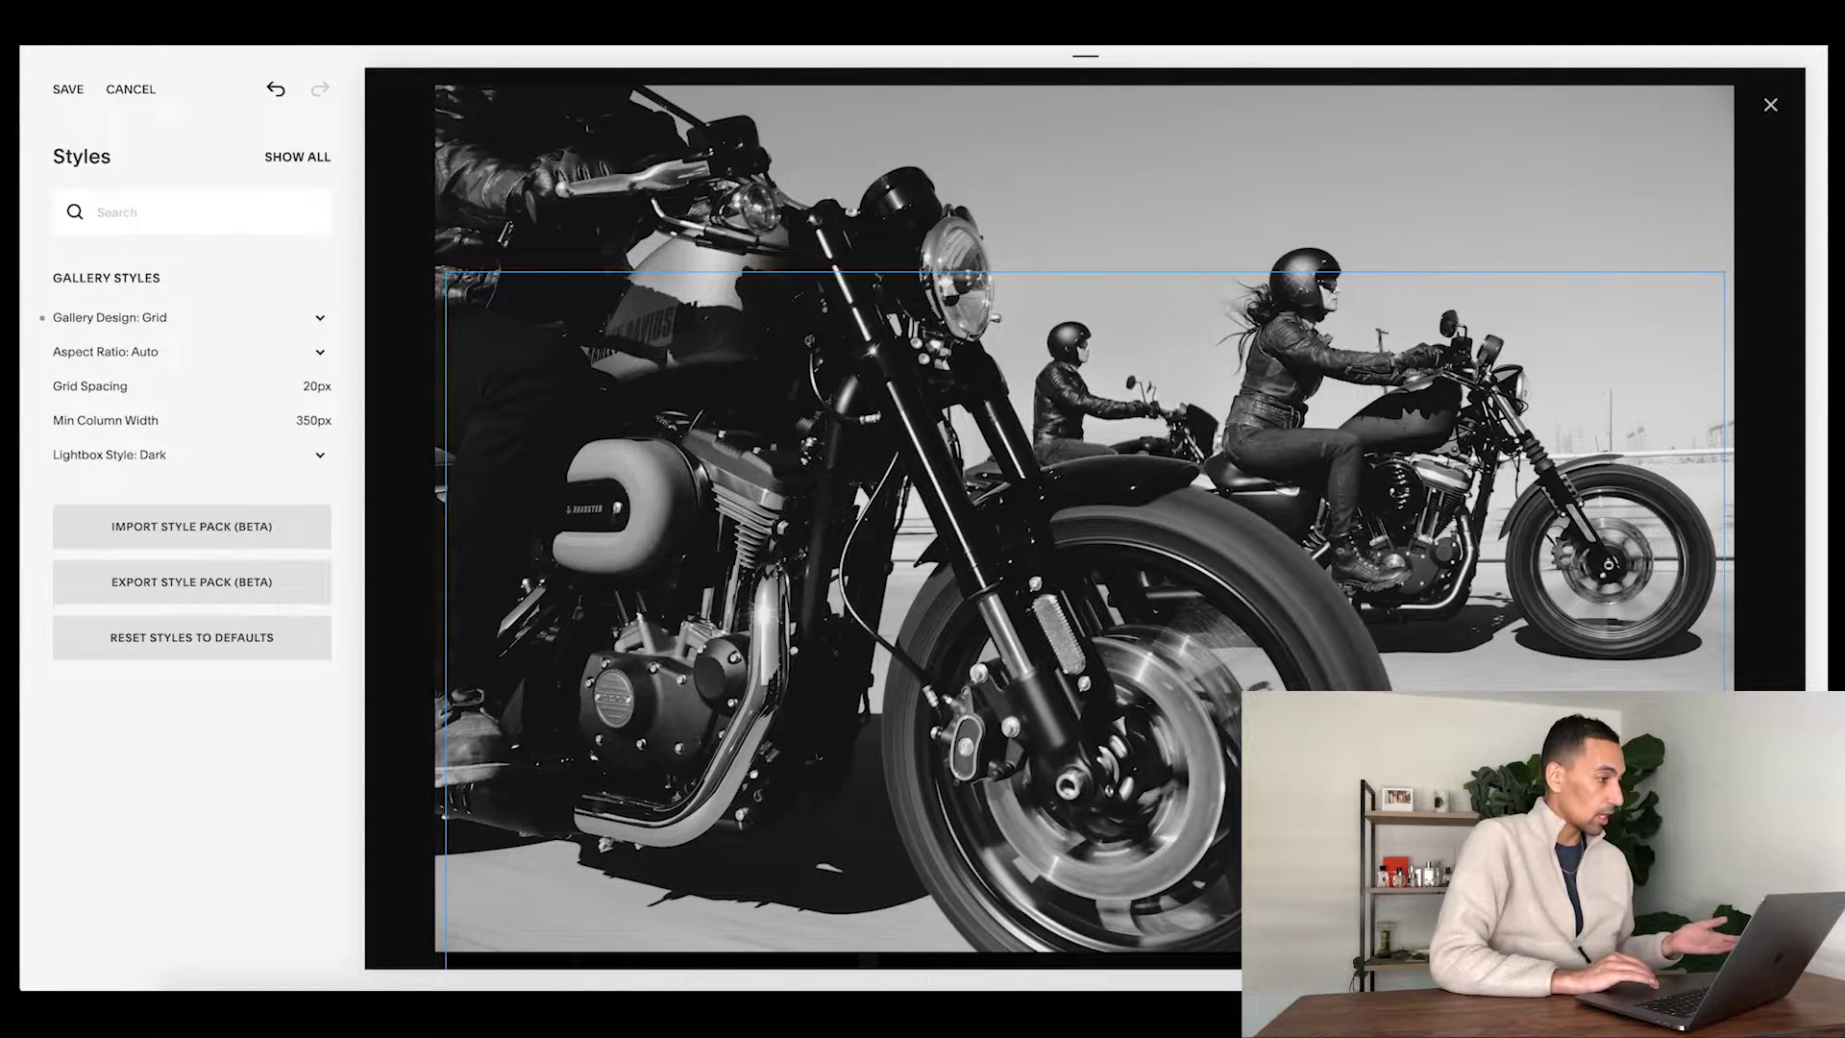
pyautogui.click(63, 91)
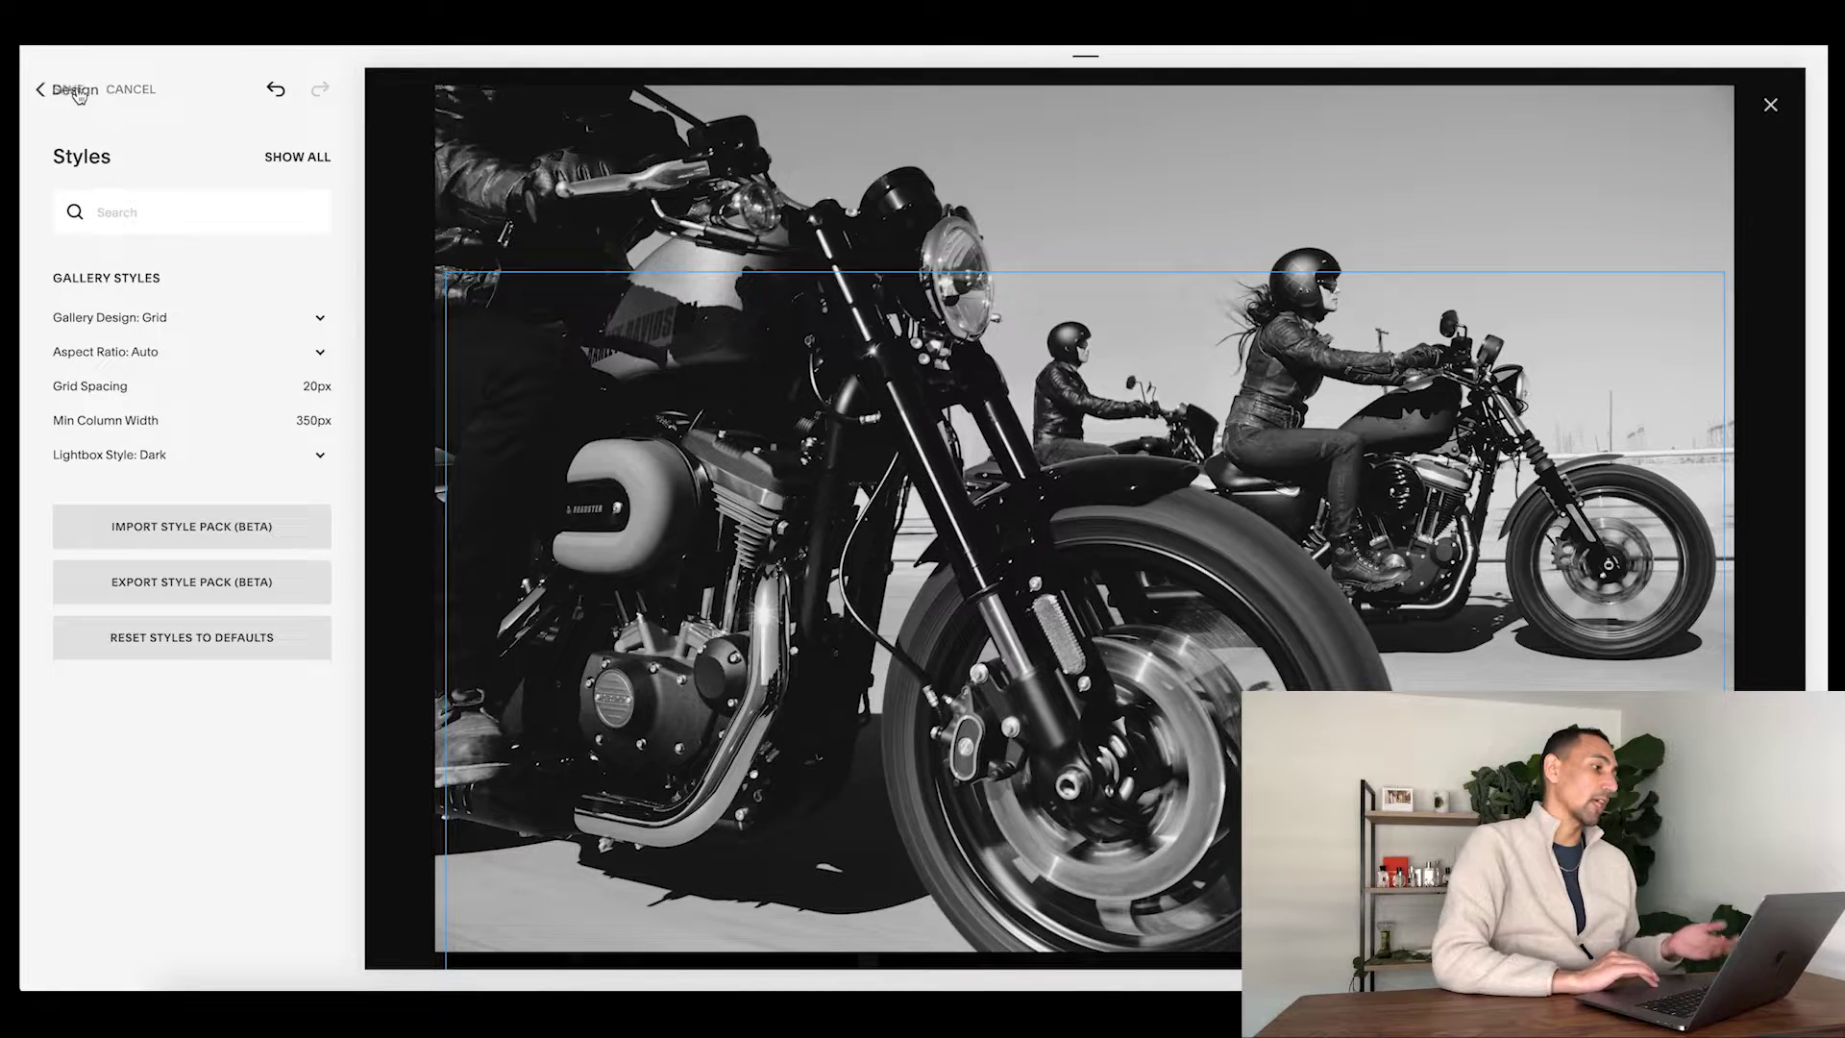
pyautogui.click(77, 93)
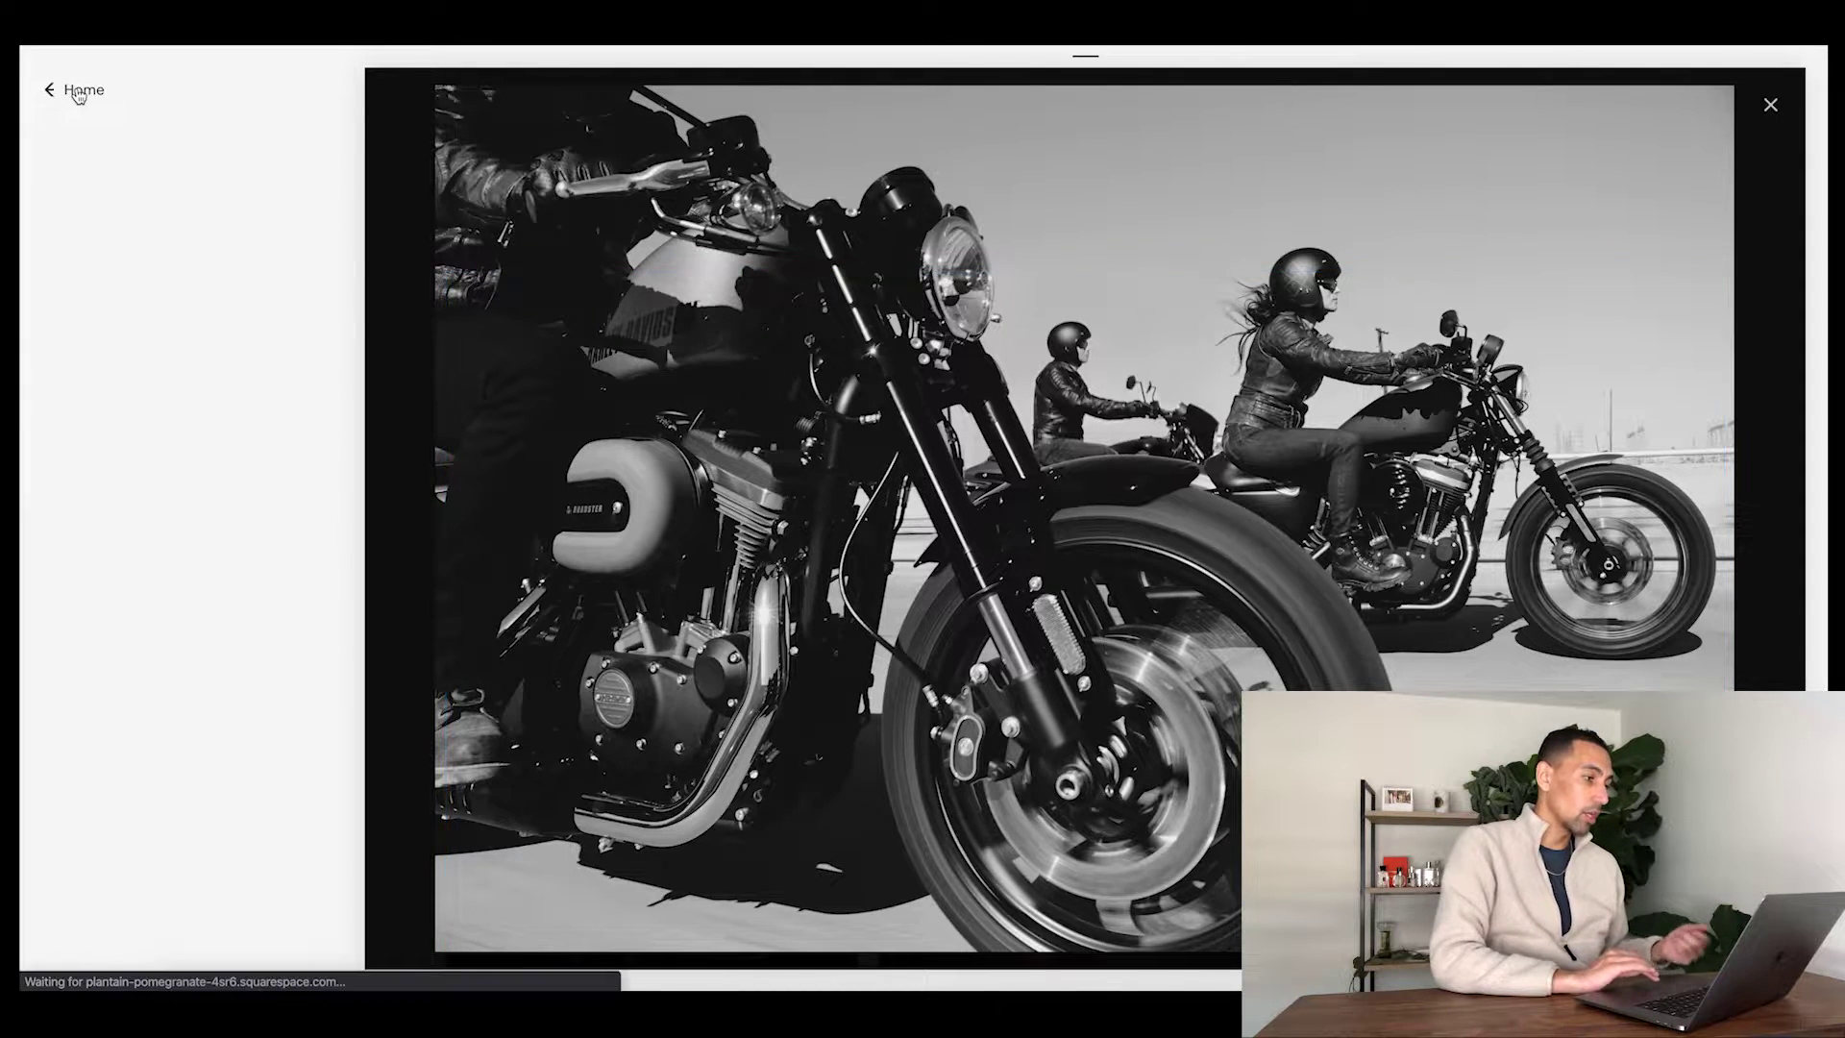
# - Close the enlarged photo view, reopen Site Styles, and set the gallery aspect ratio to 1:1 Square
pyautogui.click(409, 319)
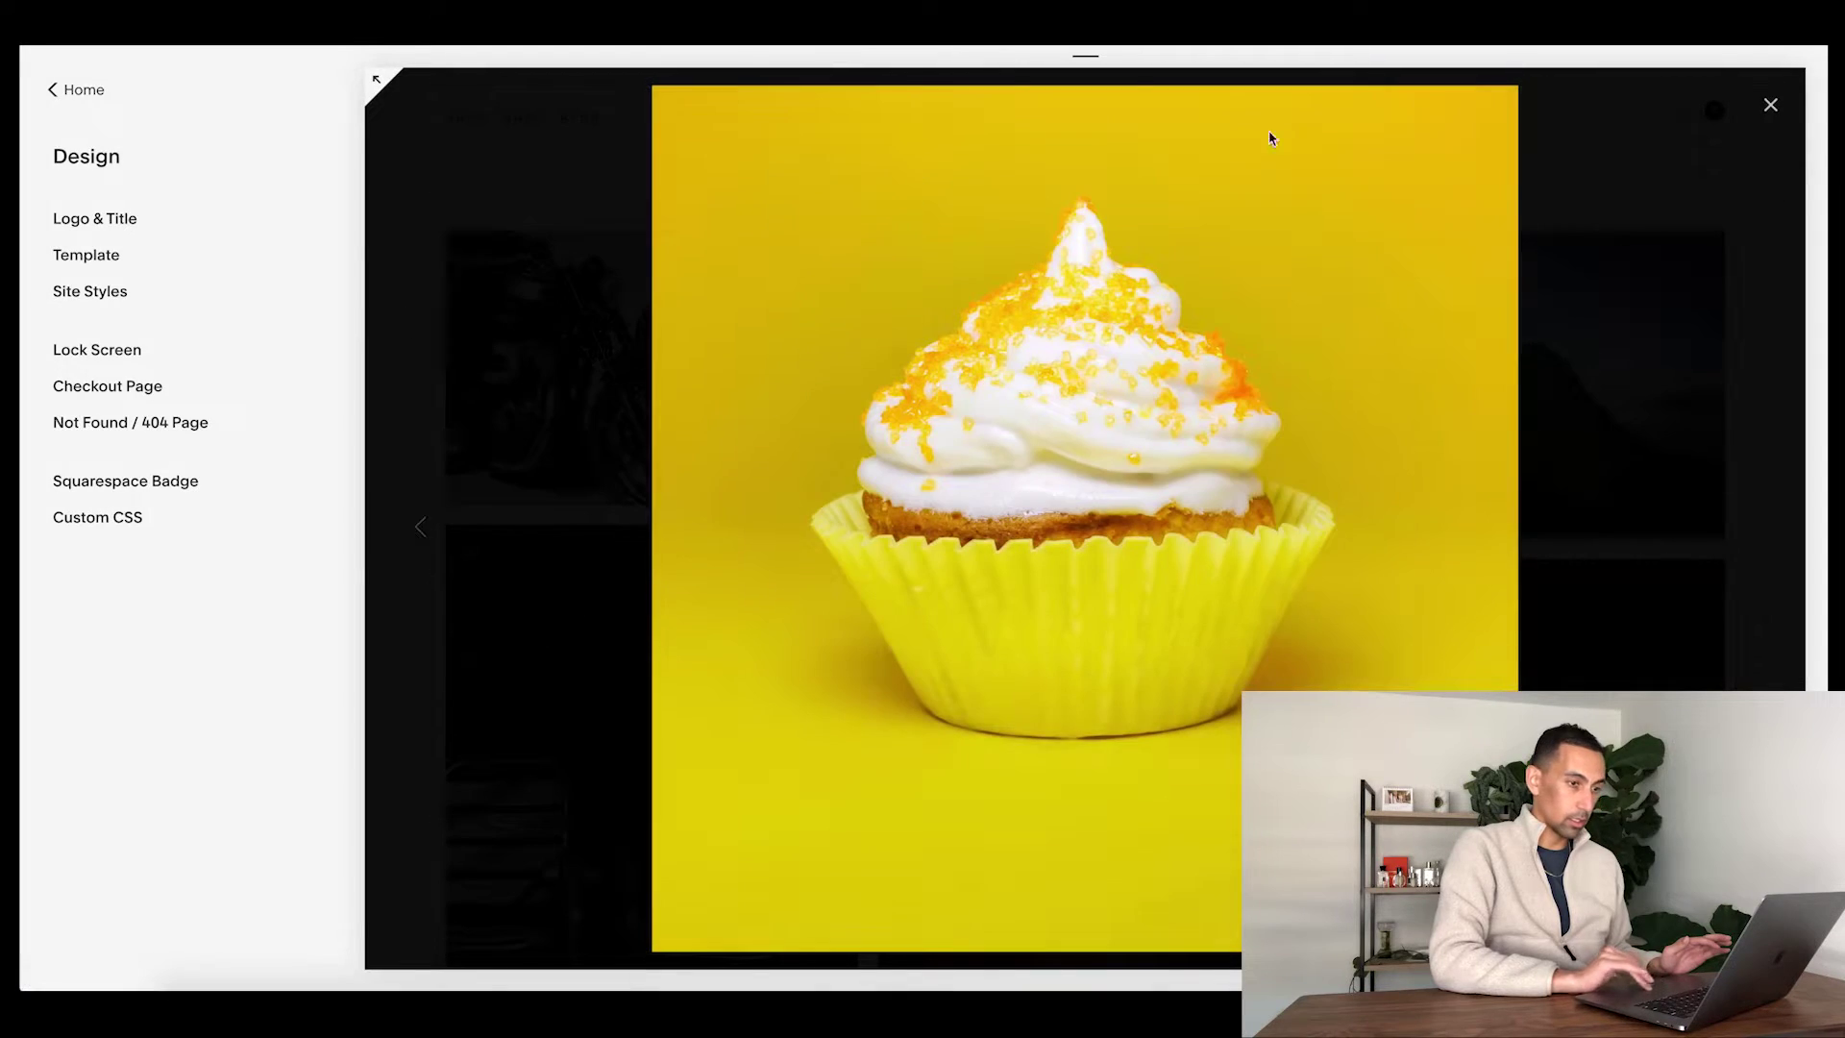
pyautogui.click(1770, 104)
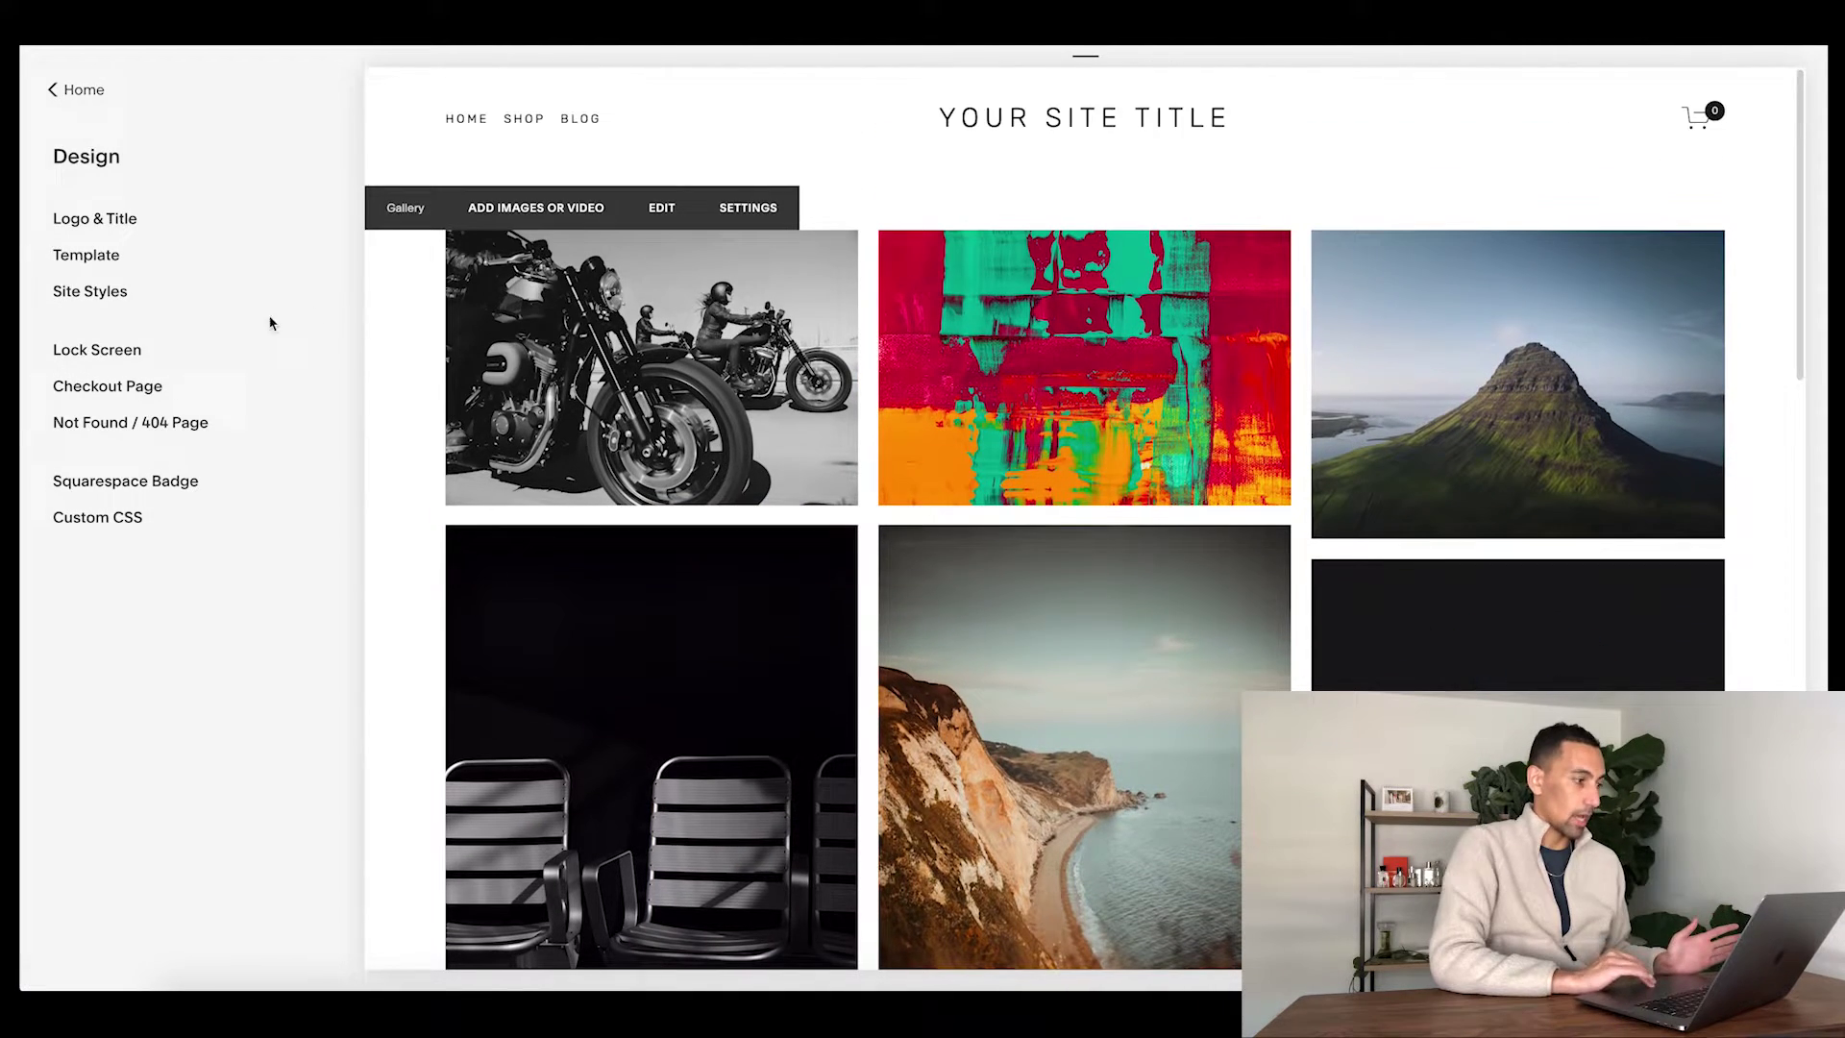
pyautogui.click(88, 296)
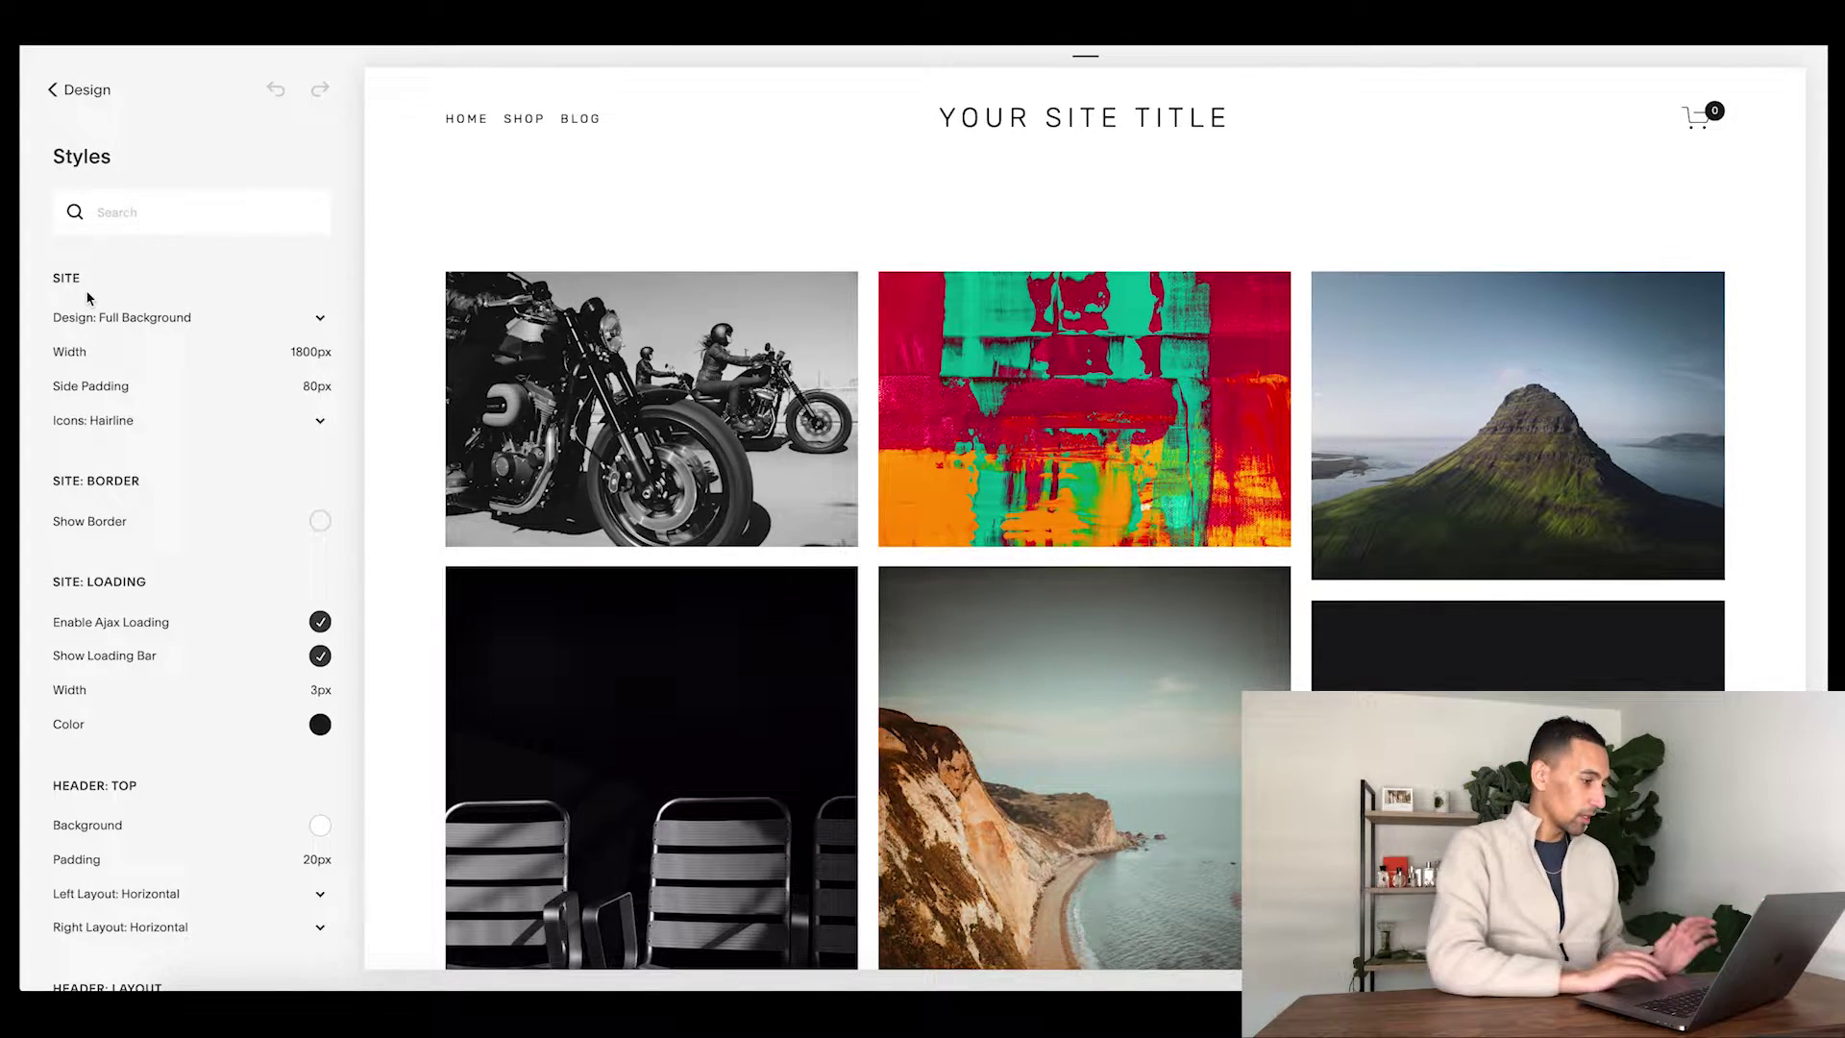
pyautogui.scroll(-2, 788, 490)
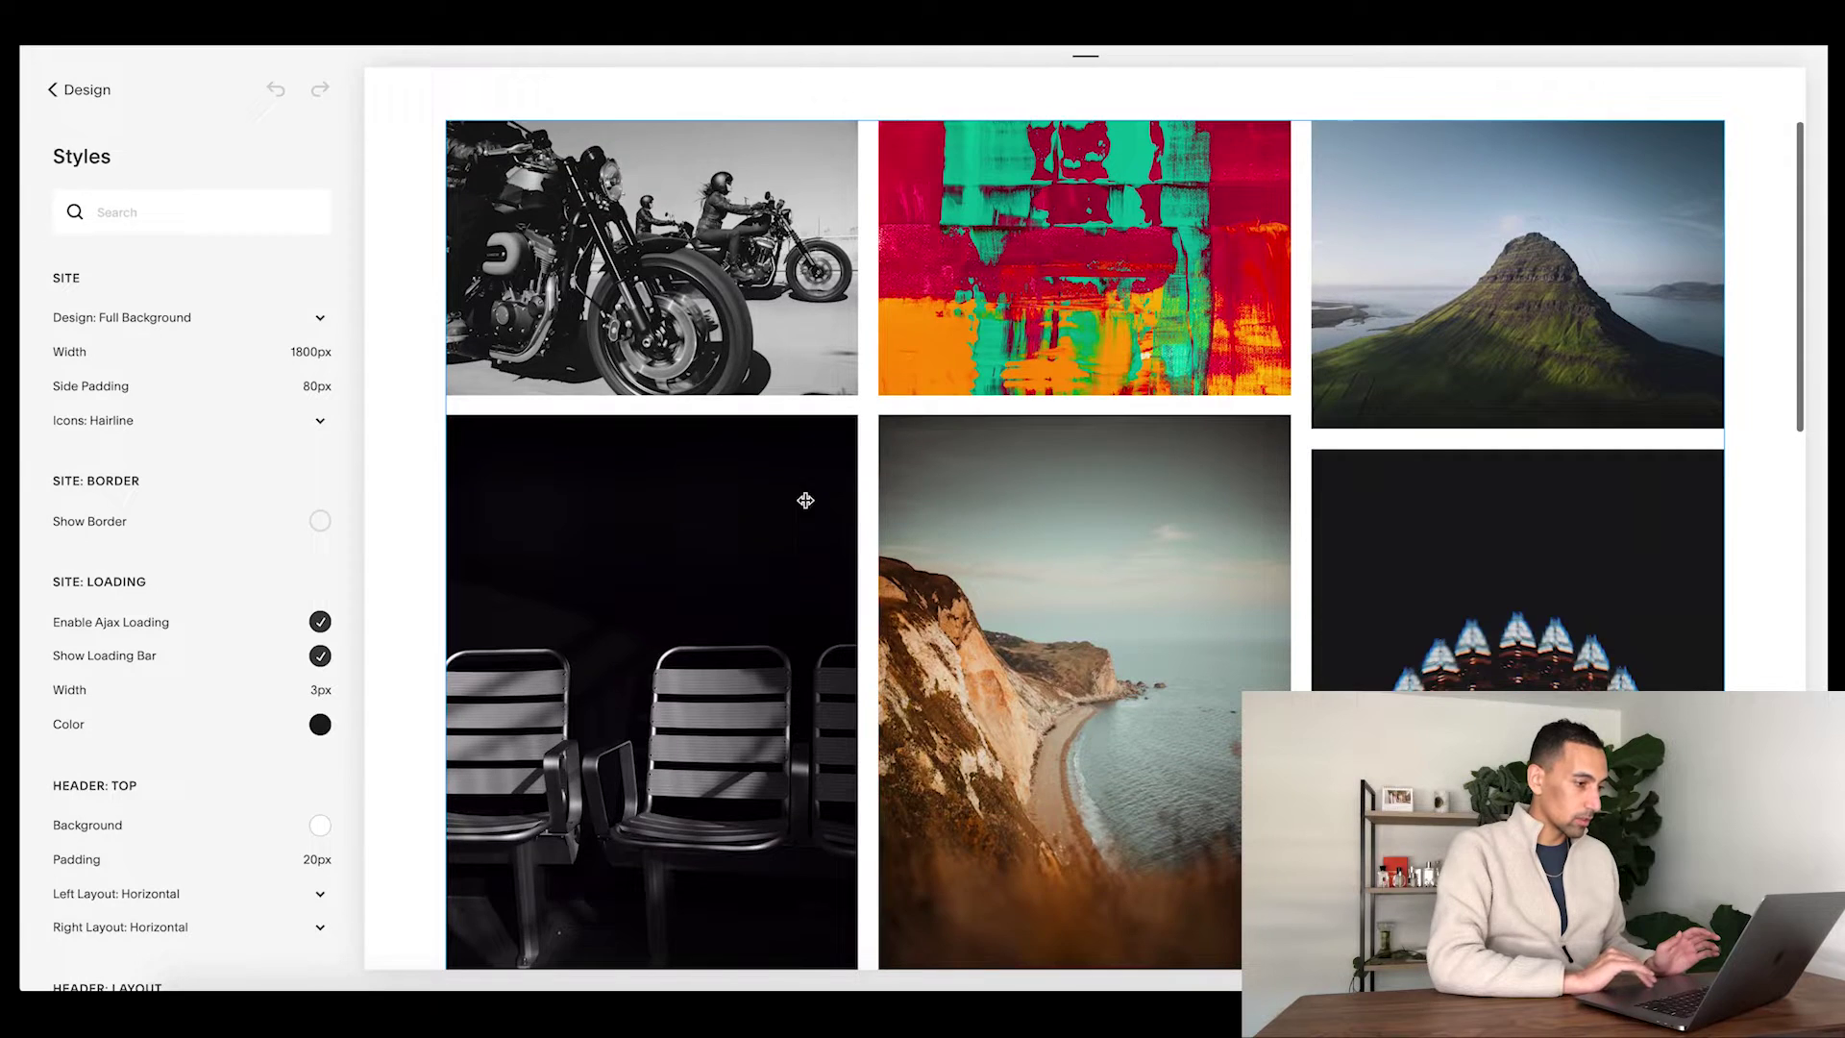
pyautogui.click(841, 291)
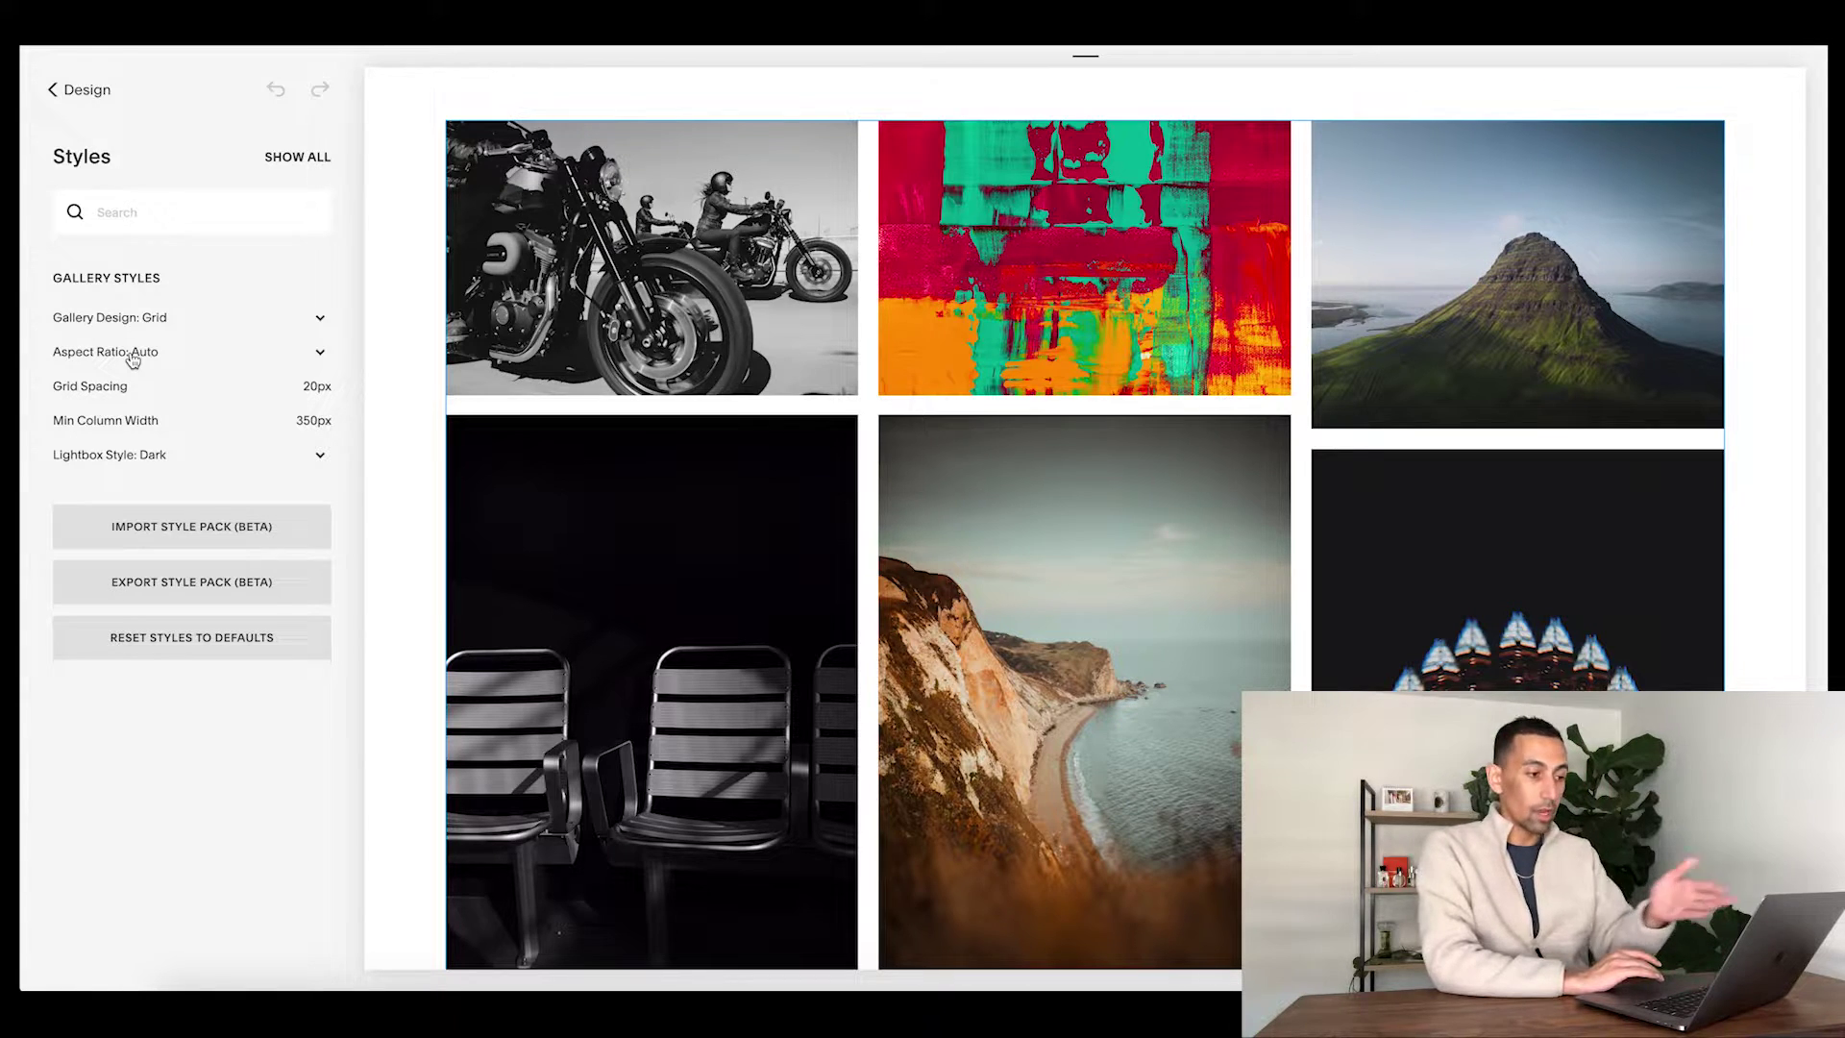
pyautogui.click(132, 354)
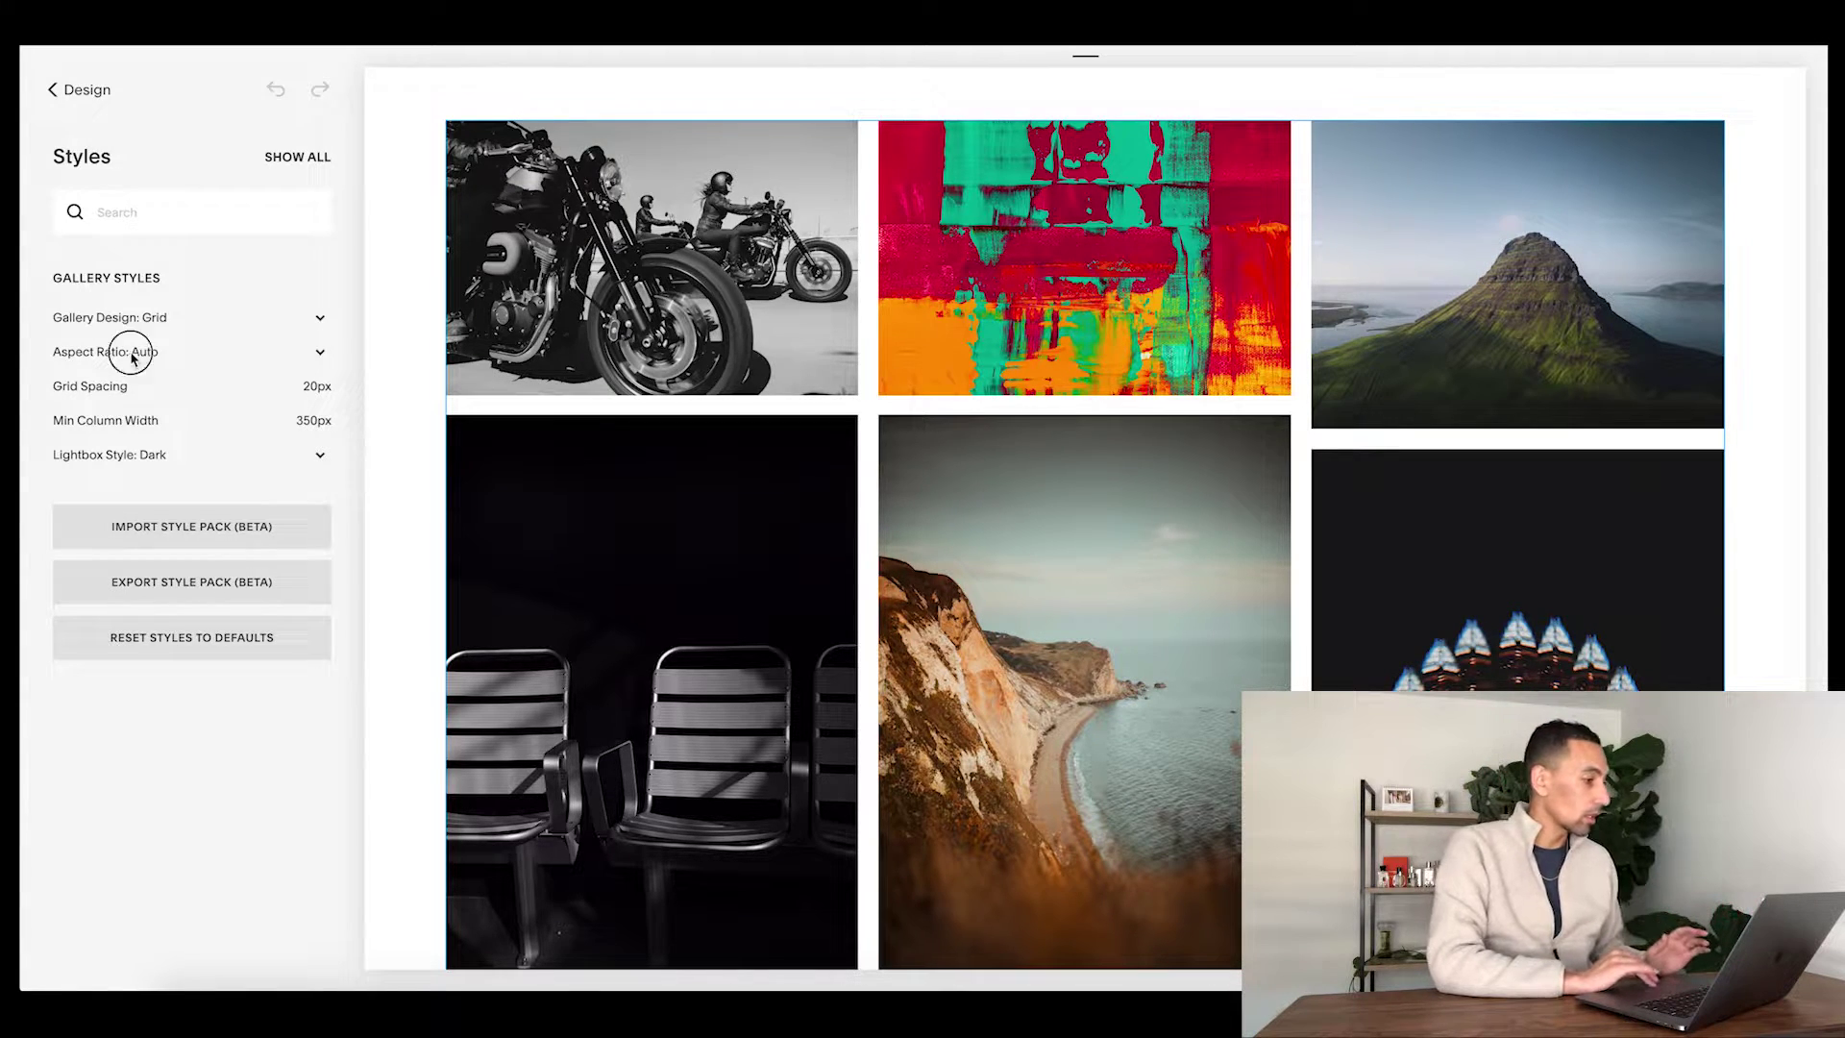
pyautogui.click(136, 372)
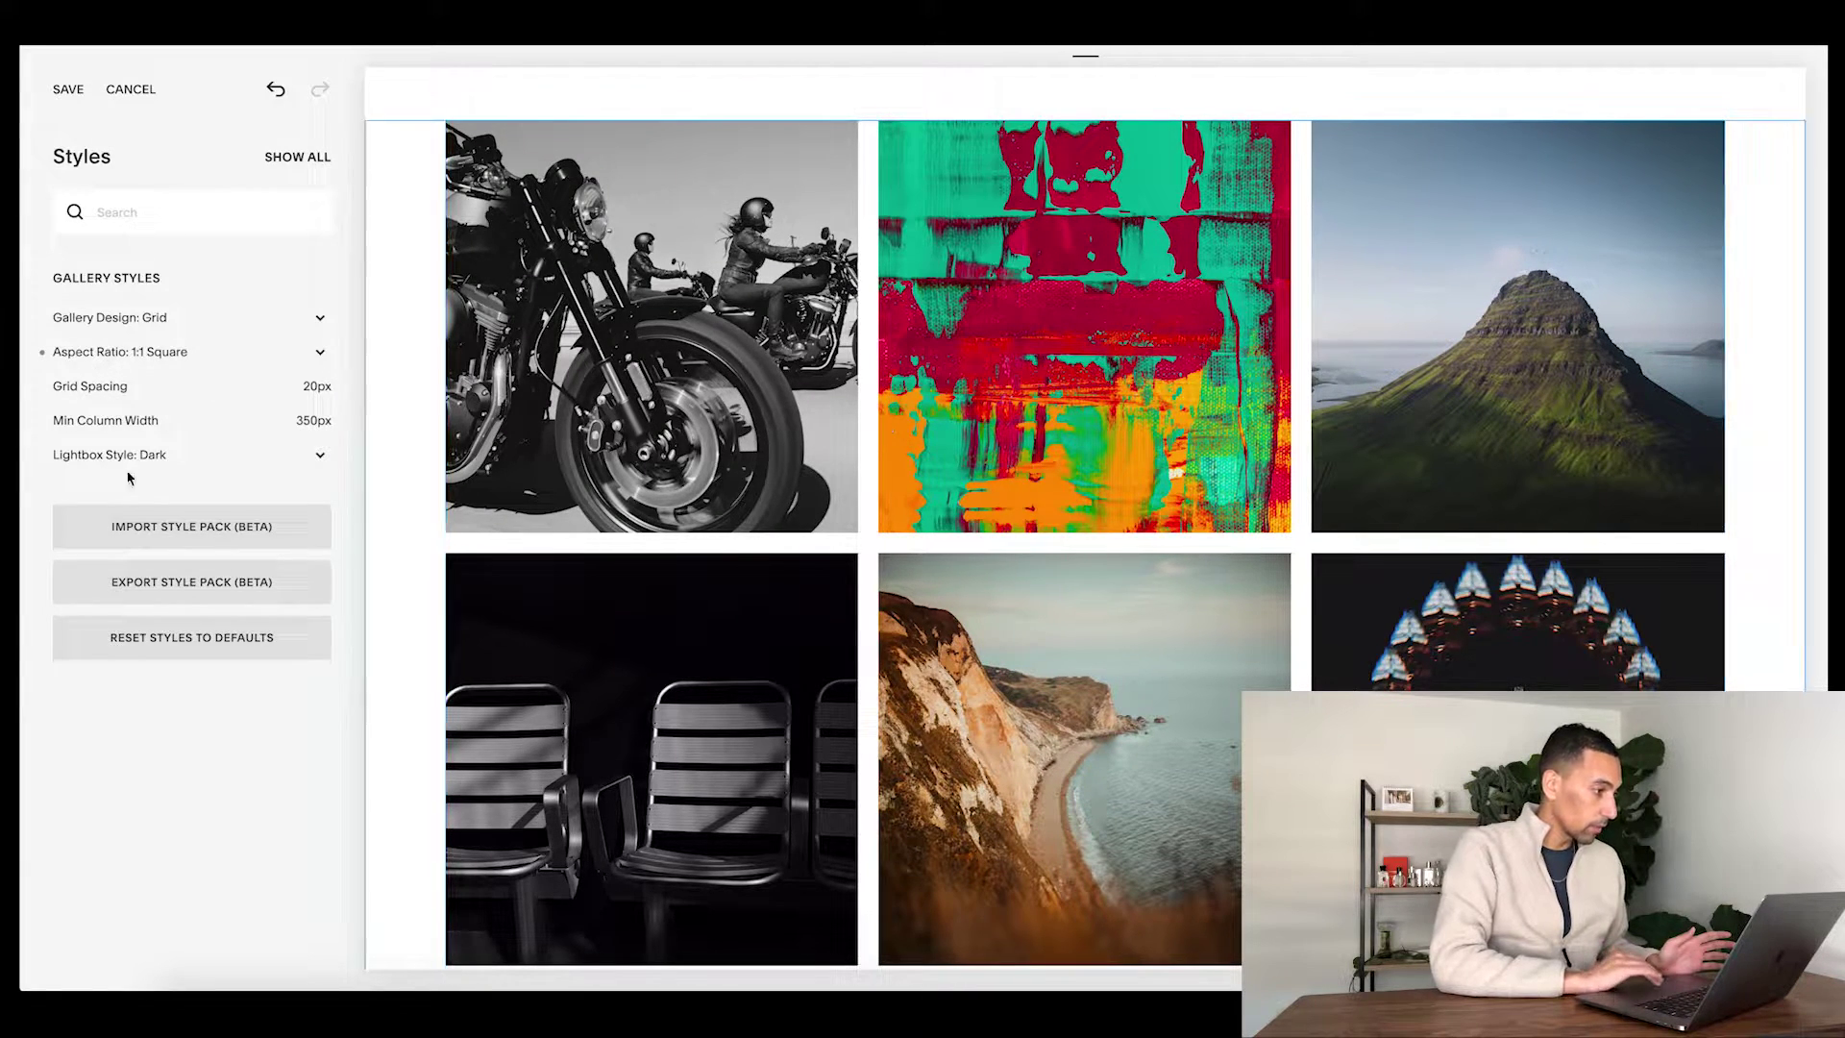
pyautogui.moveTo(100, 429)
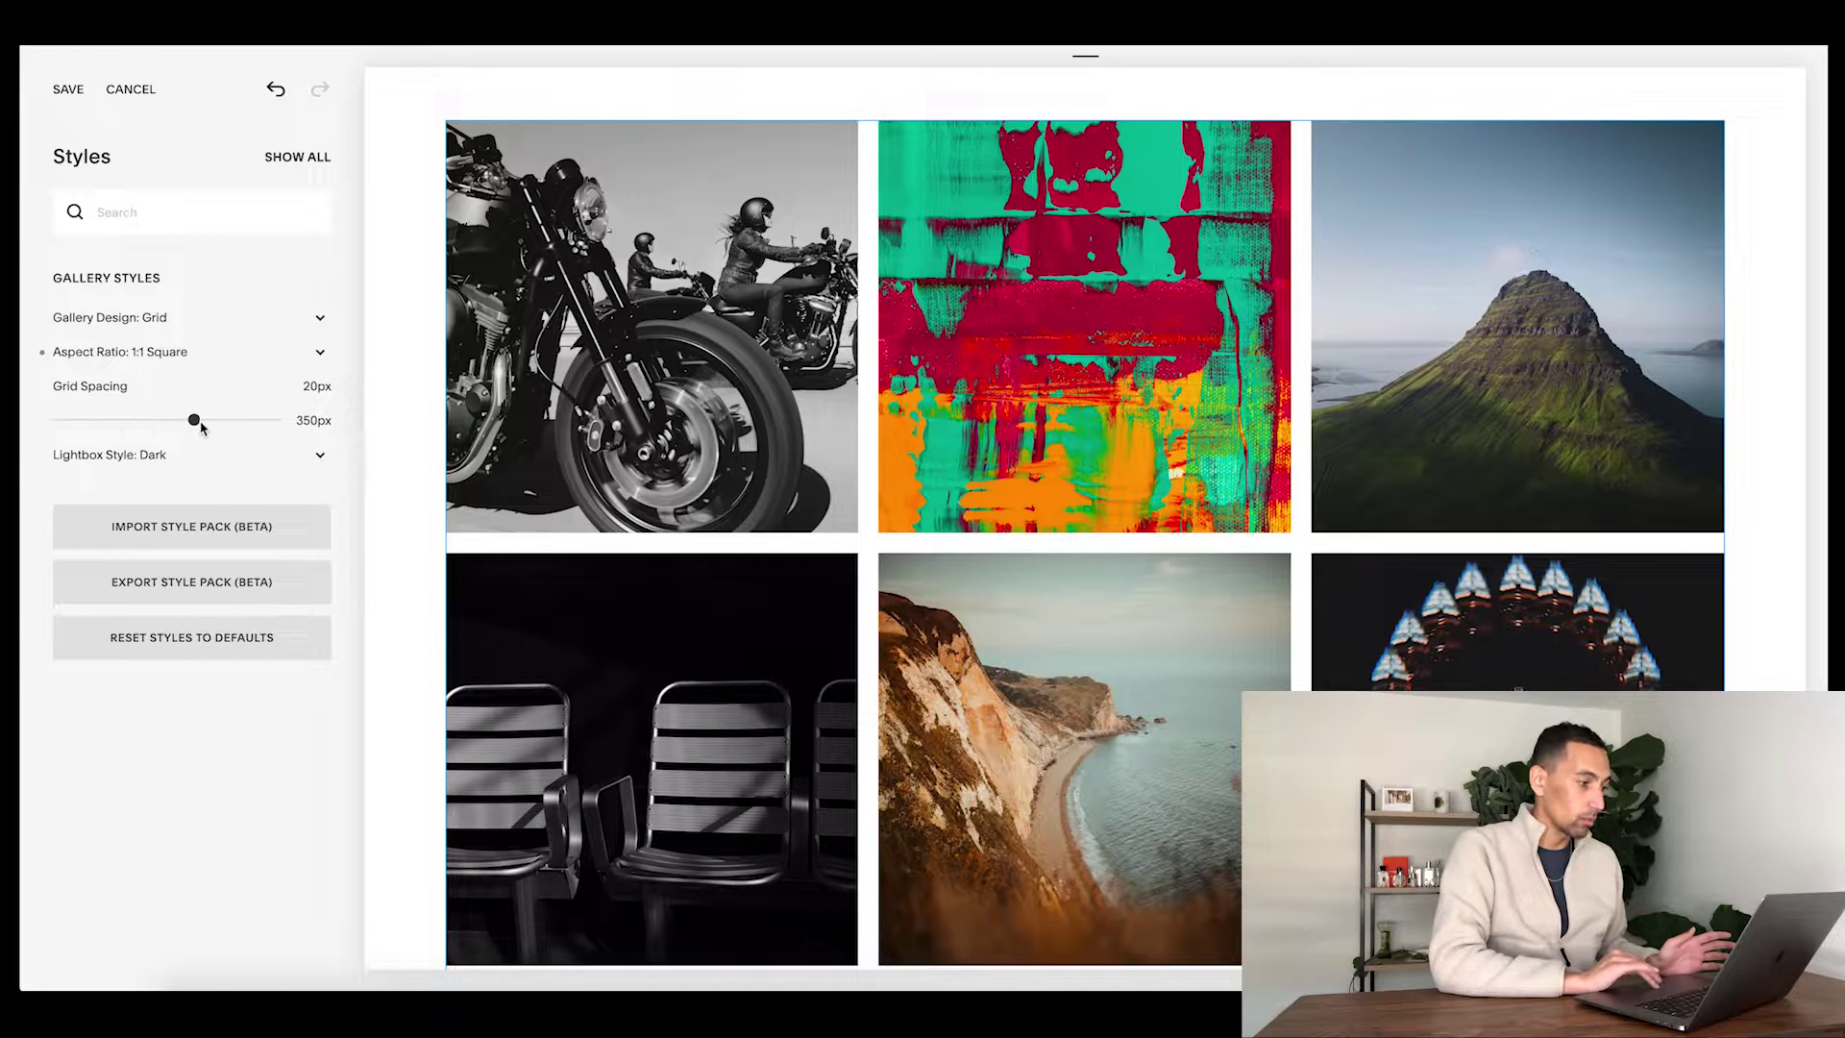
pyautogui.click(129, 316)
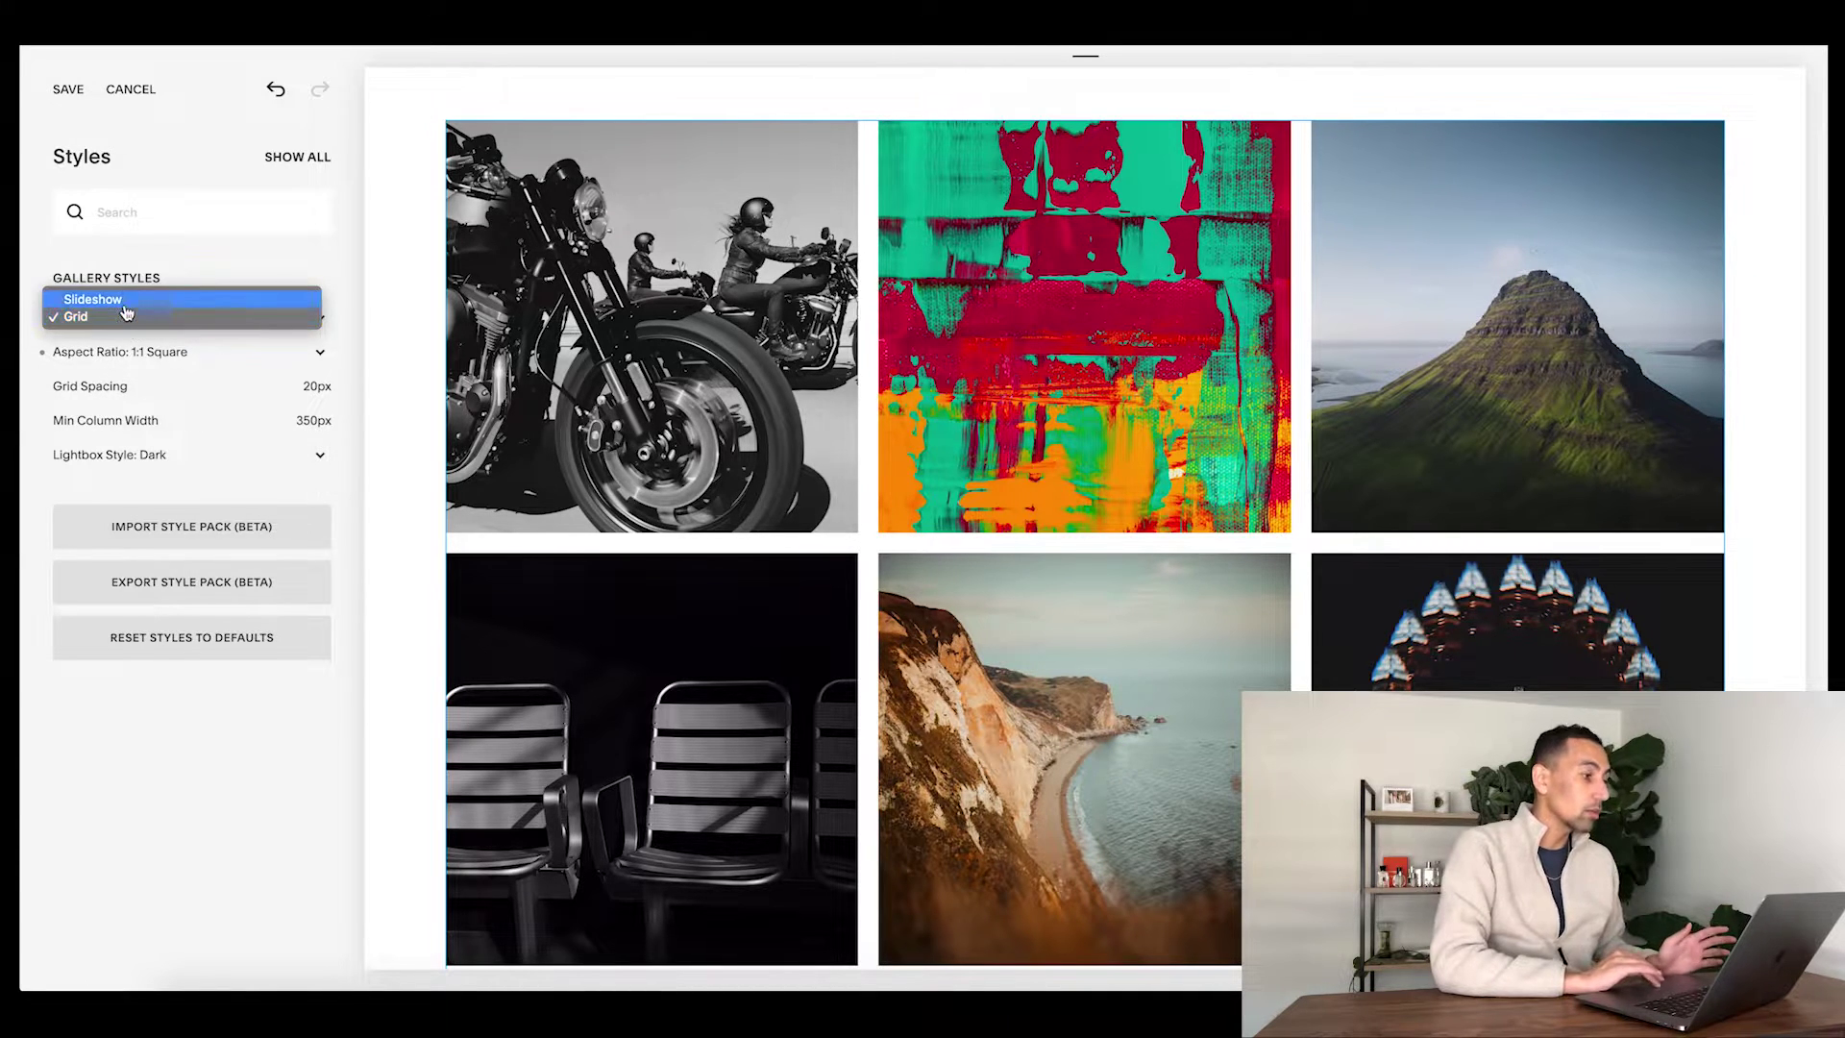
# - Try a Slideshow gallery design with Numbers, then Thumbnails navigation, and cancel the unsaved changes
pyautogui.click(123, 300)
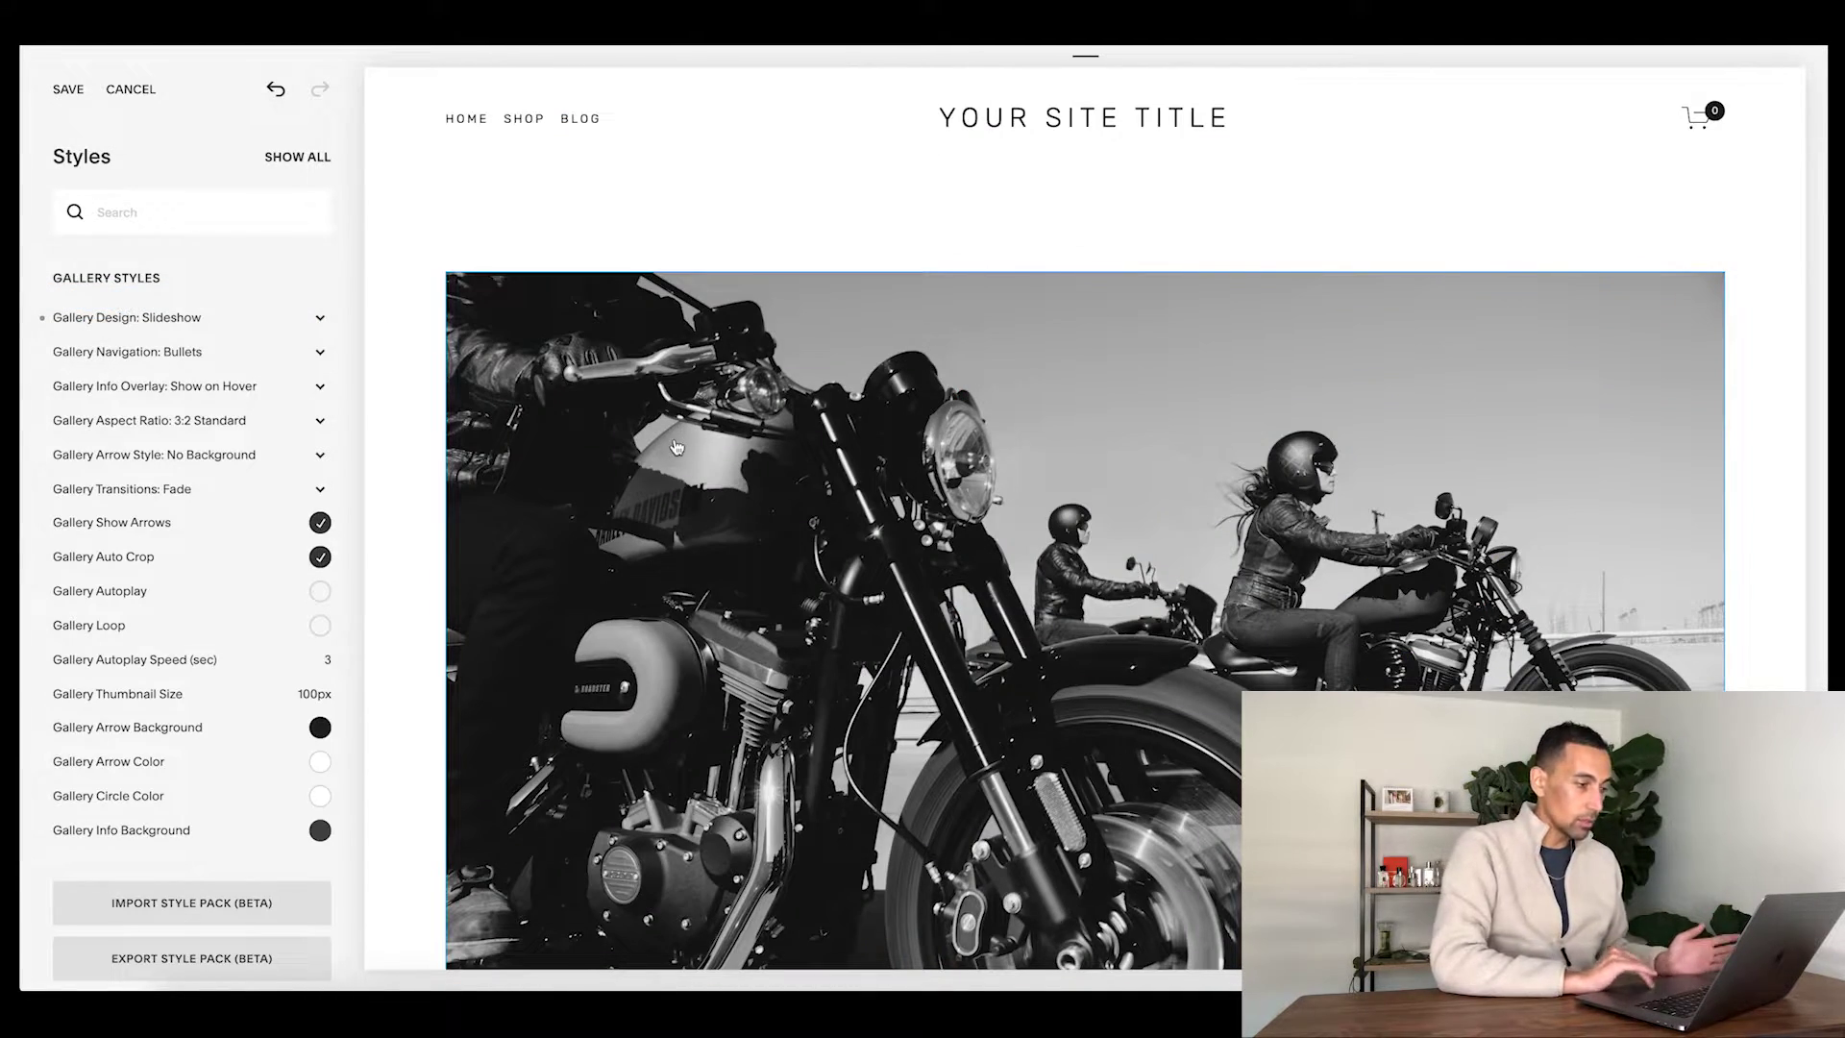
pyautogui.scroll(-3, 676, 447)
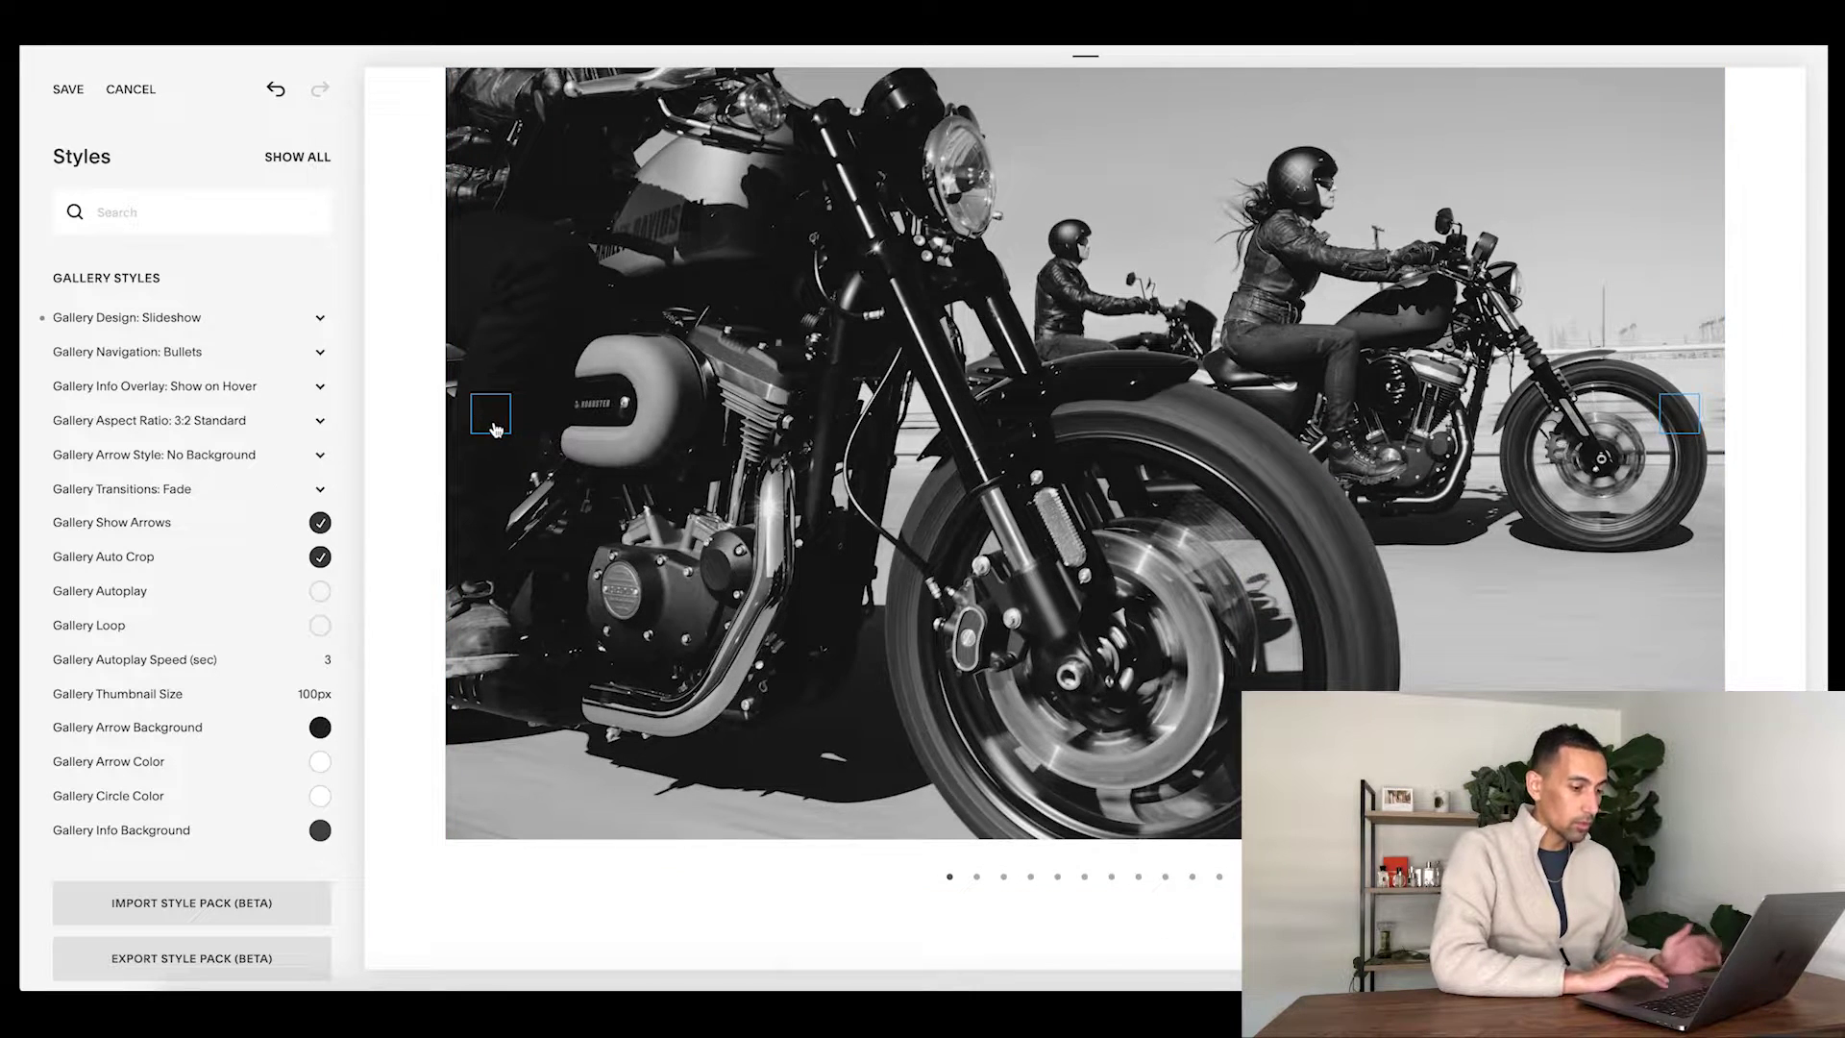
pyautogui.click(922, 893)
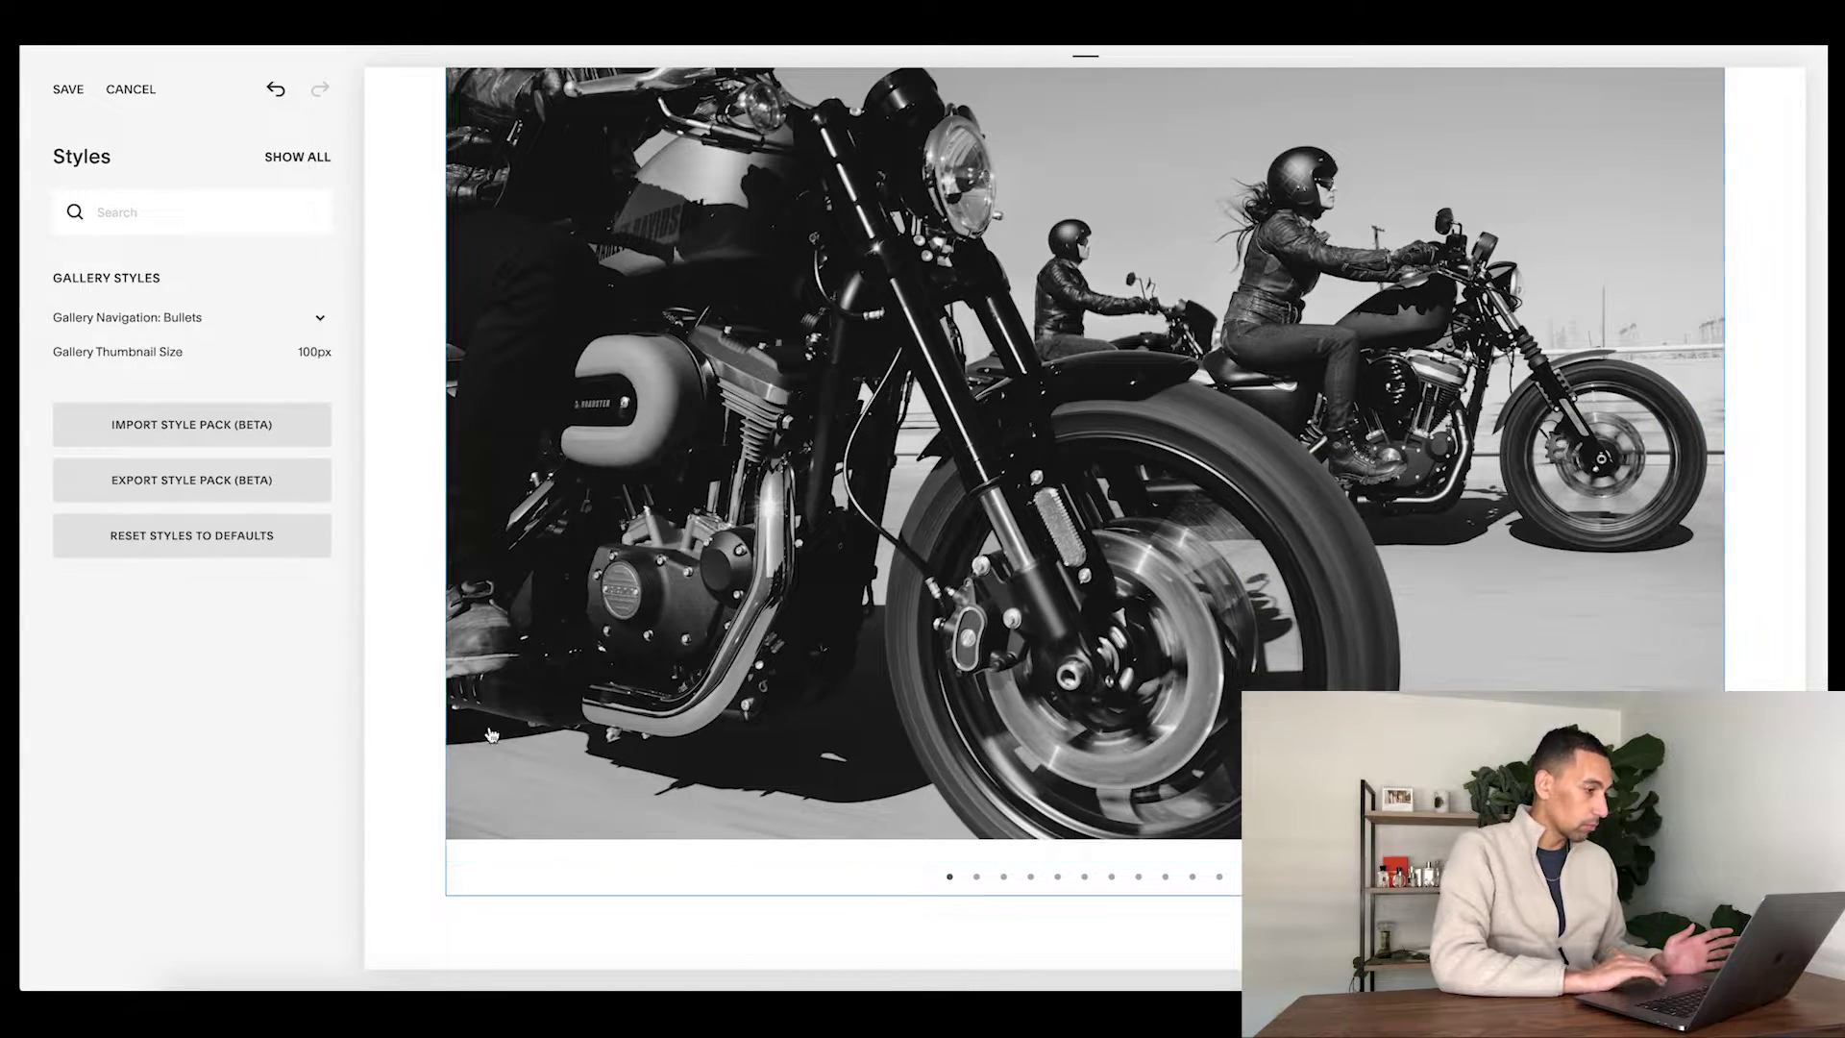
pyautogui.click(206, 320)
pyautogui.click(195, 338)
pyautogui.click(181, 325)
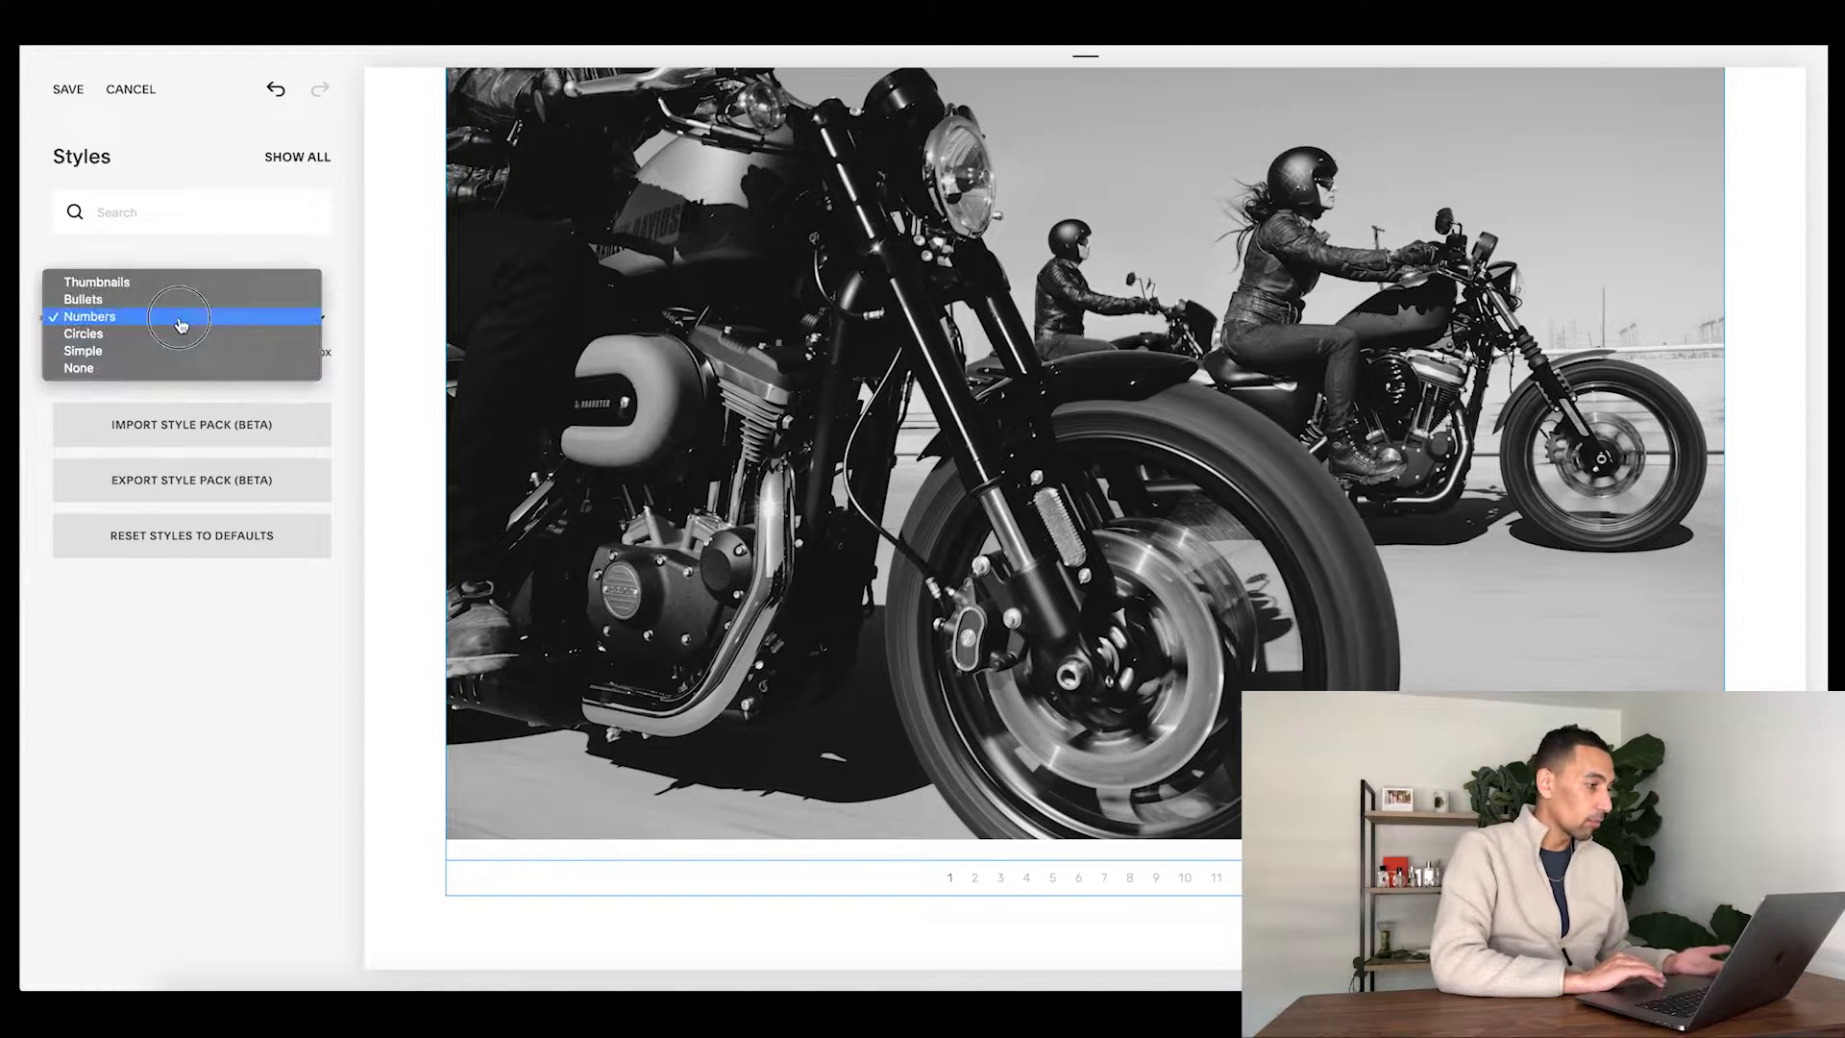
pyautogui.click(156, 283)
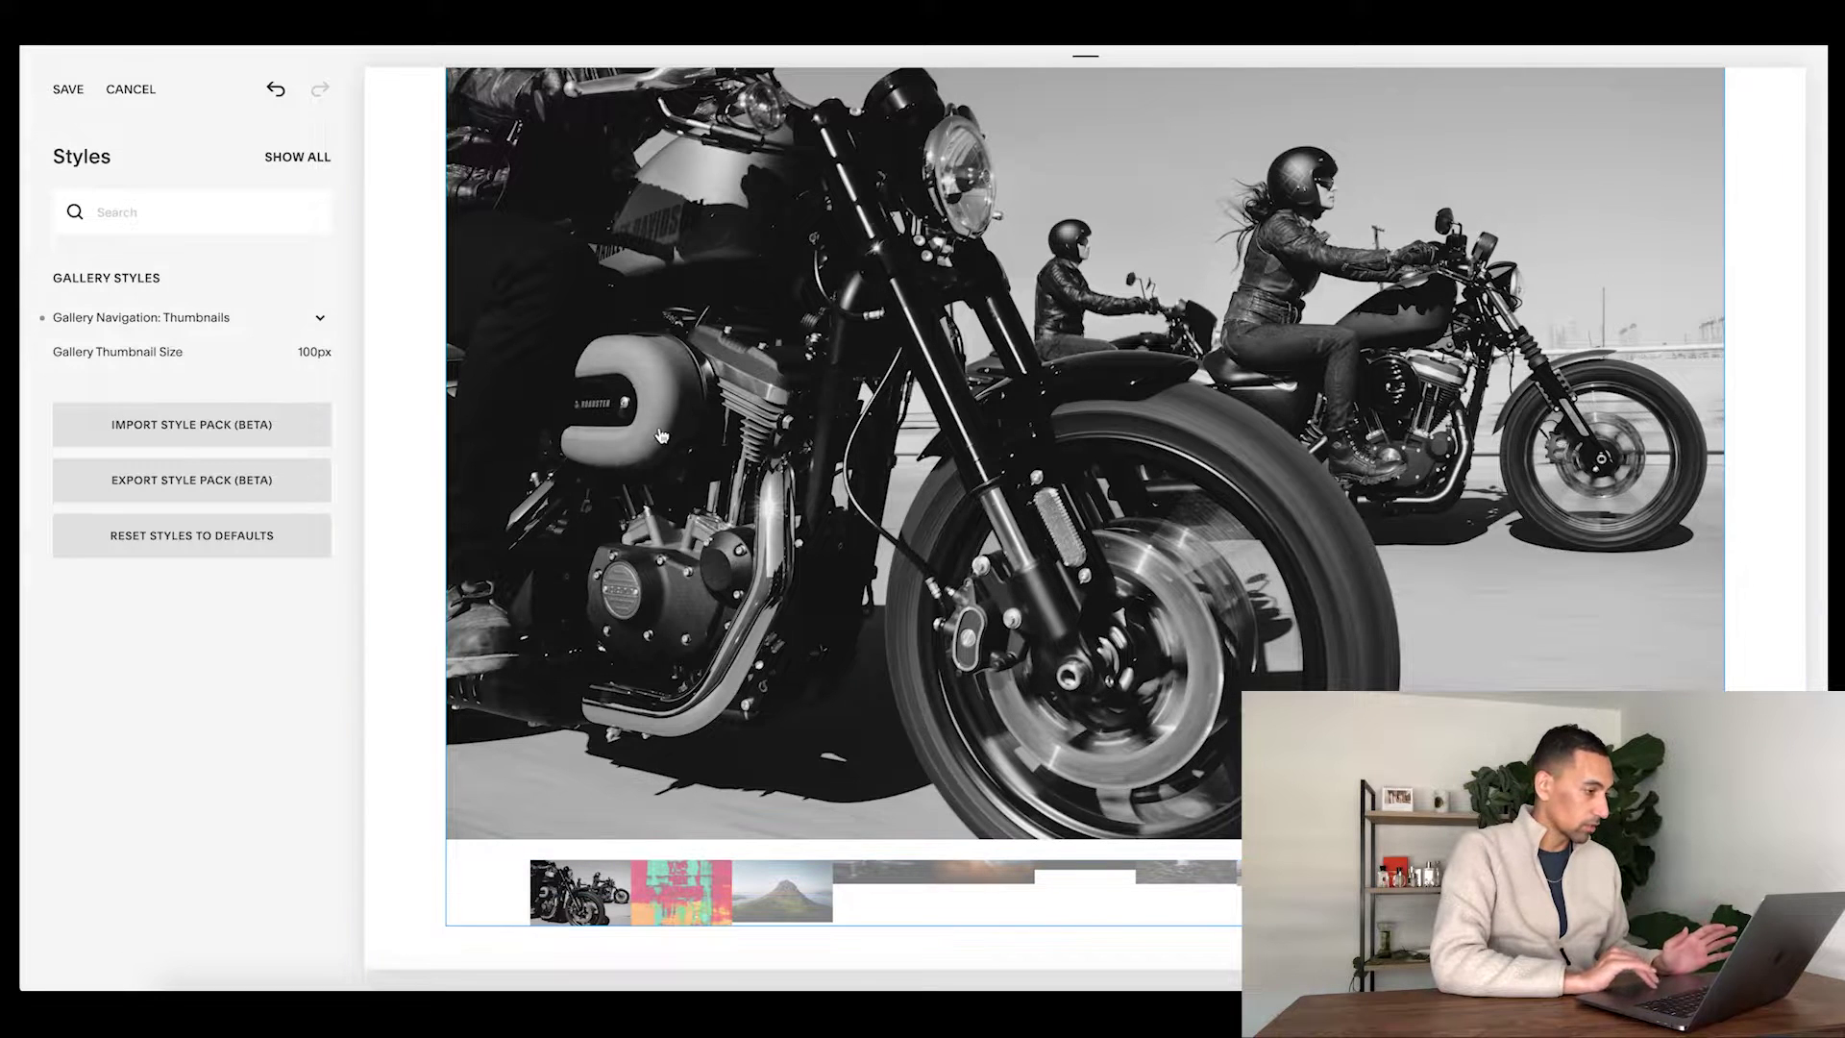
pyautogui.click(757, 467)
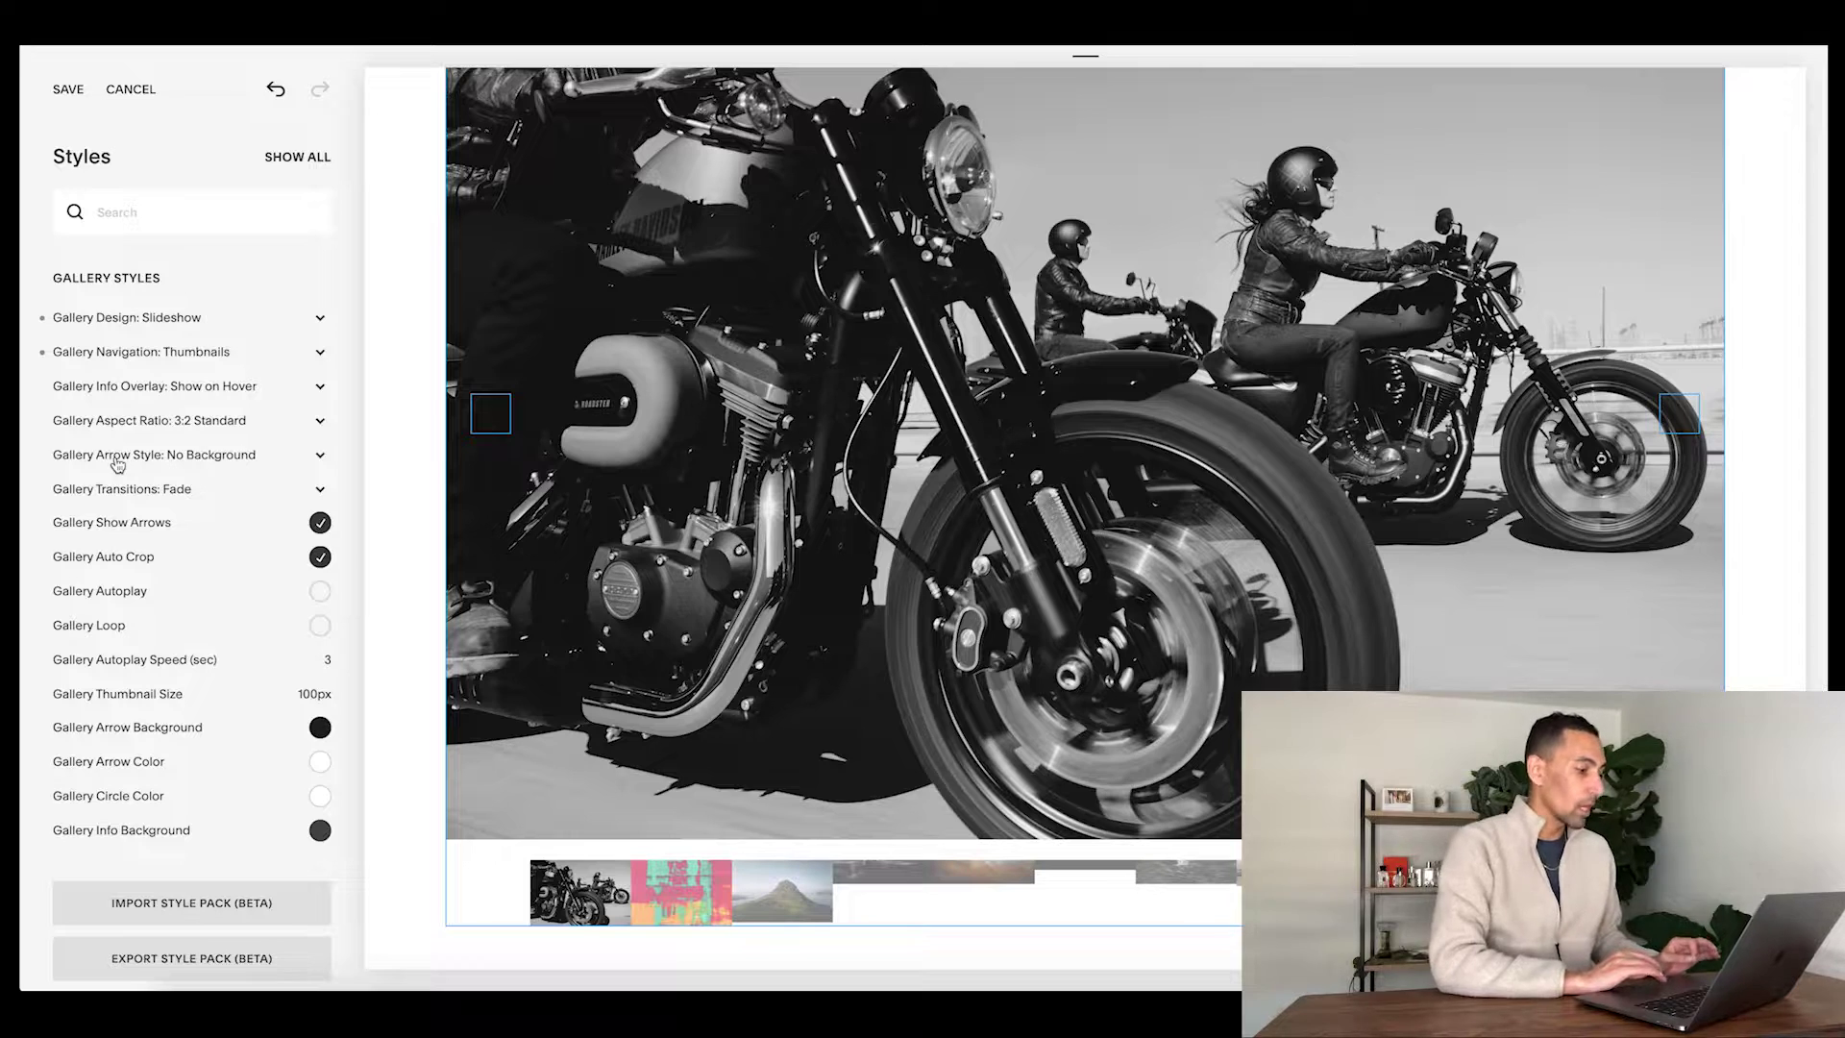
pyautogui.click(131, 89)
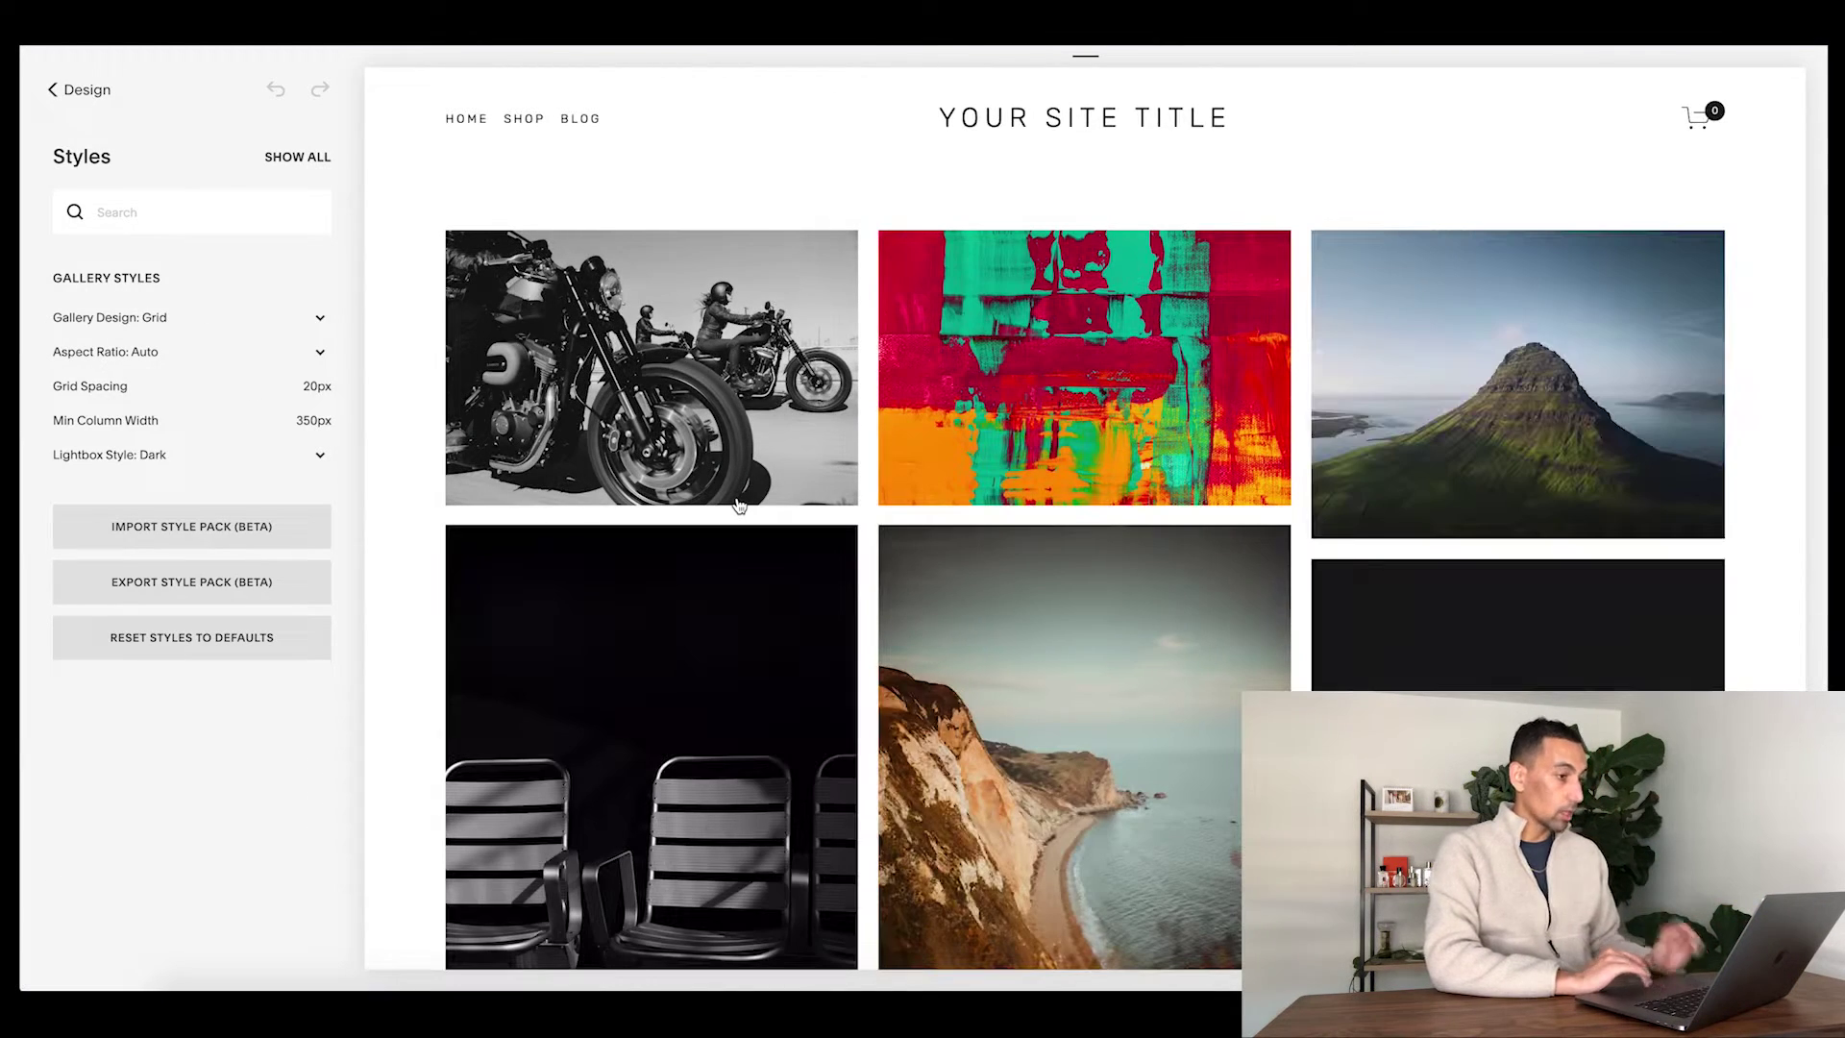
# - Leave the gallery style settings and return to the home page's Press section
pyautogui.click(1078, 134)
pyautogui.click(54, 91)
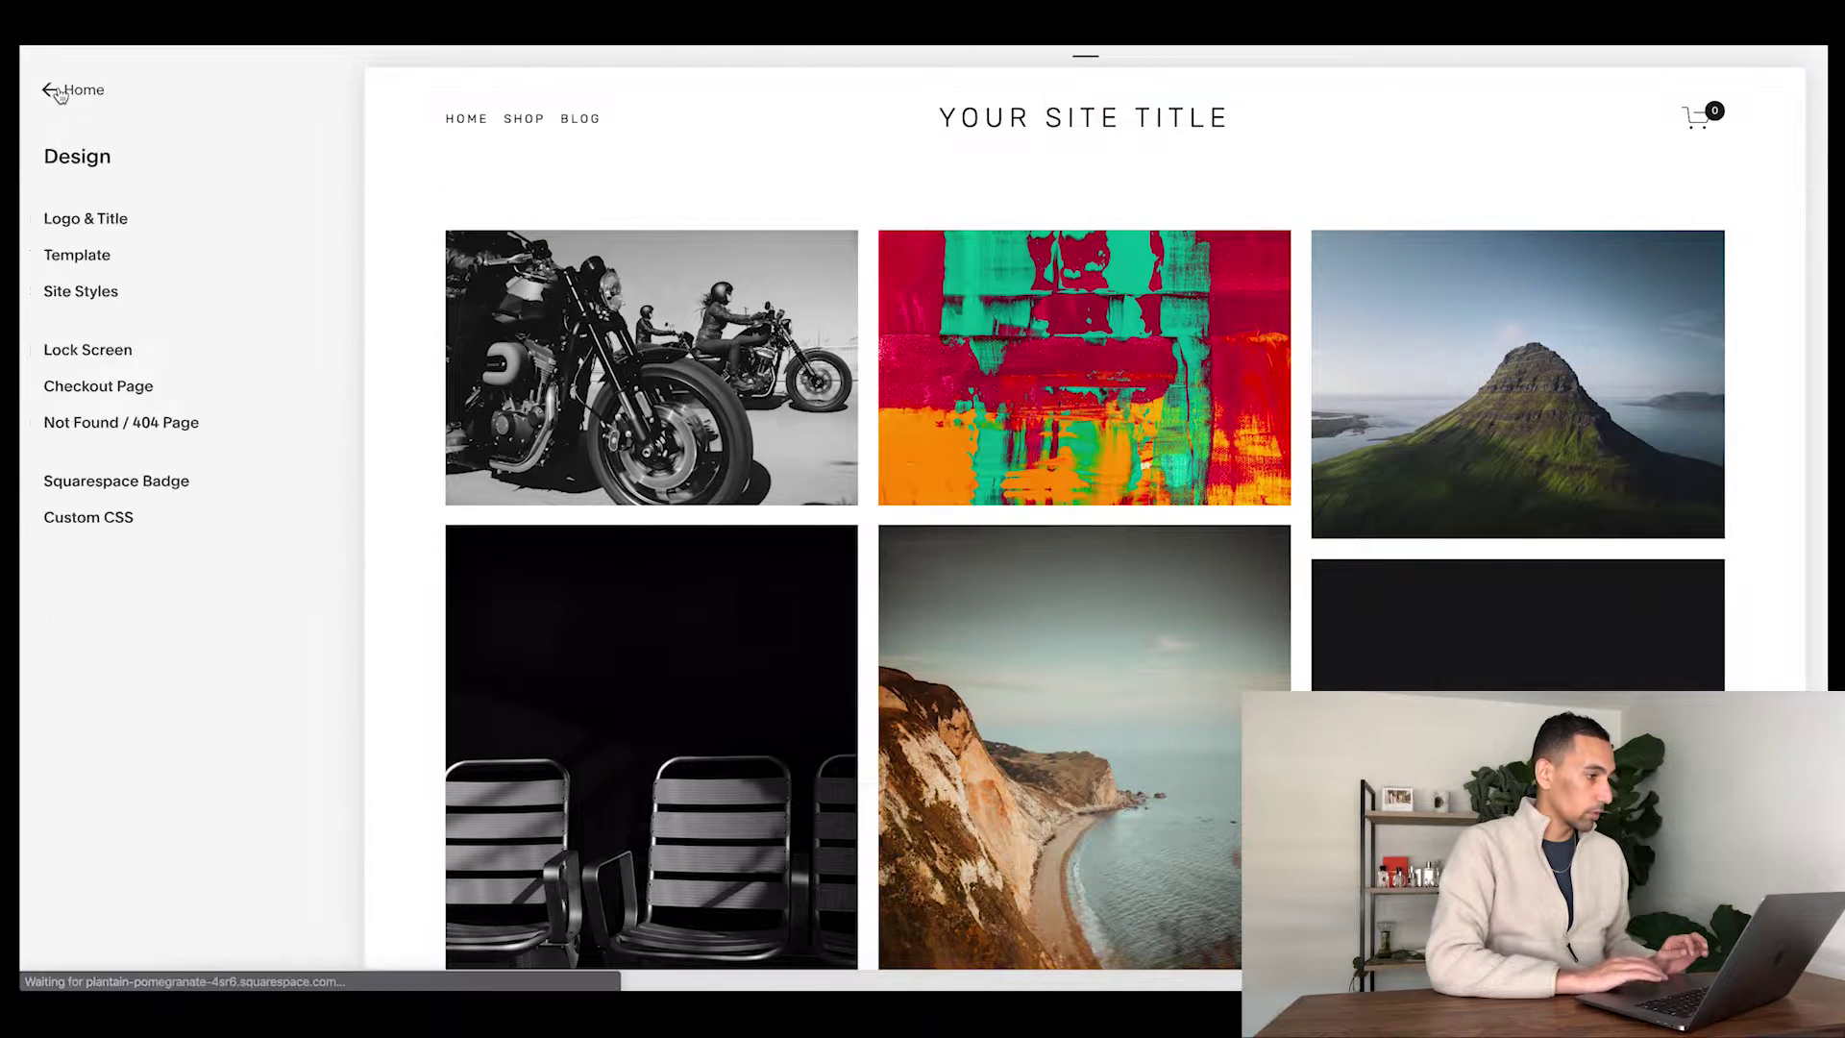
pyautogui.click(1095, 129)
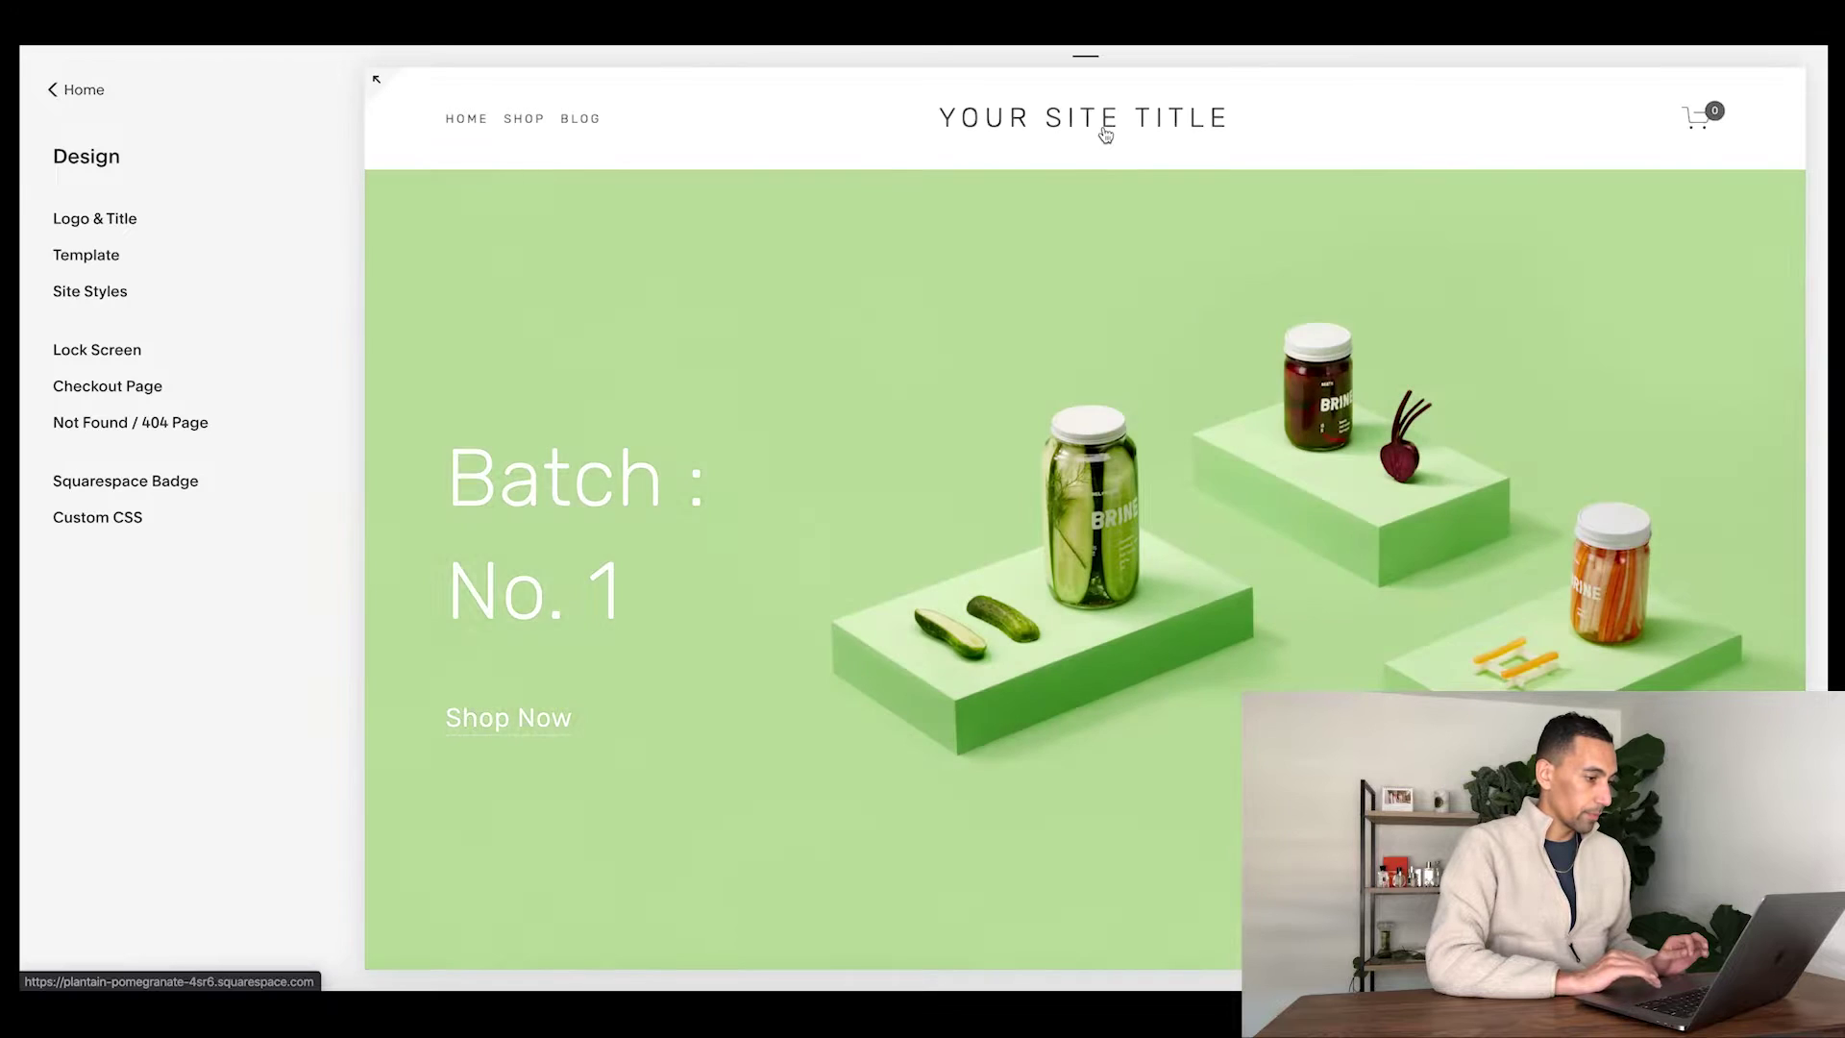
pyautogui.scroll(-10, 780, 580)
pyautogui.scroll(-15, 783, 587)
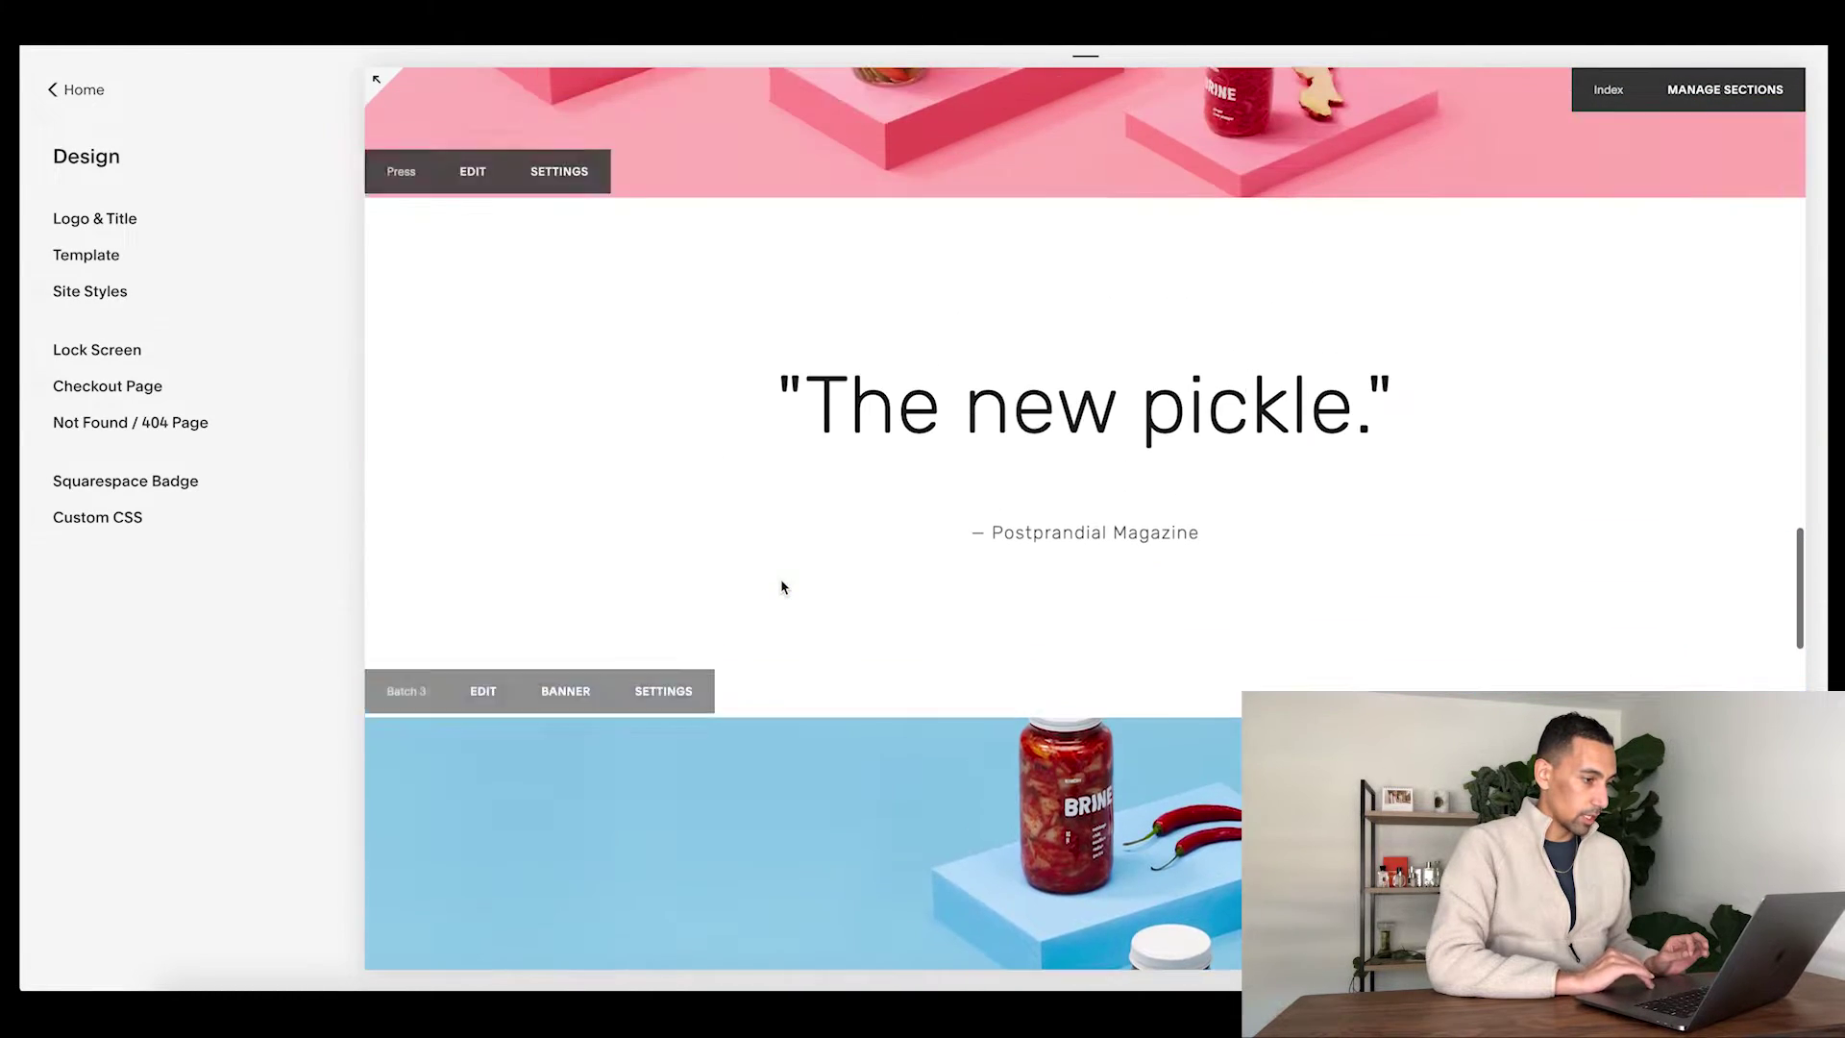
# - Insert a Gallery > Slideshow block below 'The new pickle.' quote
pyautogui.doubleClick(1128, 415)
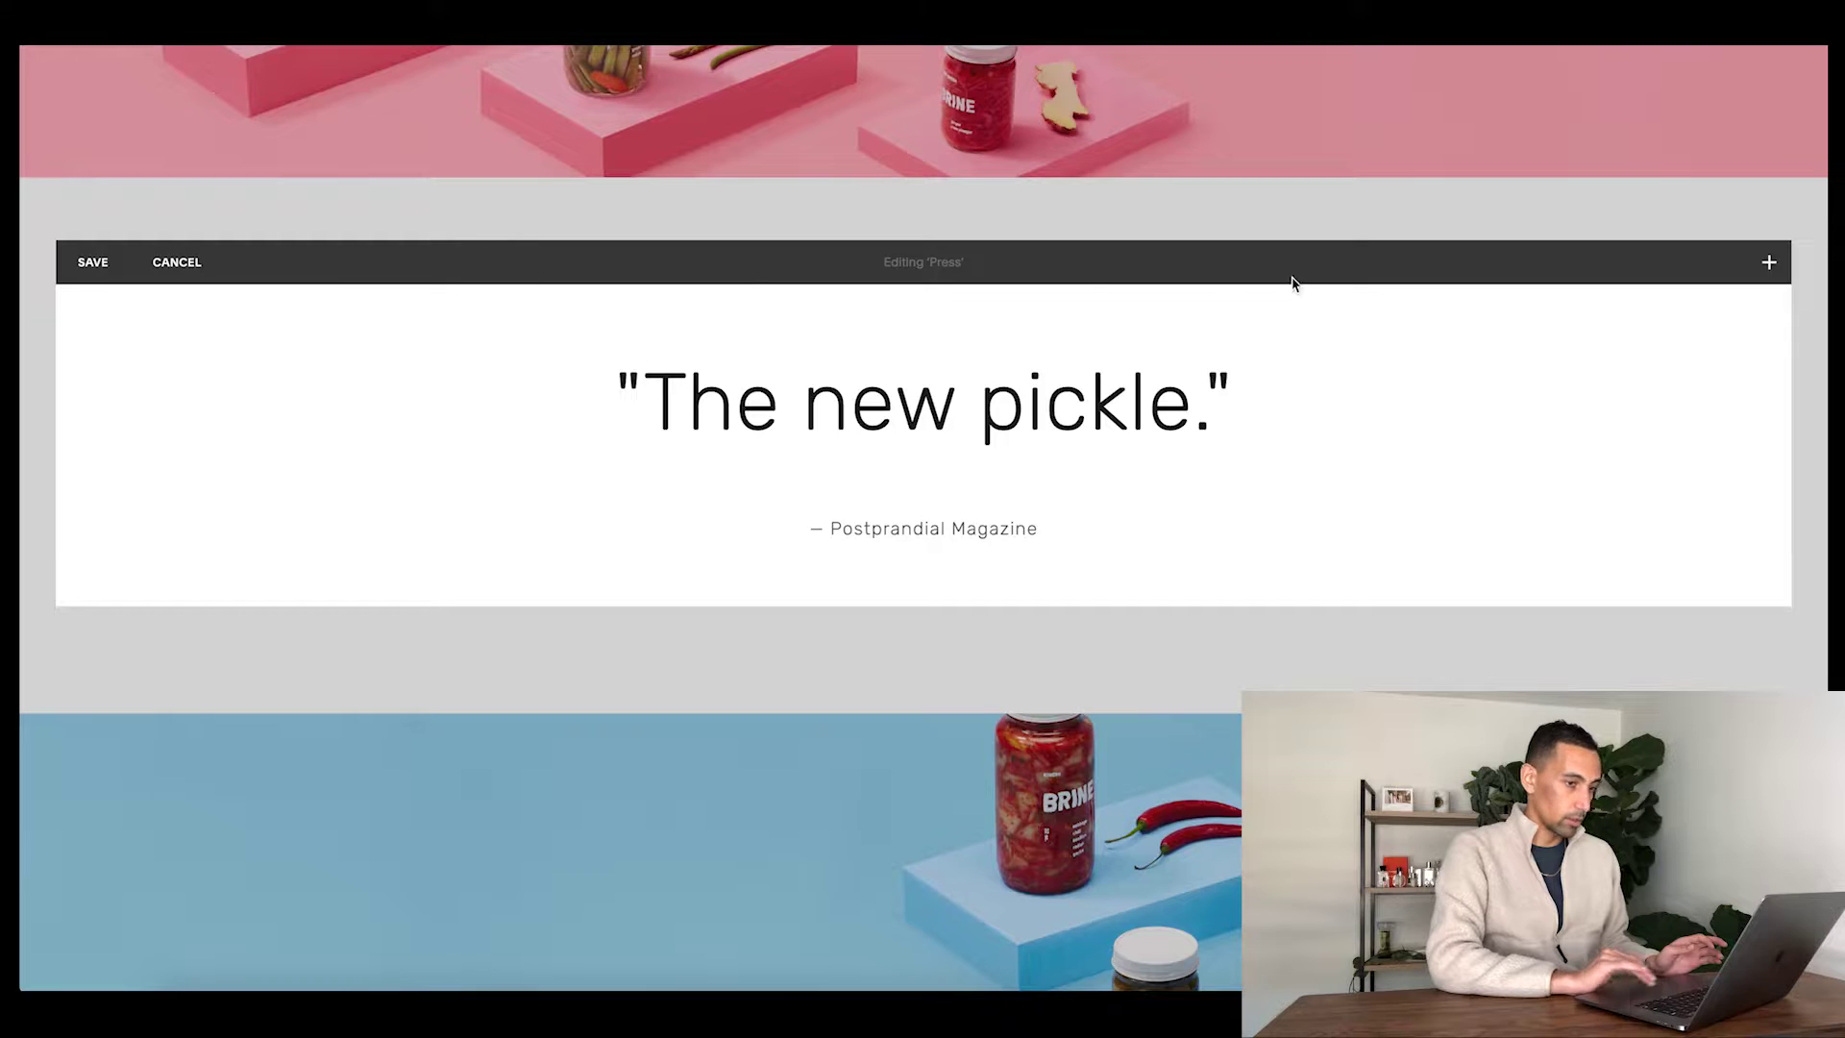
pyautogui.click(503, 562)
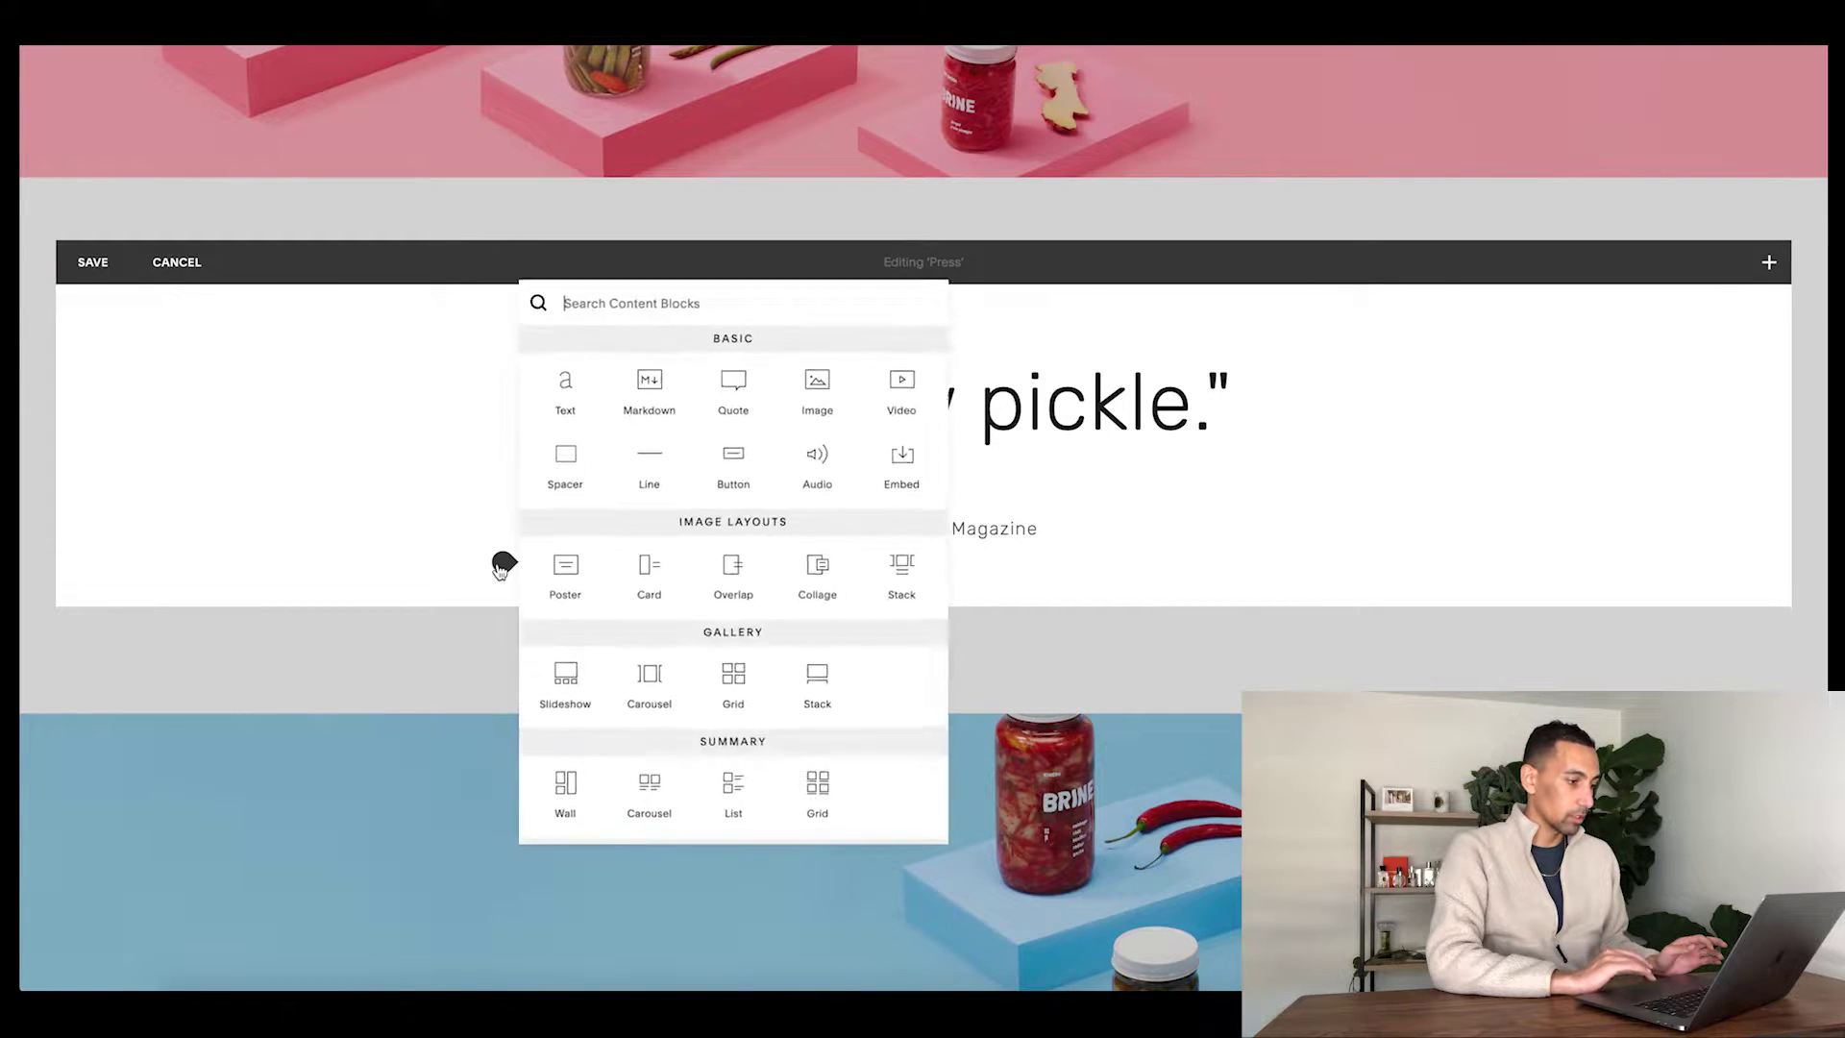
pyautogui.scroll(-3, 600, 624)
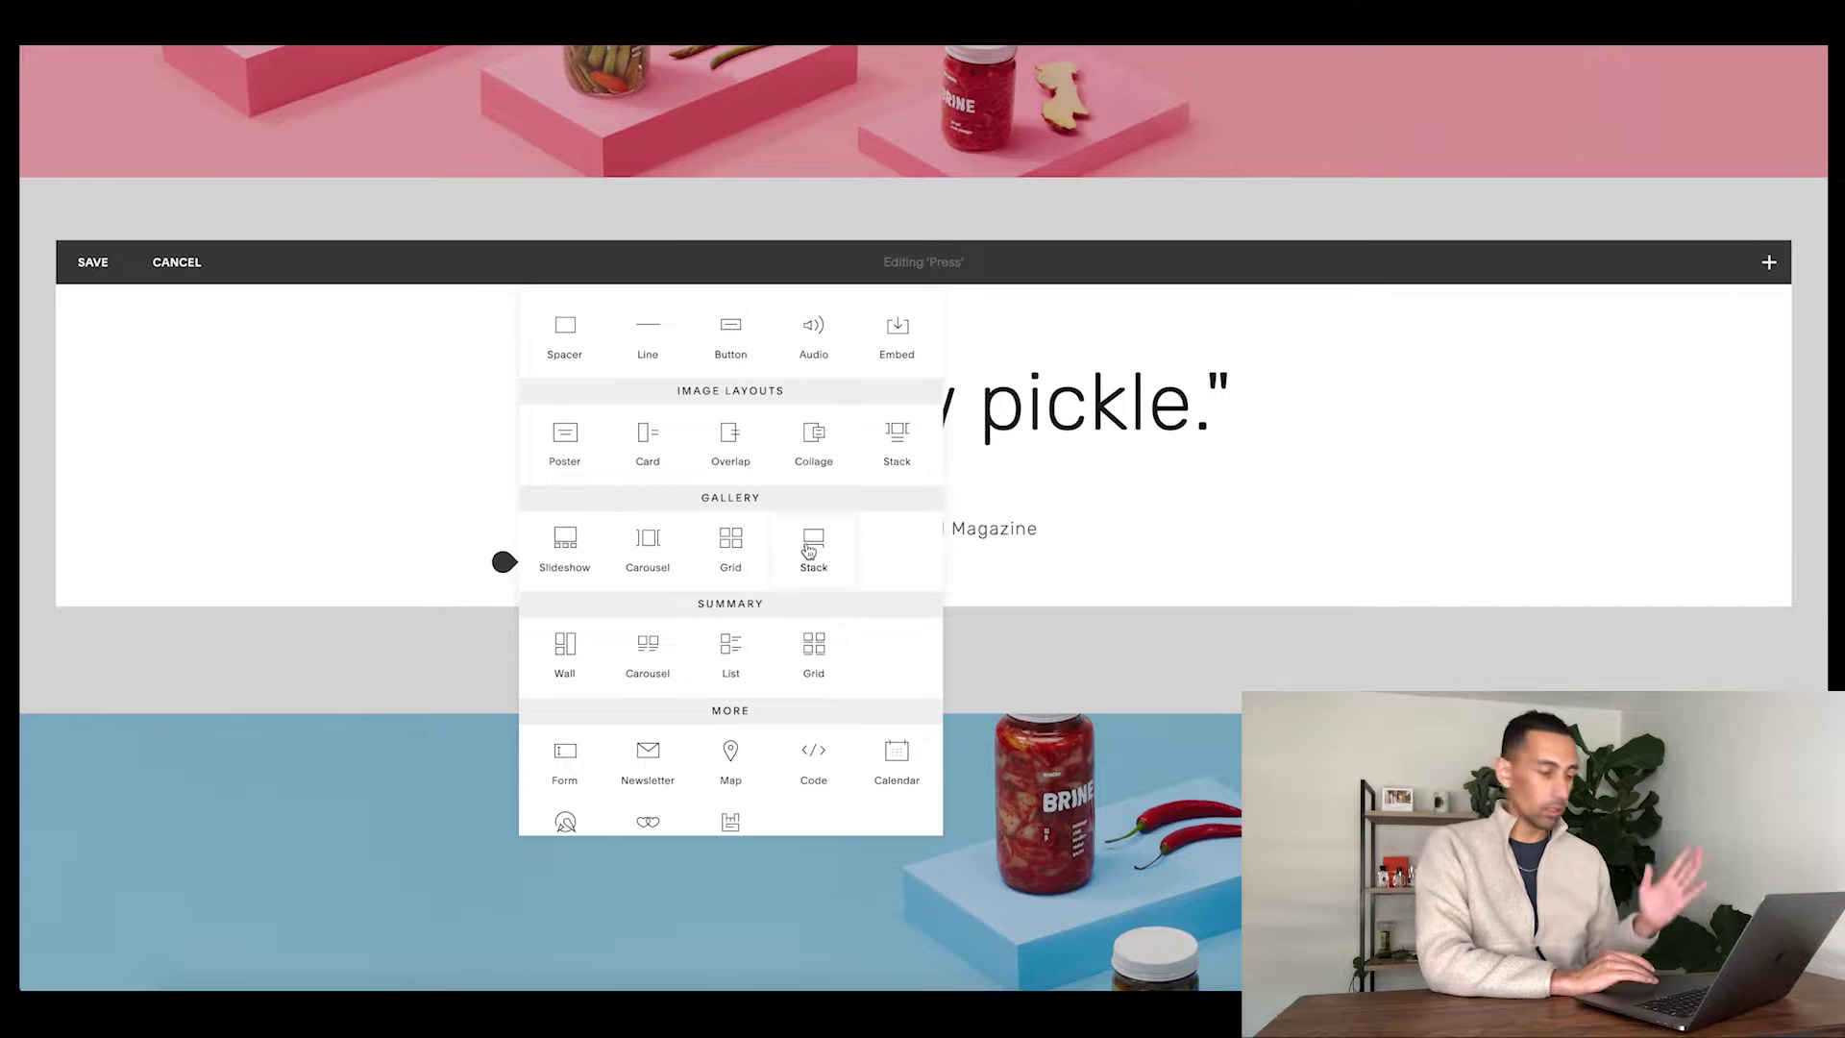
pyautogui.click(565, 546)
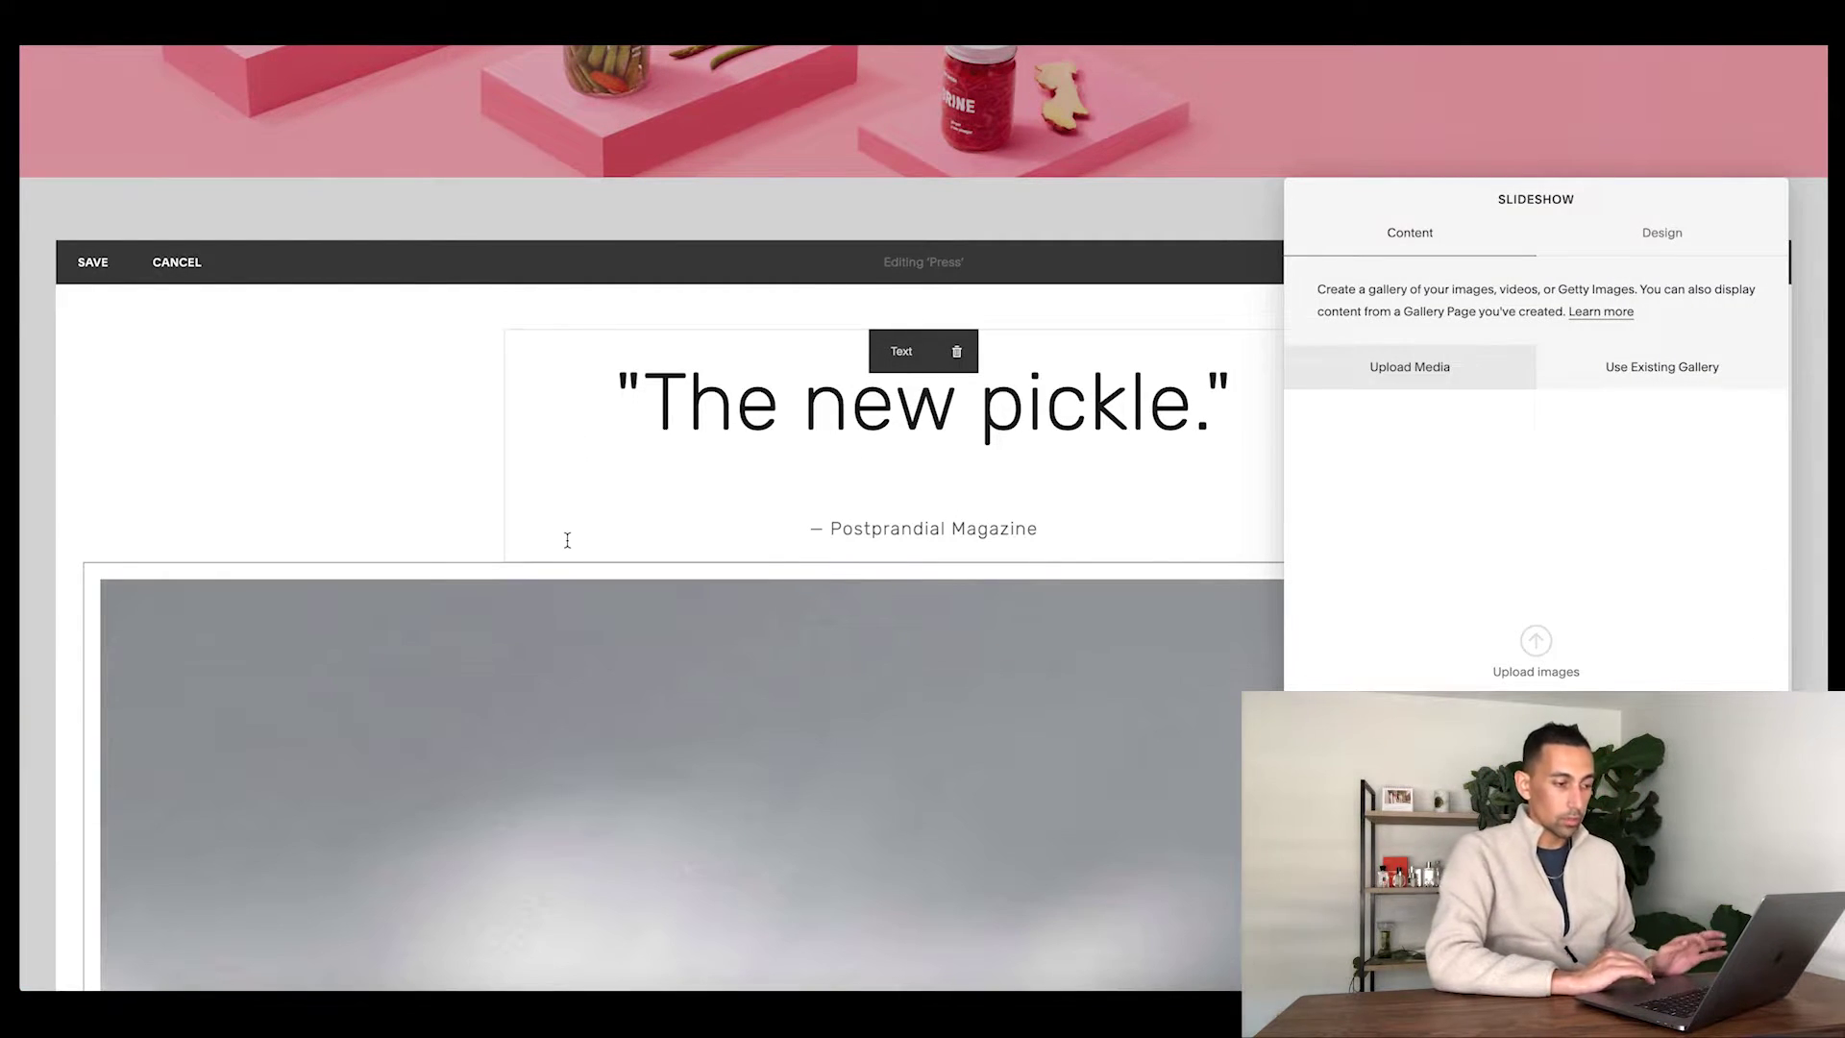
# - Set the slideshow's content to the existing 'Gallery Sample Hello!' gallery via Use Existing Gallery
pyautogui.scroll(-5, 592, 598)
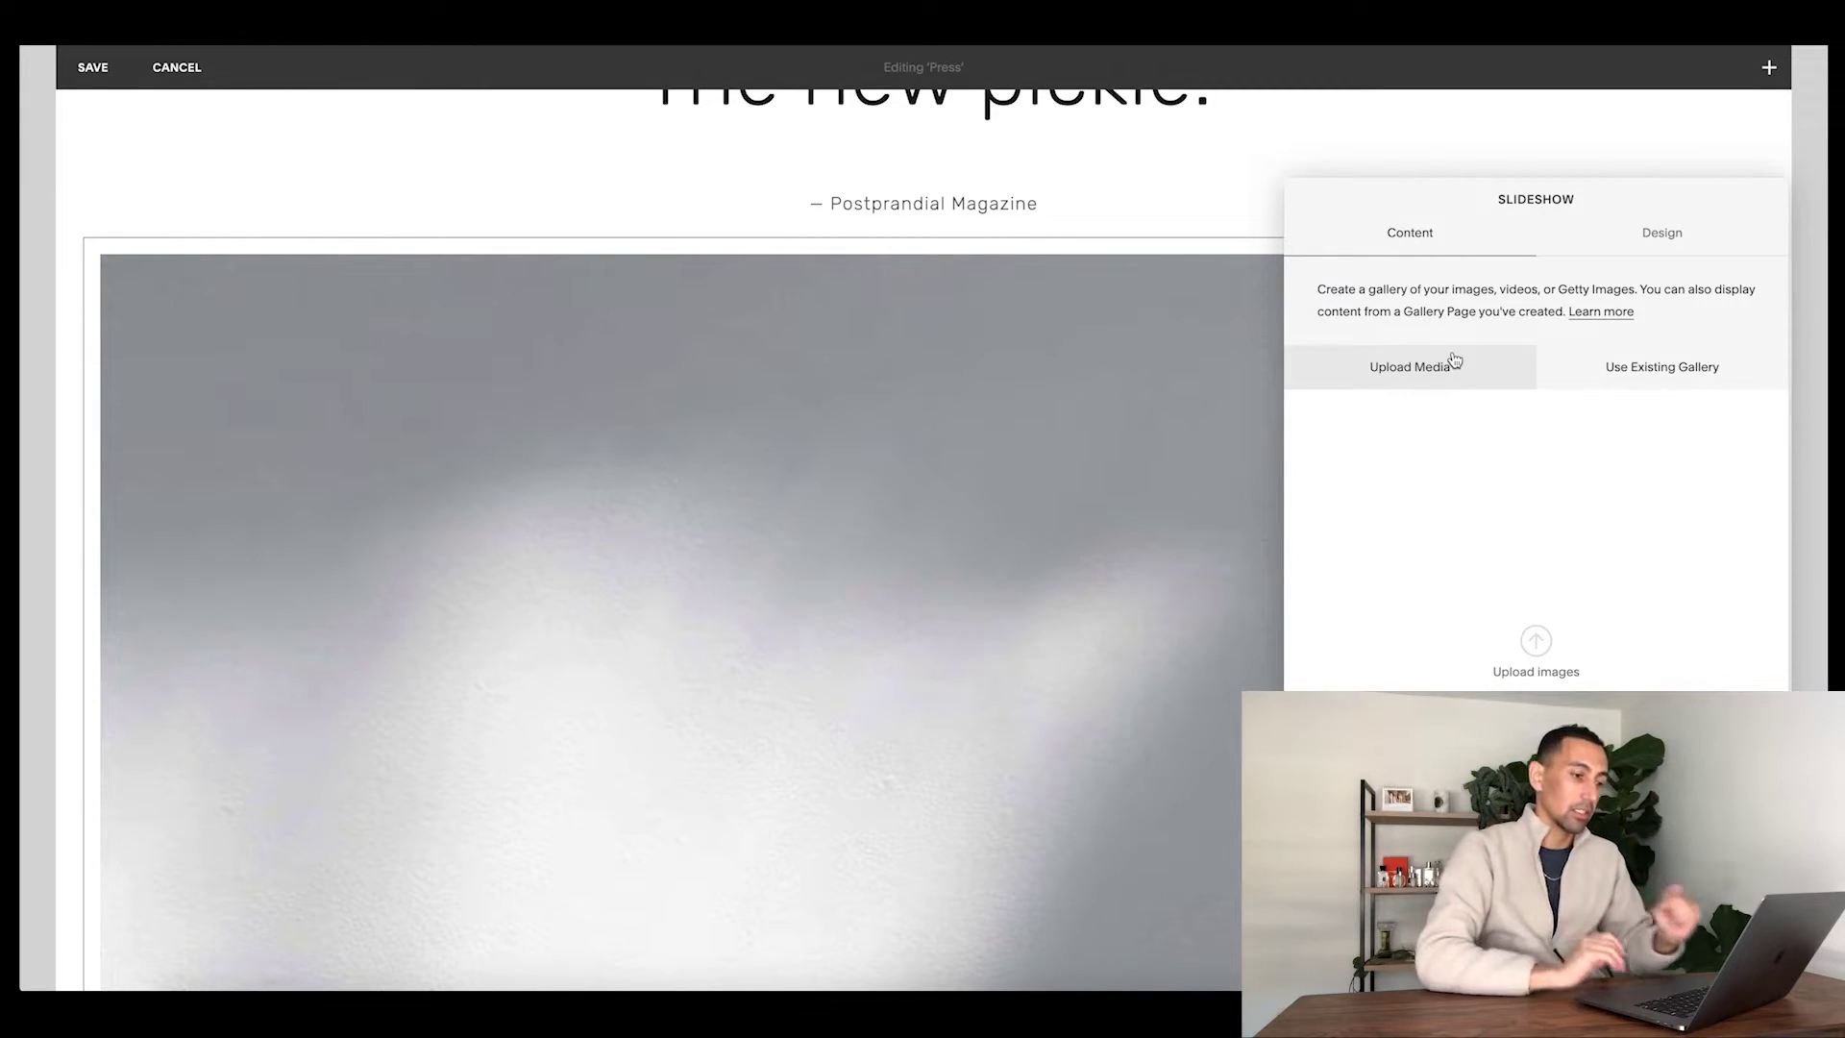
pyautogui.click(1648, 382)
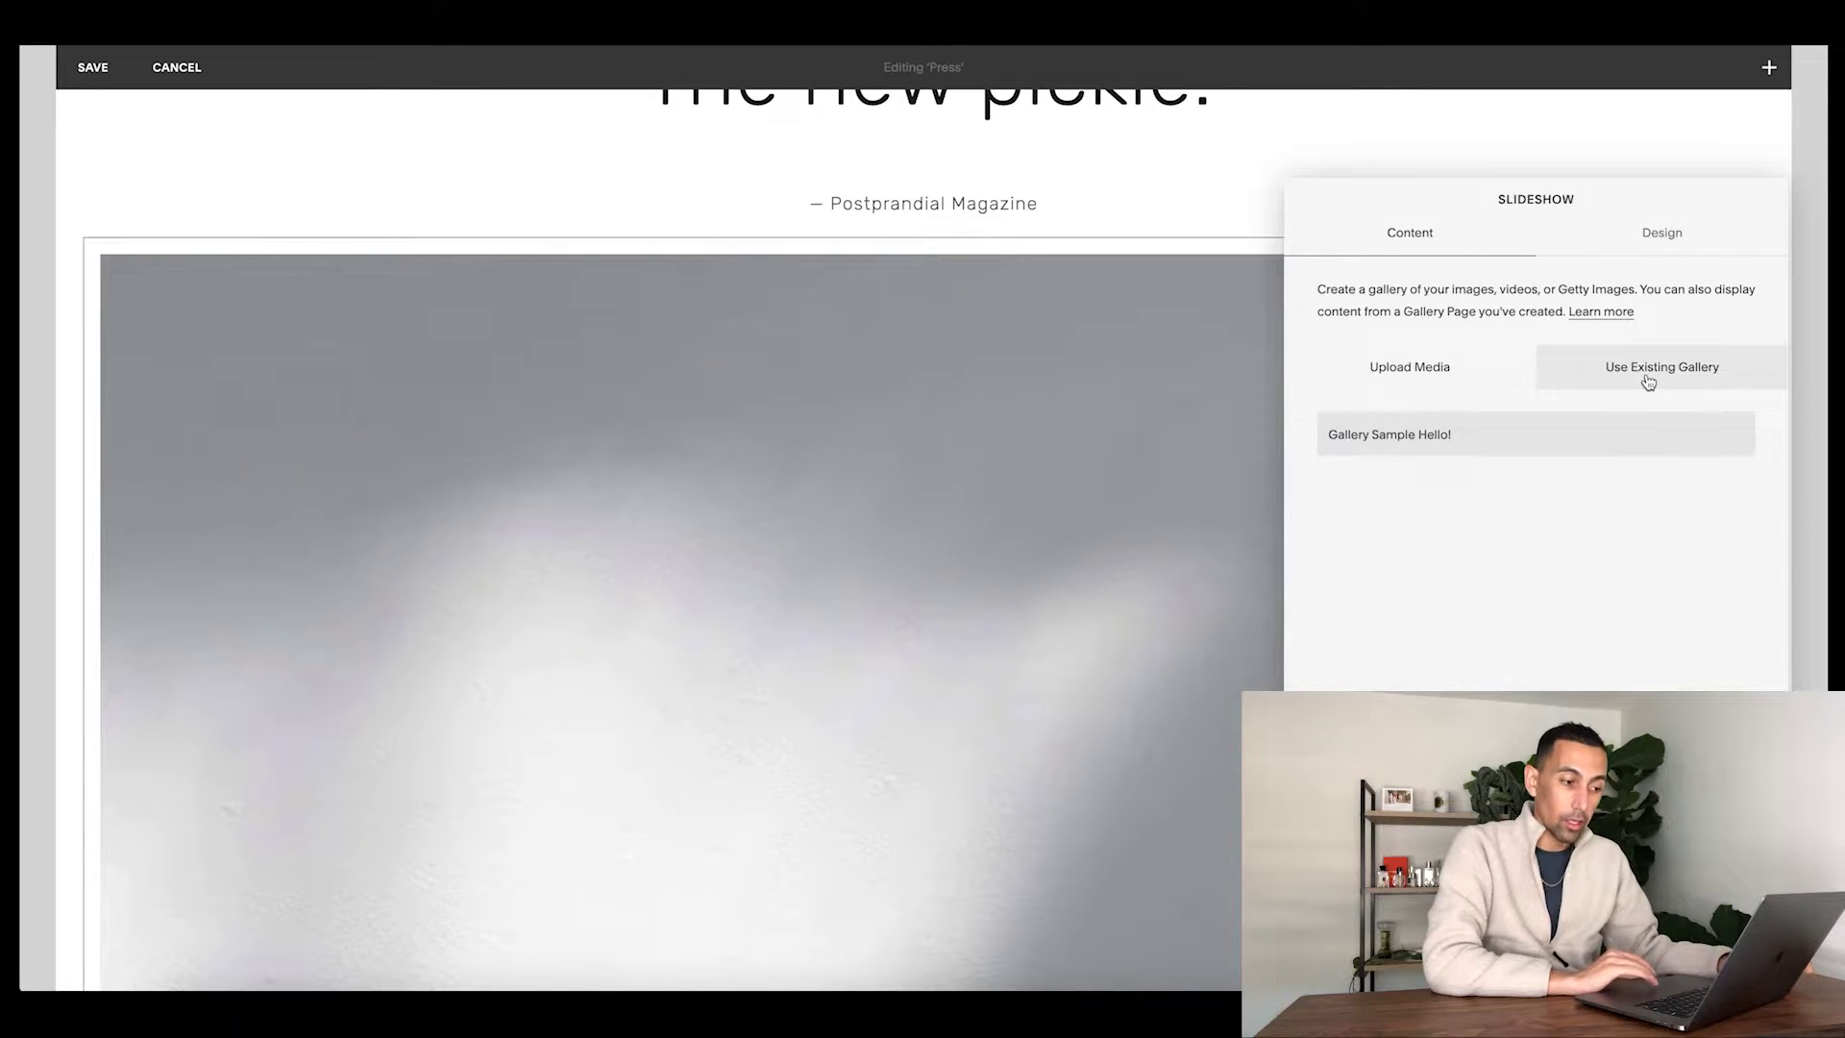
pyautogui.click(1523, 449)
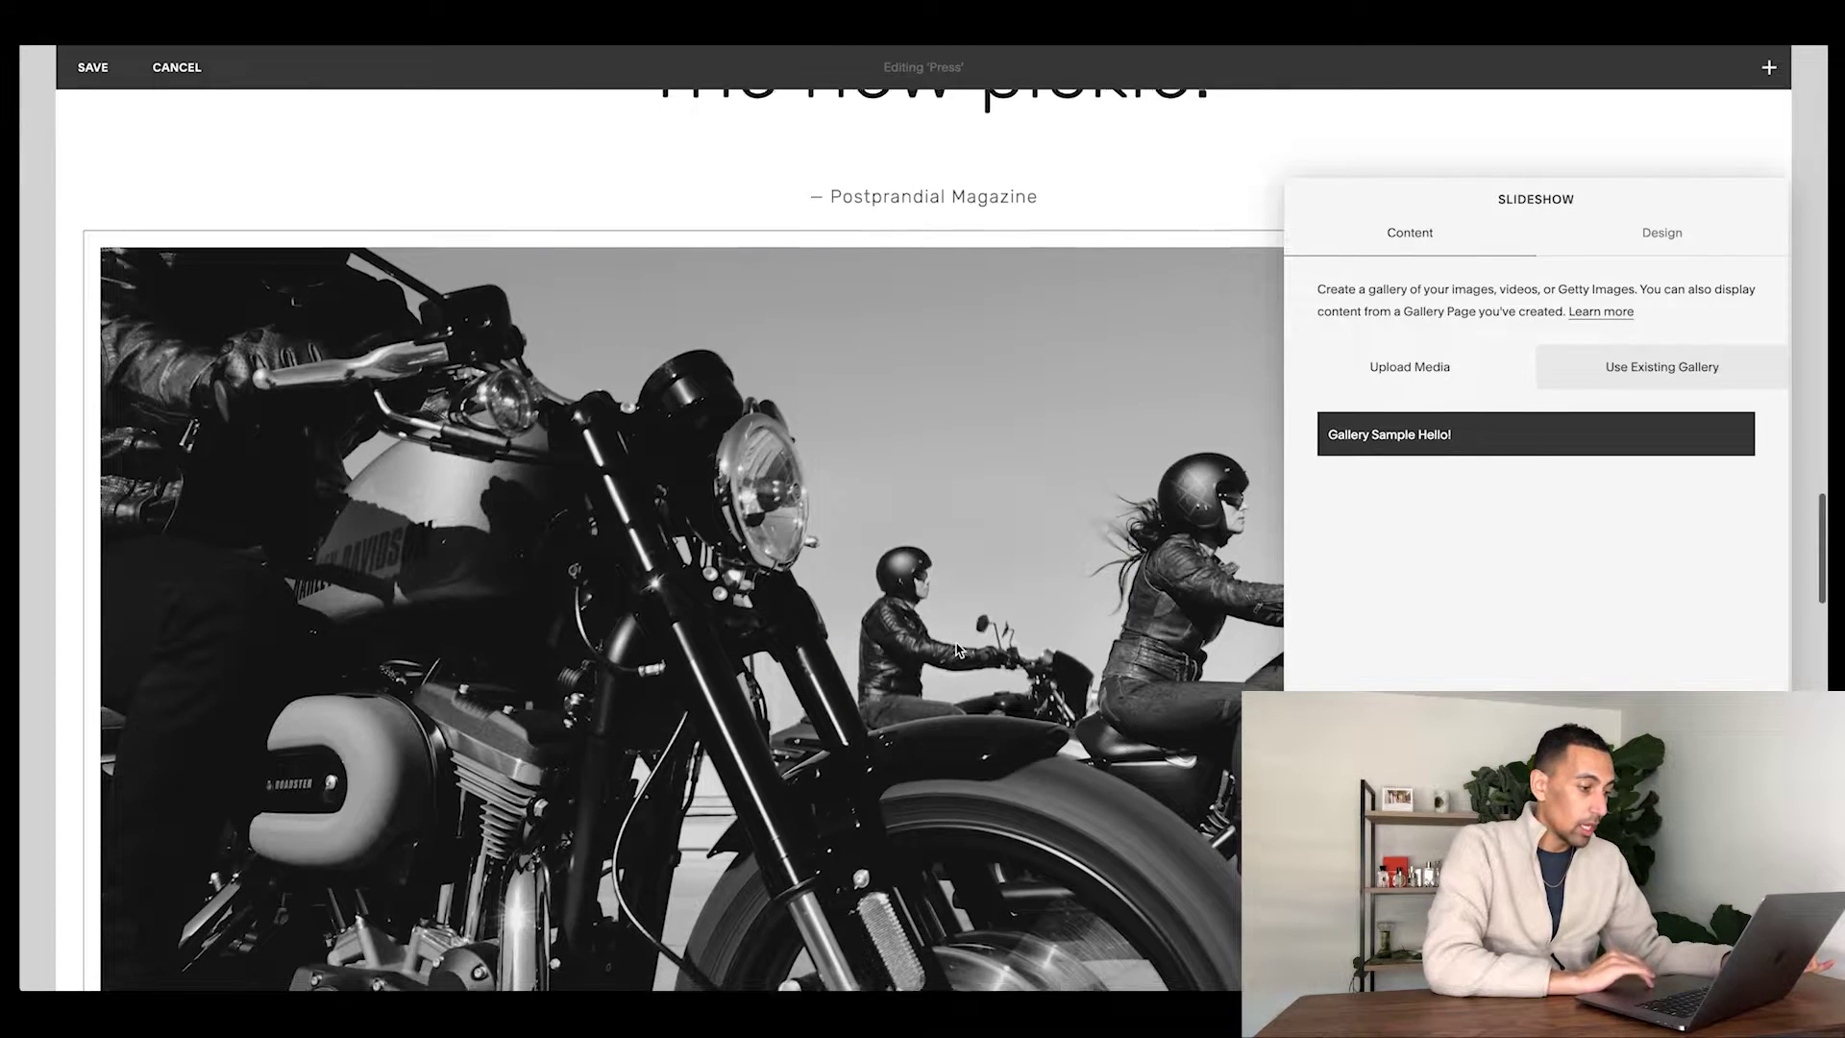
pyautogui.scroll(-7, 970, 644)
pyautogui.scroll(4, 956, 649)
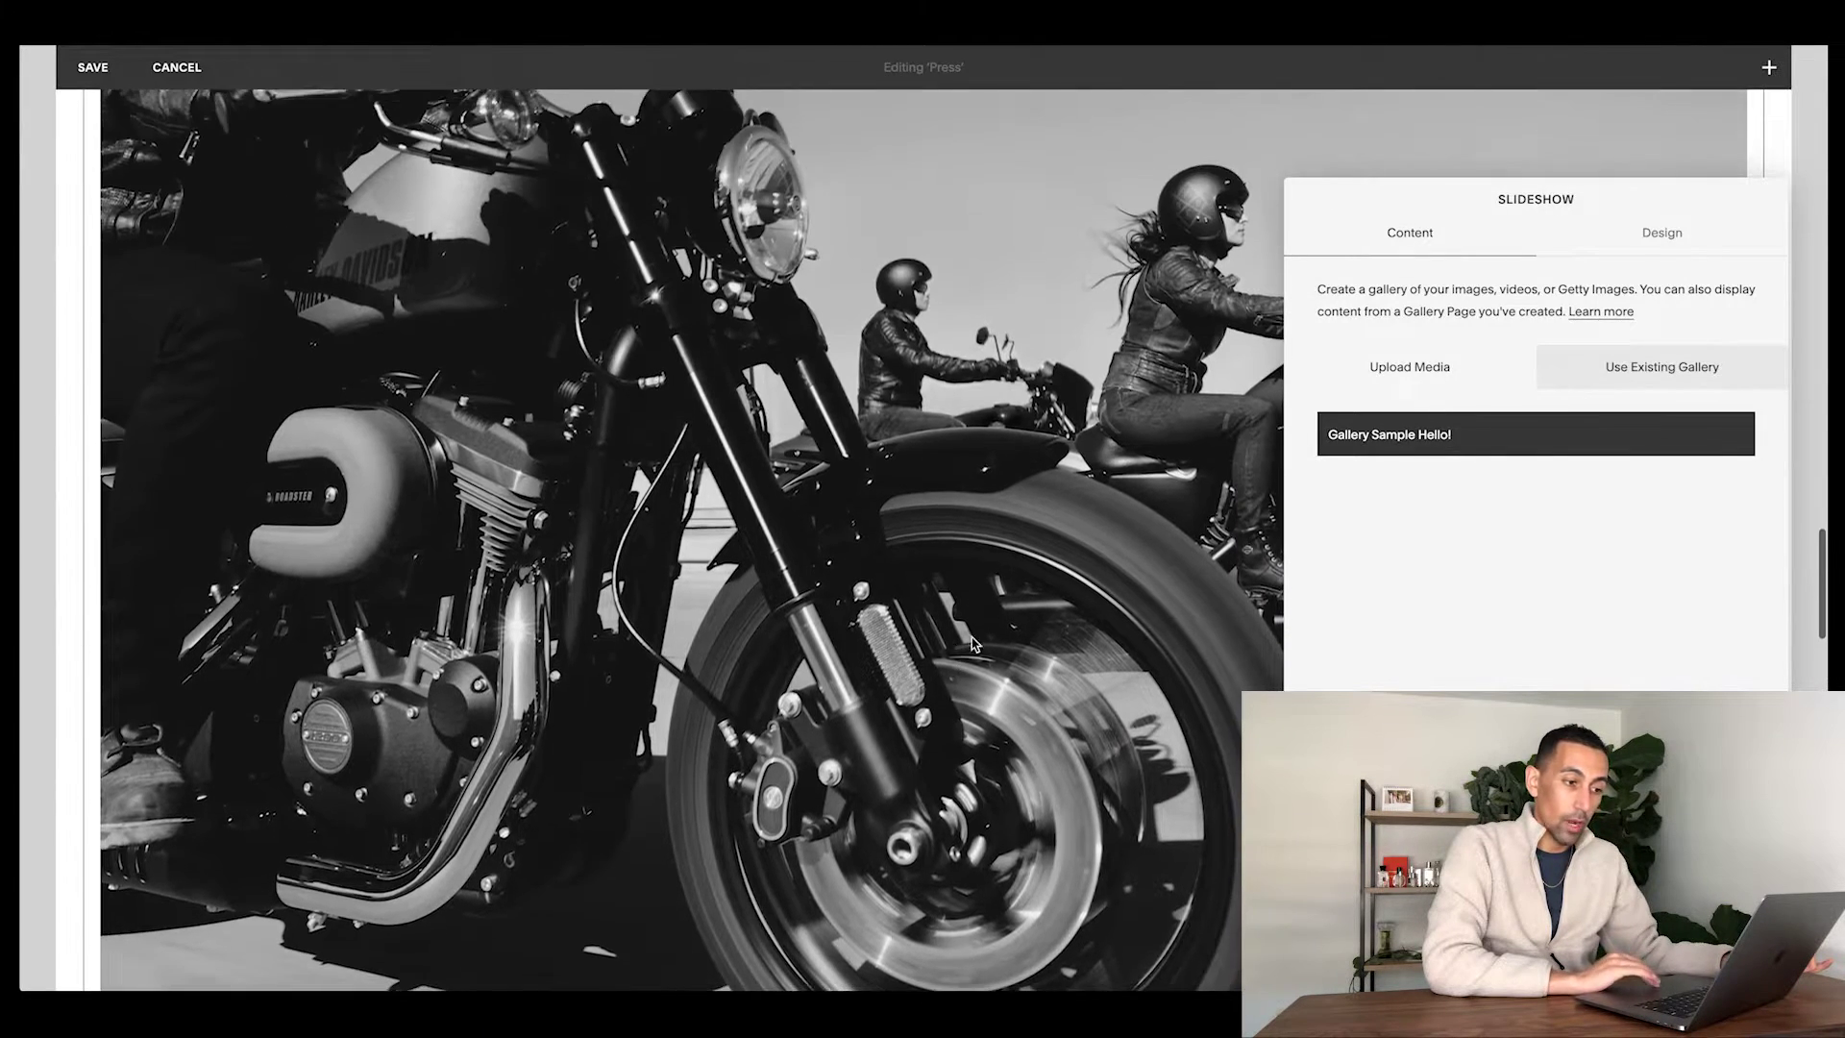
pyautogui.click(1661, 234)
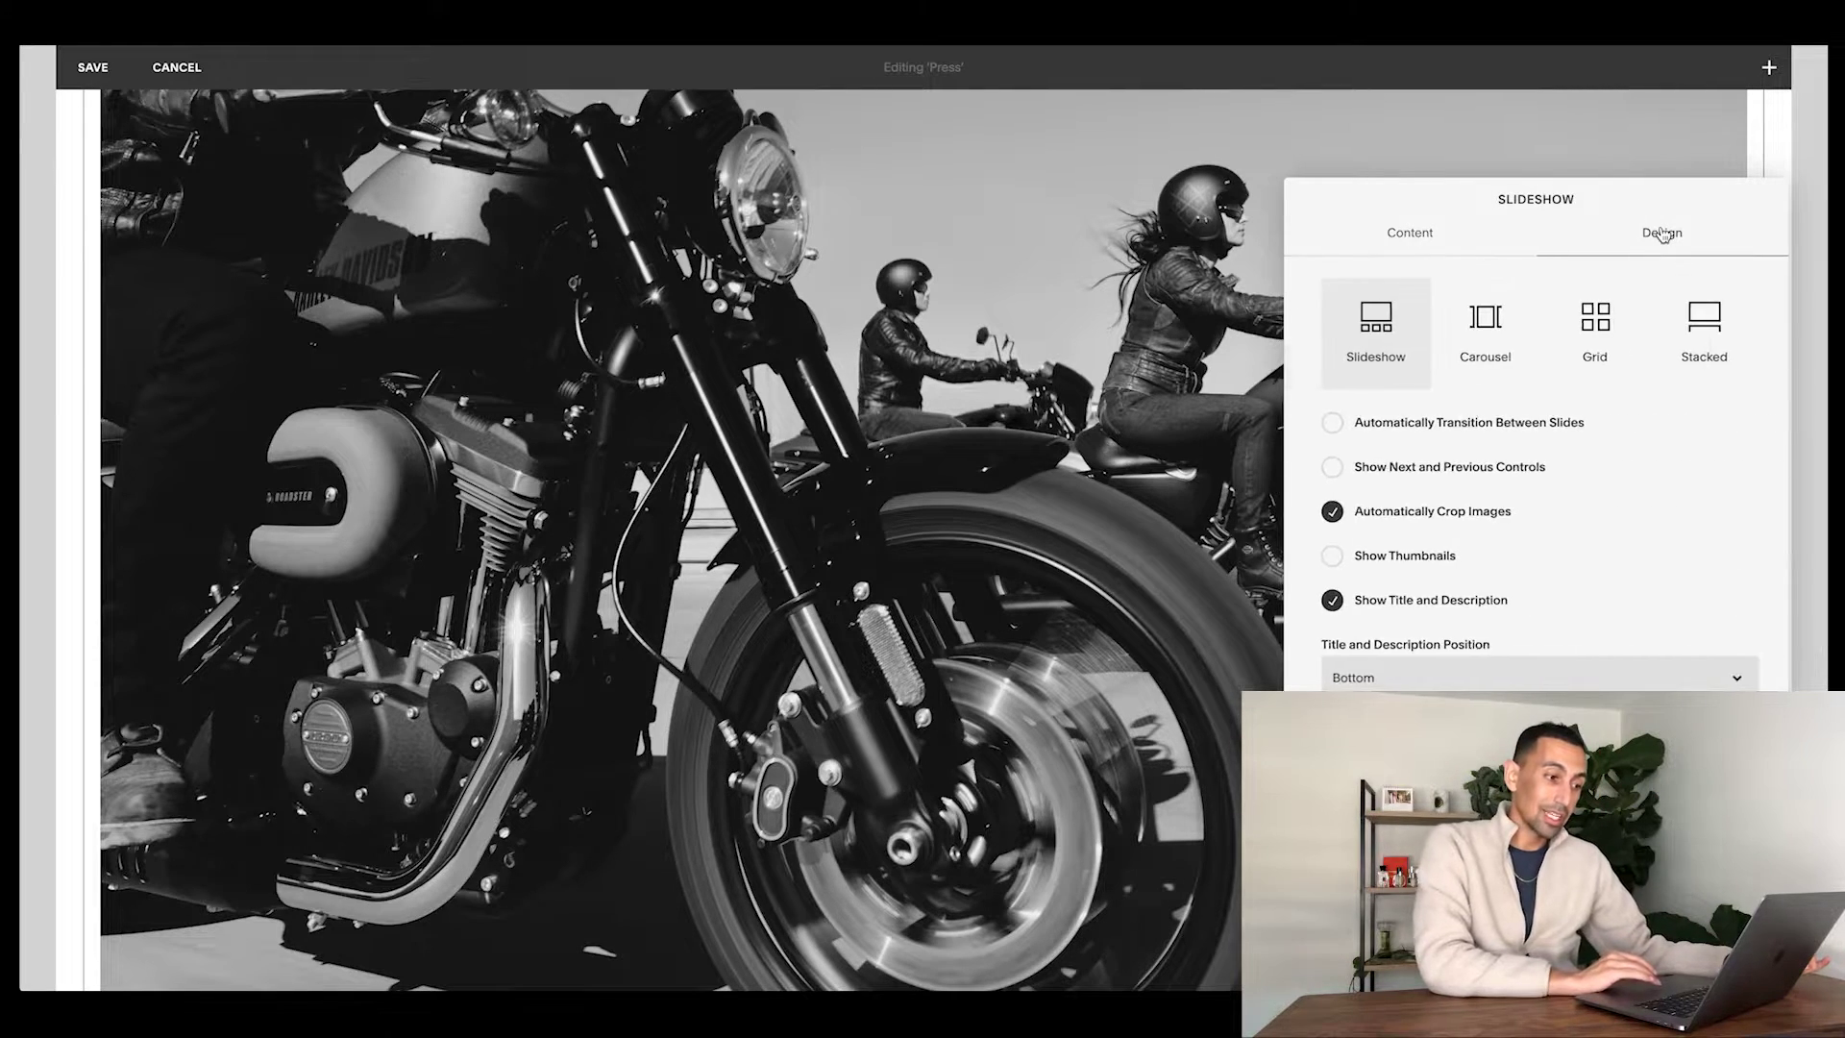
# - Switch the block to a grid layout: 3 images per row, uncropped, padding 35
pyautogui.click(1593, 322)
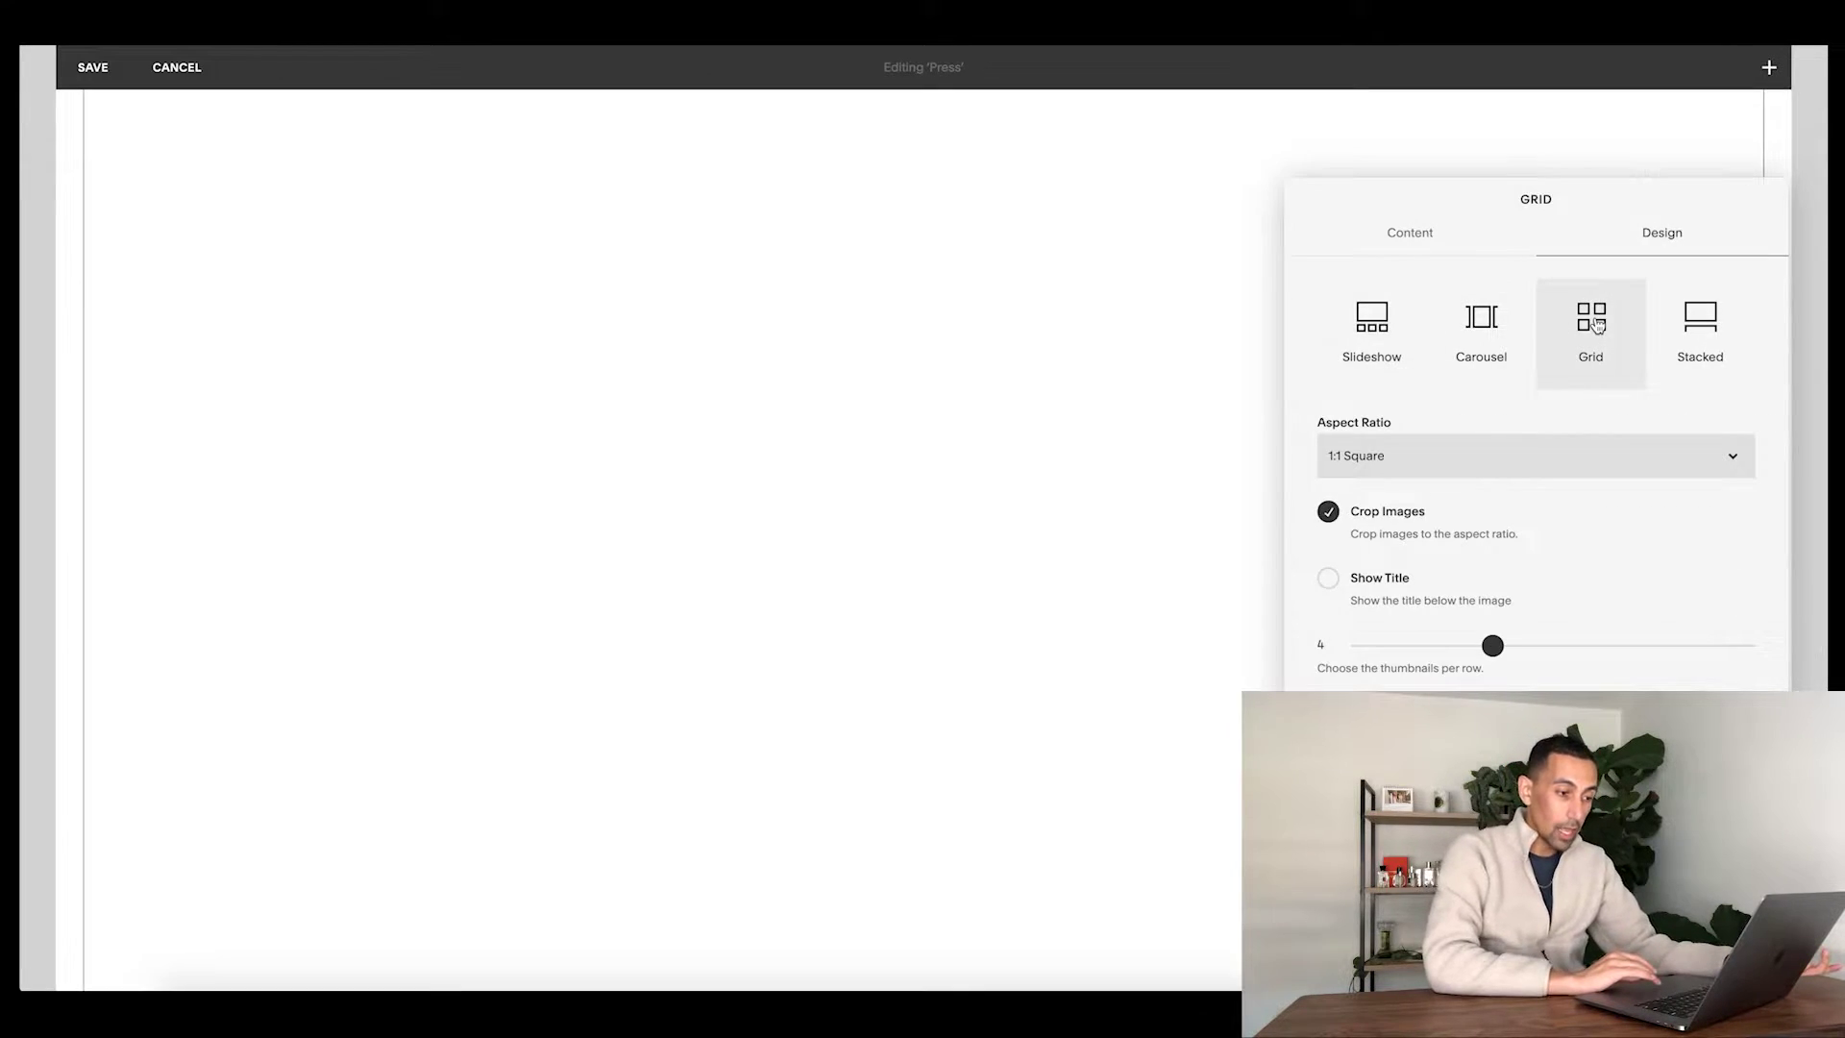
pyautogui.scroll(2, 1076, 557)
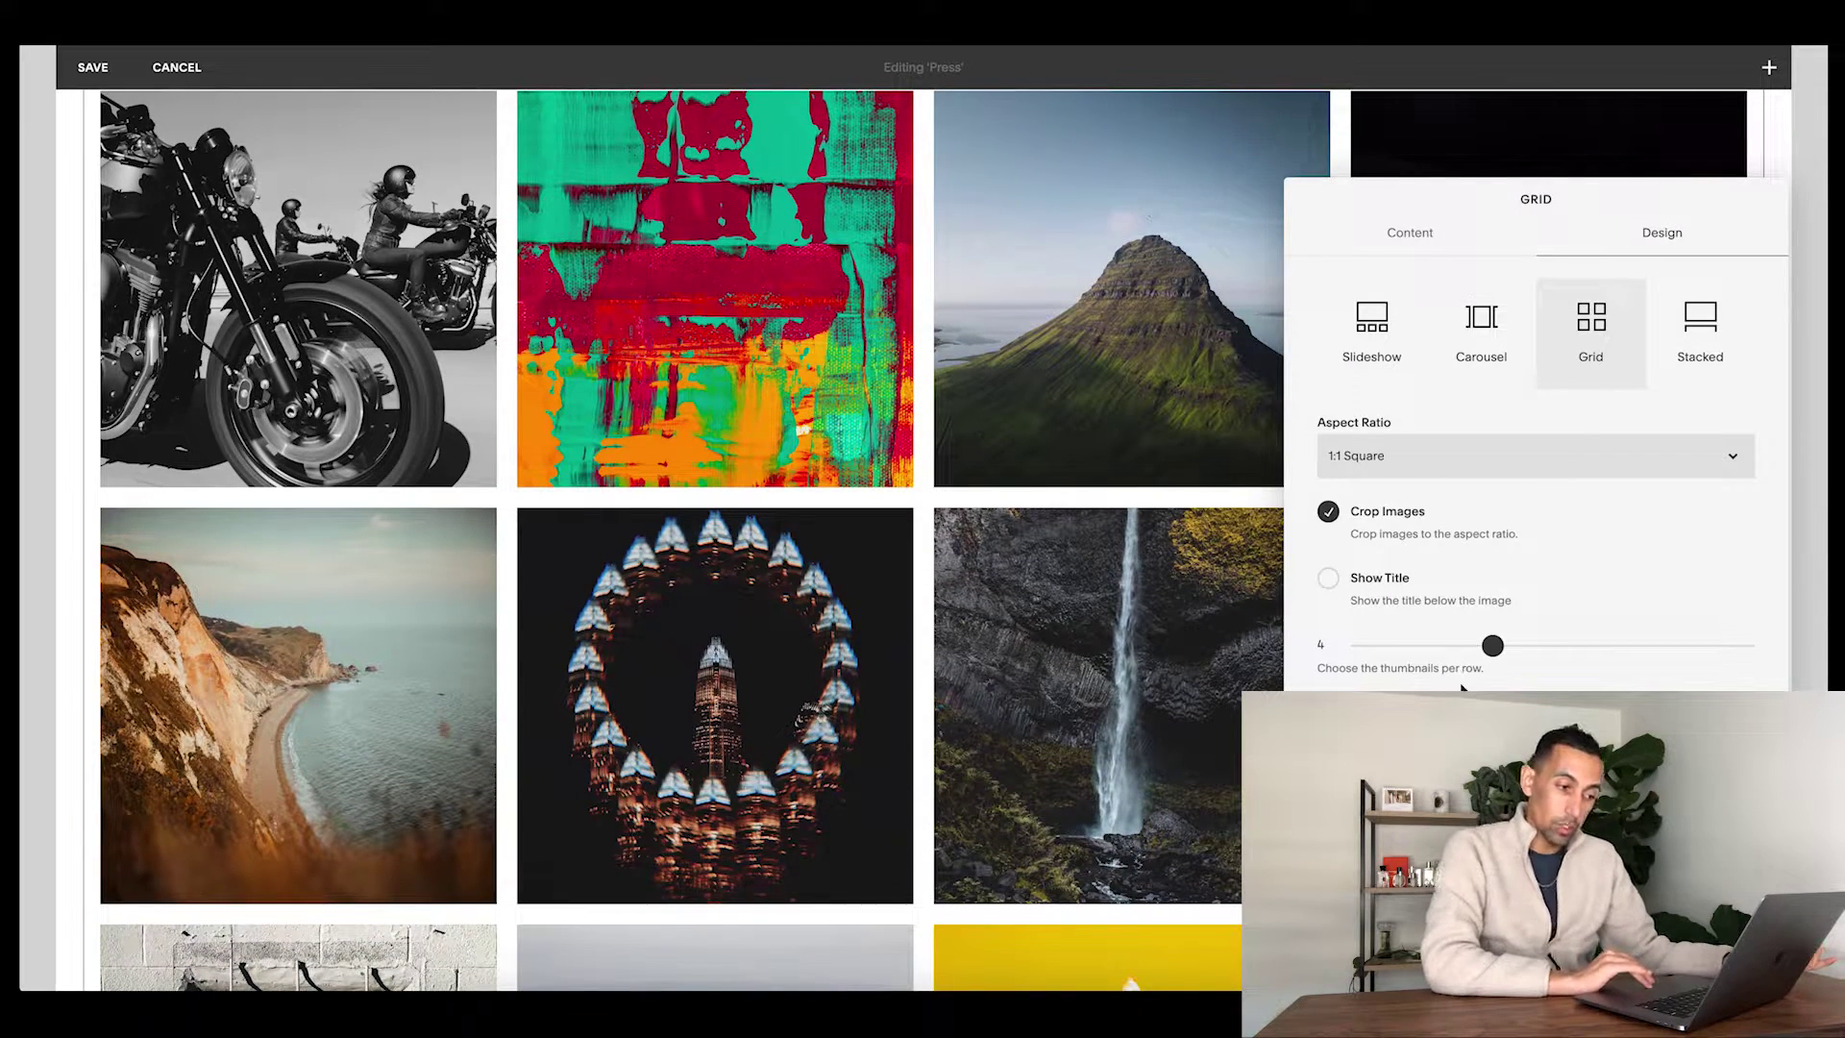
pyautogui.moveTo(1491, 647); pyautogui.dragTo(1451, 646)
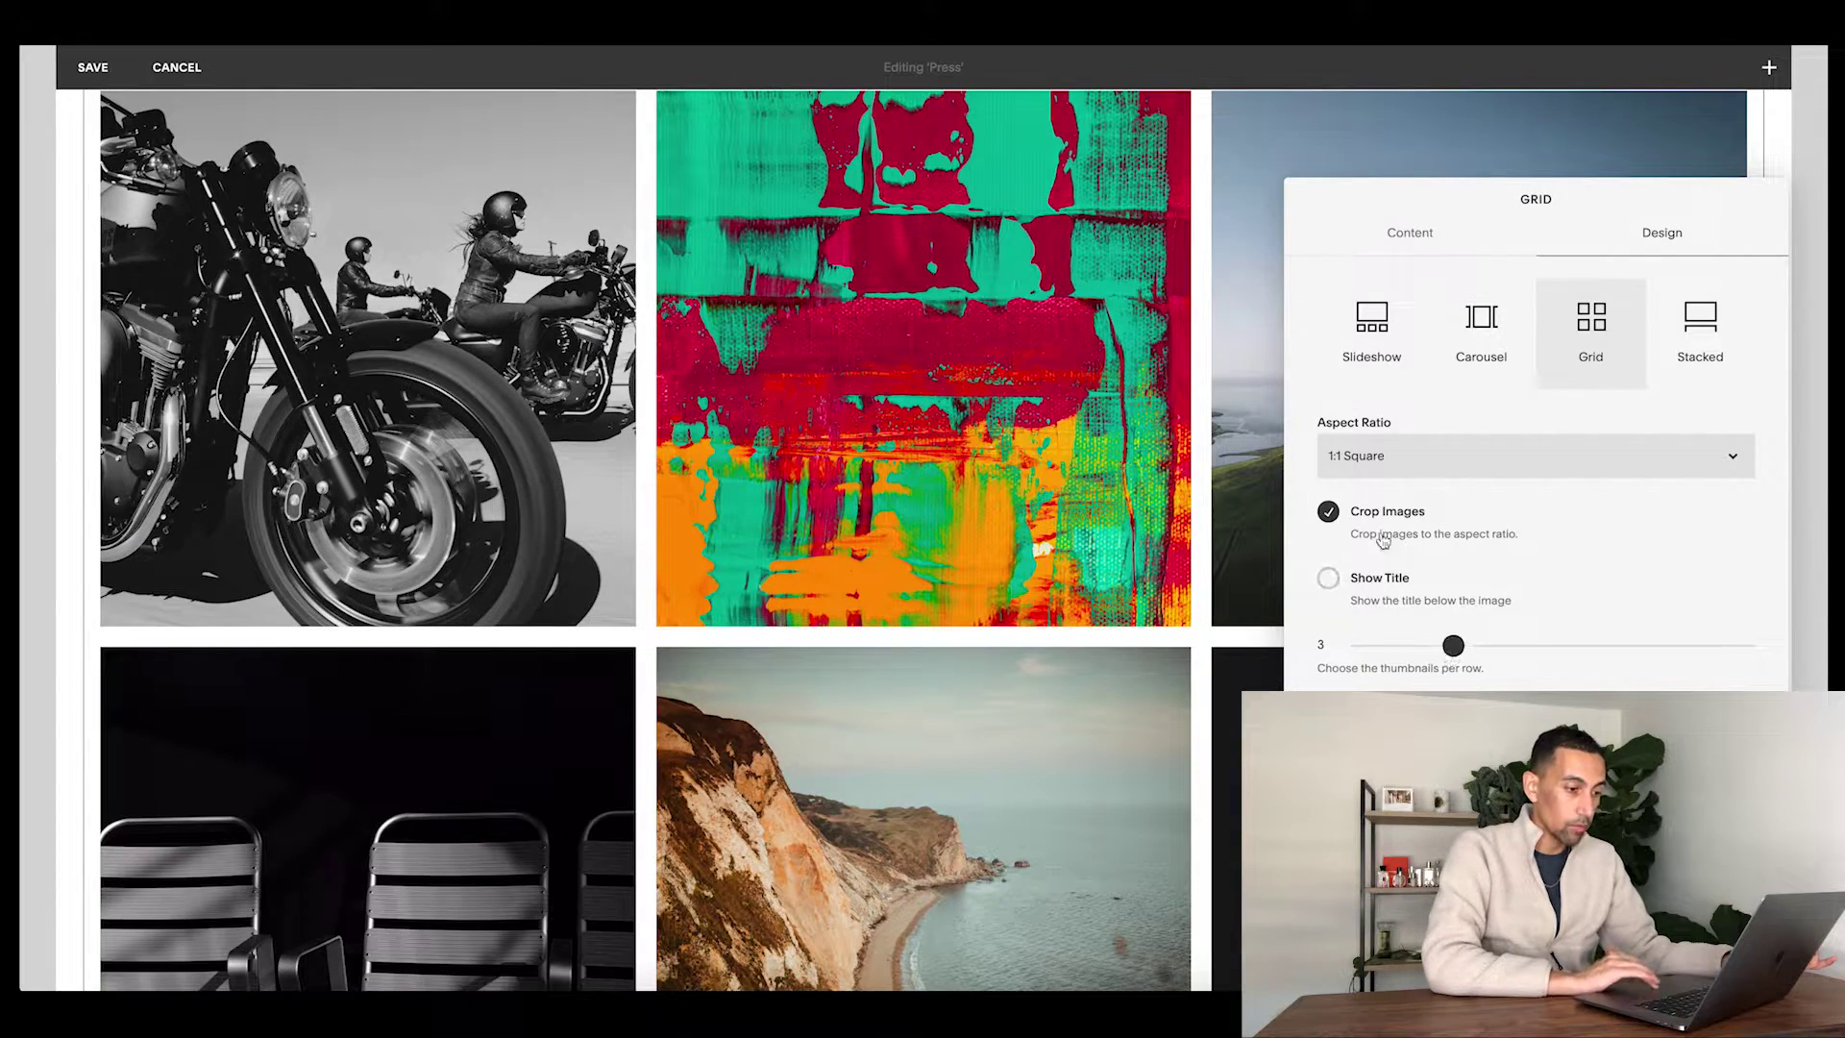
pyautogui.click(1330, 515)
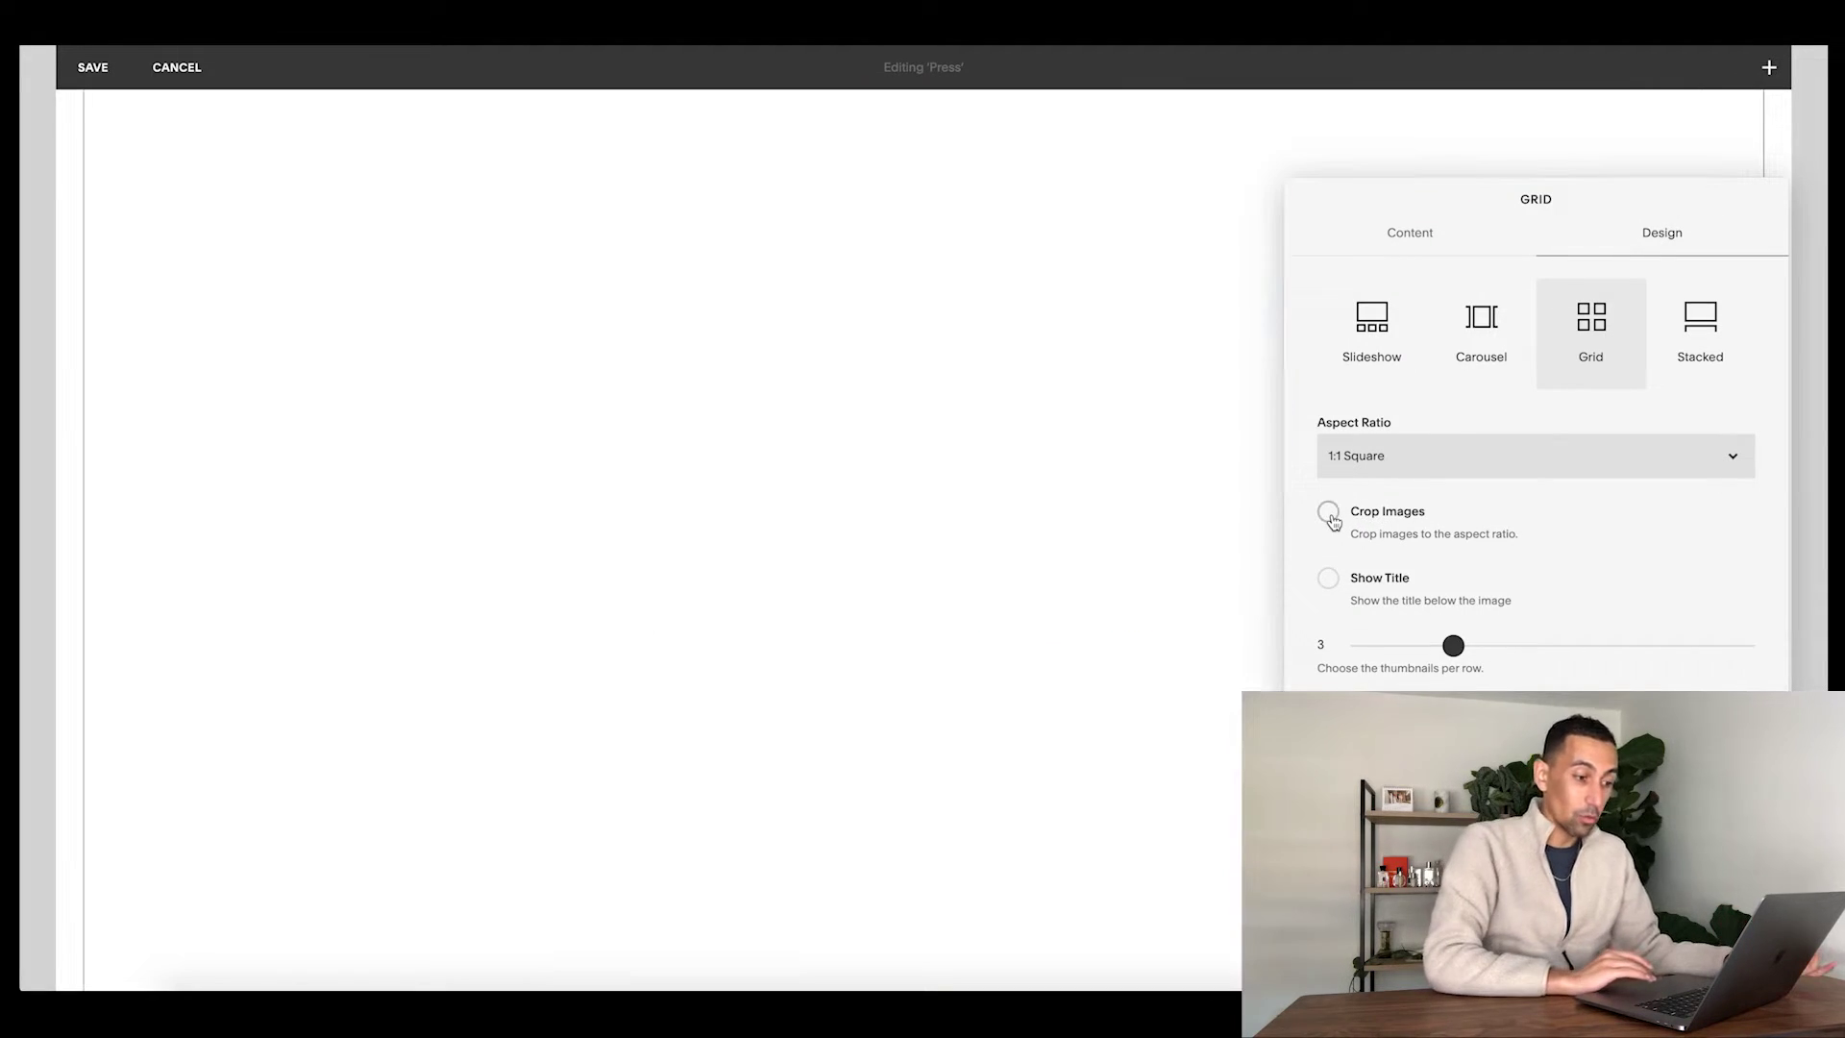
pyautogui.scroll(3, 623, 268)
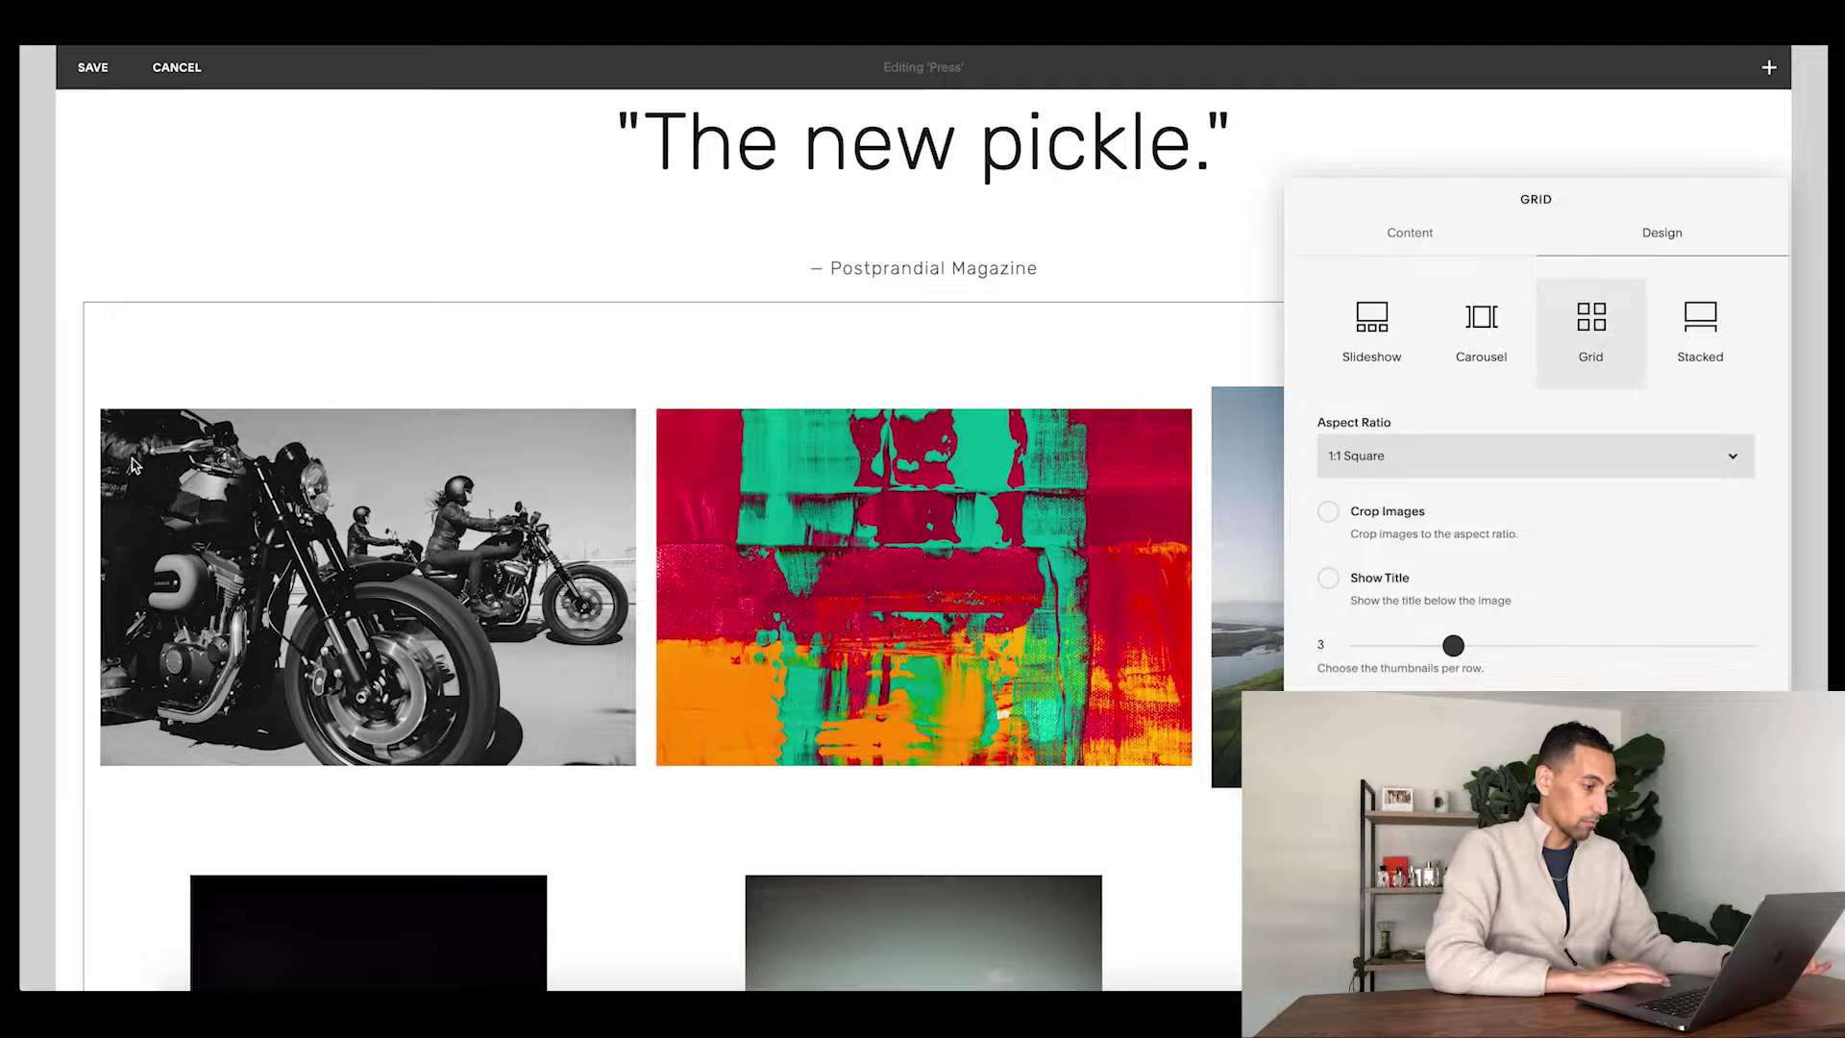
pyautogui.scroll(-8, 672, 538)
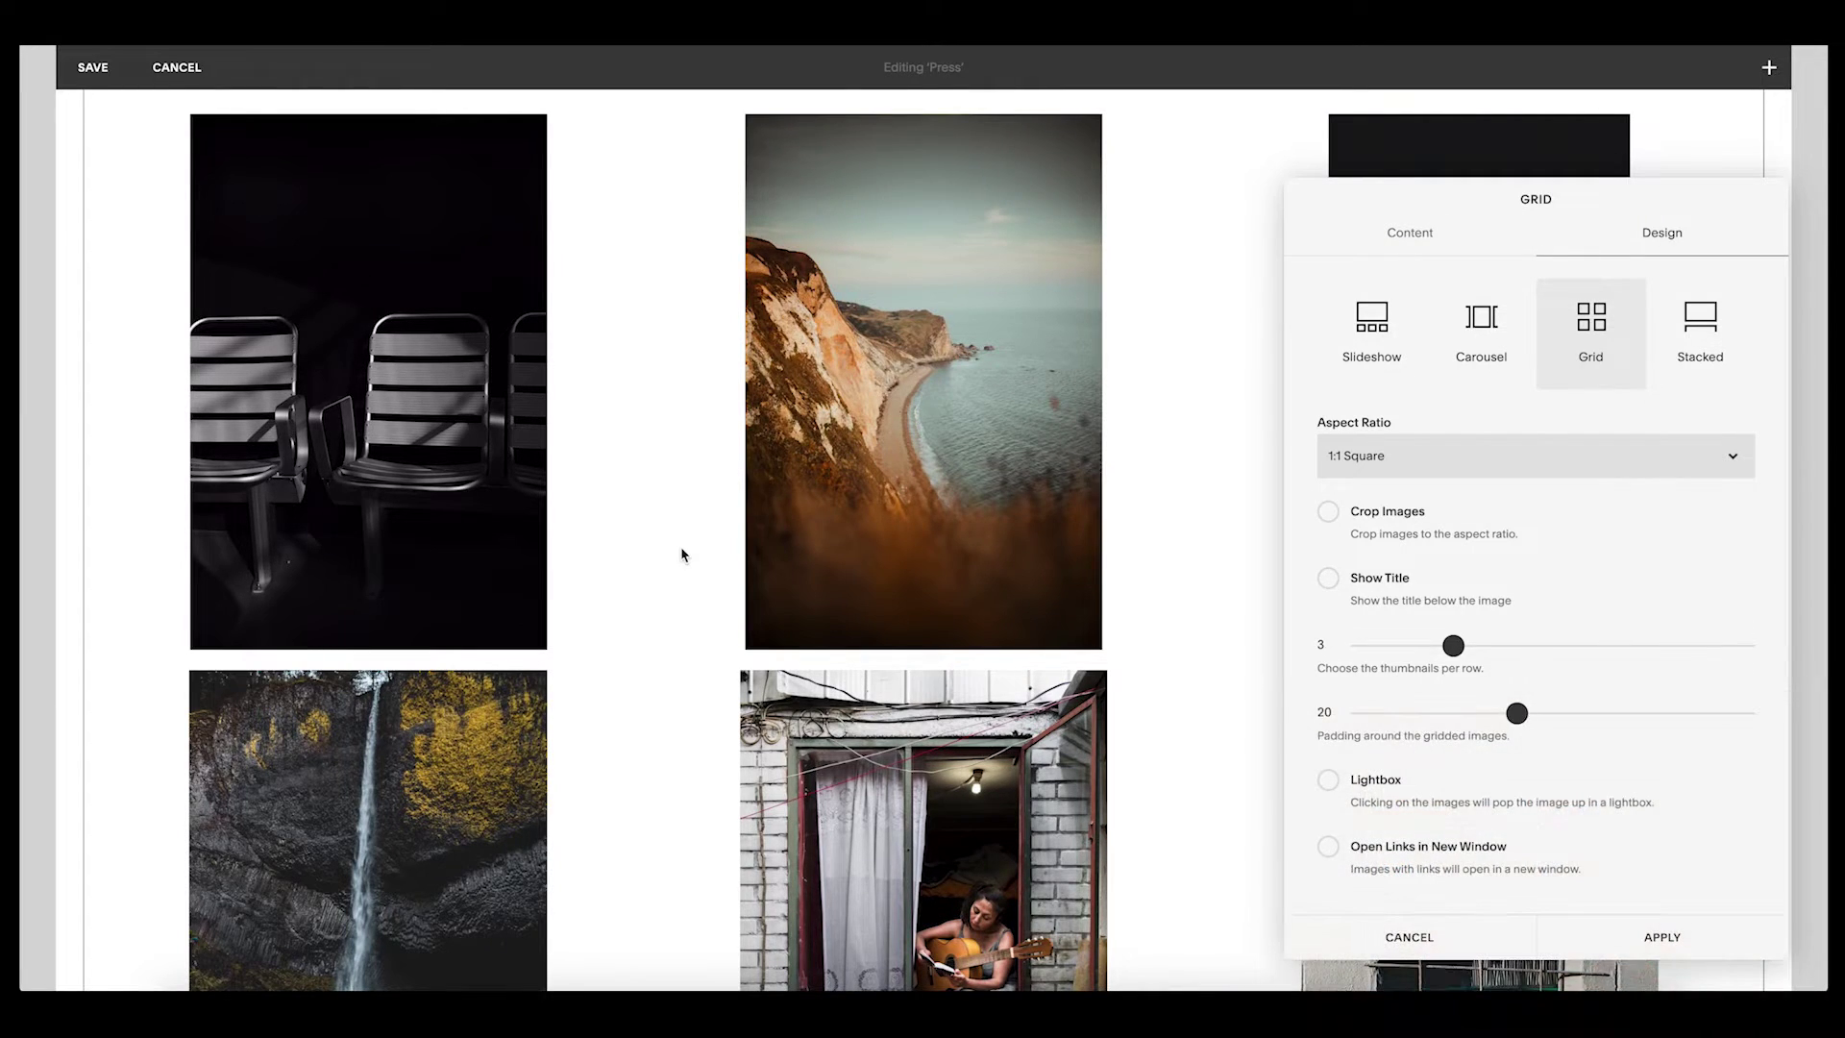
pyautogui.scroll(2, 681, 555)
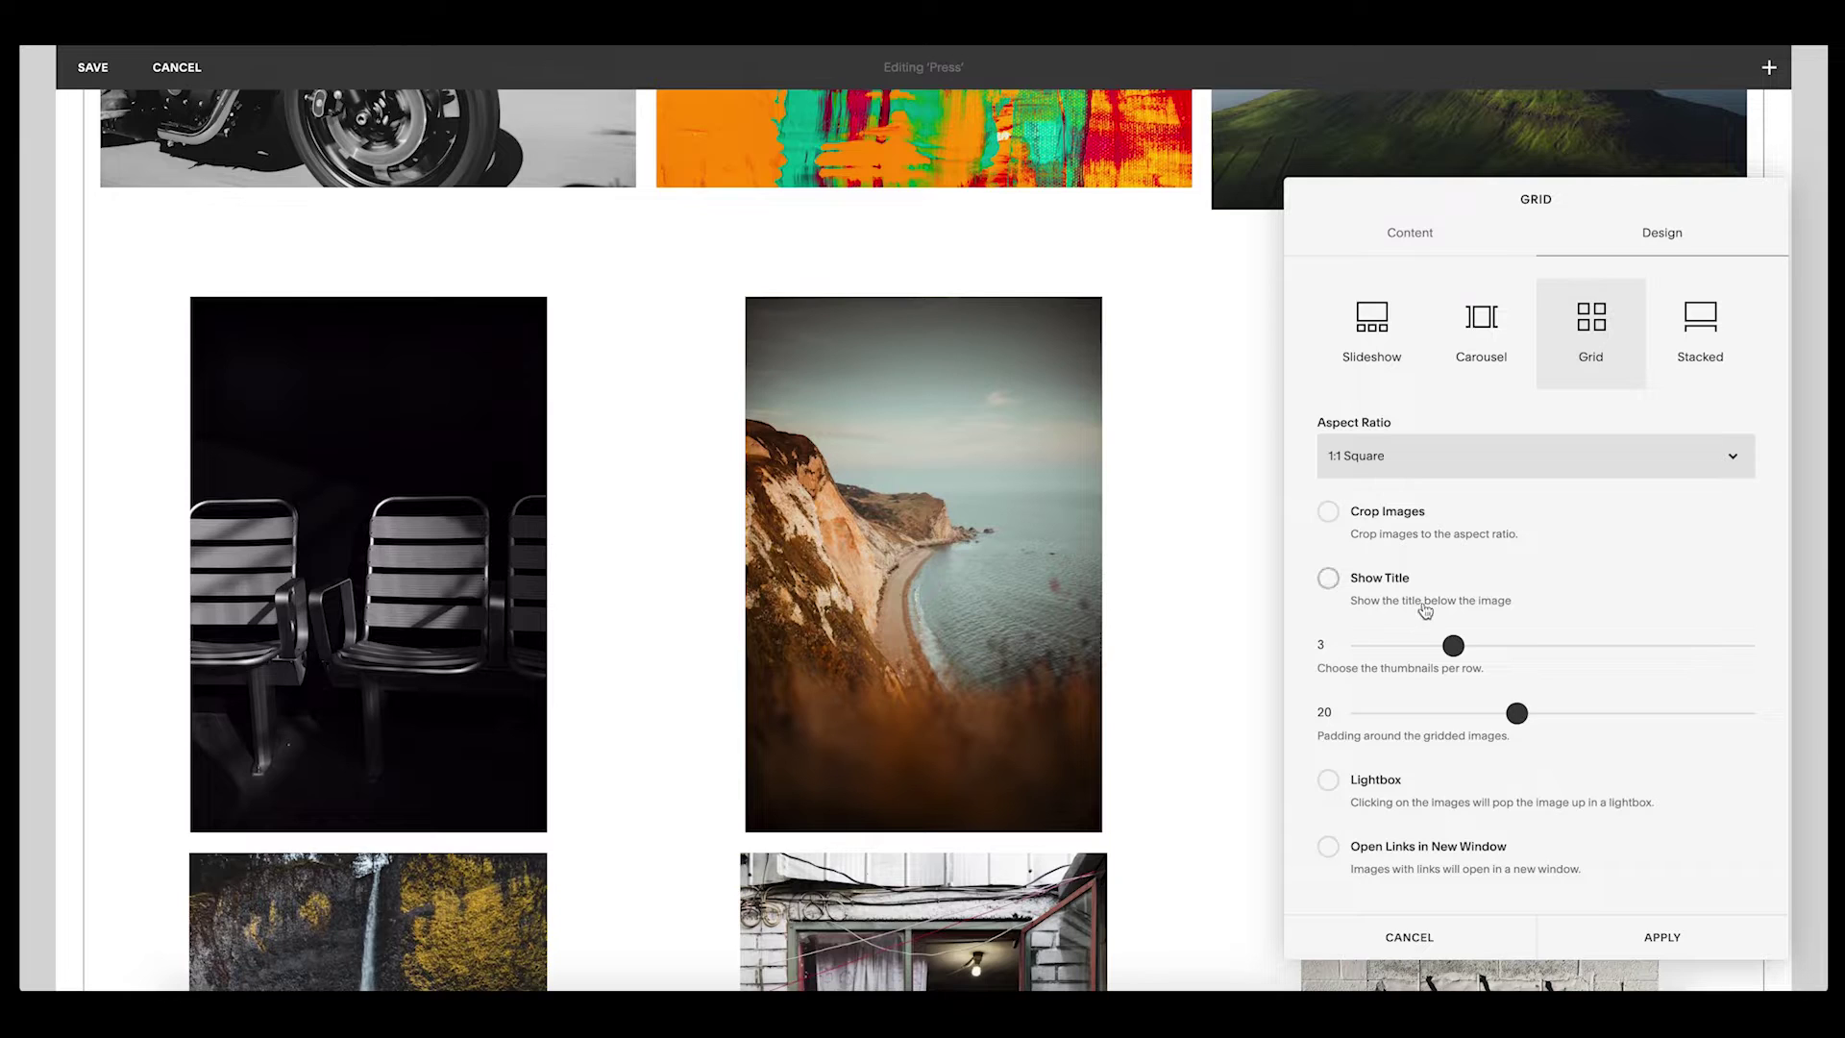
pyautogui.moveTo(1521, 716); pyautogui.dragTo(1628, 713)
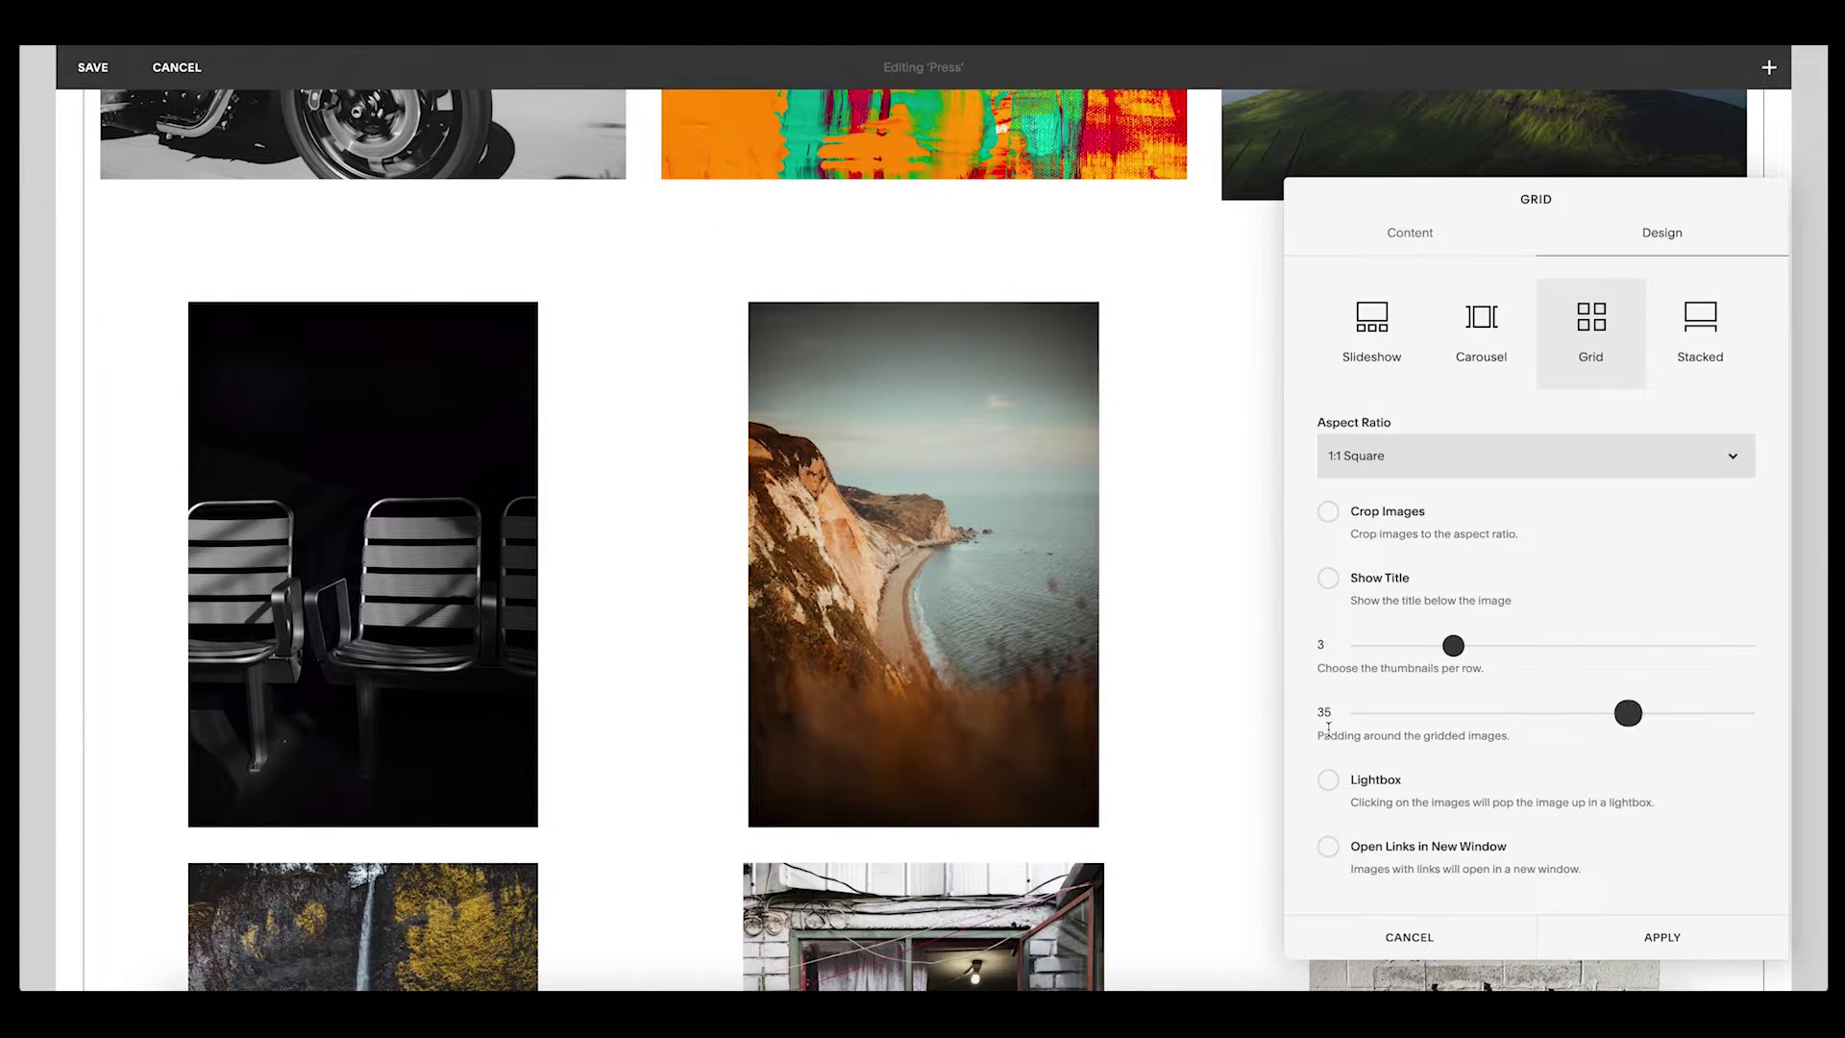
pyautogui.scroll(7, 700, 589)
pyautogui.scroll(-4, 700, 589)
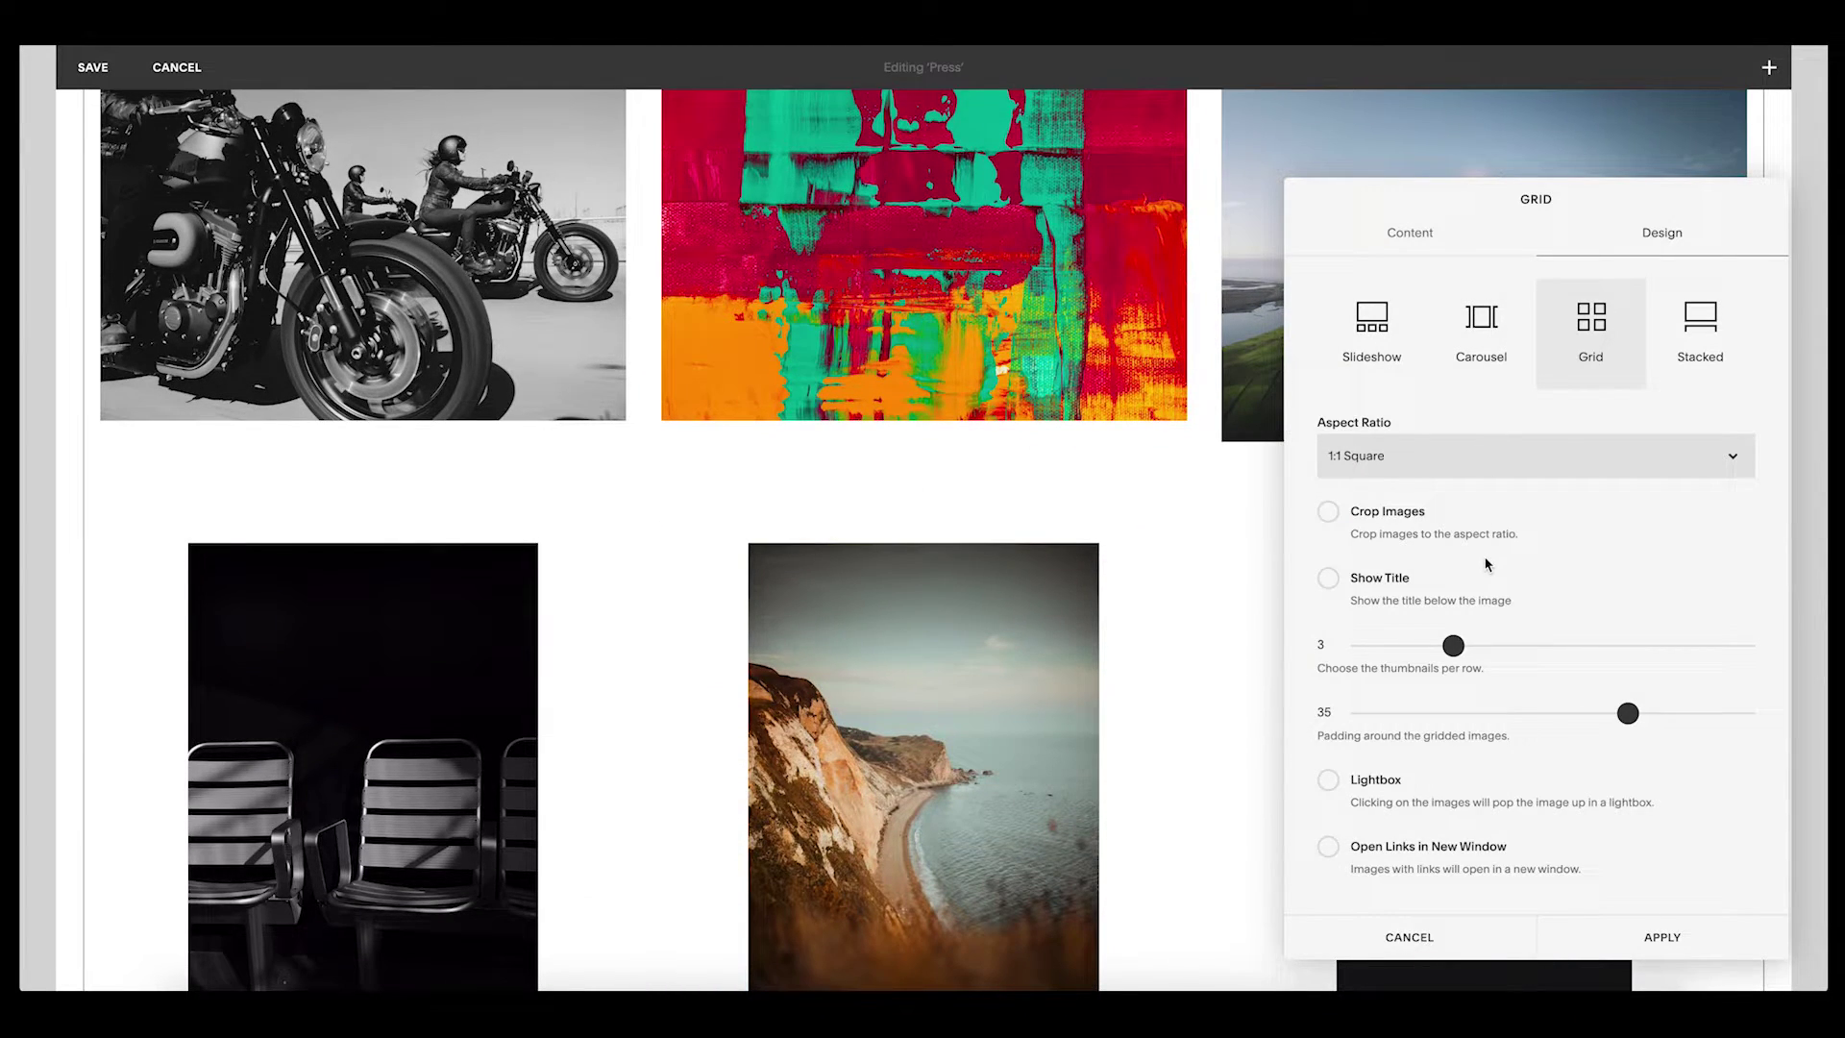
# - Close the gallery grid settings and save the Press page changes
pyautogui.click(1411, 250)
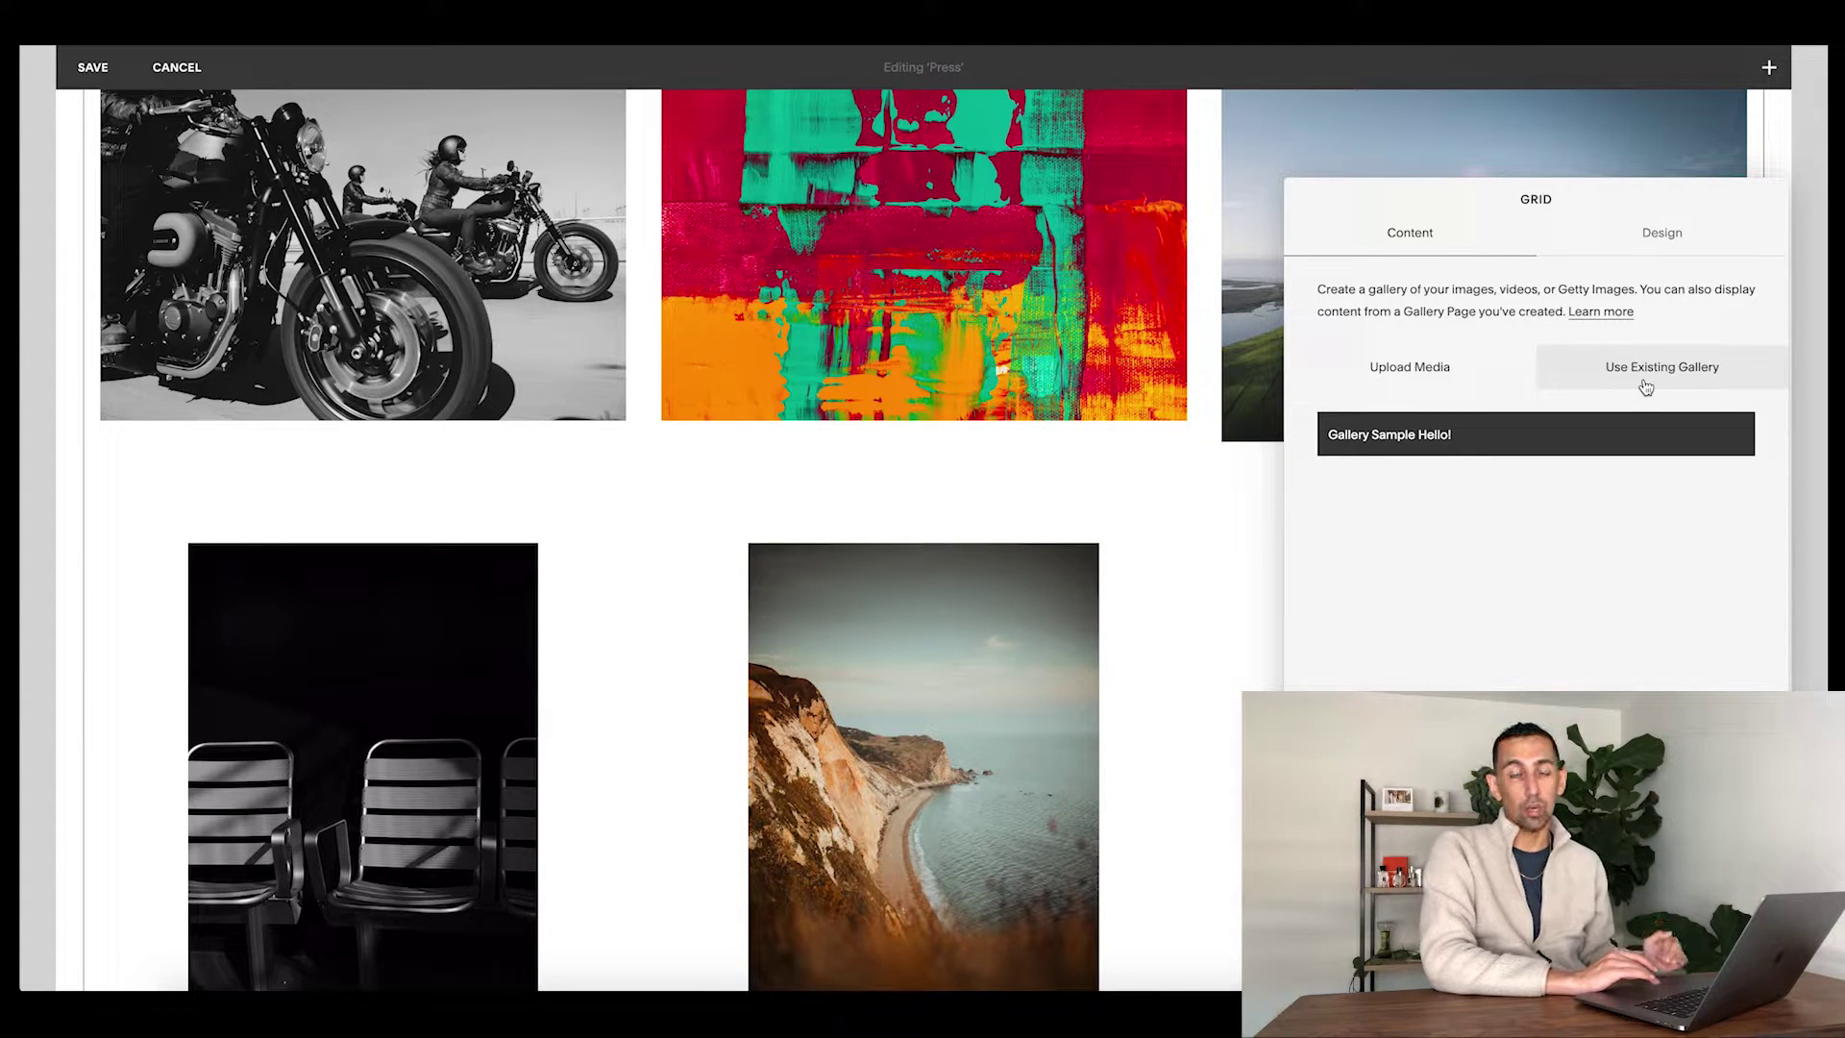
pyautogui.click(1794, 553)
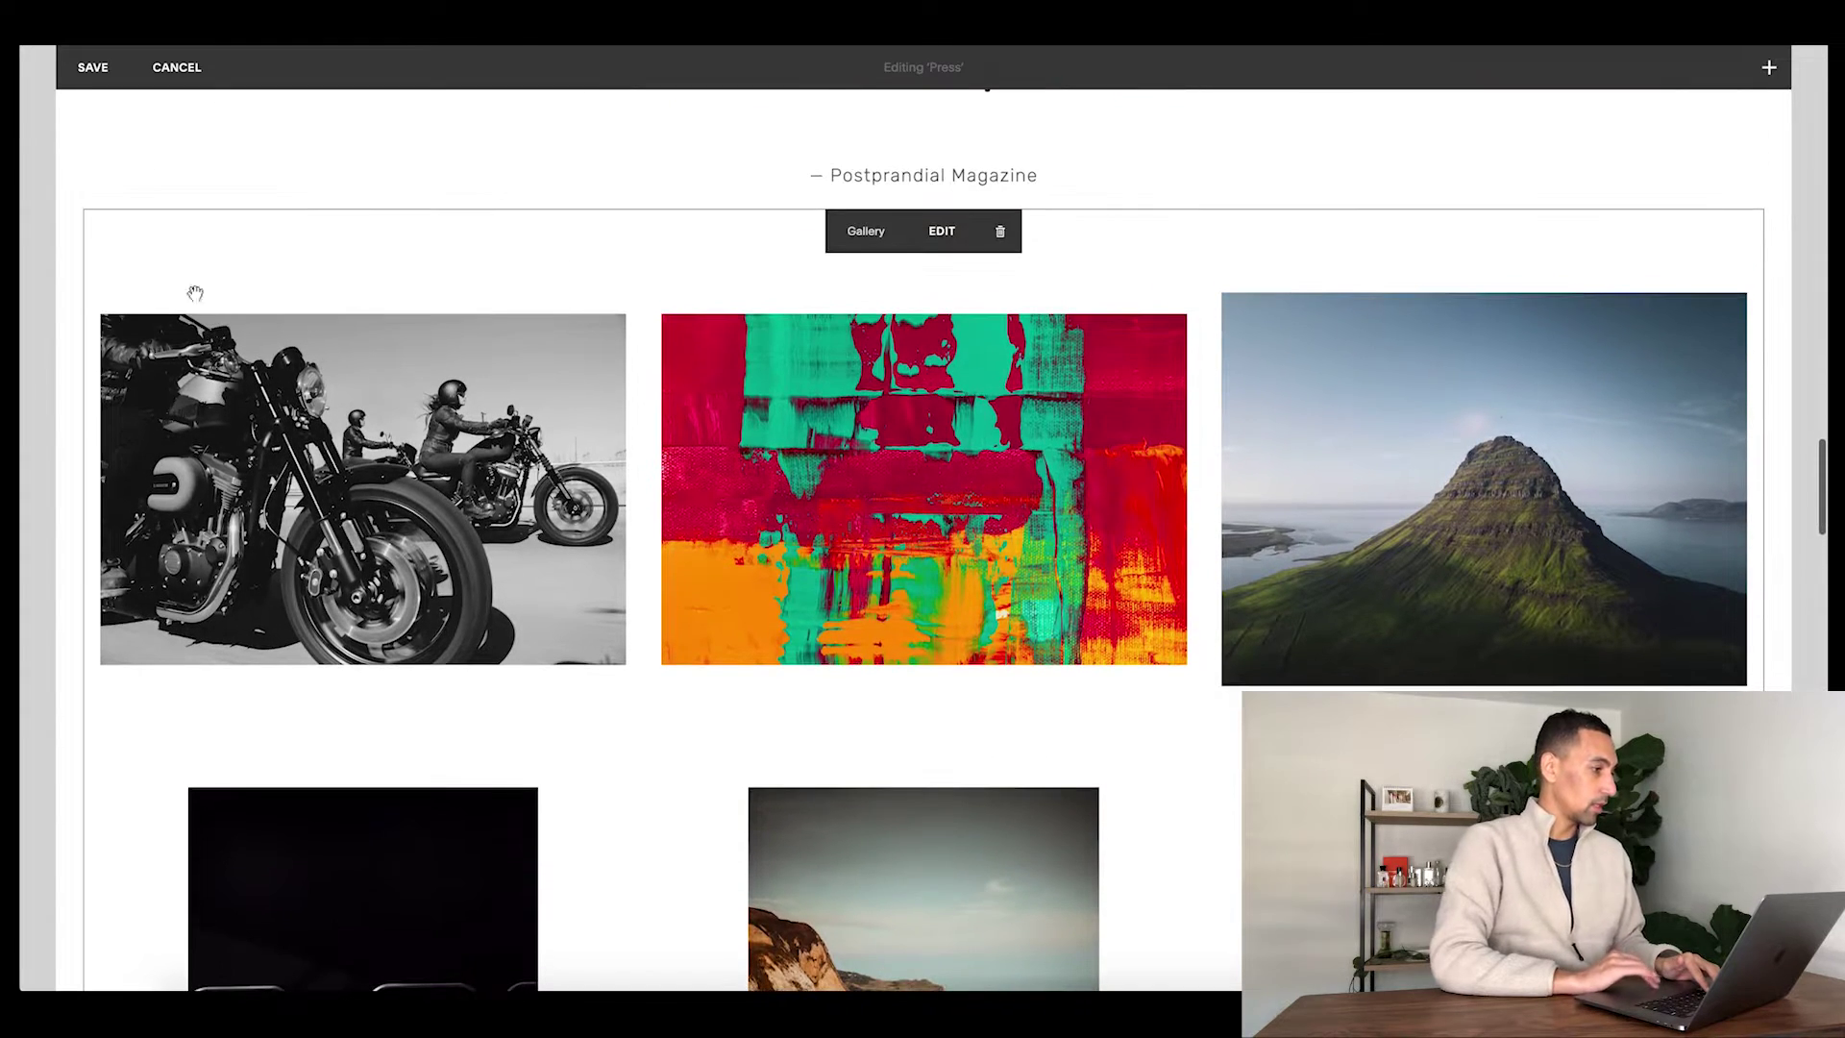
pyautogui.click(92, 67)
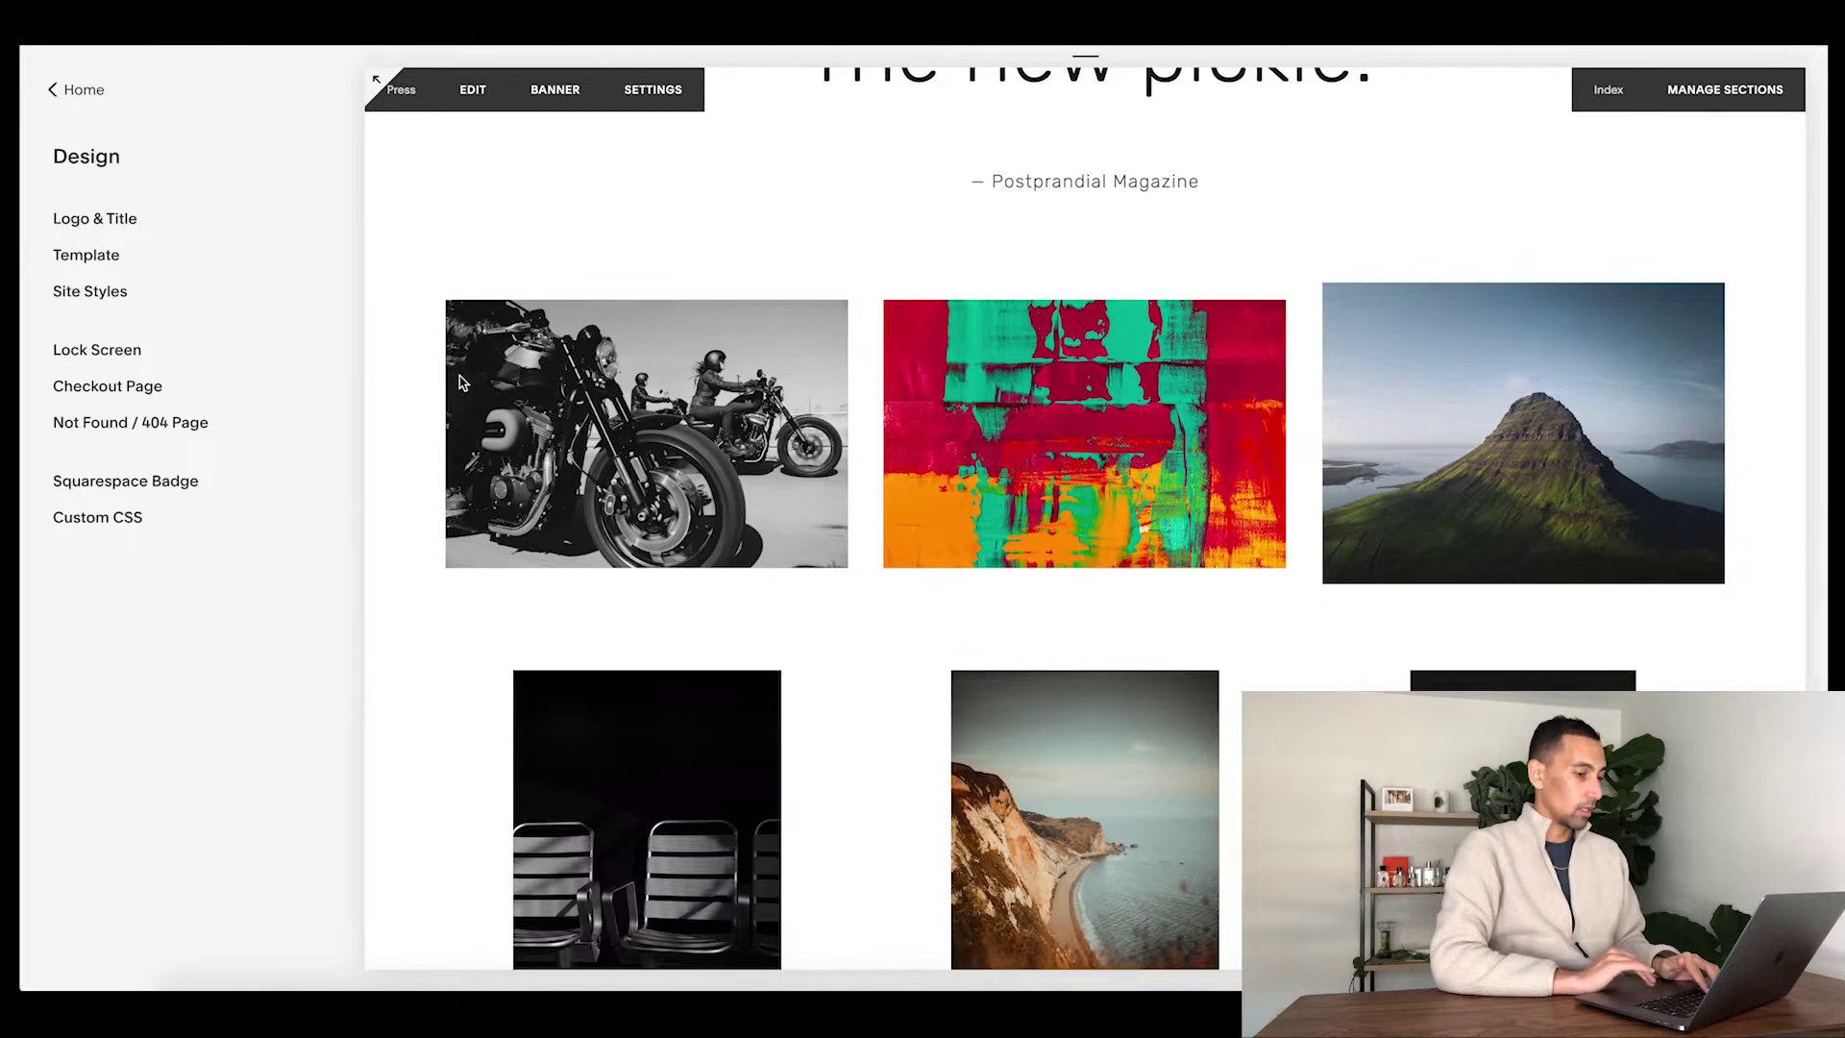
pyautogui.click(82, 109)
# - Add a blank Not Linked page titled 'Gallery Sample Hello & Hi!' and start editing it
pyautogui.click(82, 423)
pyautogui.scroll(-5, 175, 603)
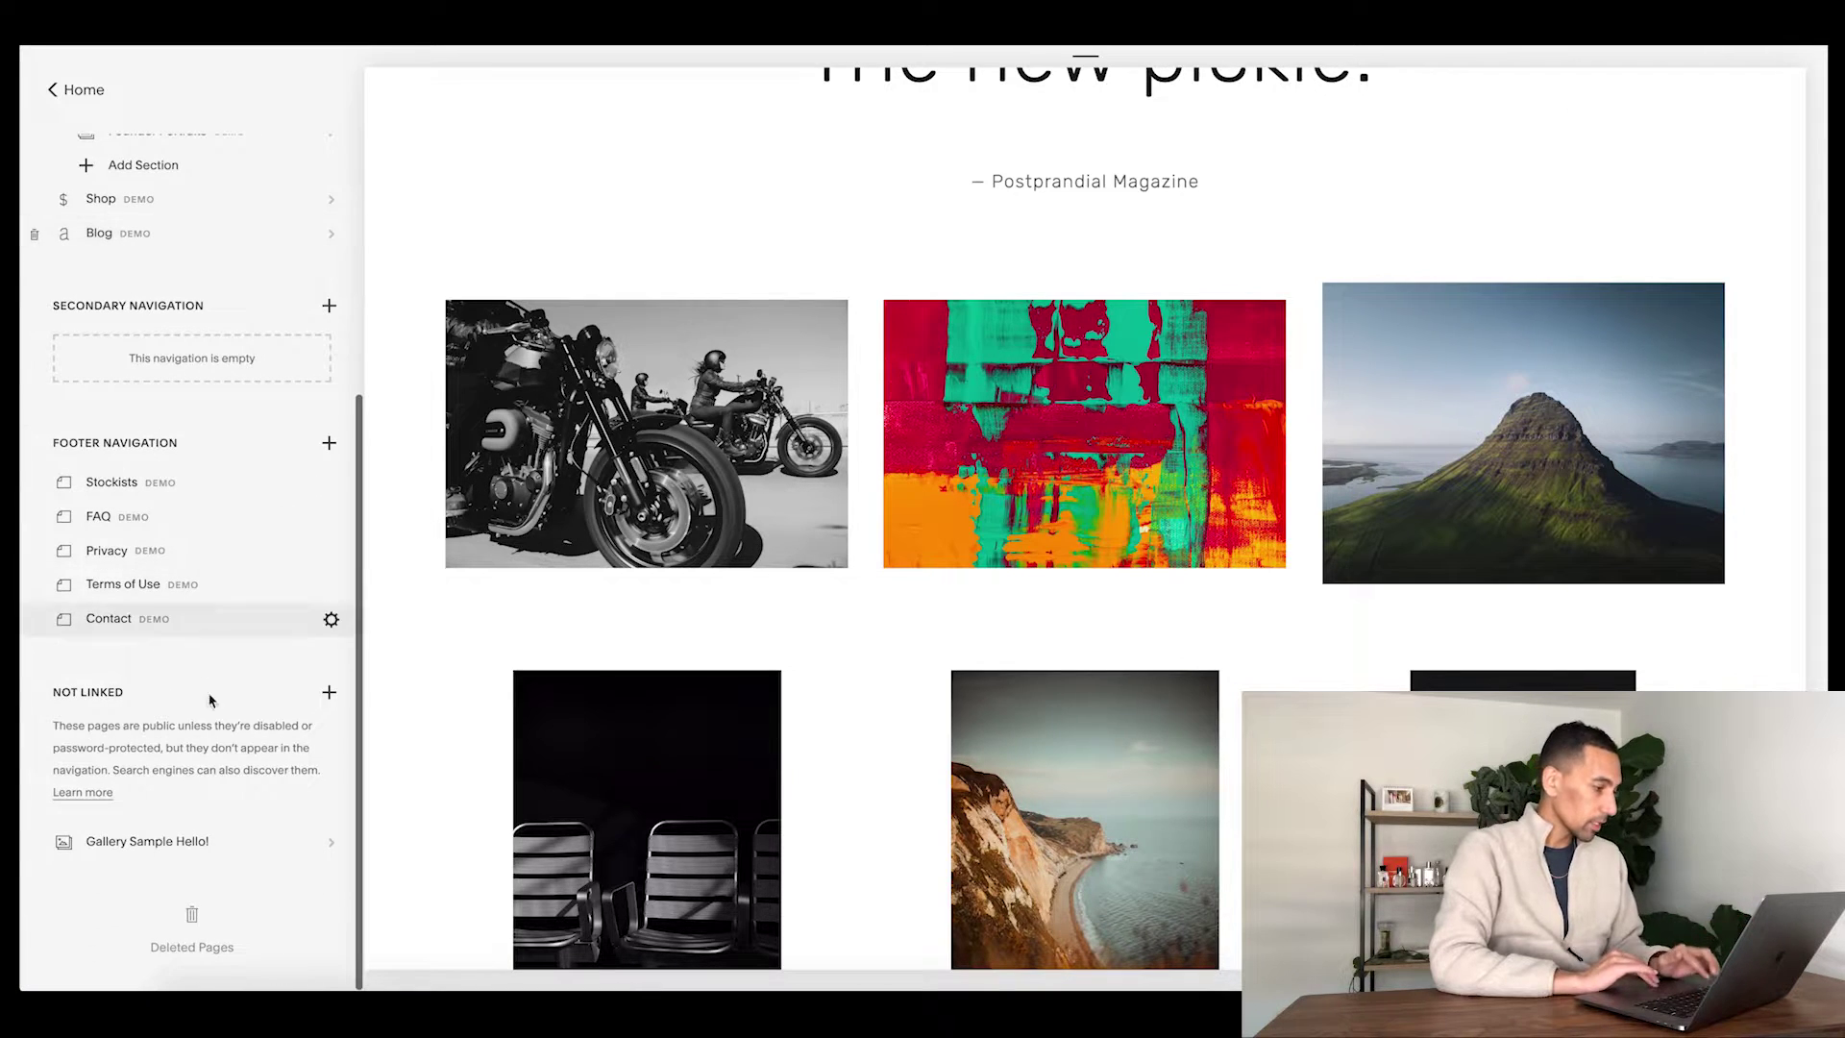
pyautogui.click(329, 692)
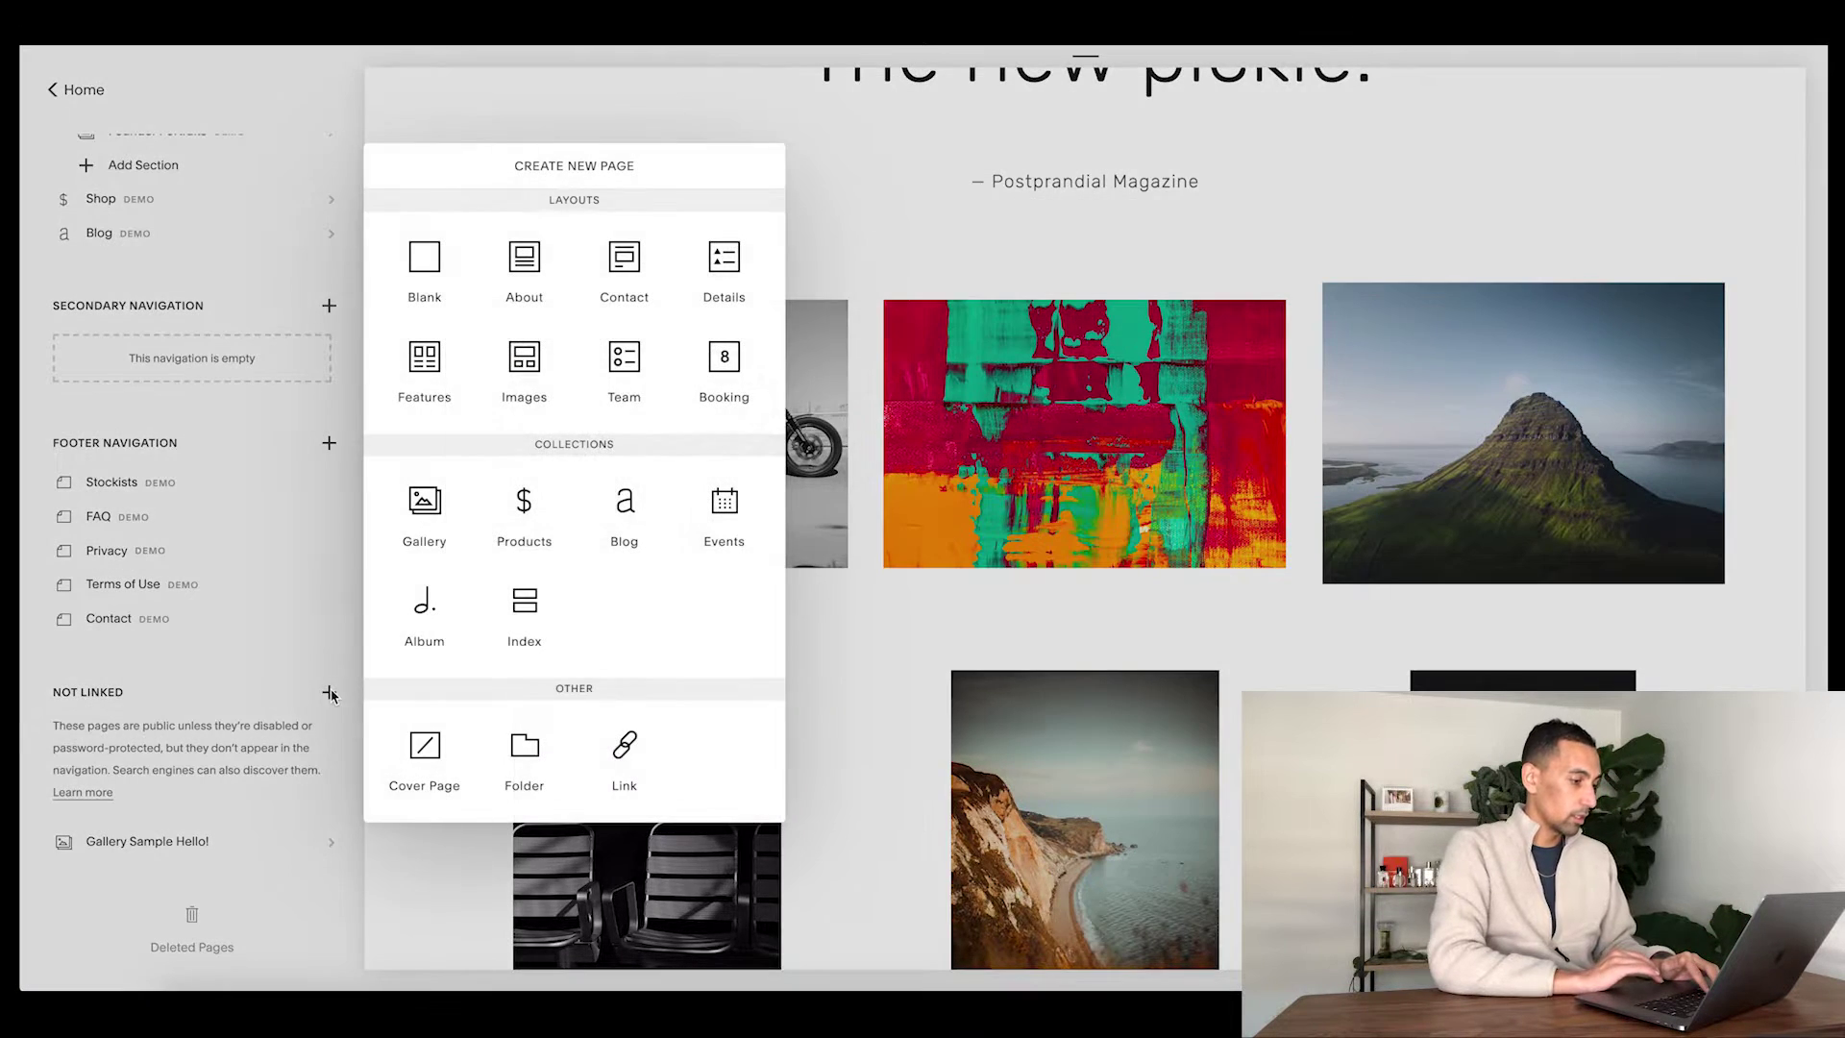
pyautogui.click(417, 314)
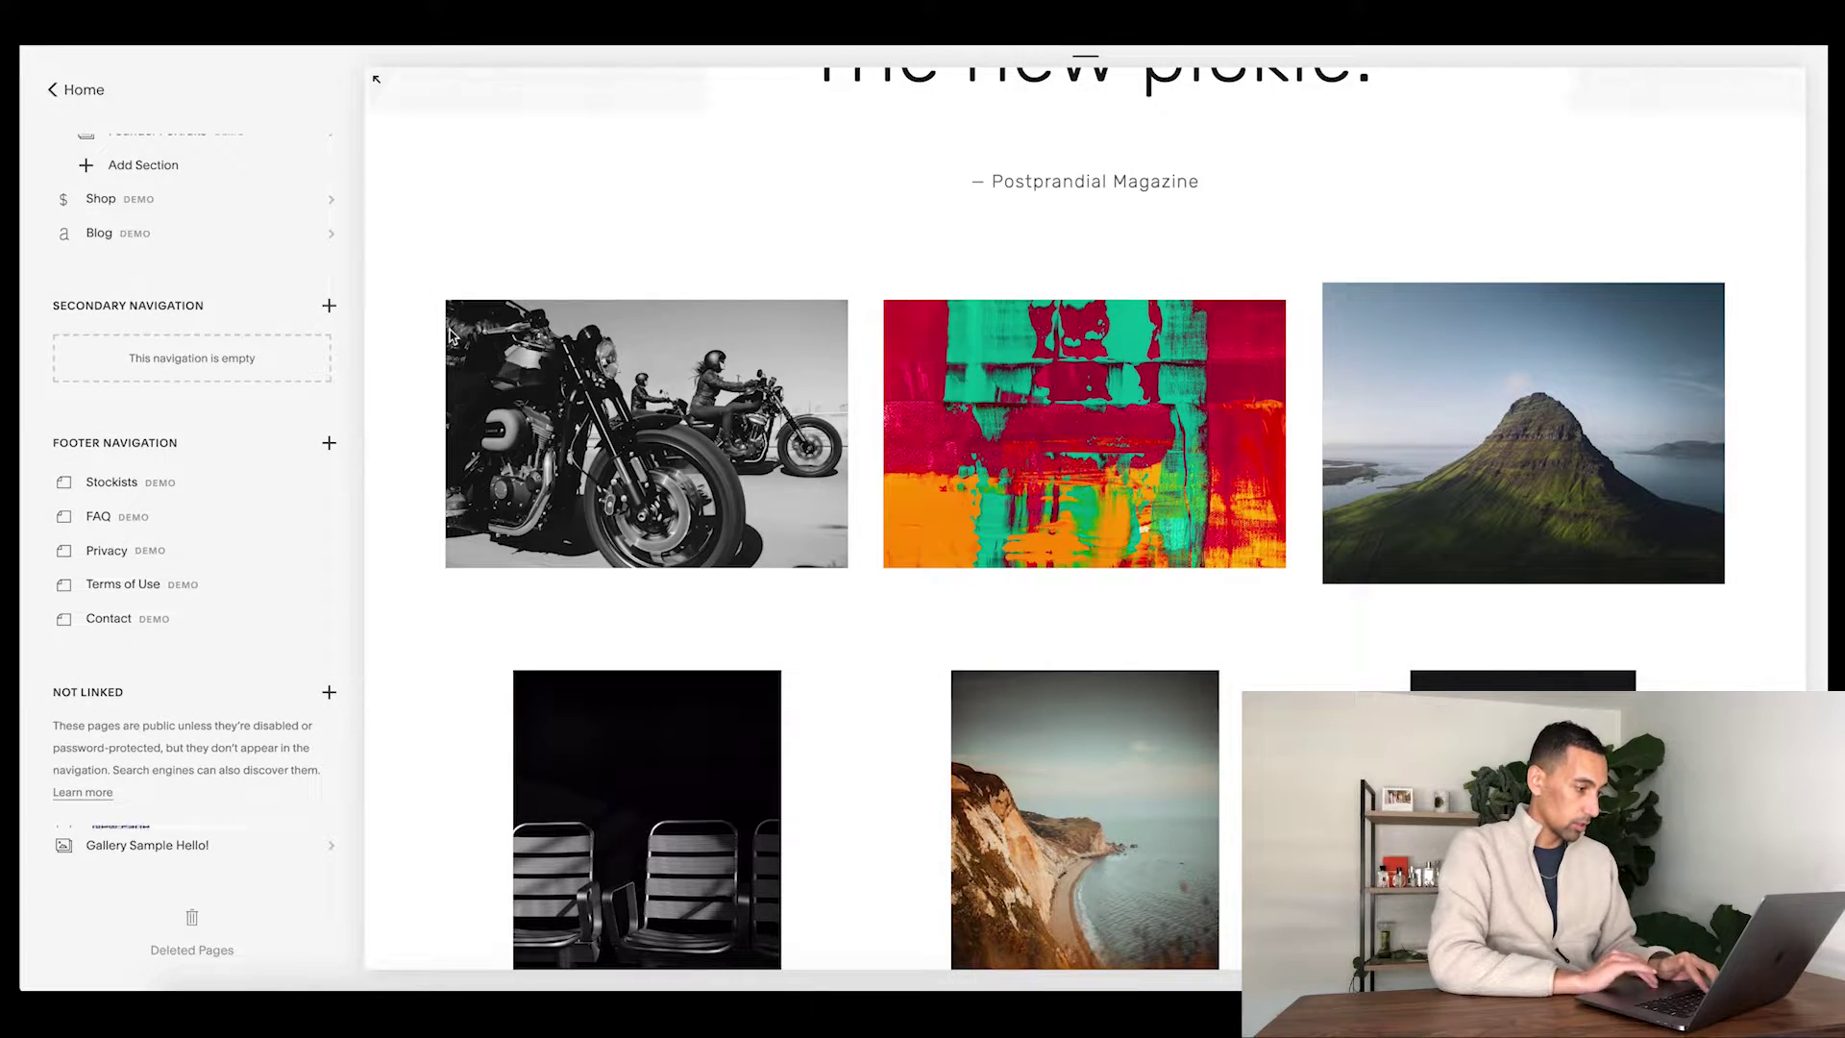
pyautogui.write('Gallery Sample Hello & Hi!')
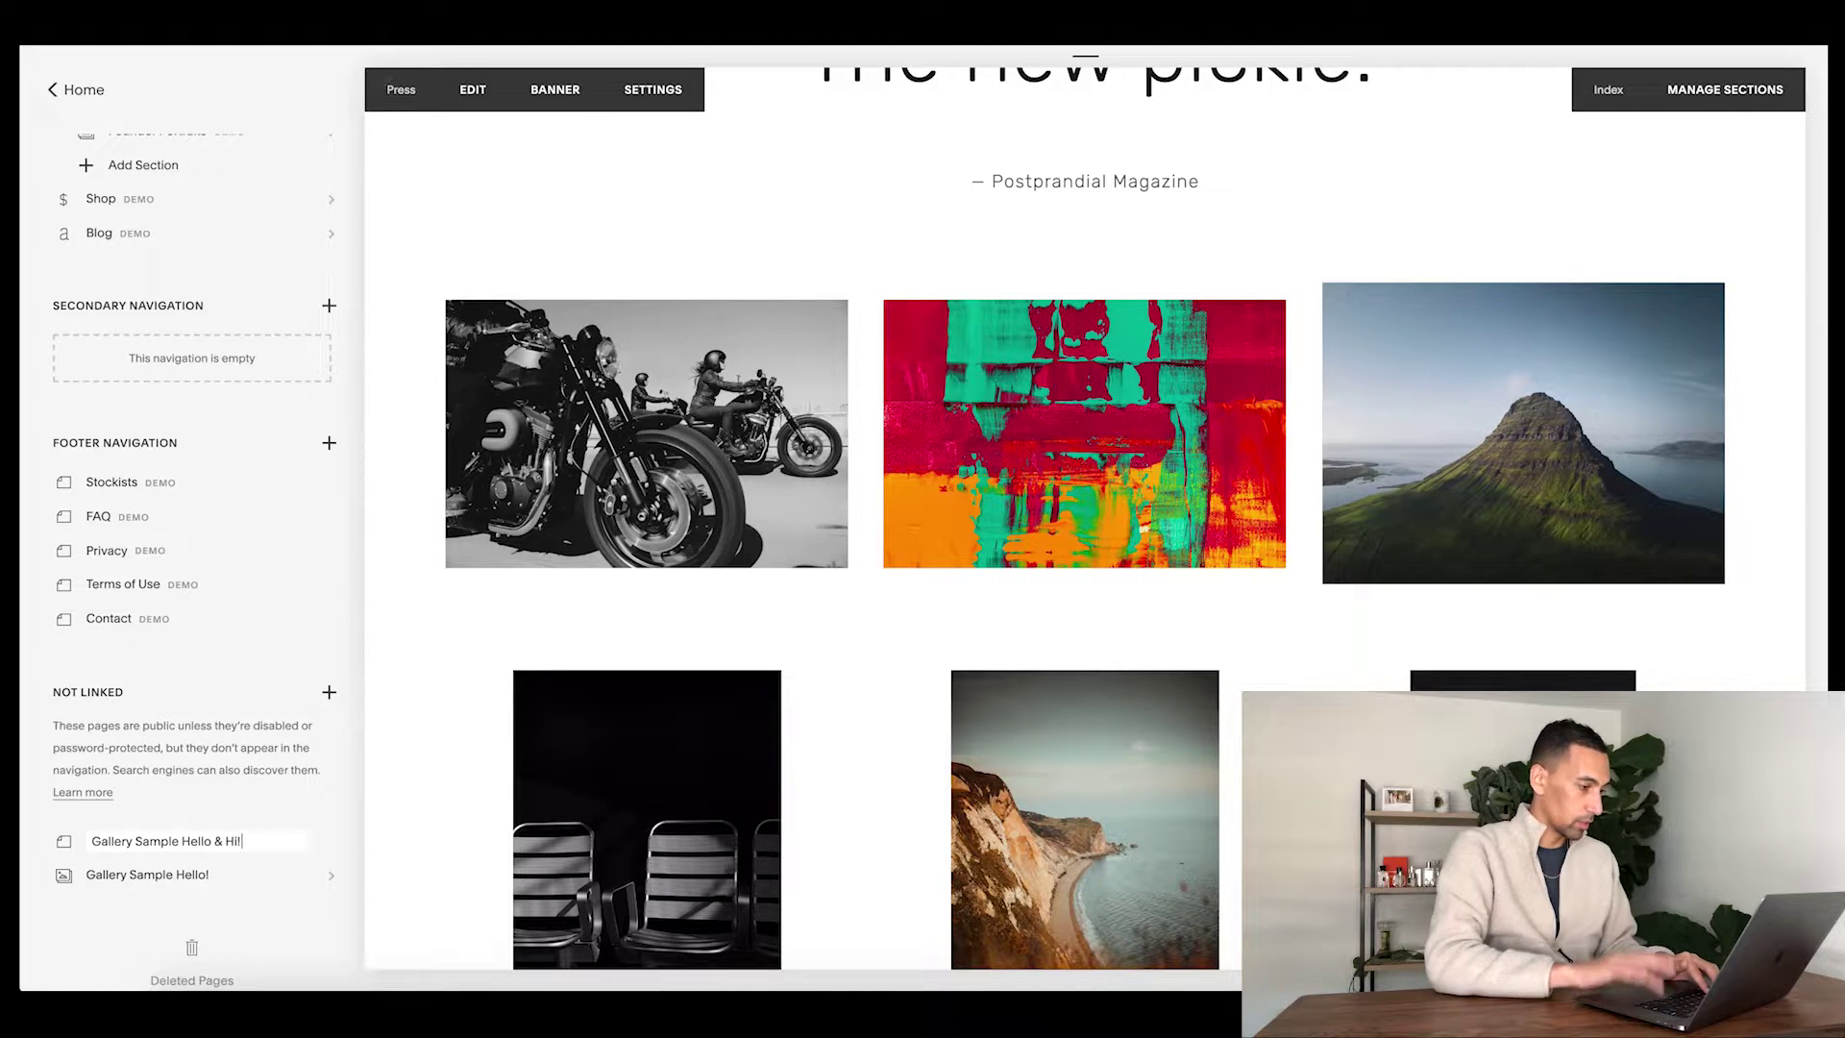
pyautogui.press('Return')
pyautogui.click(596, 227)
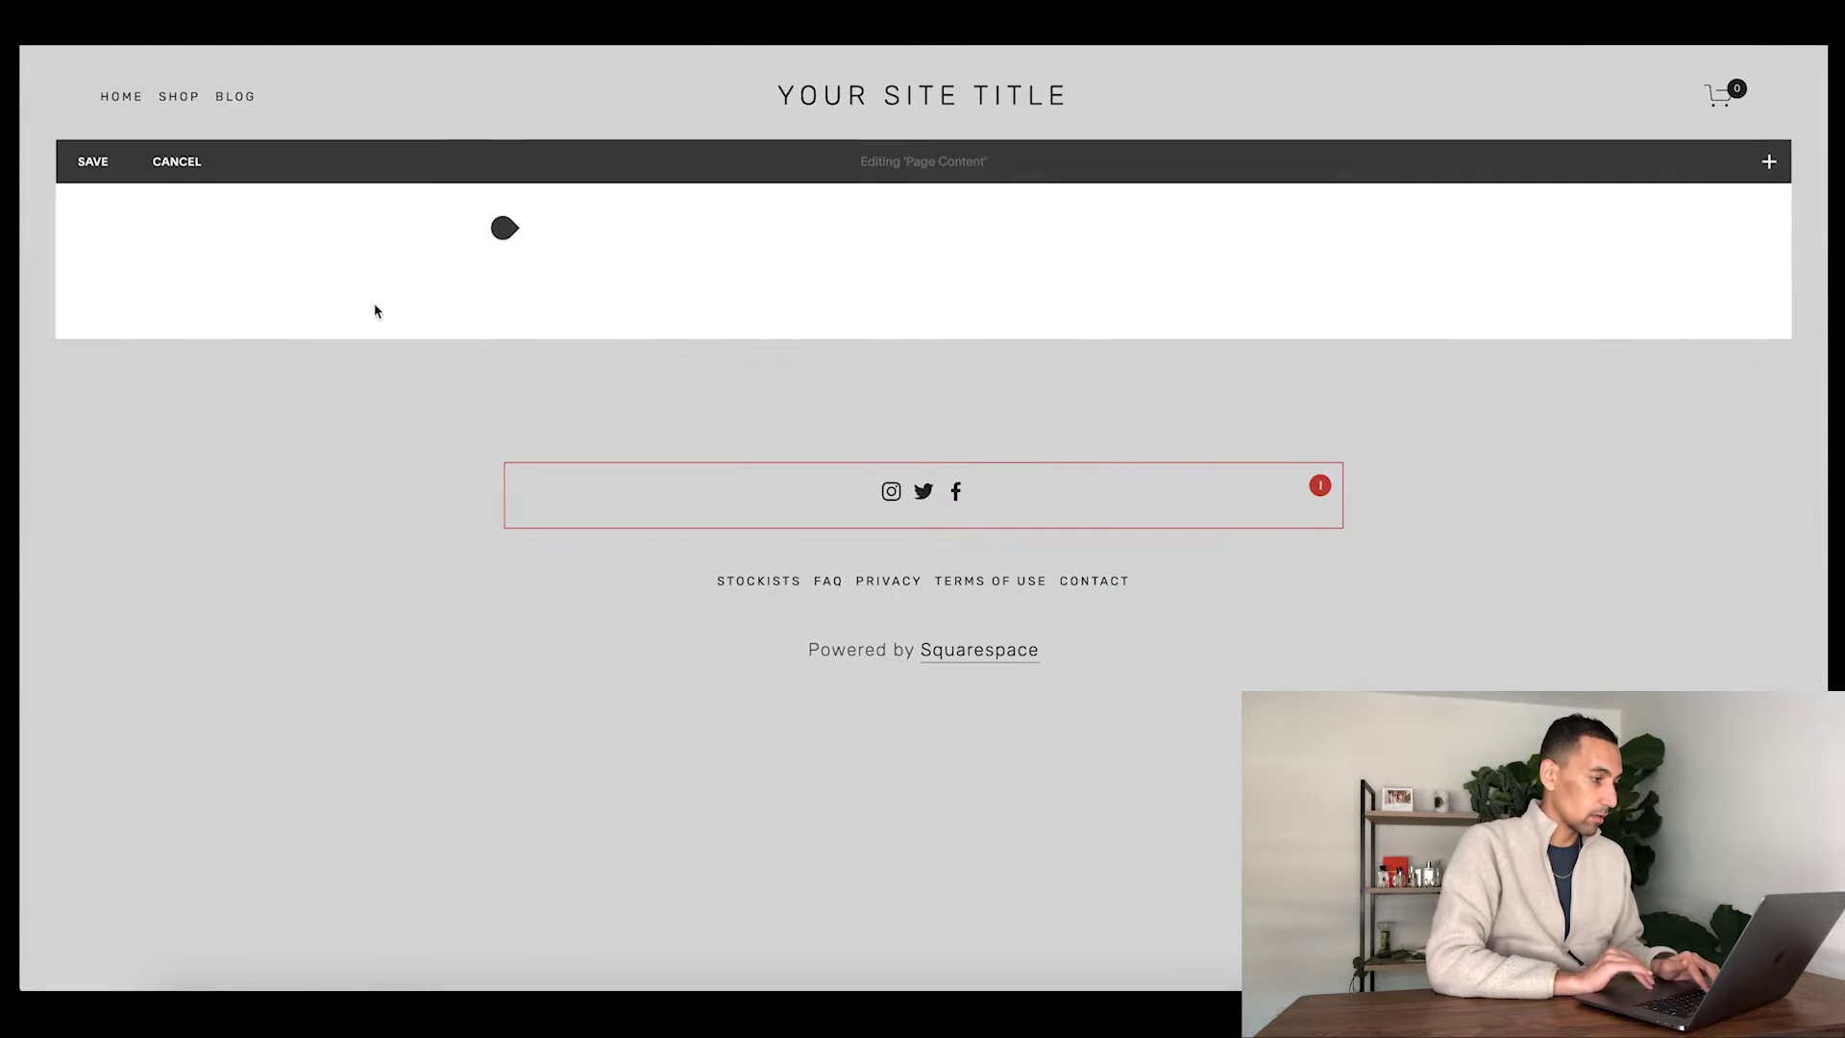
# - Insert a Gallery Grid block filled from the existing 'Gallery Sample Hello!' gallery
pyautogui.click(505, 300)
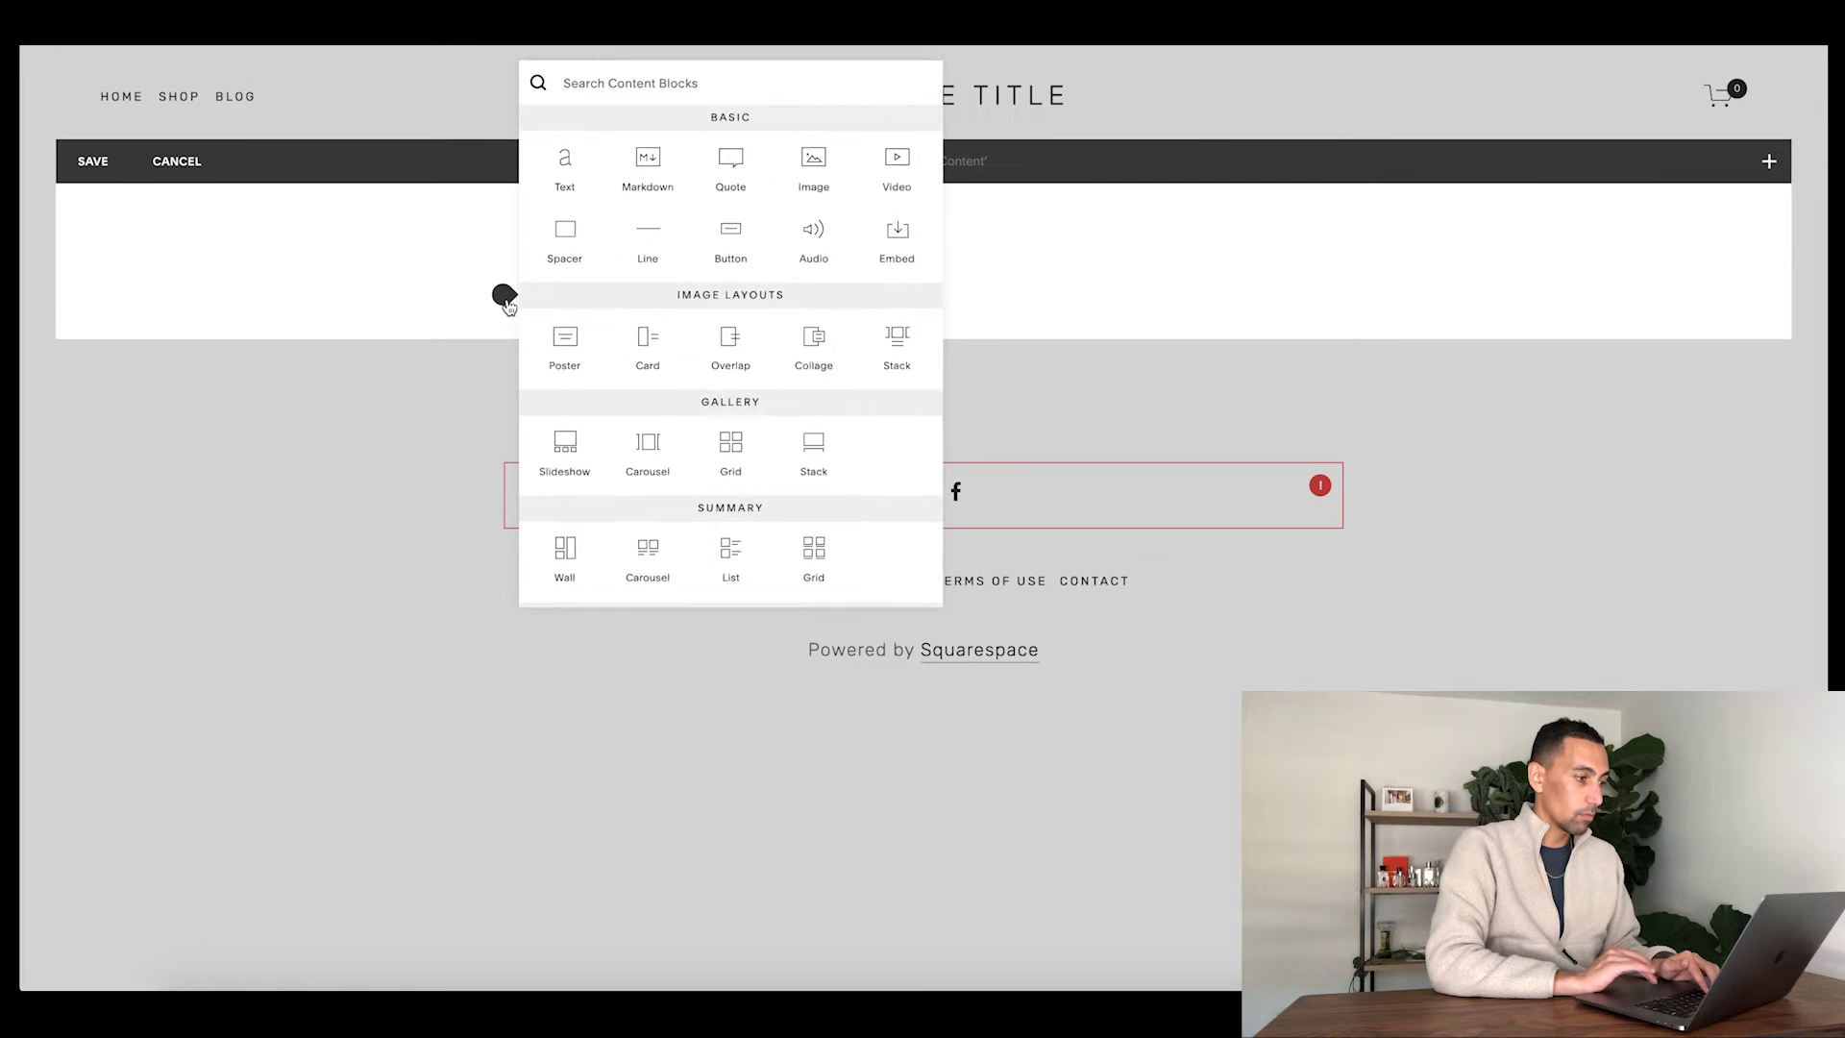
pyautogui.write('gall')
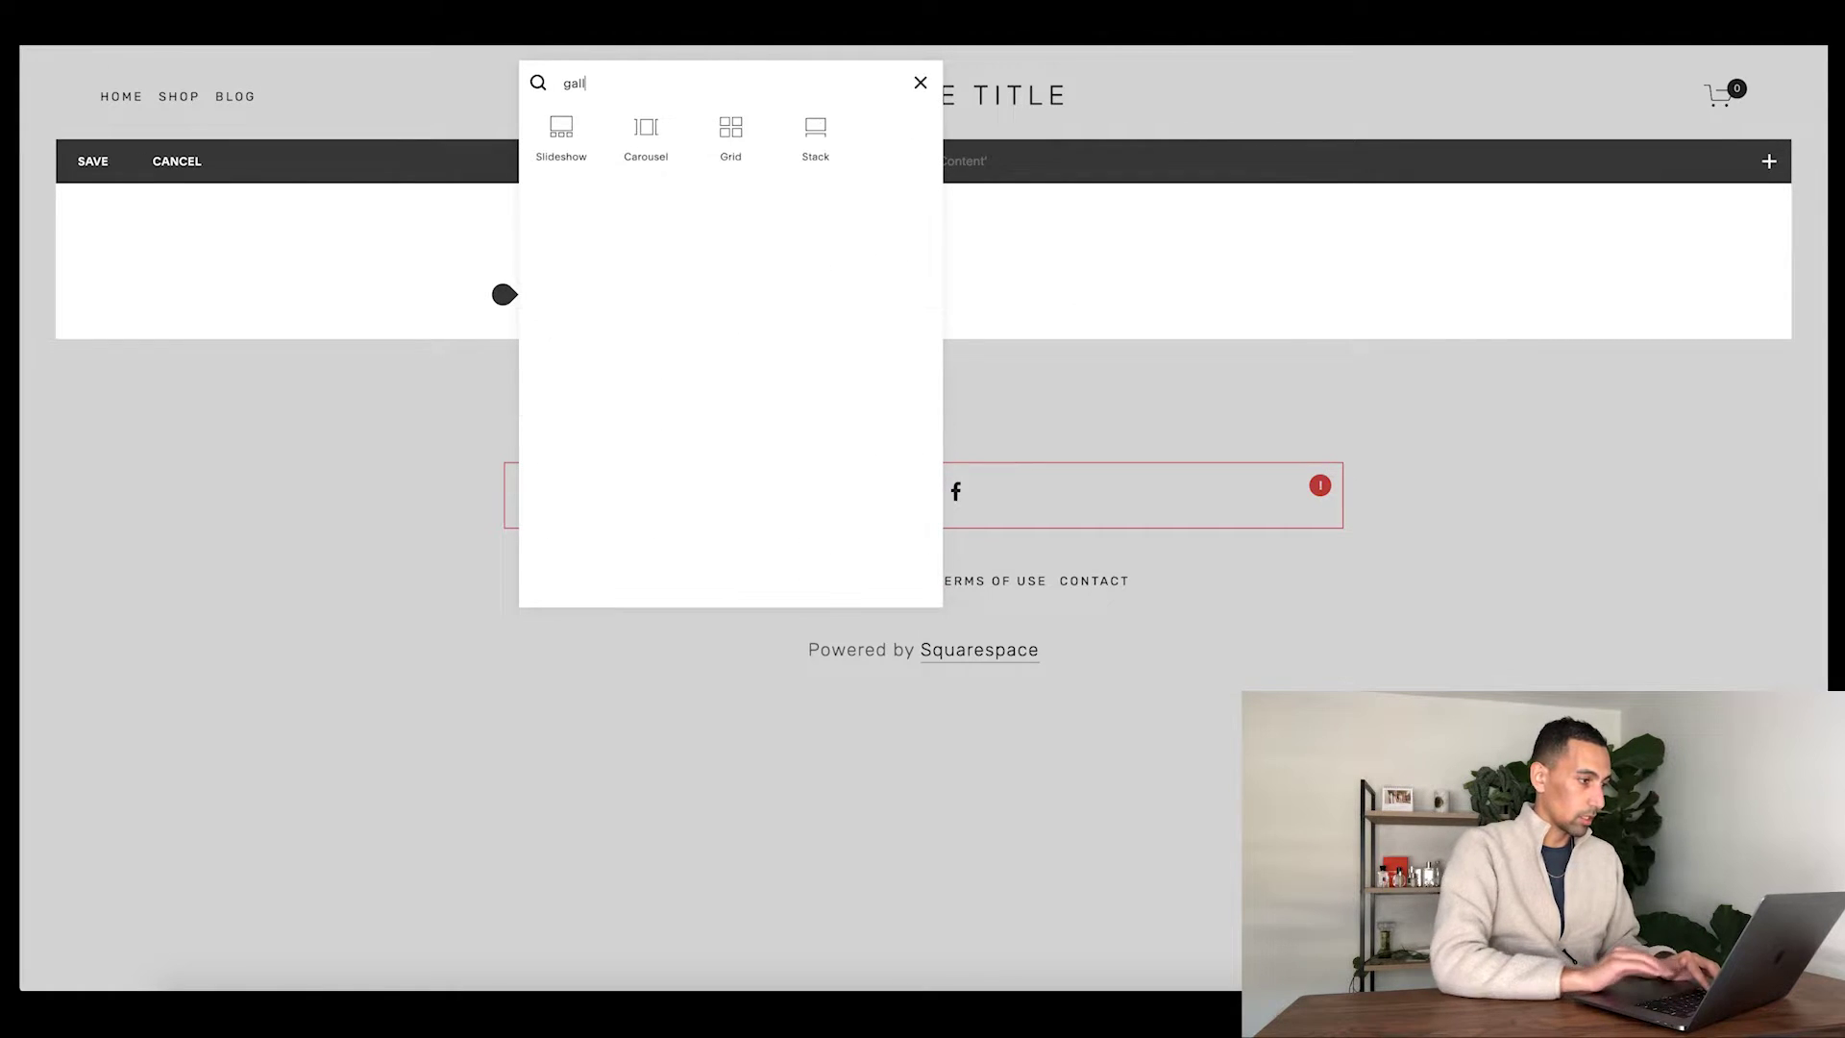
pyautogui.click(724, 132)
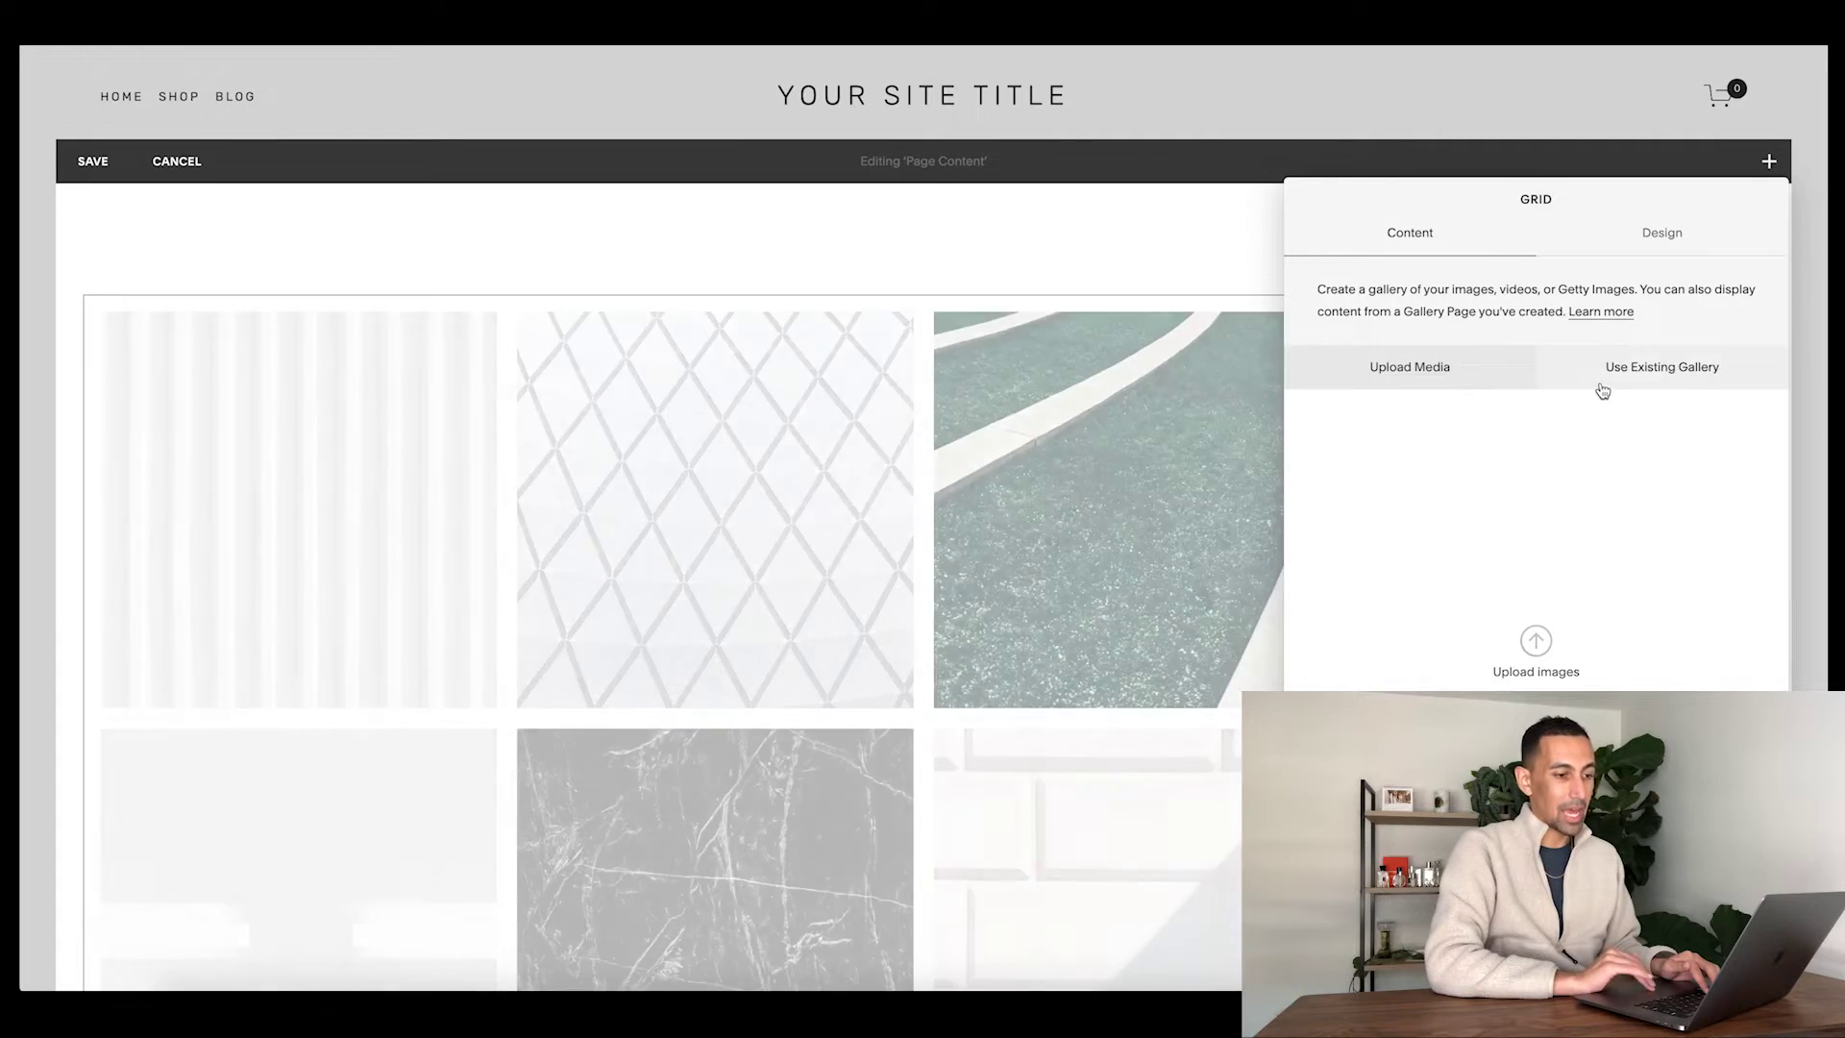
pyautogui.click(1659, 371)
pyautogui.click(1441, 432)
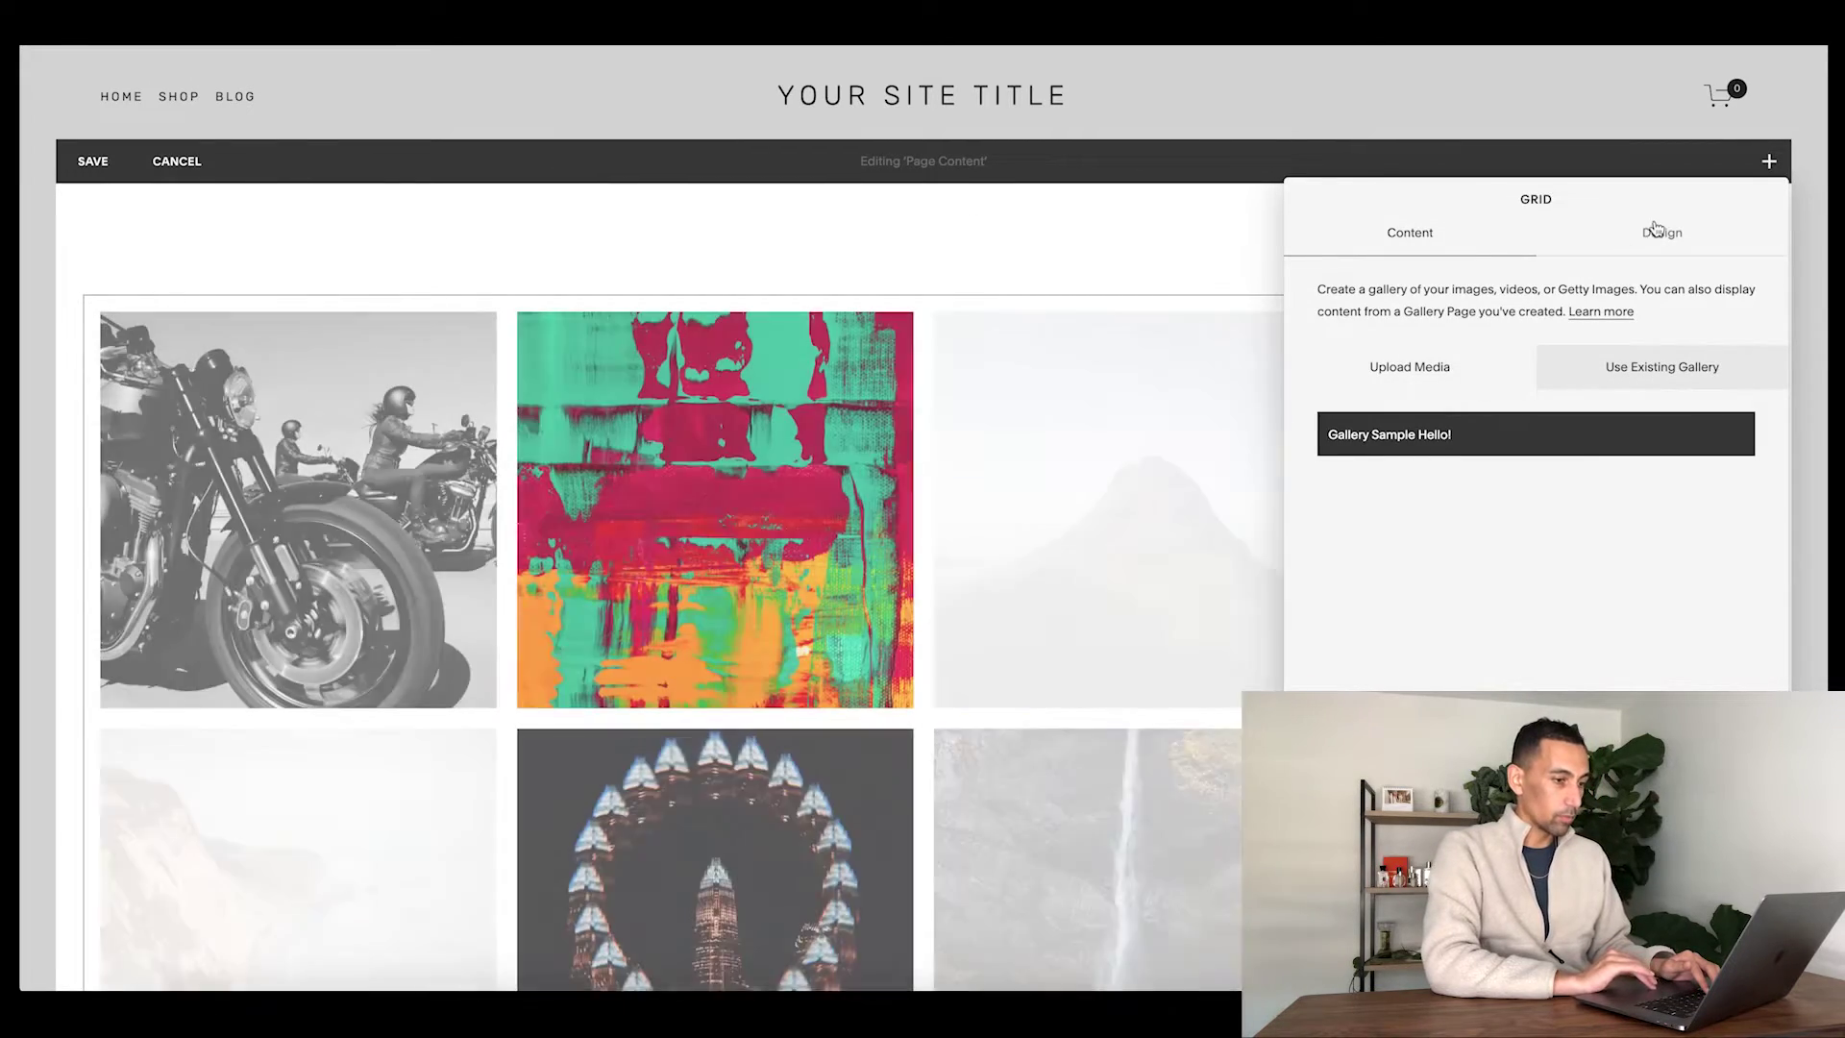
# - Set the grid design to uncropped images, 3 per row, padding 50, and apply
pyautogui.click(1655, 231)
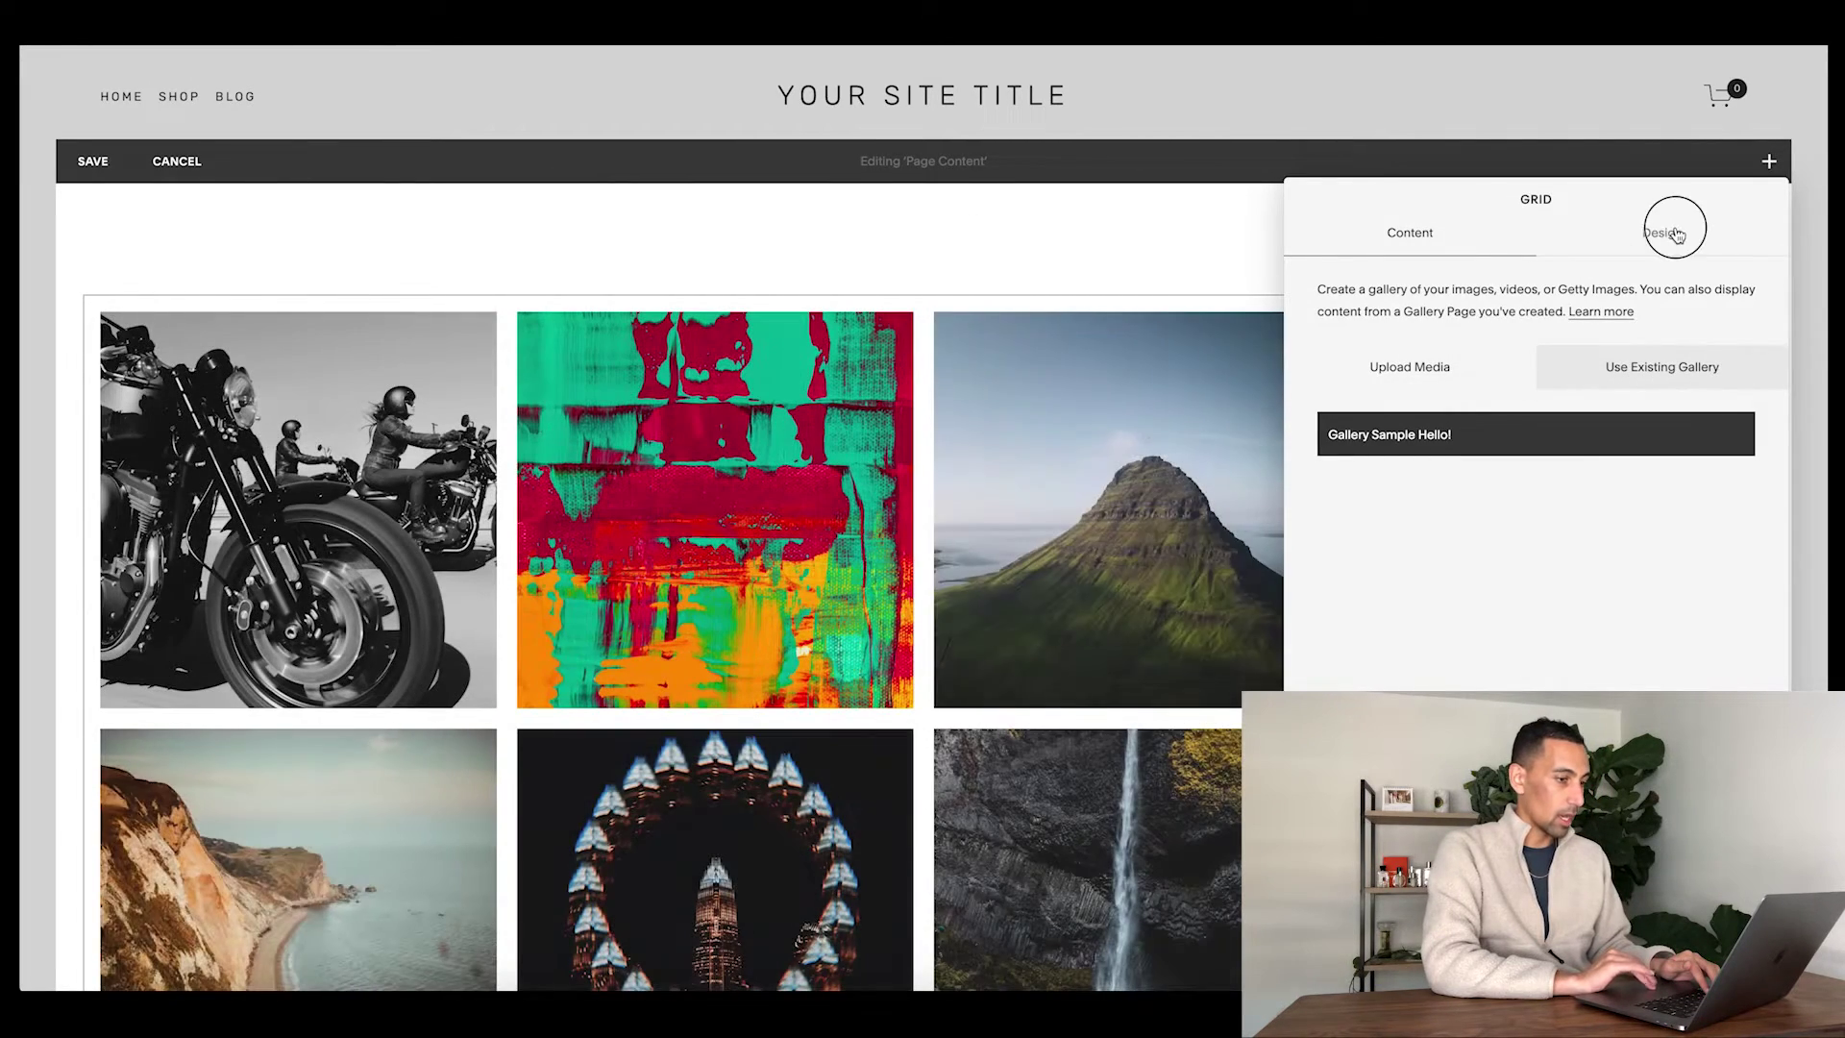
pyautogui.click(1383, 516)
pyautogui.moveTo(1492, 646); pyautogui.dragTo(1431, 646)
pyautogui.moveTo(1516, 712); pyautogui.dragTo(1804, 718)
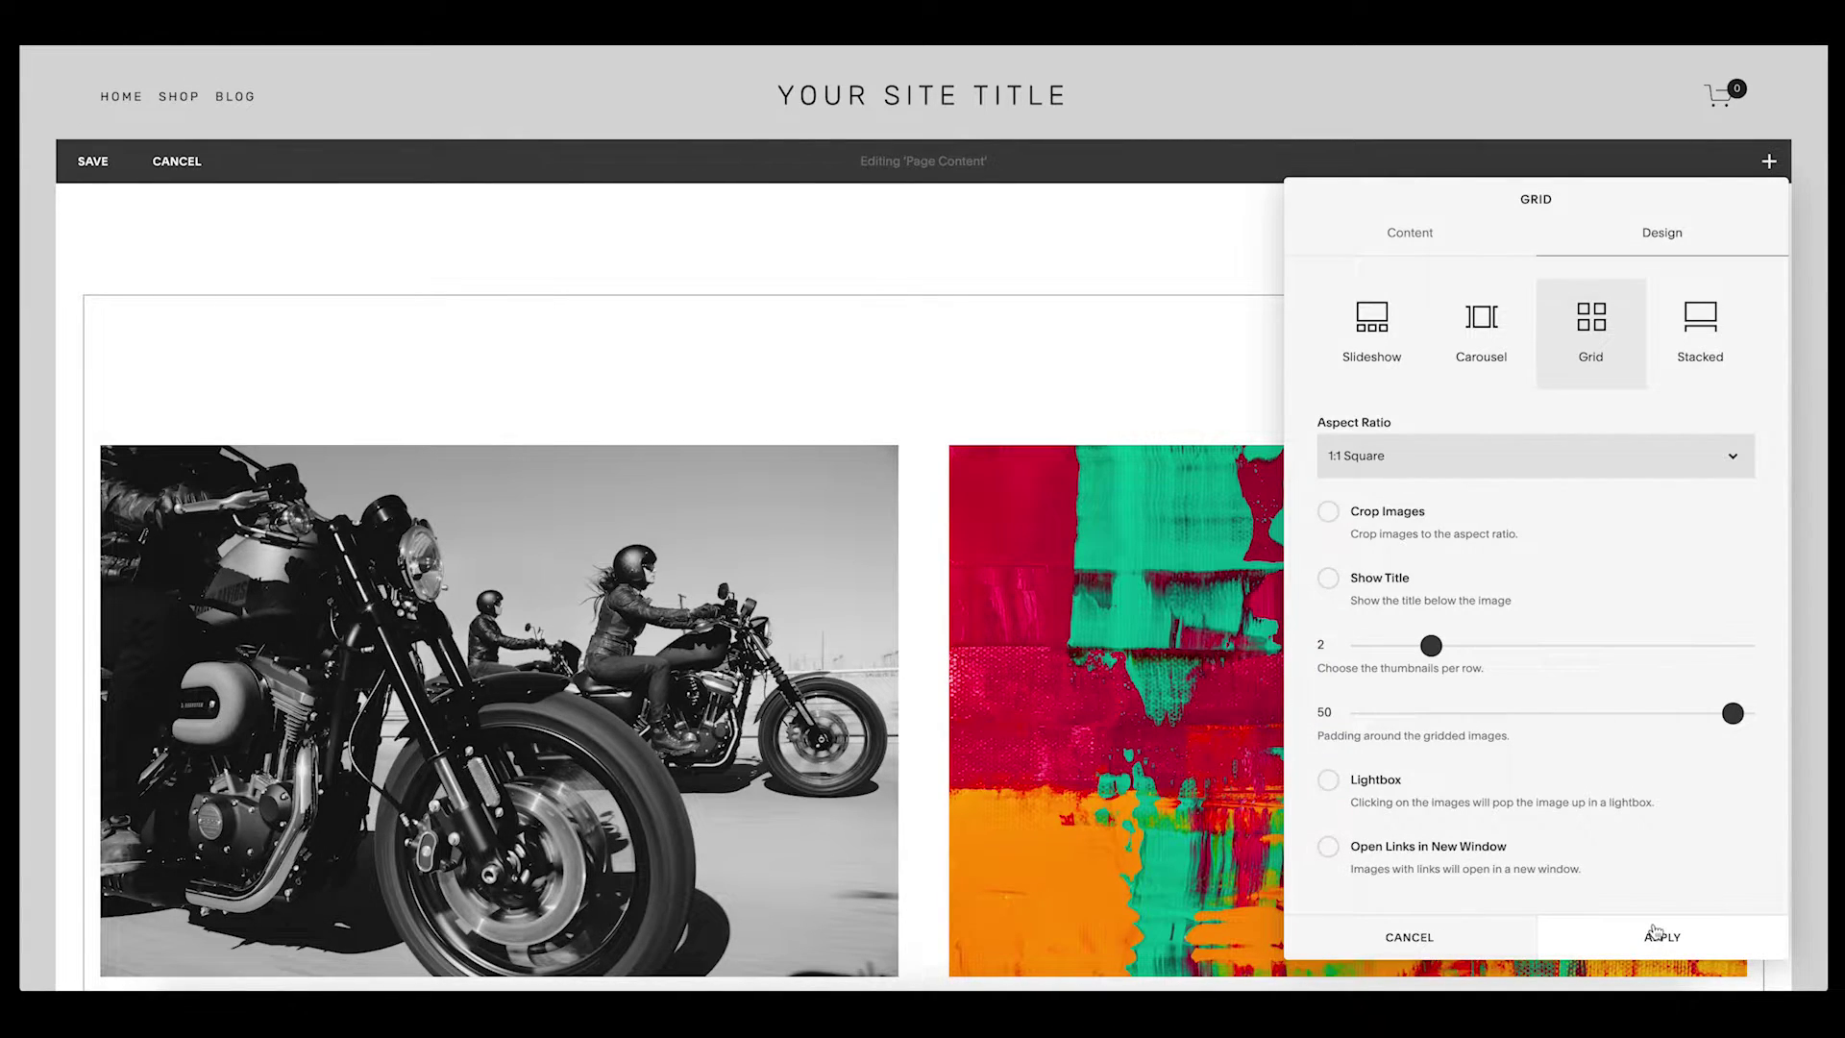
pyautogui.moveTo(1438, 644); pyautogui.dragTo(1463, 644)
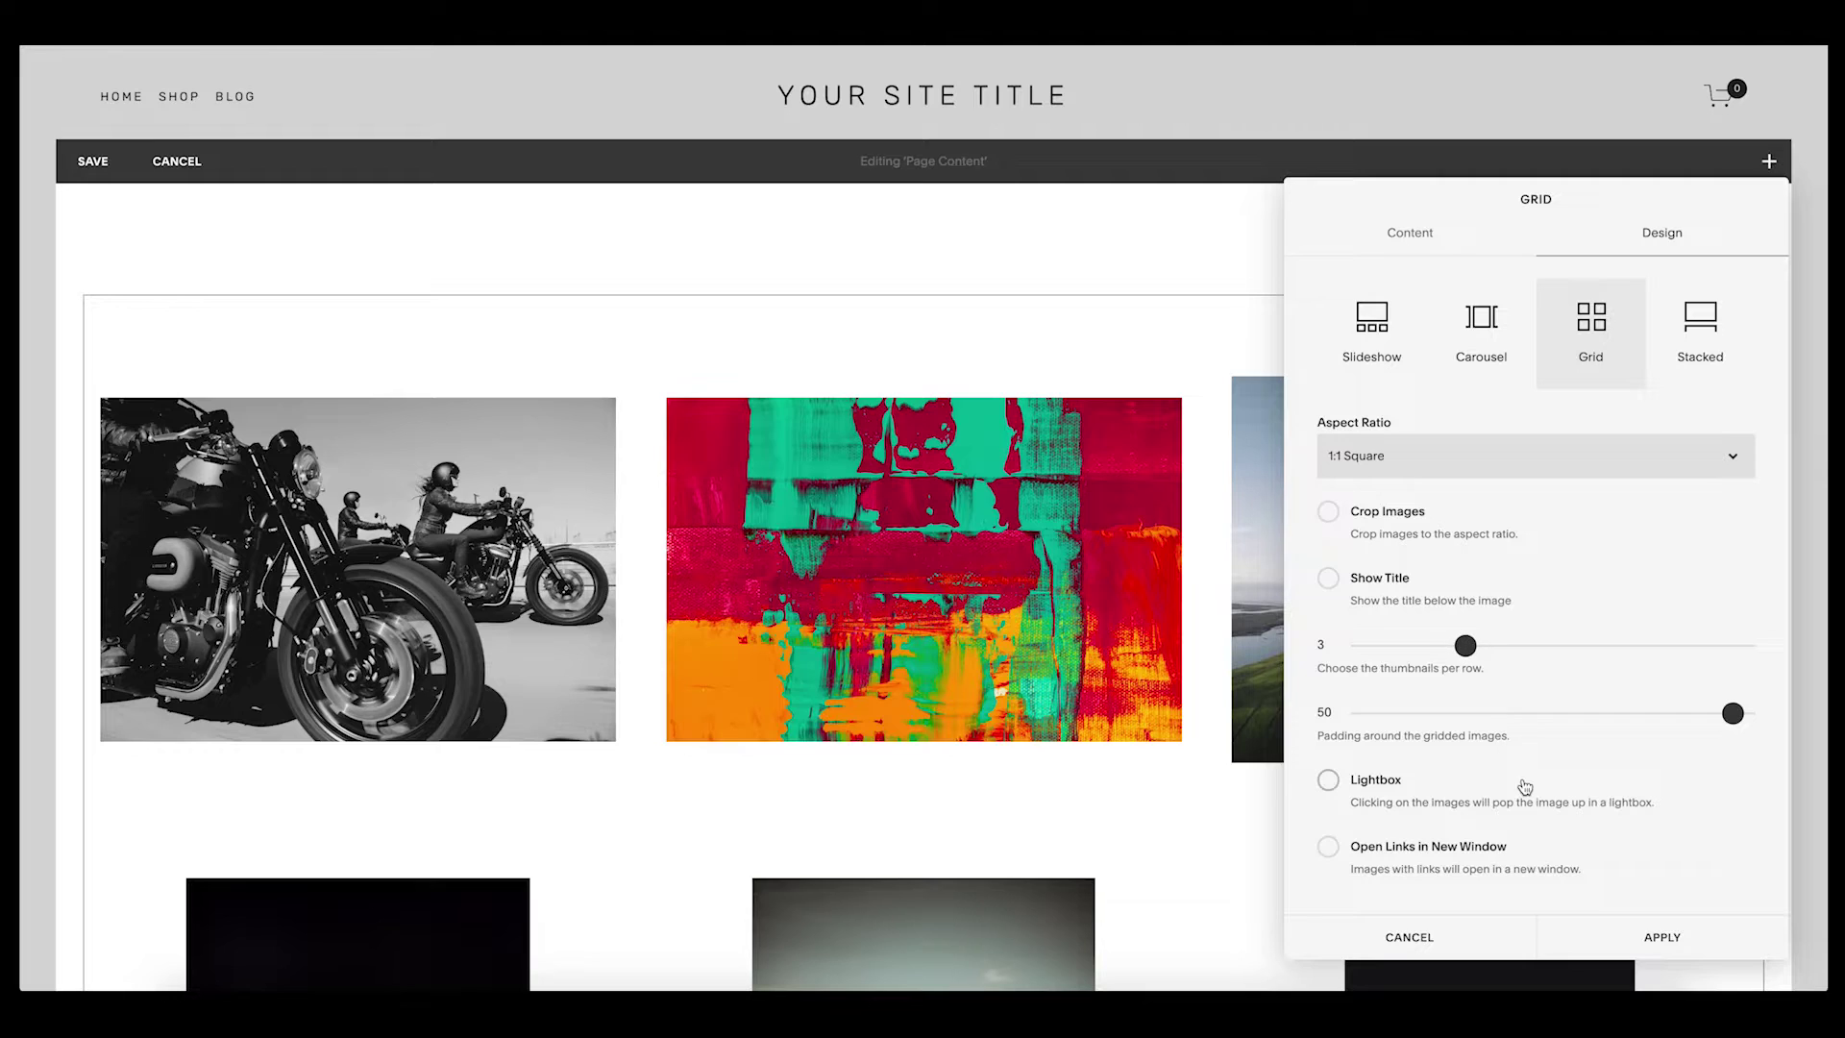
pyautogui.click(1653, 936)
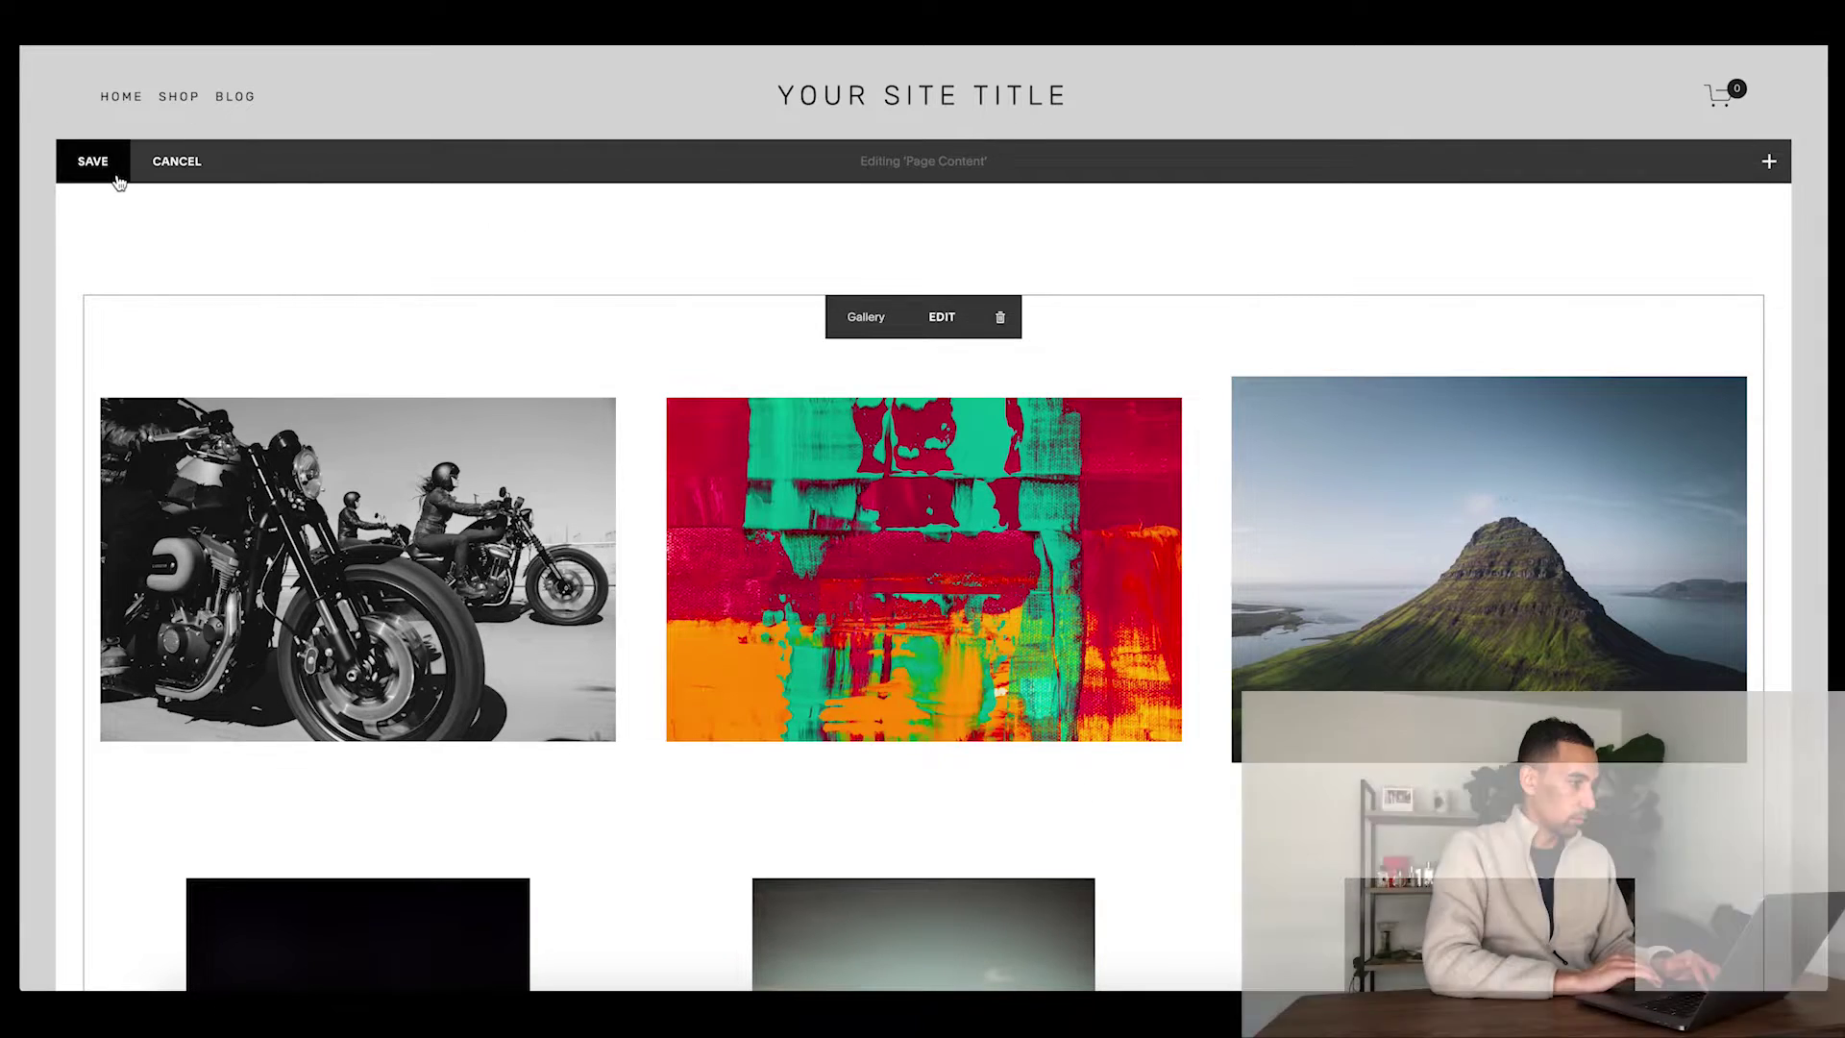
# - Add a 'My Gallery' heading above the gallery as bold, centred Heading 1
pyautogui.click(720, 264)
pyautogui.write('My Gallery')
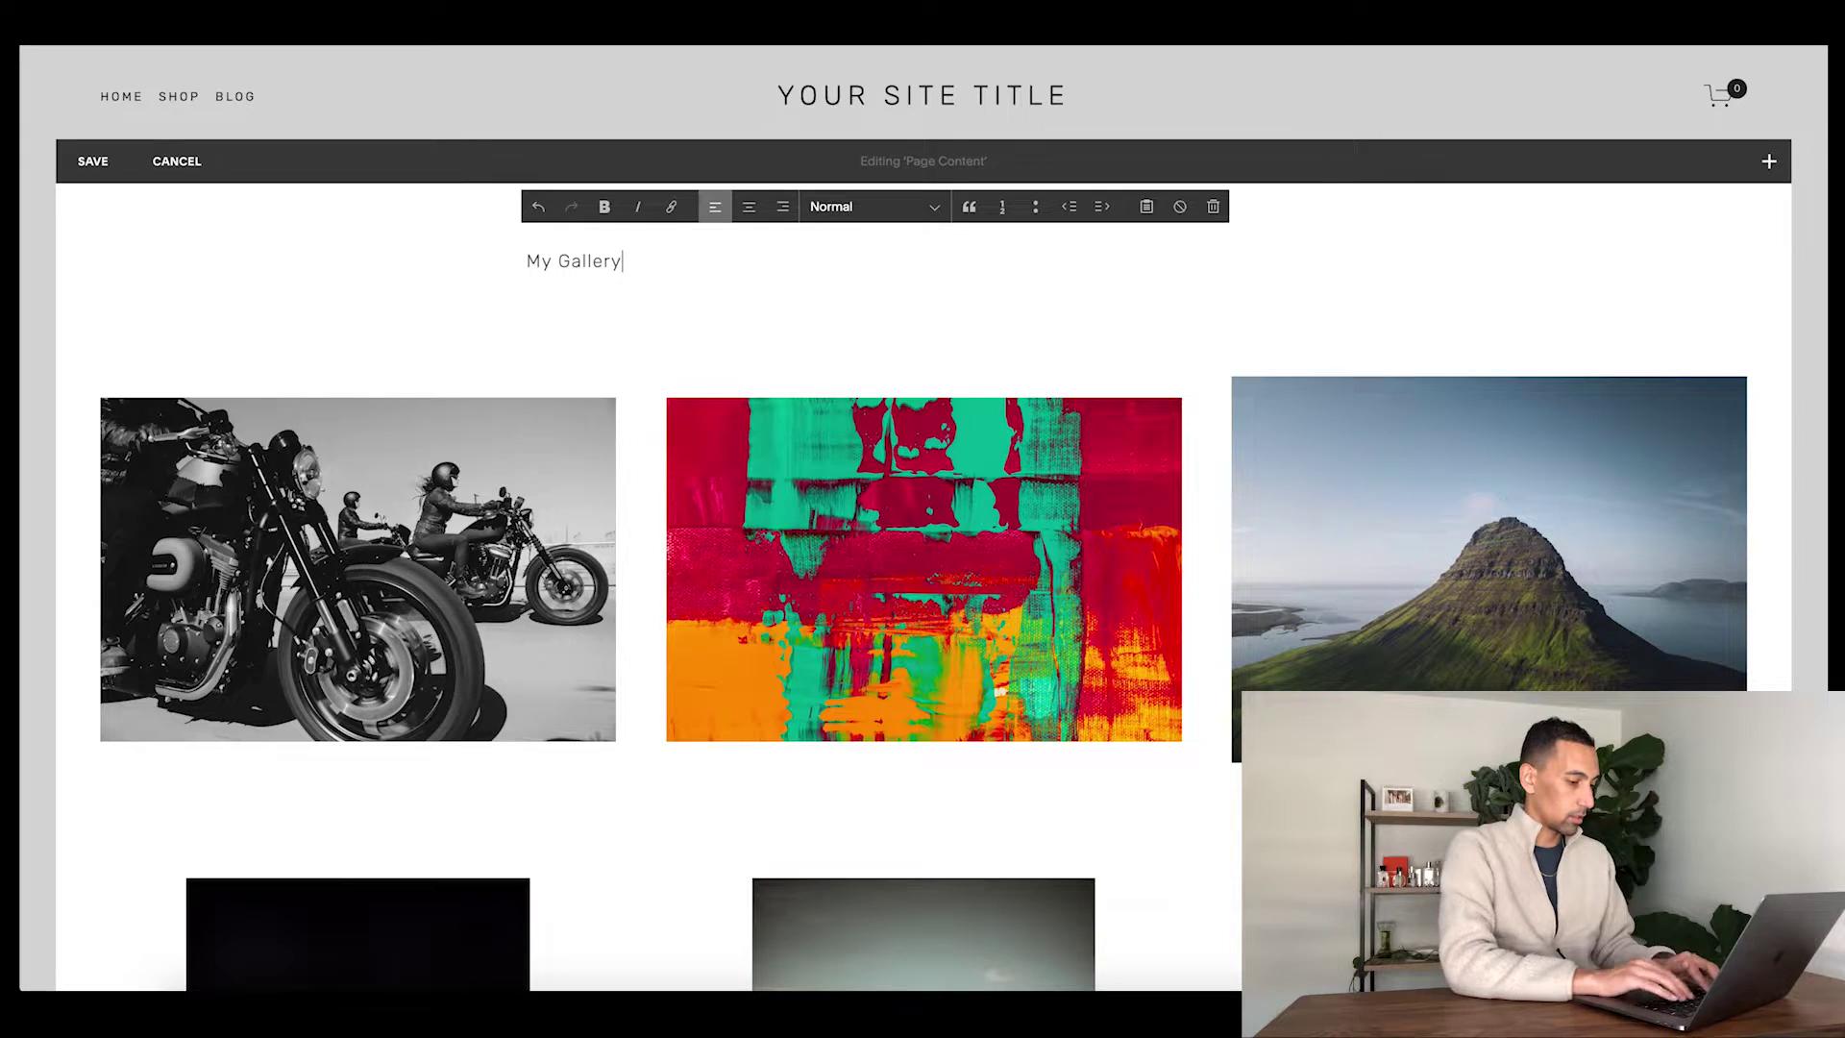
pyautogui.press('super+alt+2')
pyautogui.press('super+alt+1')
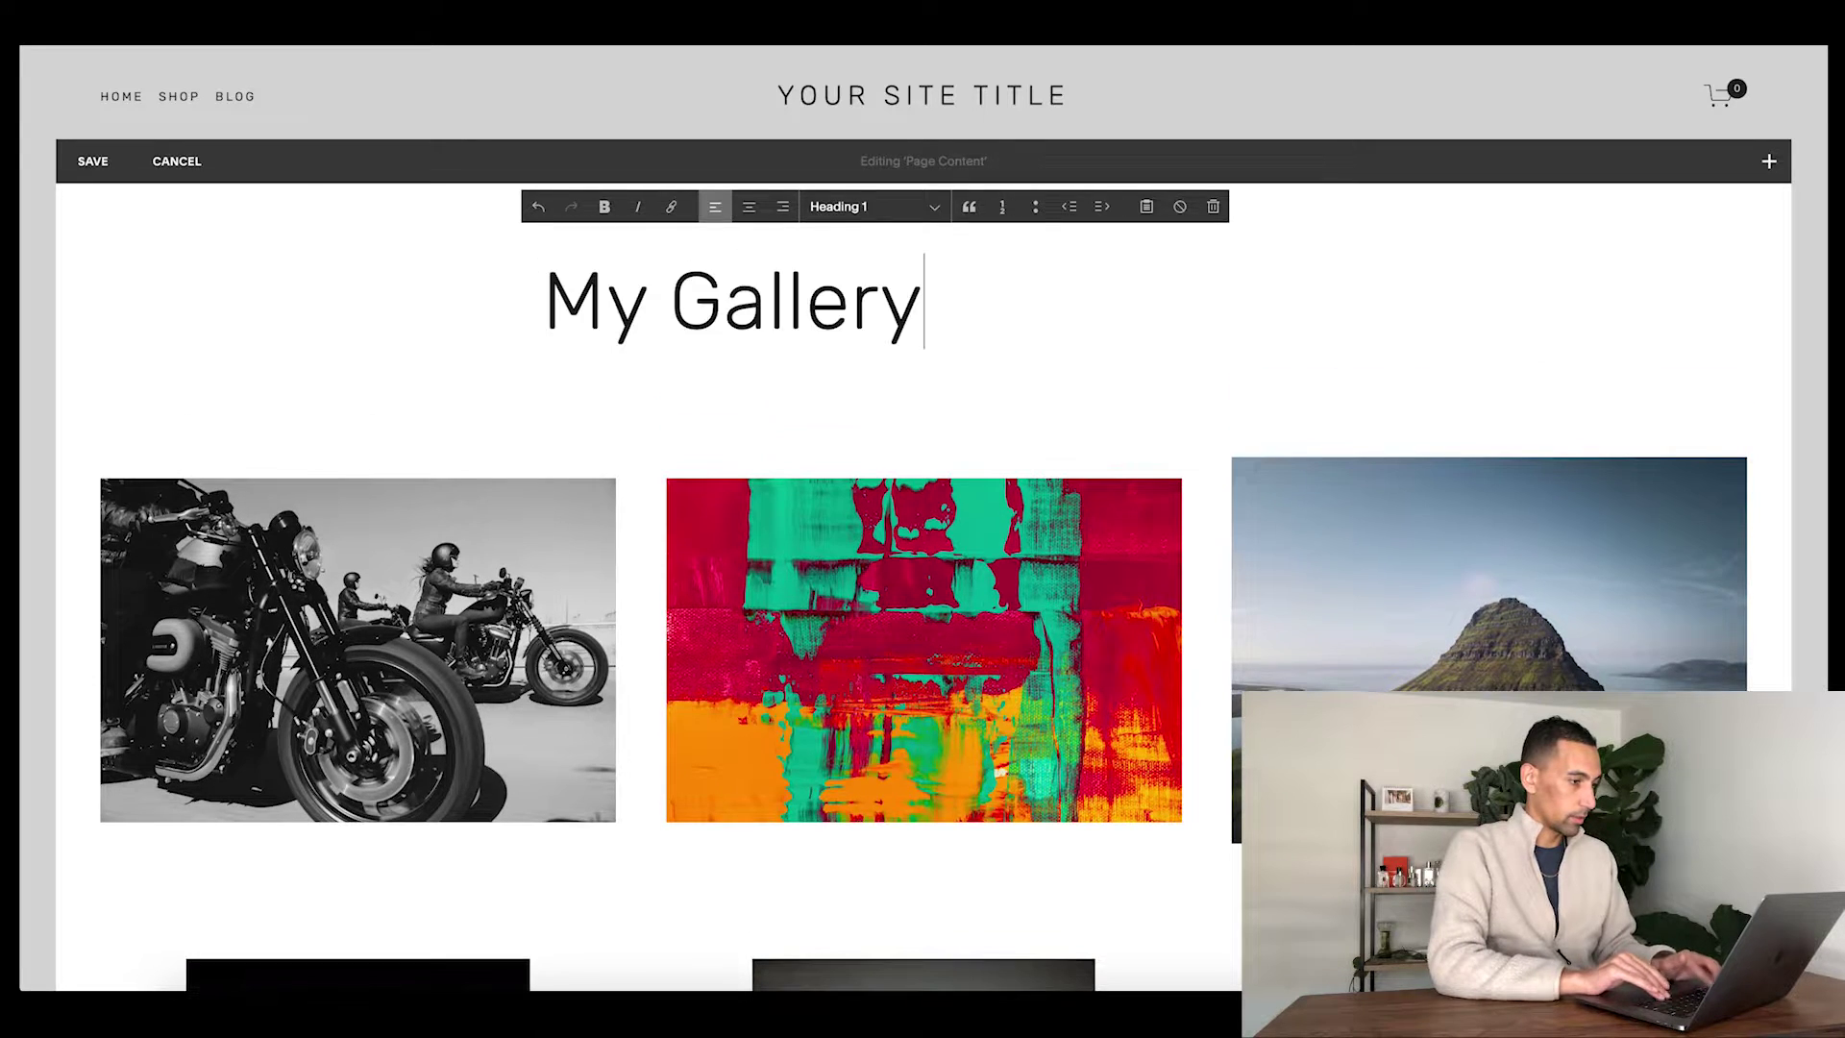
pyautogui.press('super+a')
pyautogui.press('super+b')
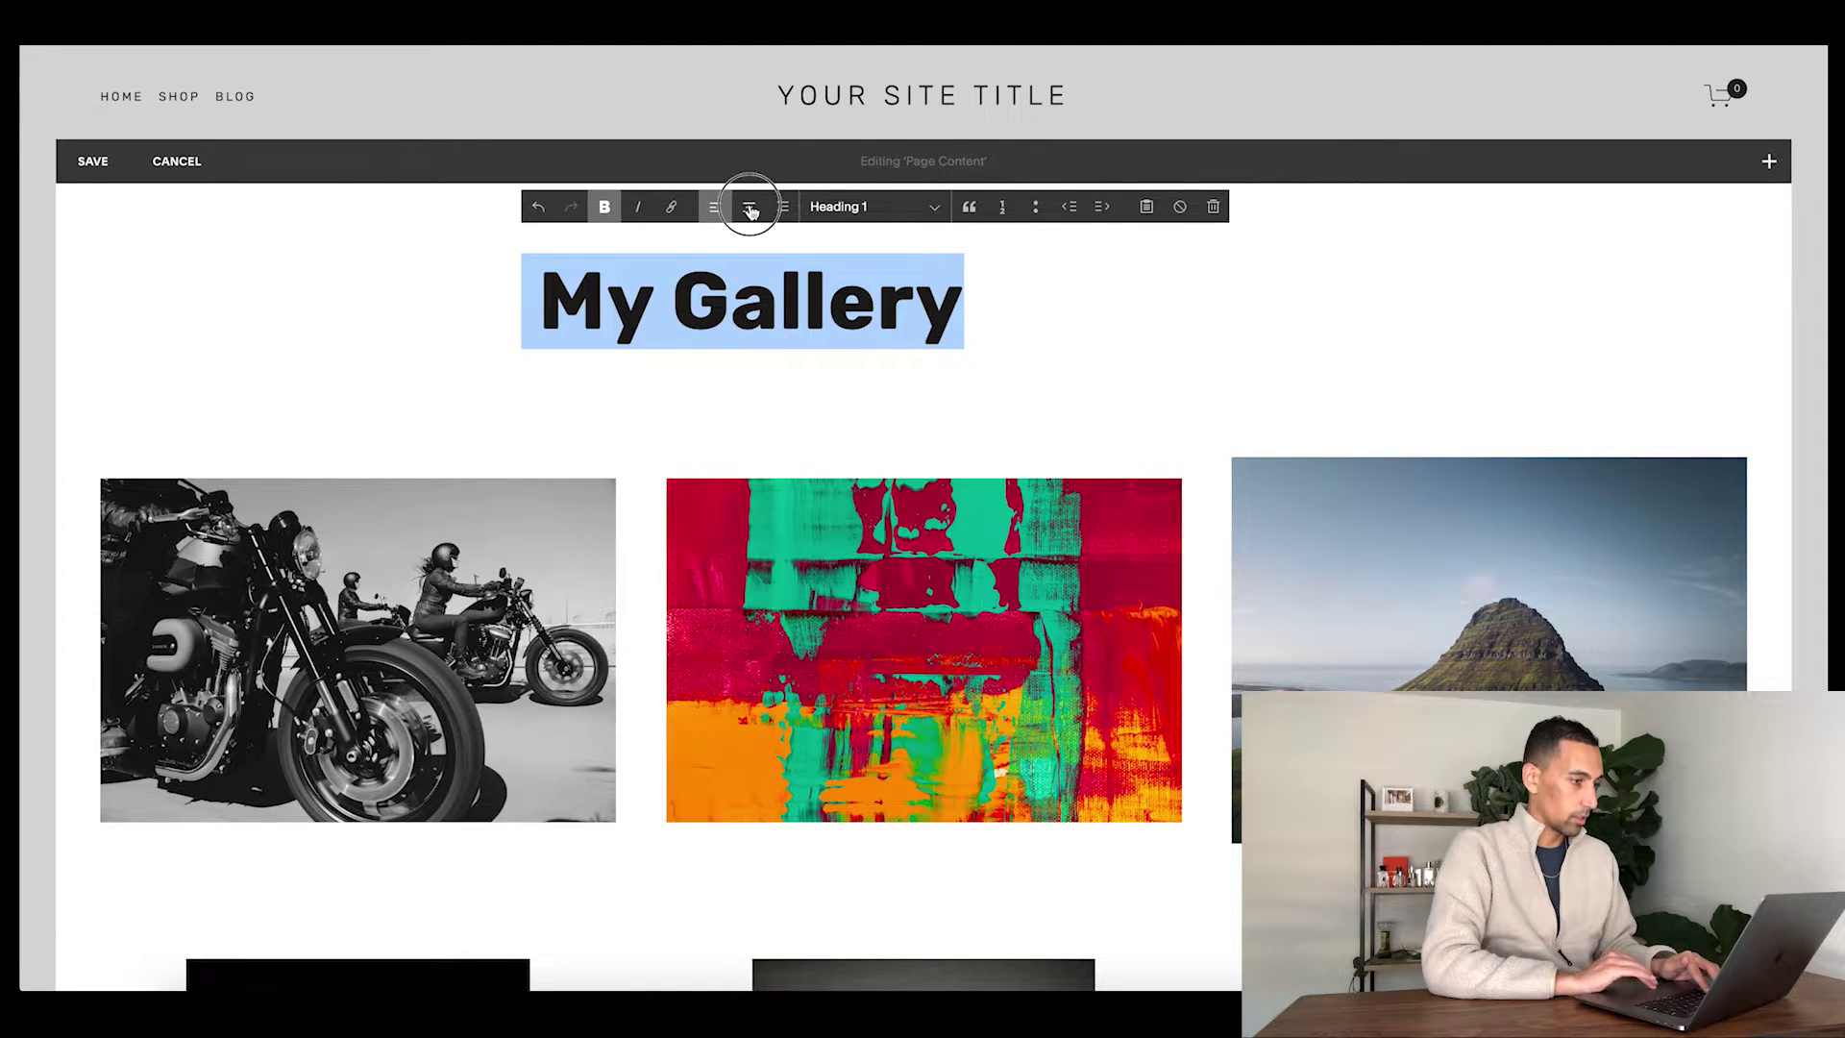
pyautogui.click(748, 204)
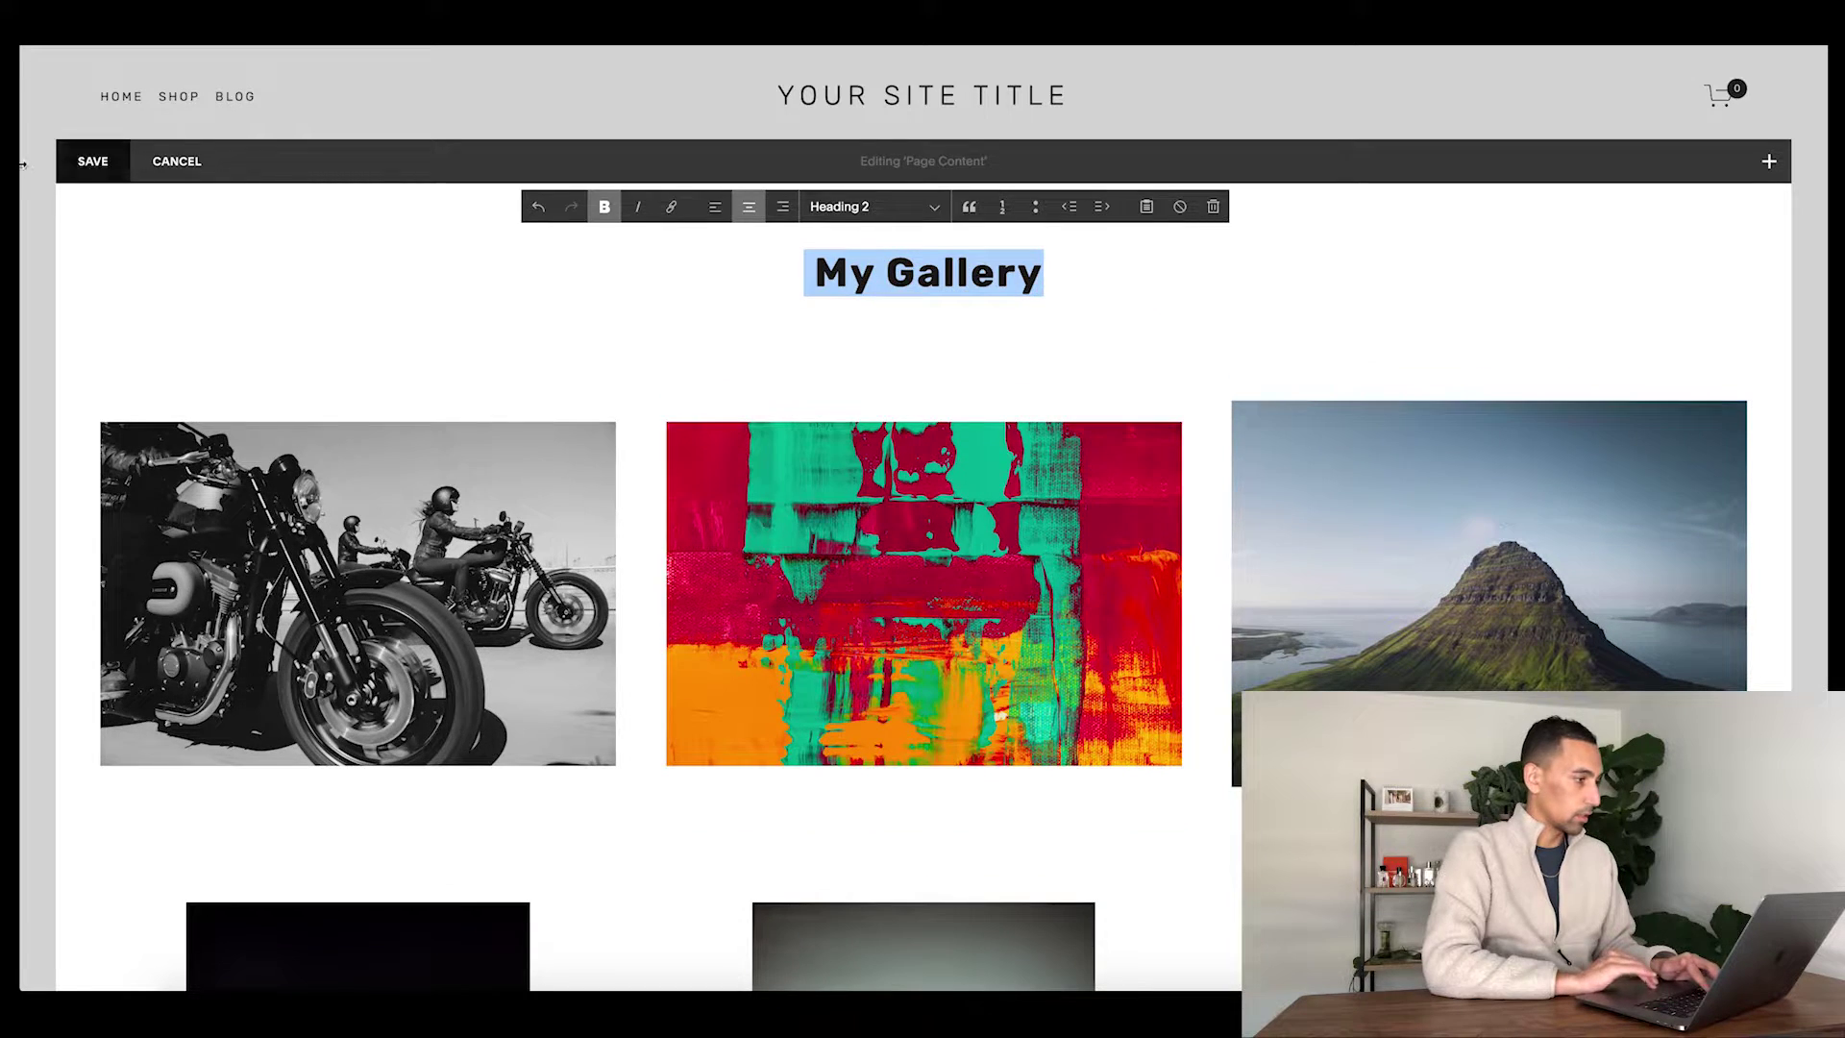
# - Save the page and review it in the full-width preview
pyautogui.click(88, 163)
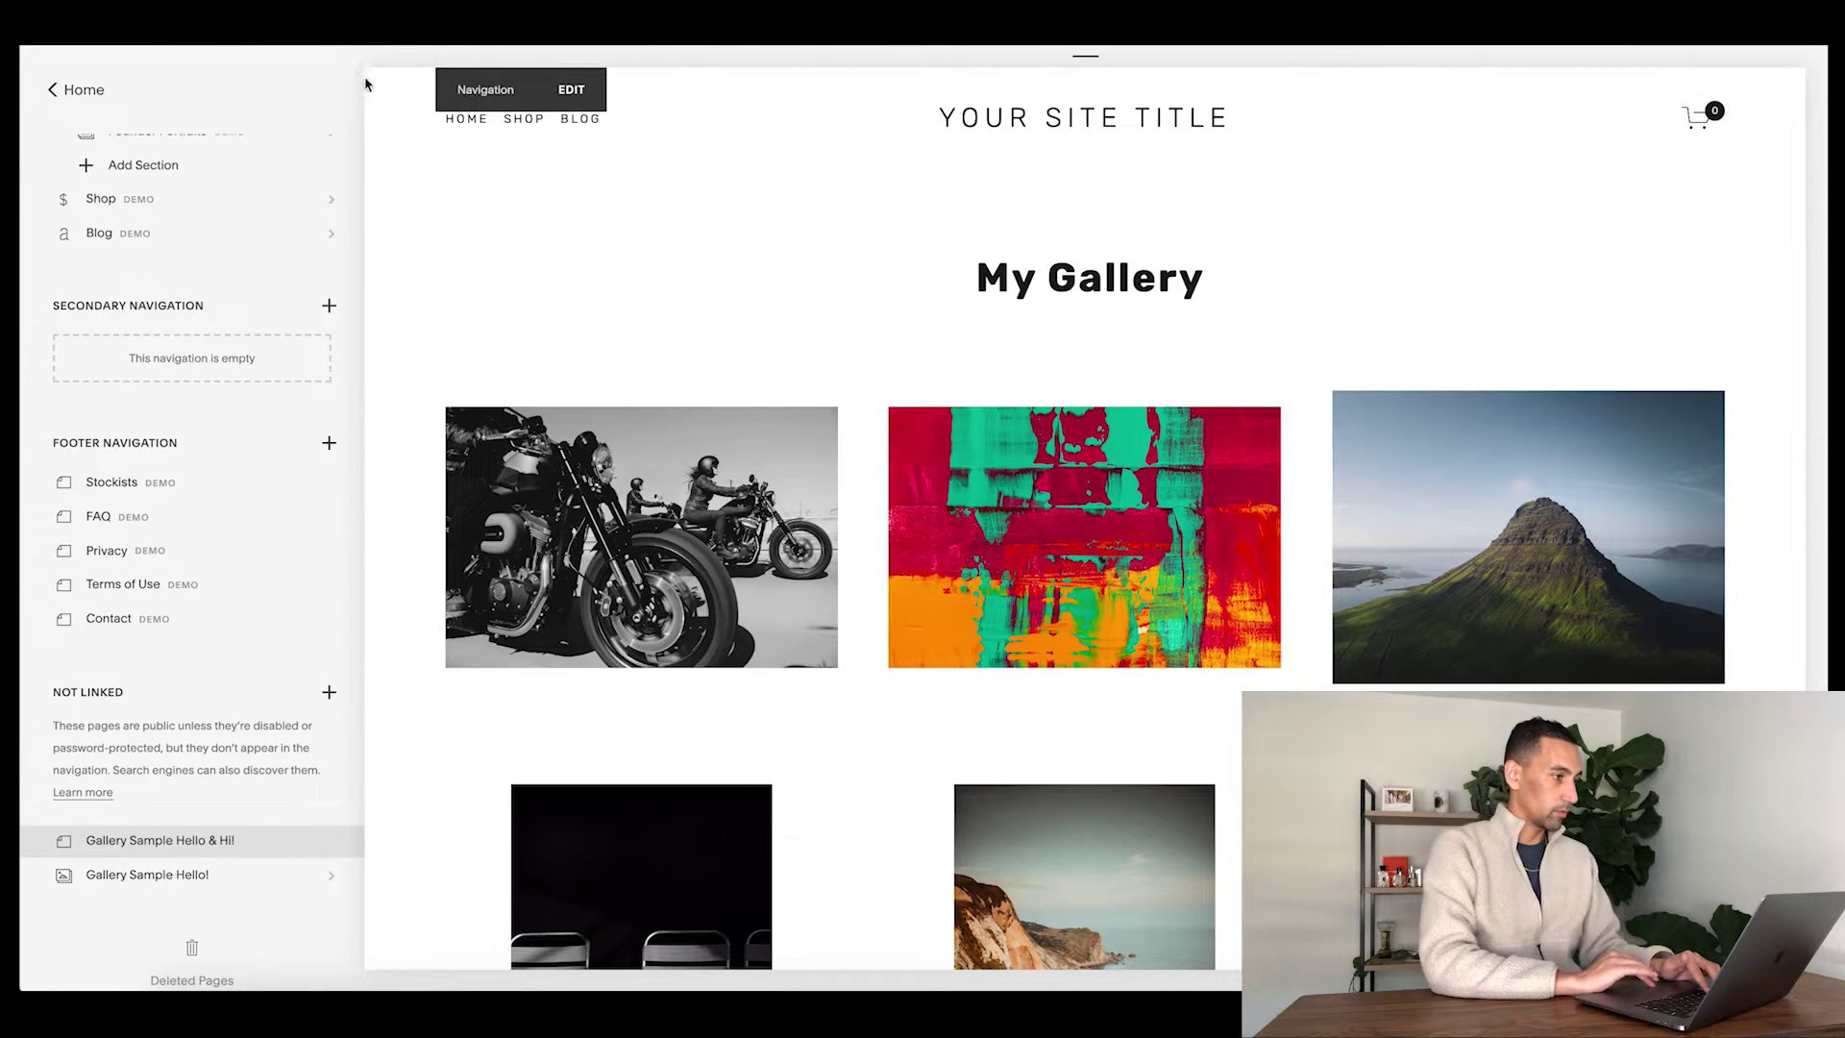
pyautogui.click(373, 84)
pyautogui.scroll(-6, 377, 346)
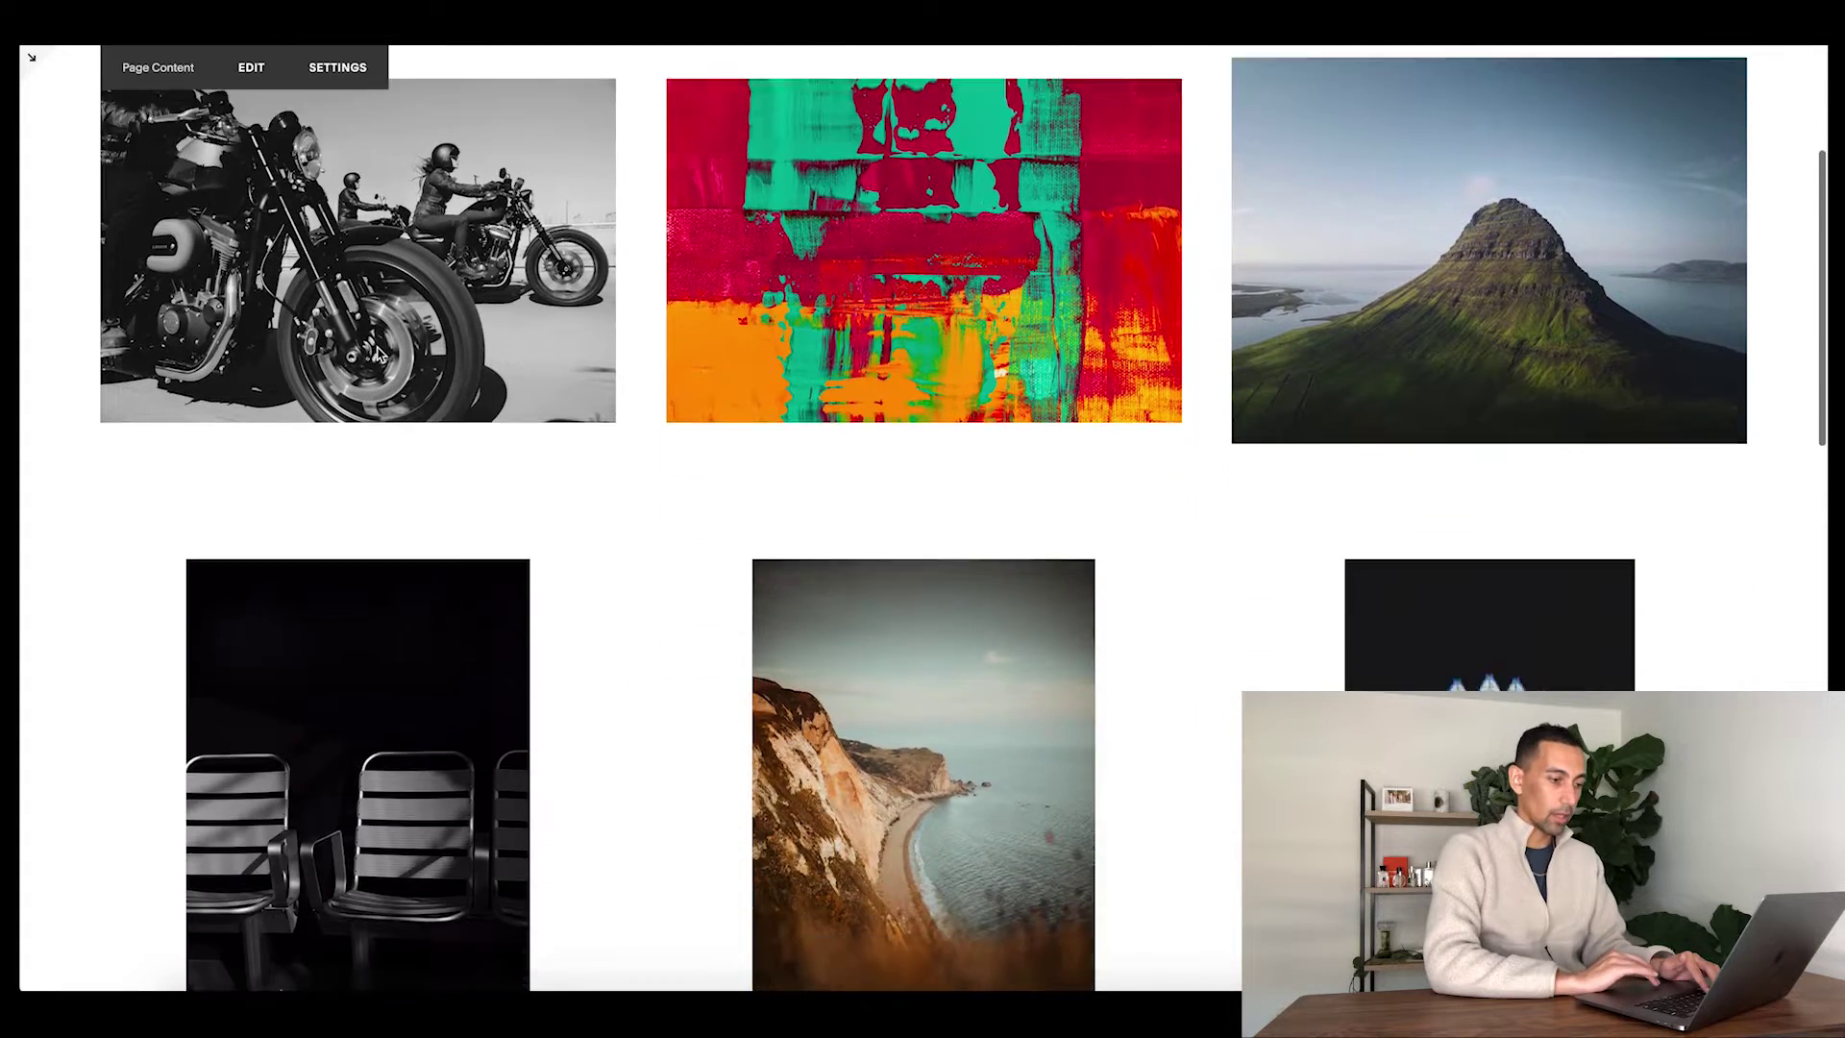
pyautogui.scroll(-10, 377, 354)
pyautogui.scroll(15, 377, 353)
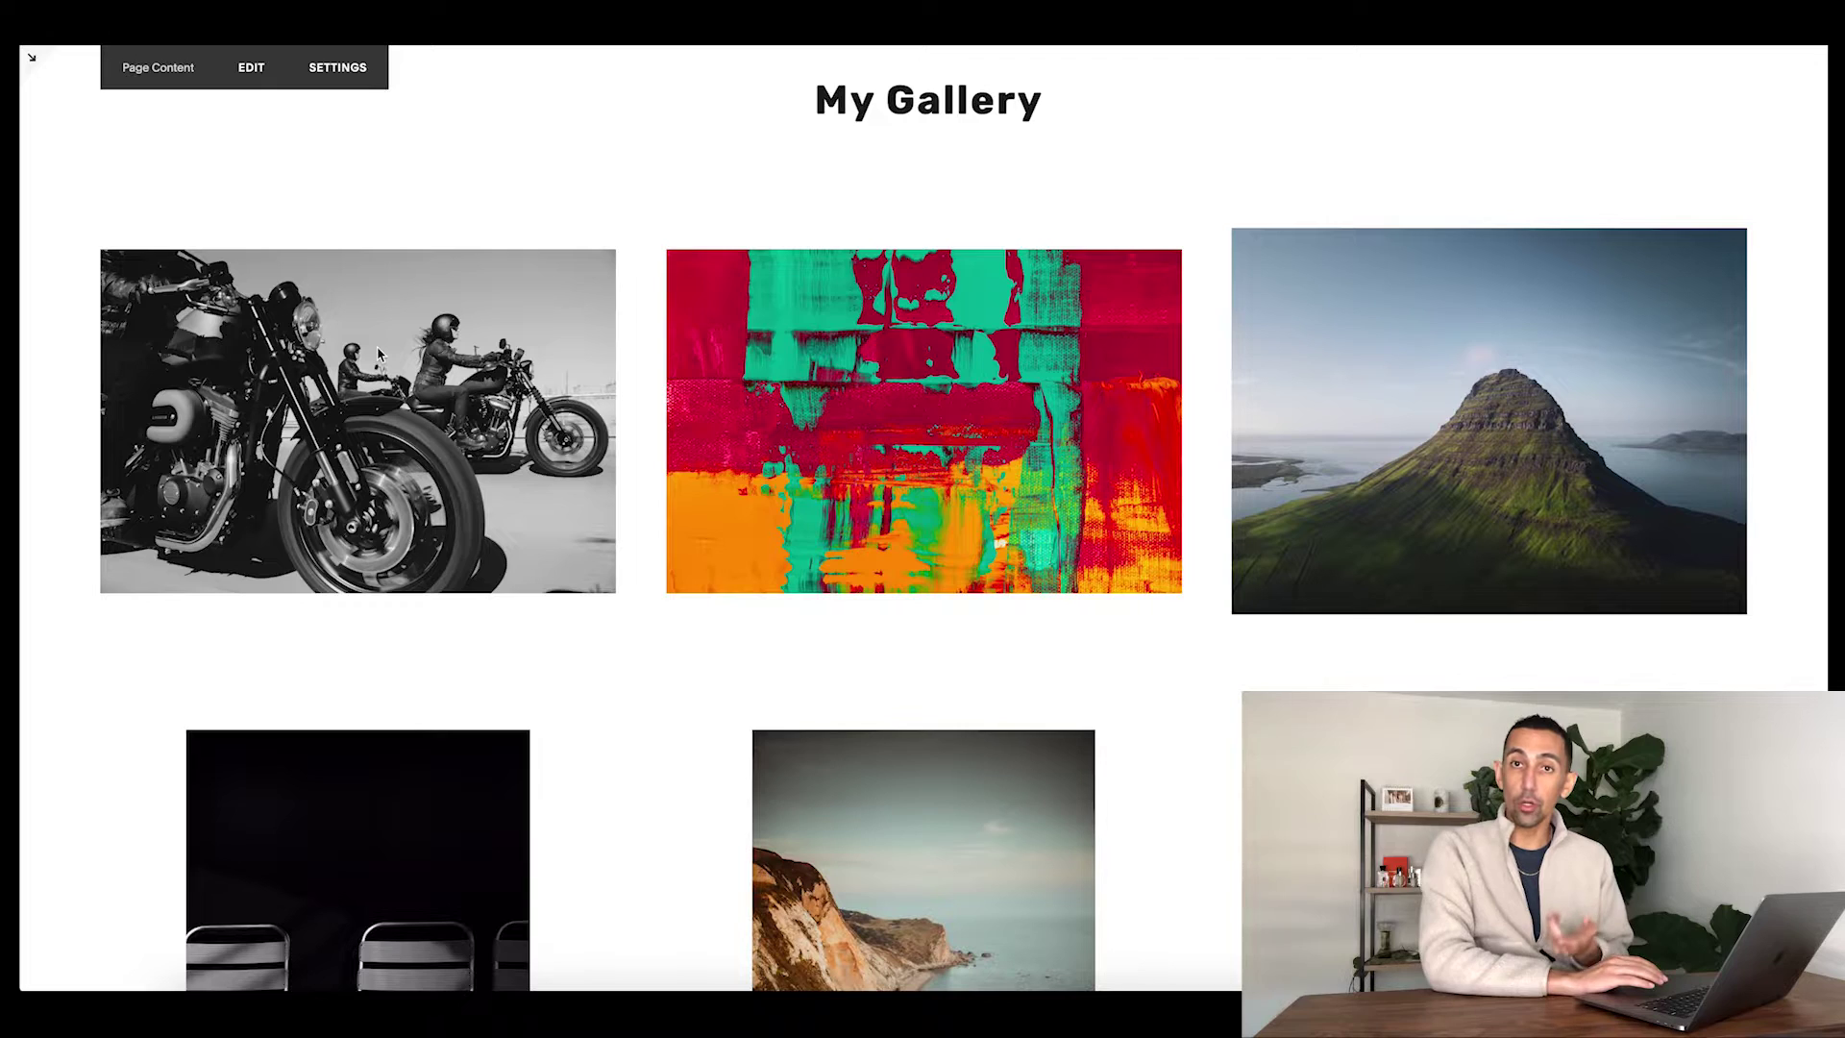
# - Open employera.squarespace.com in a new tab and enter the site password to unlock it
pyautogui.press('super+t')
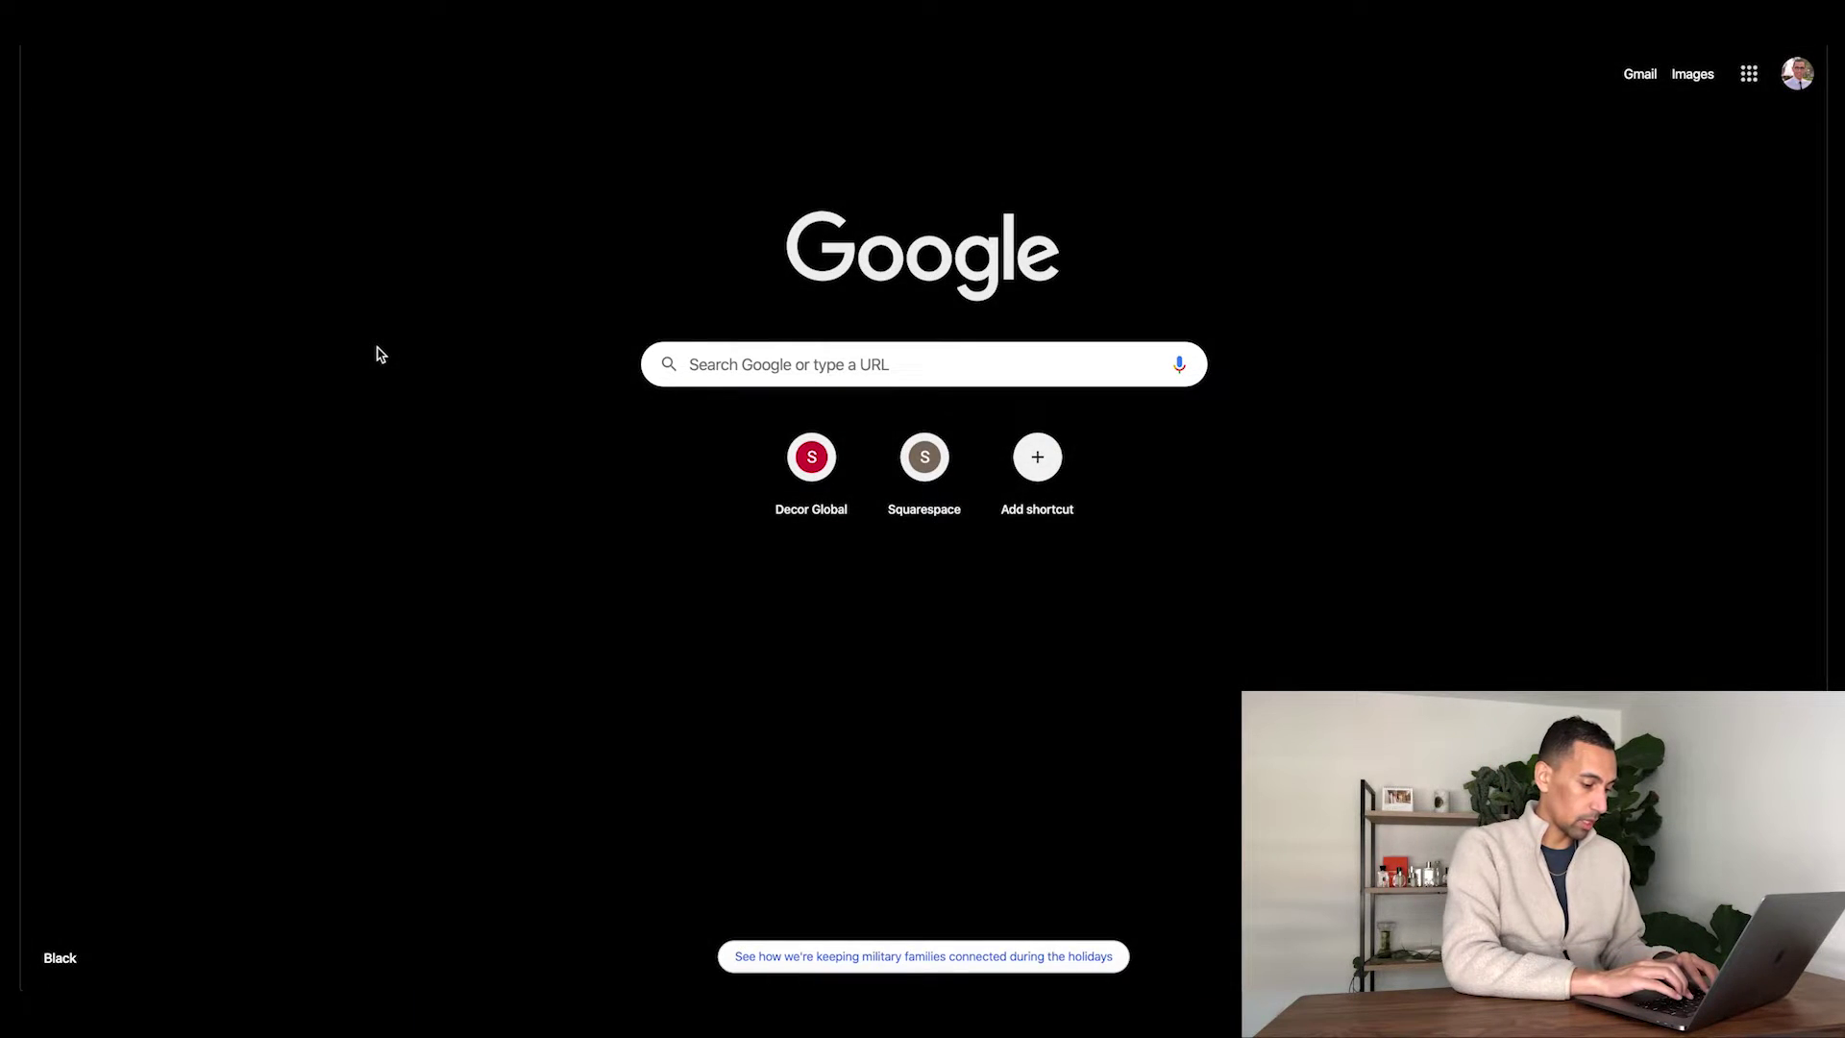
pyautogui.write('empl')
pyautogui.press('Return')
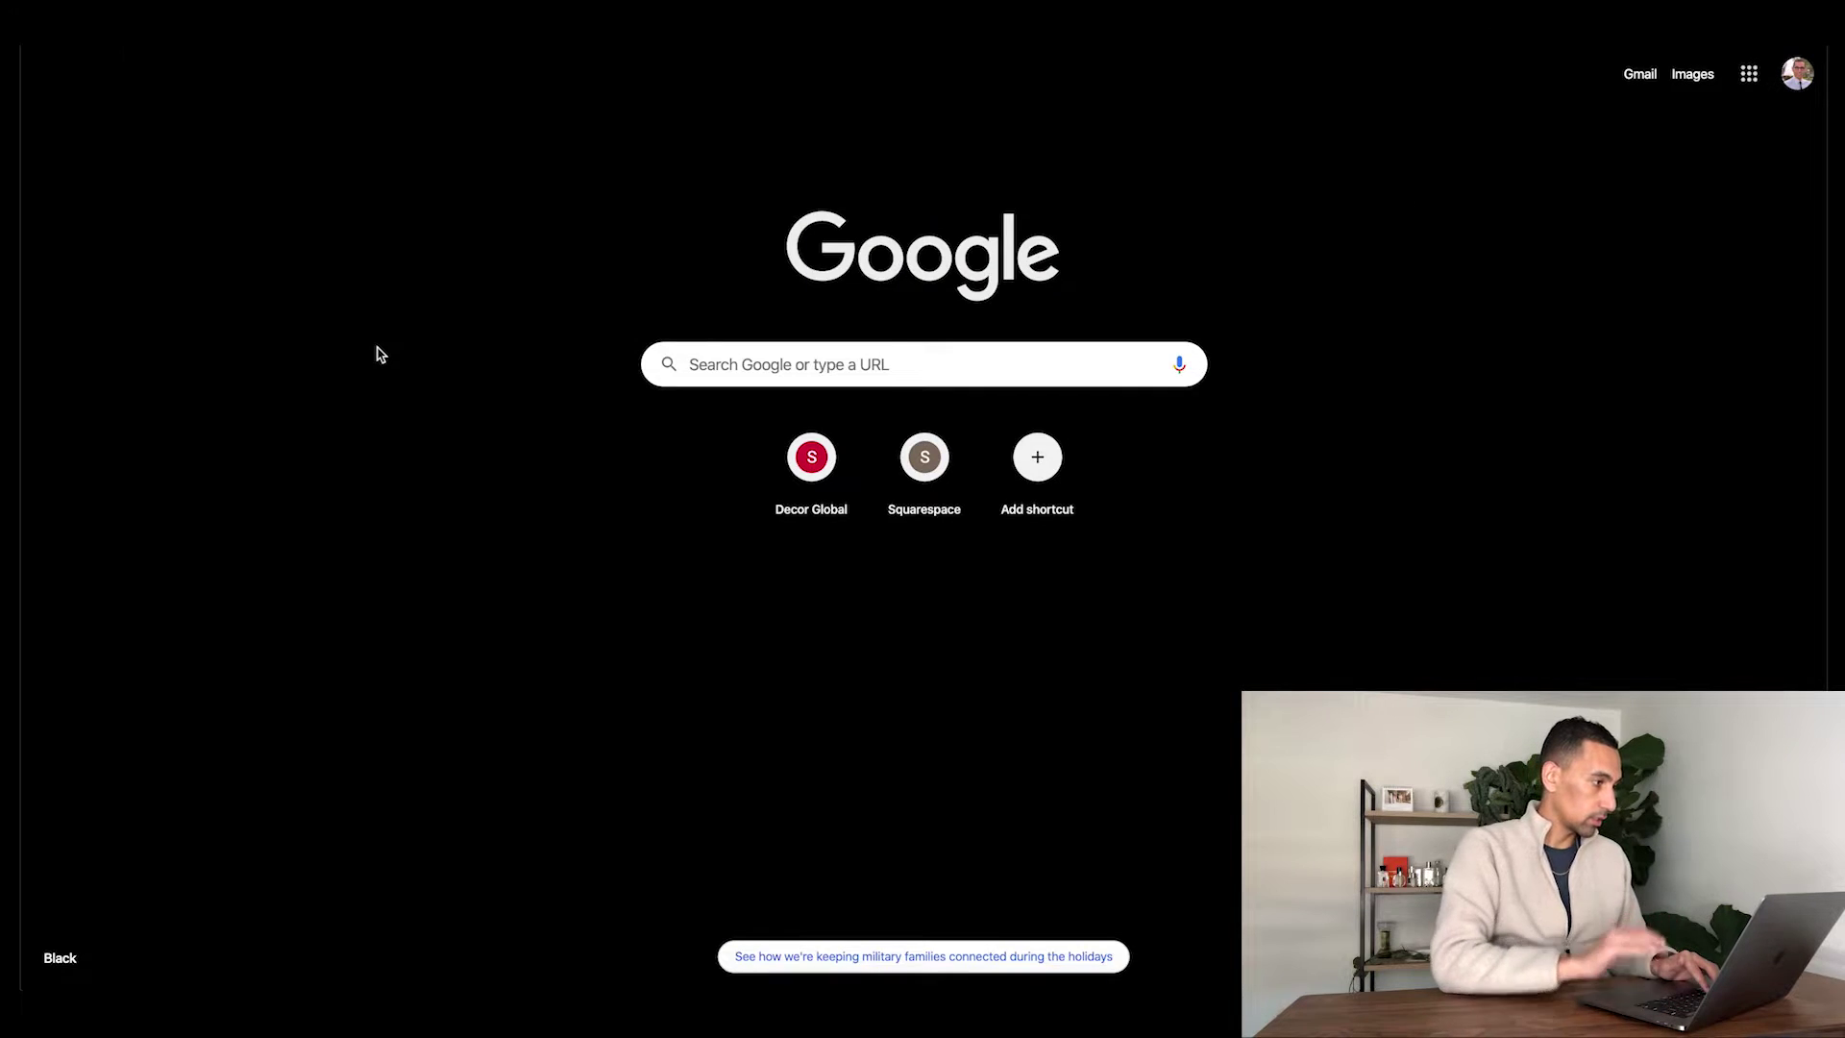
pyautogui.write('•')
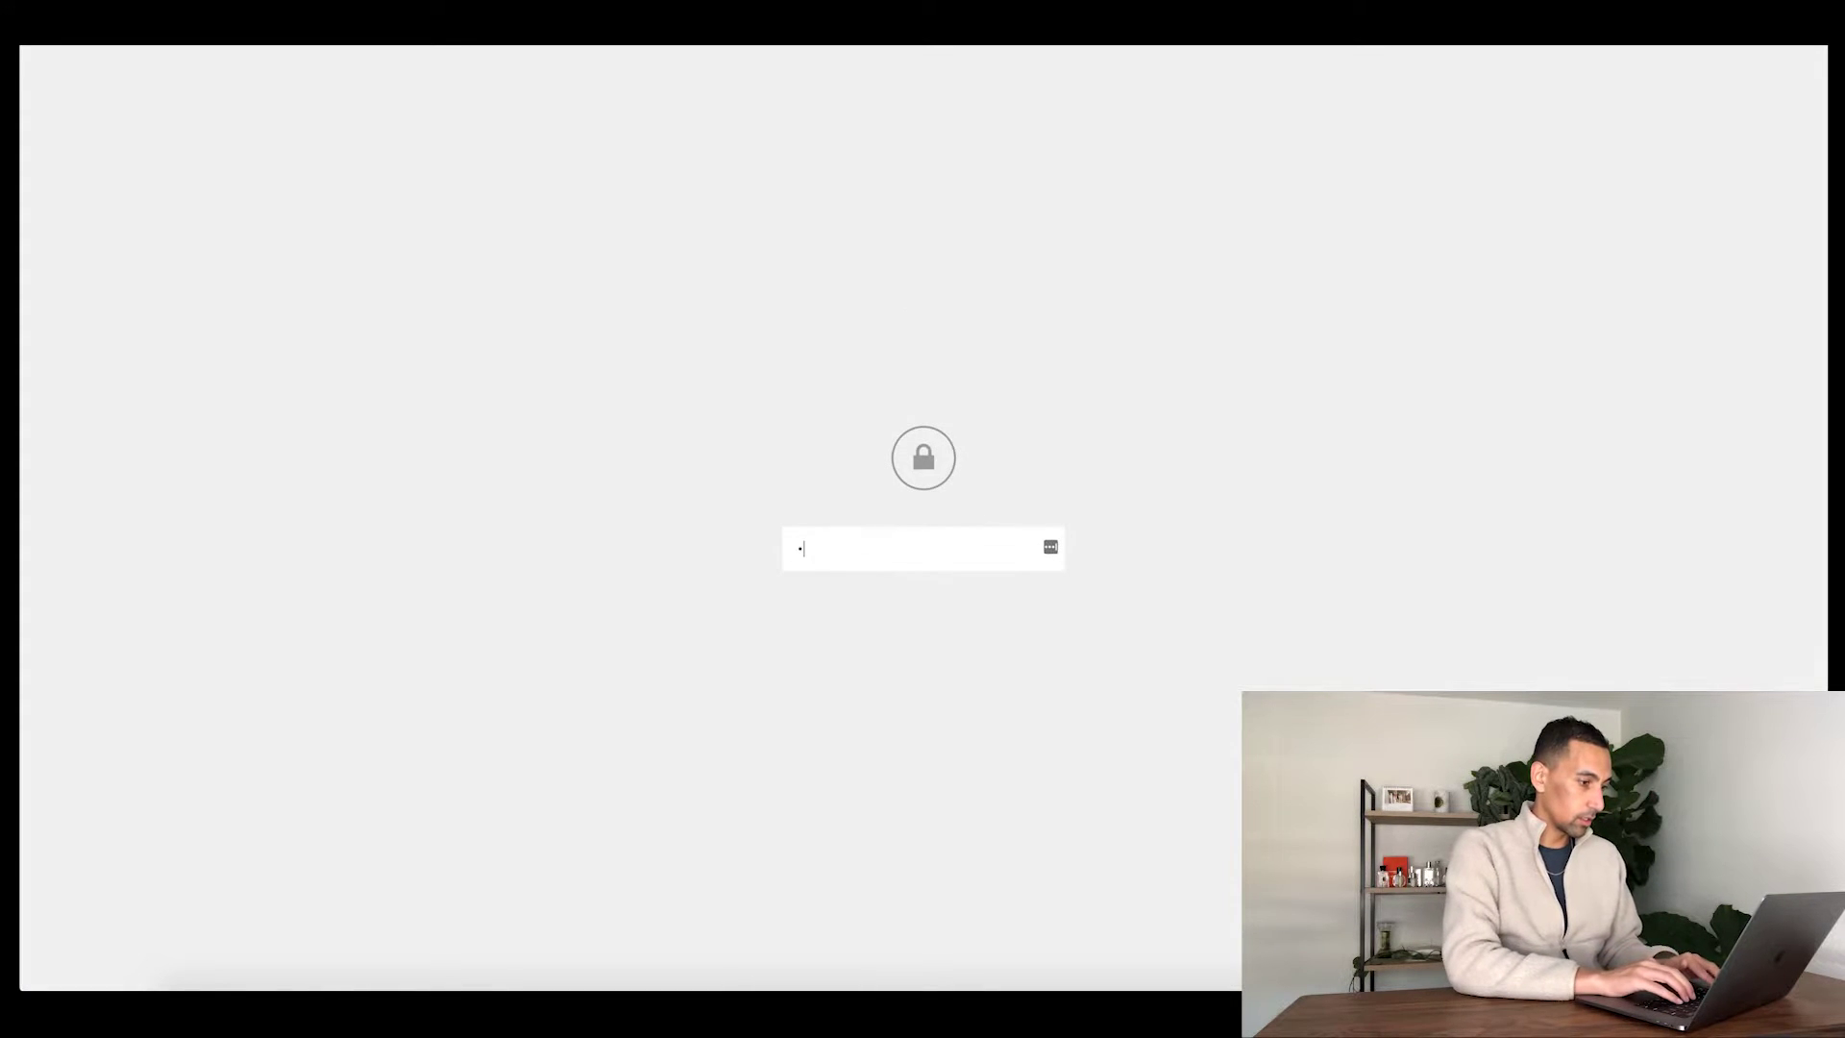
pyautogui.press('Return')
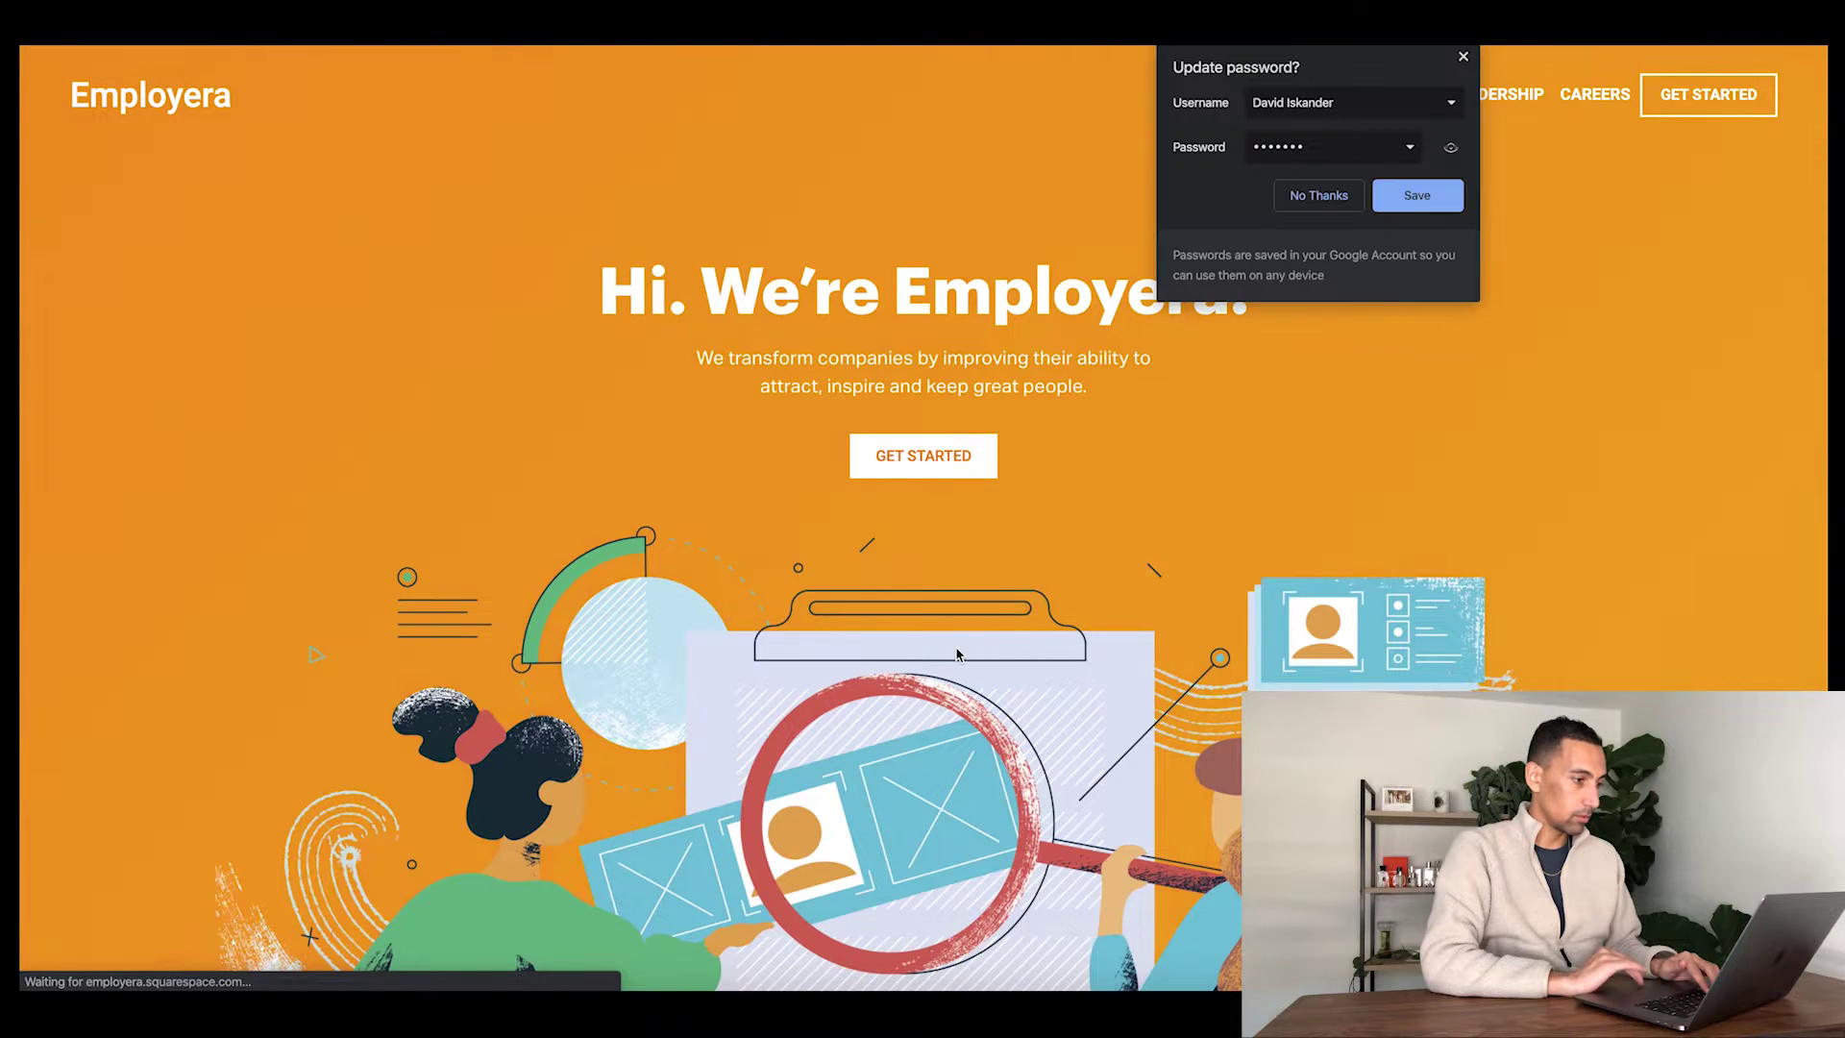
# - Dismiss Chrome's update-password and LastPass save prompts, then scroll through the Employera site
pyautogui.scroll(-1, 957, 649)
pyautogui.click(1461, 55)
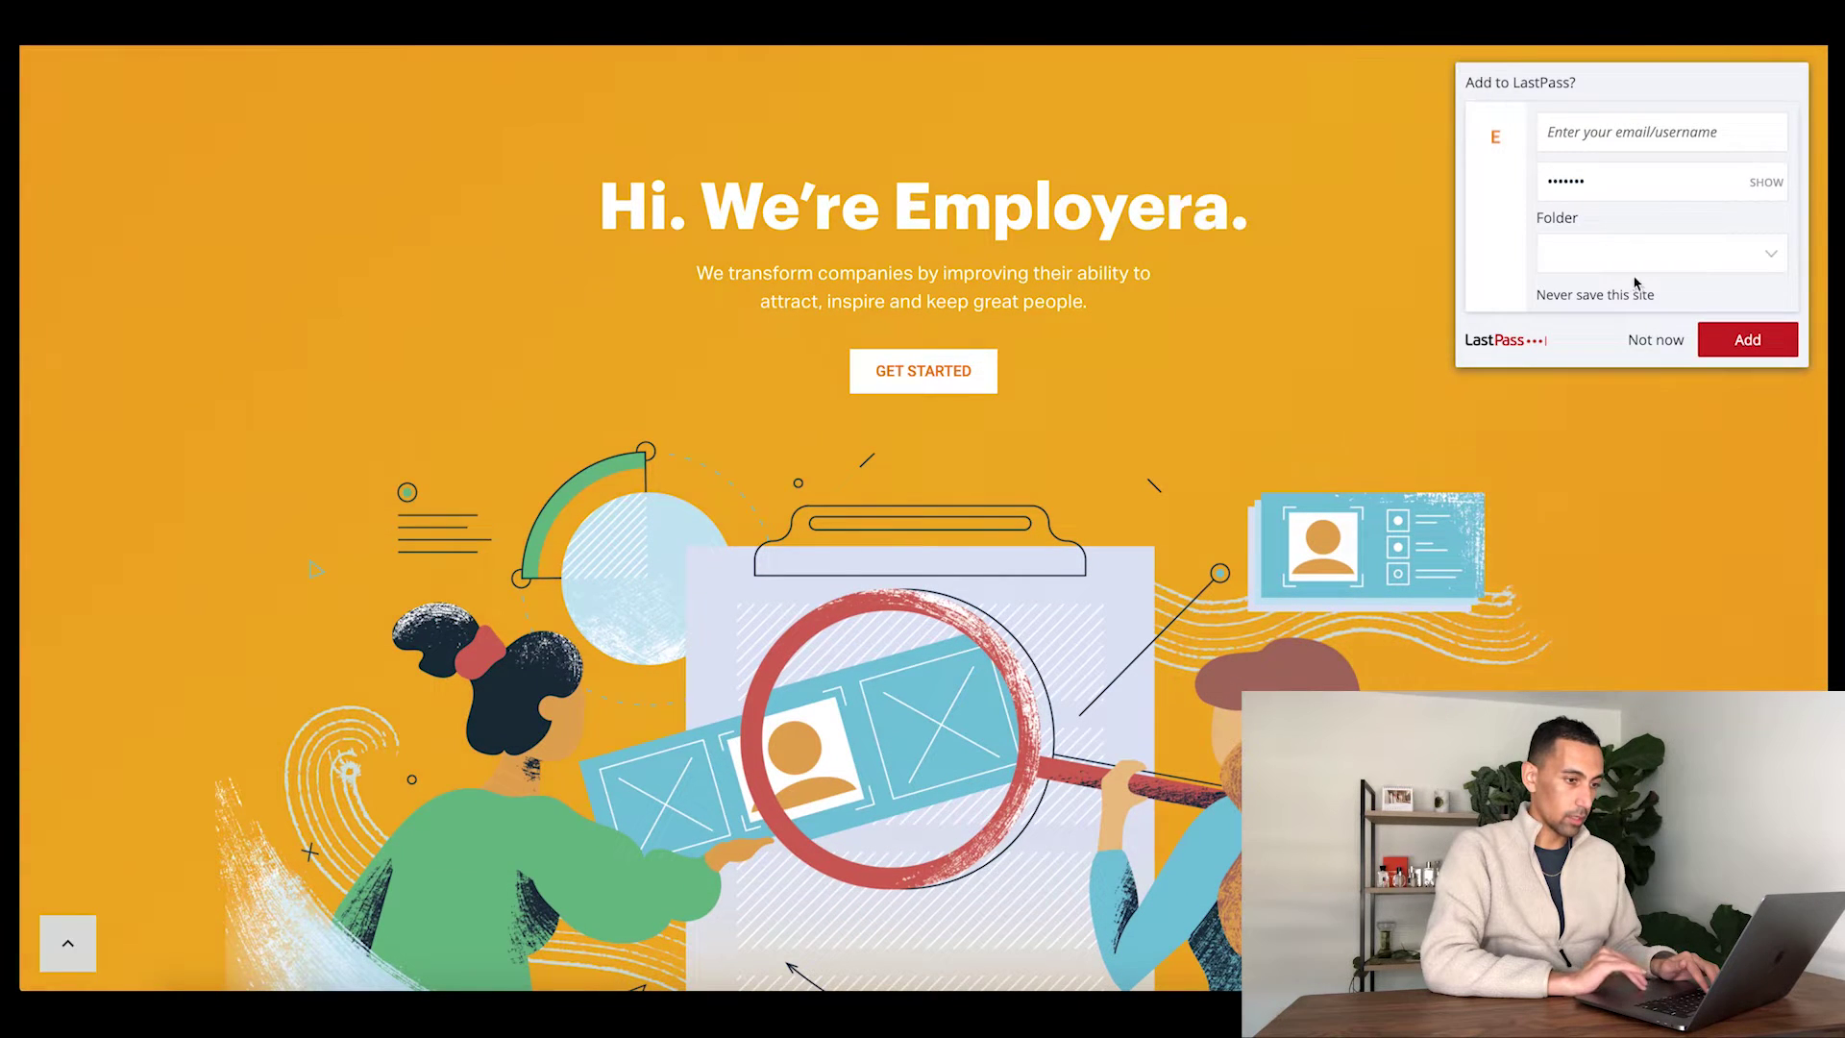
pyautogui.click(1644, 339)
pyautogui.scroll(-20, 1034, 358)
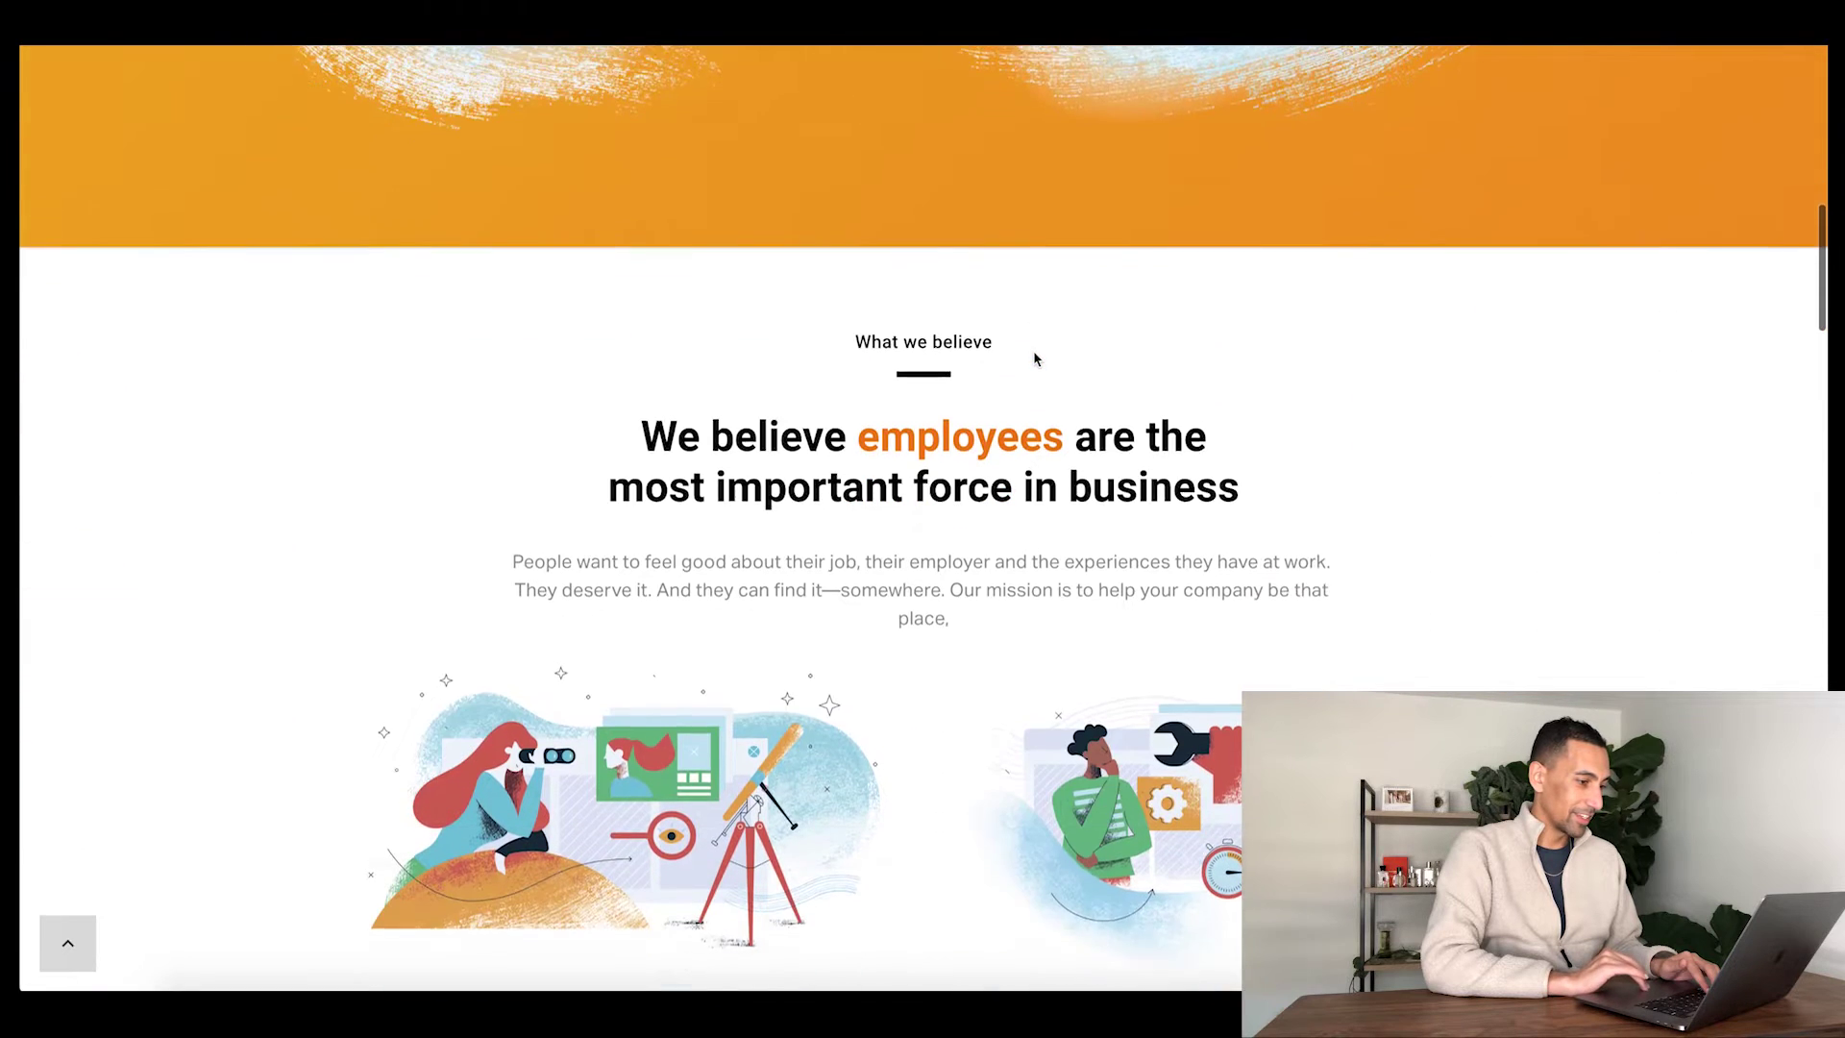
pyautogui.scroll(-4, 1035, 358)
pyautogui.scroll(5, 1033, 359)
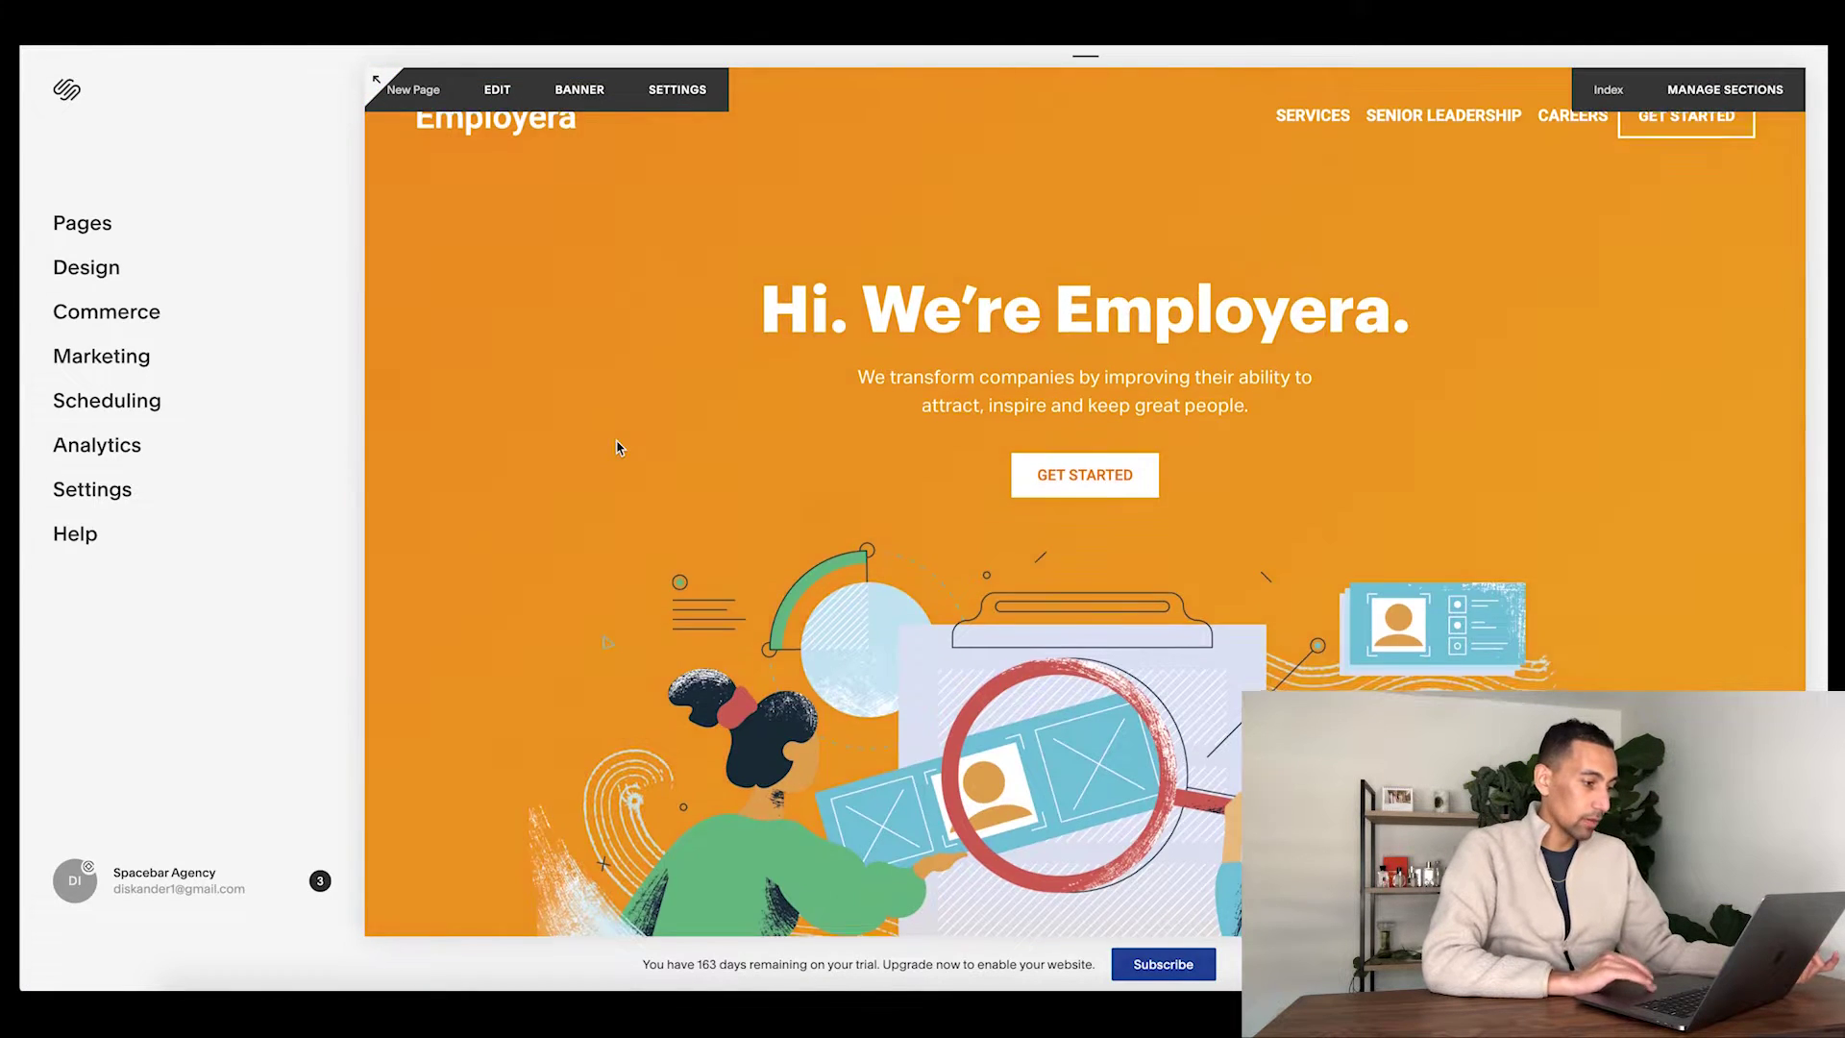
# - Edit the Our experience section and open its logo gallery's Design options
pyautogui.scroll(-15, 731, 555)
pyautogui.scroll(4, 730, 563)
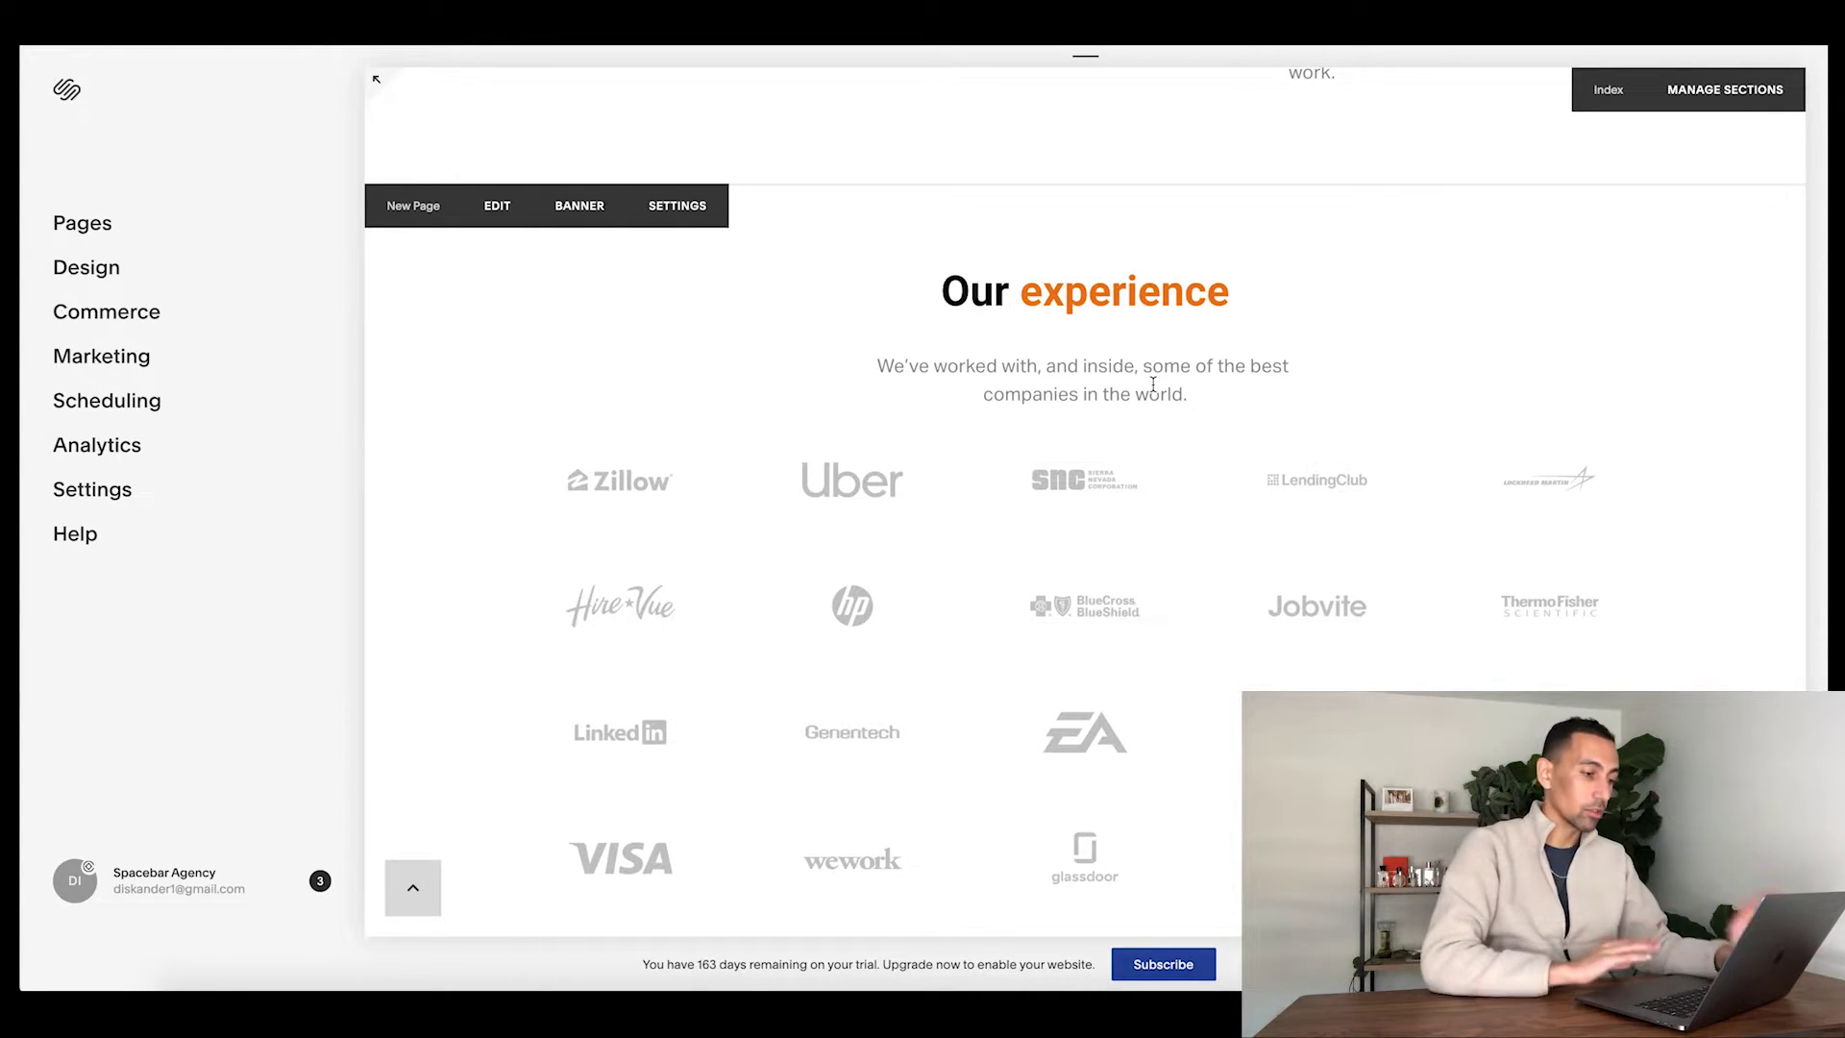
pyautogui.click(1140, 380)
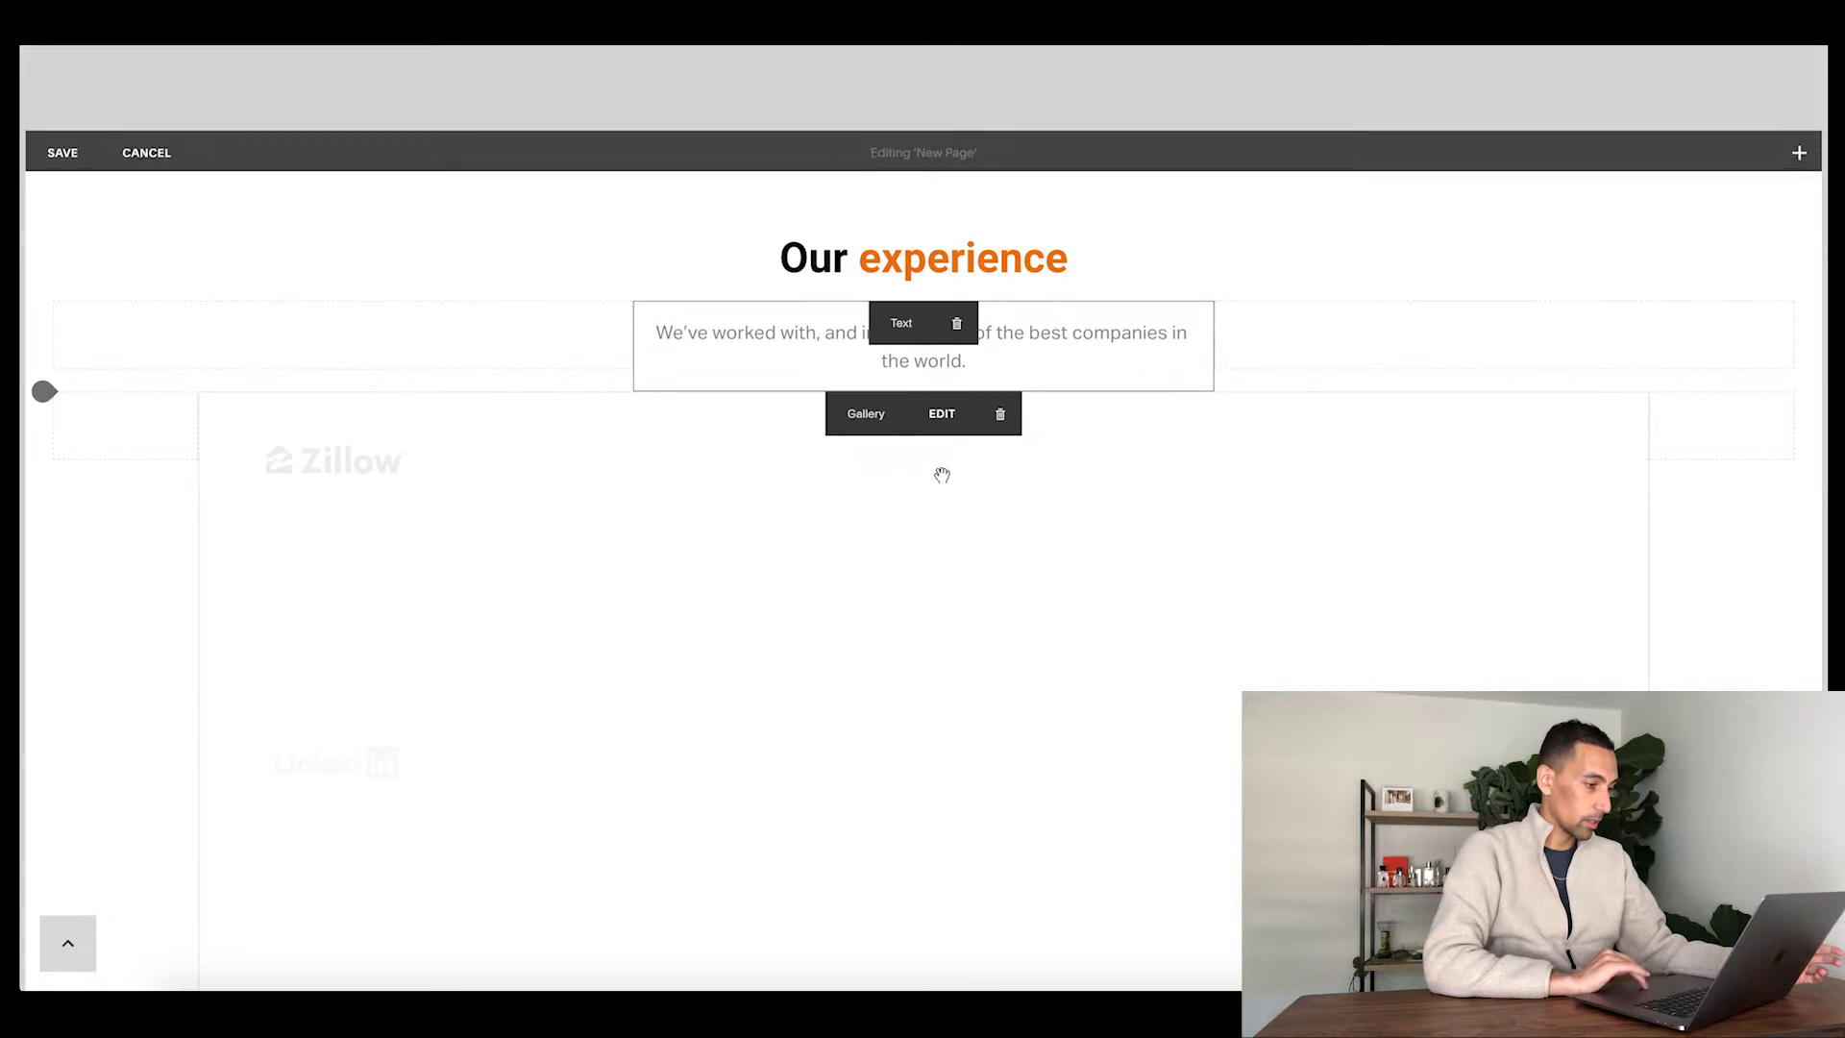
pyautogui.scroll(-3, 672, 384)
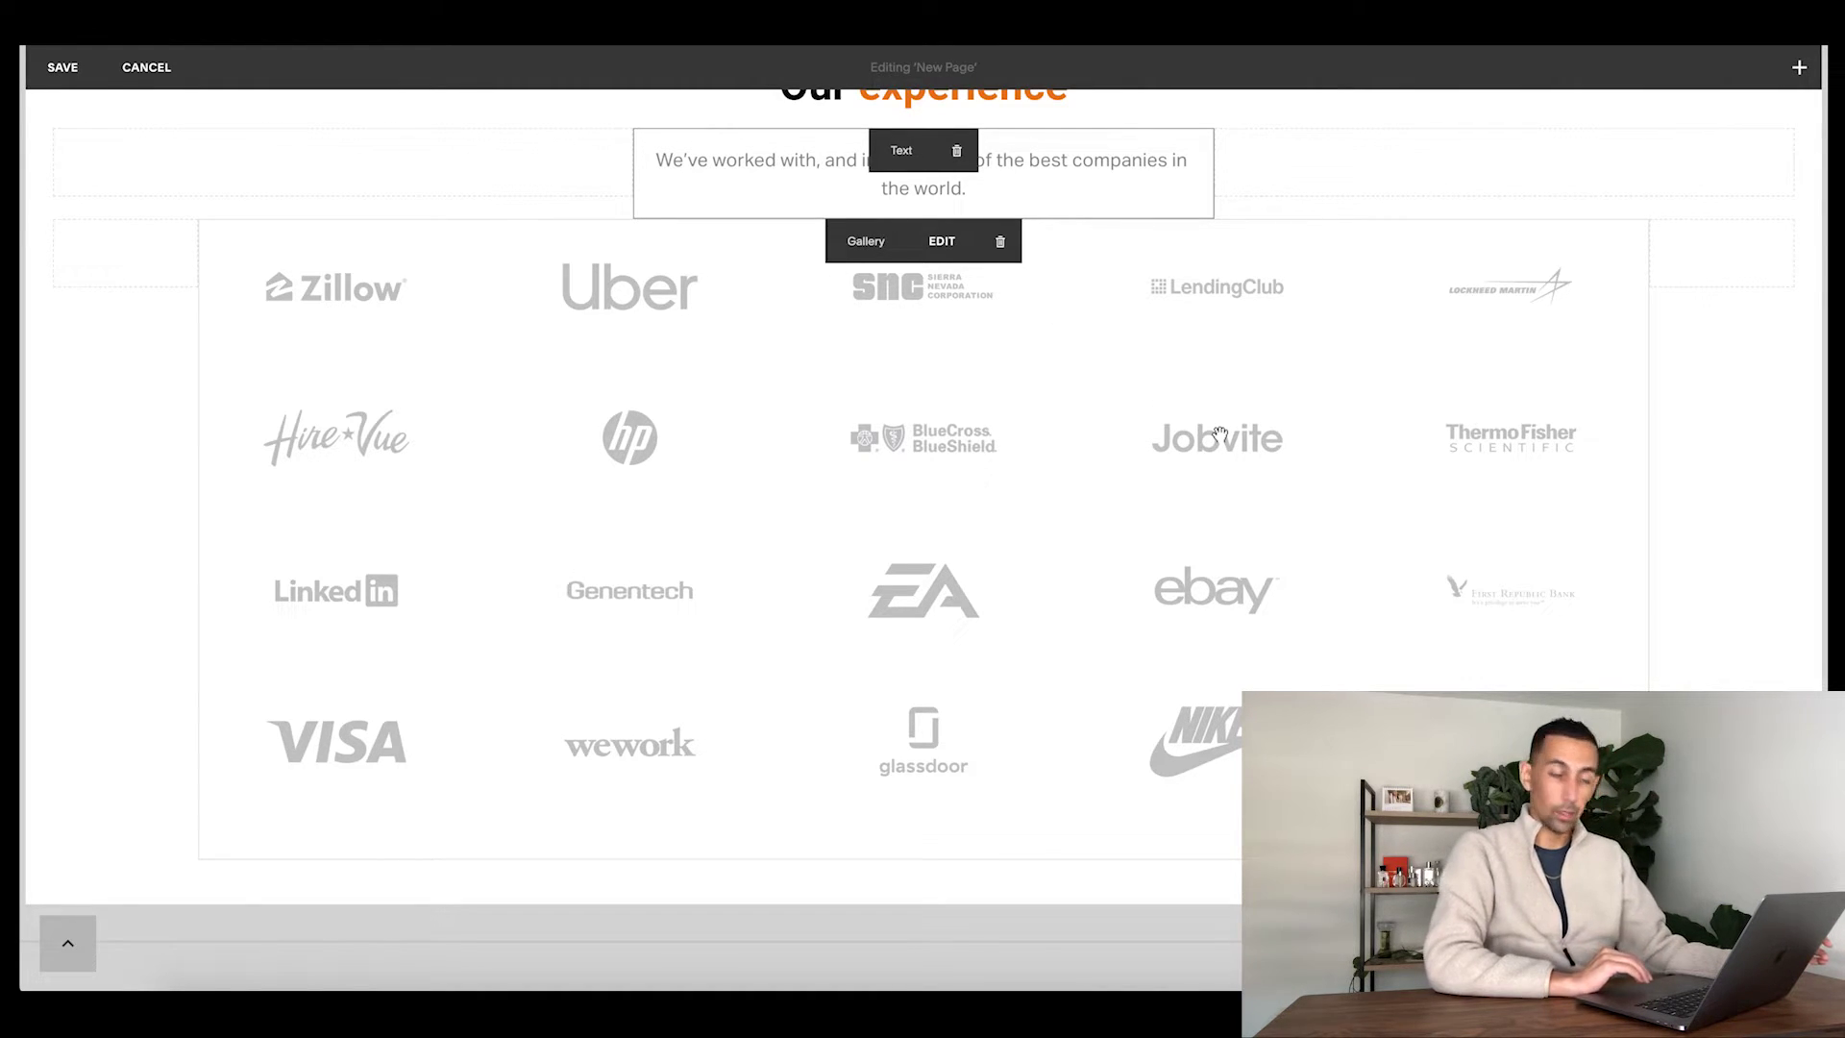
pyautogui.click(941, 248)
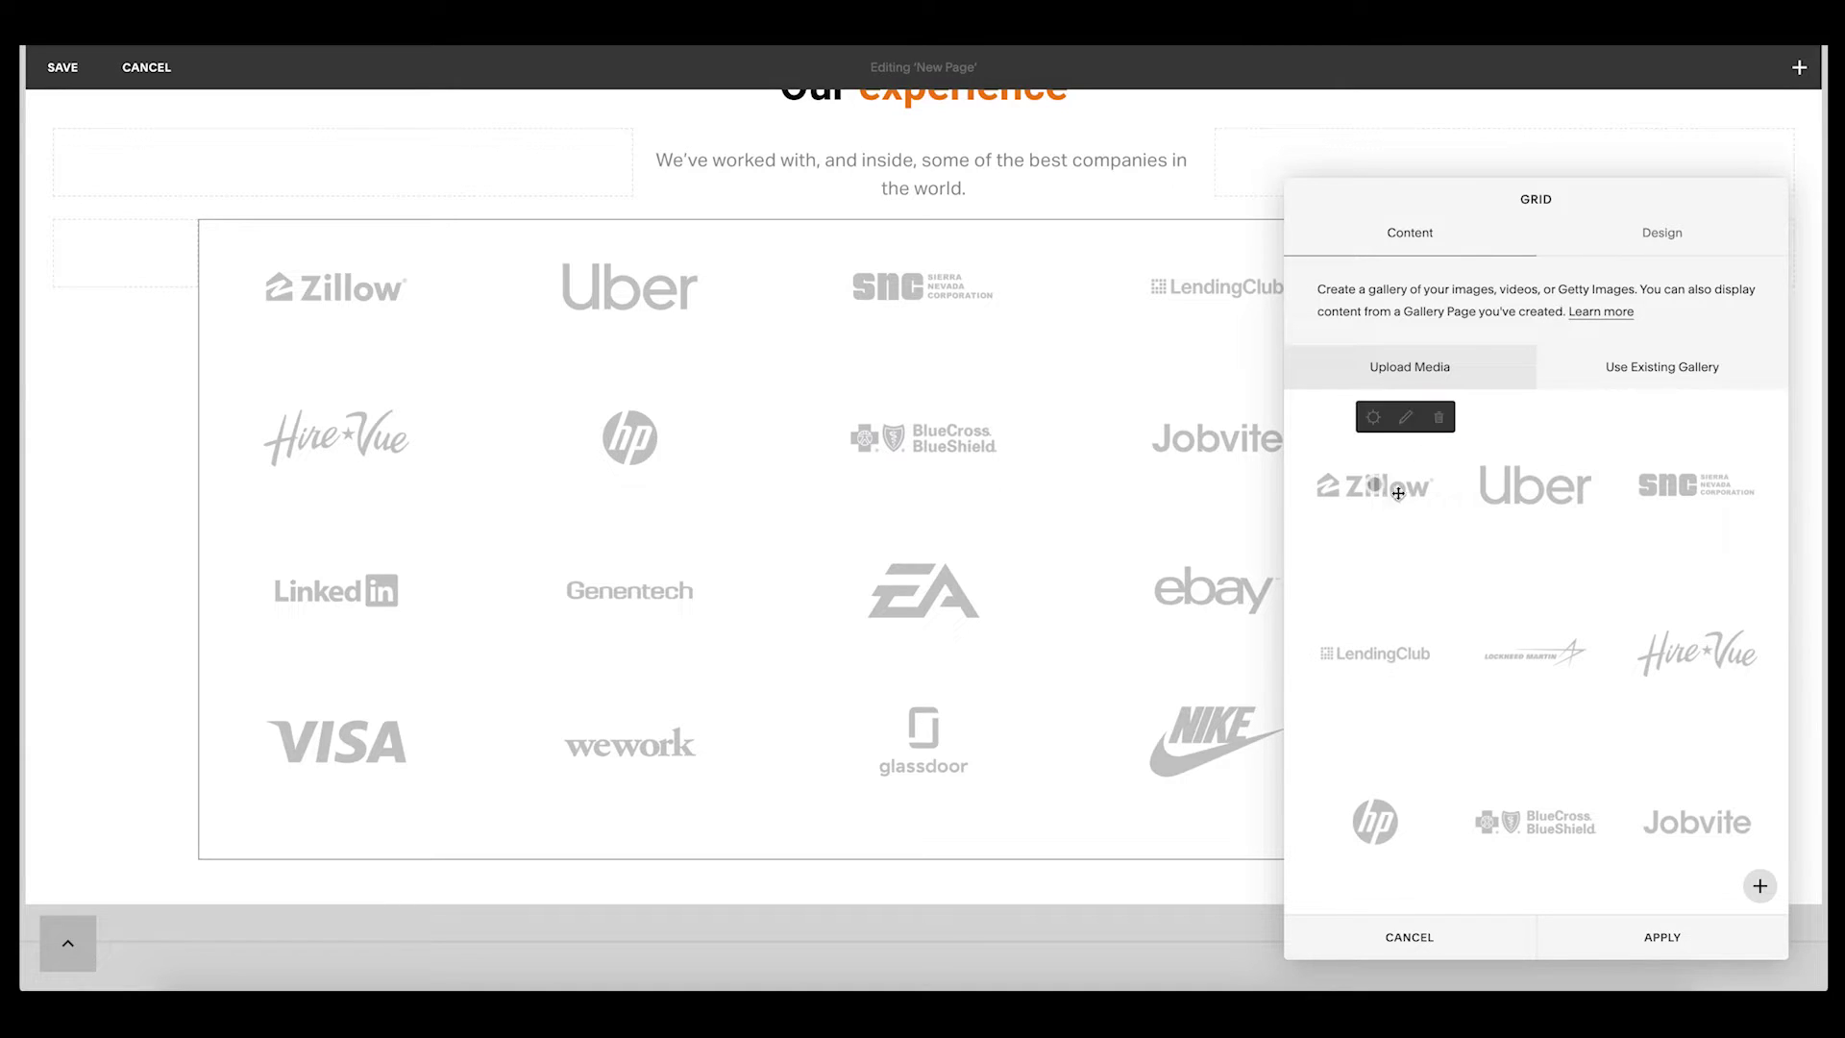
pyautogui.click(1422, 522)
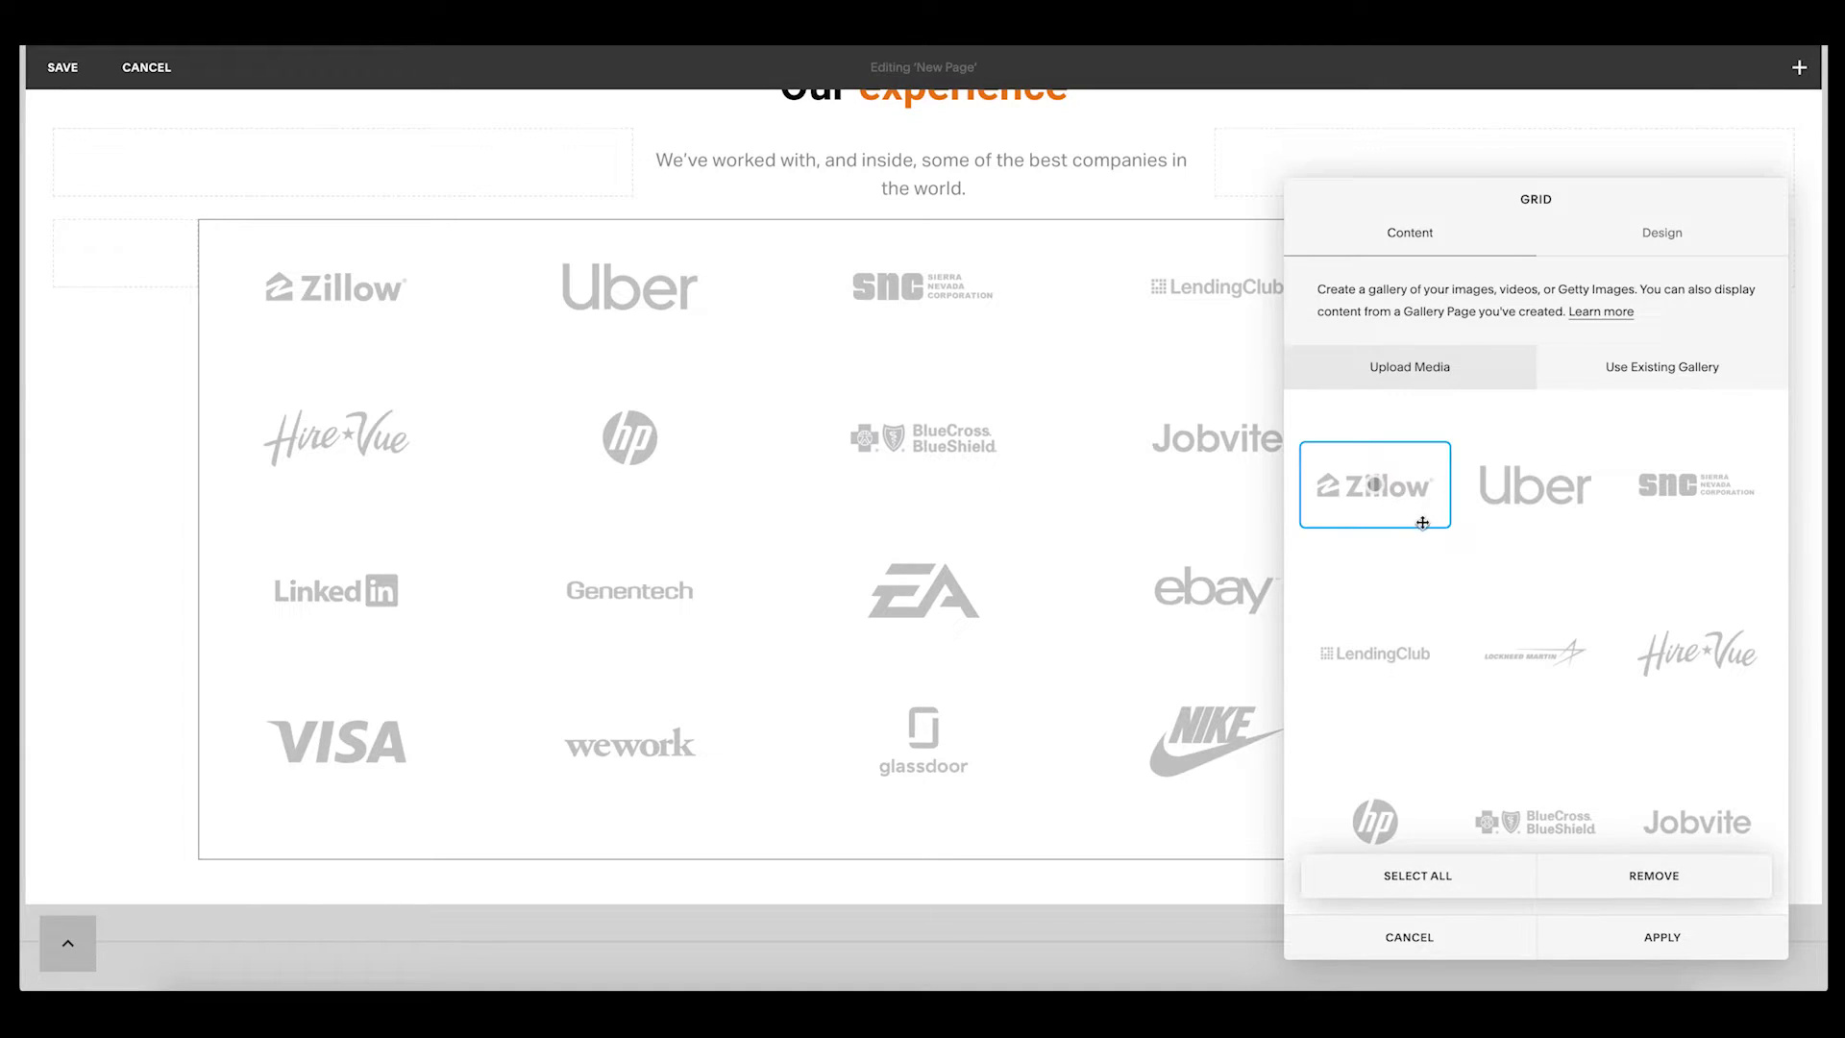
pyautogui.click(1493, 501)
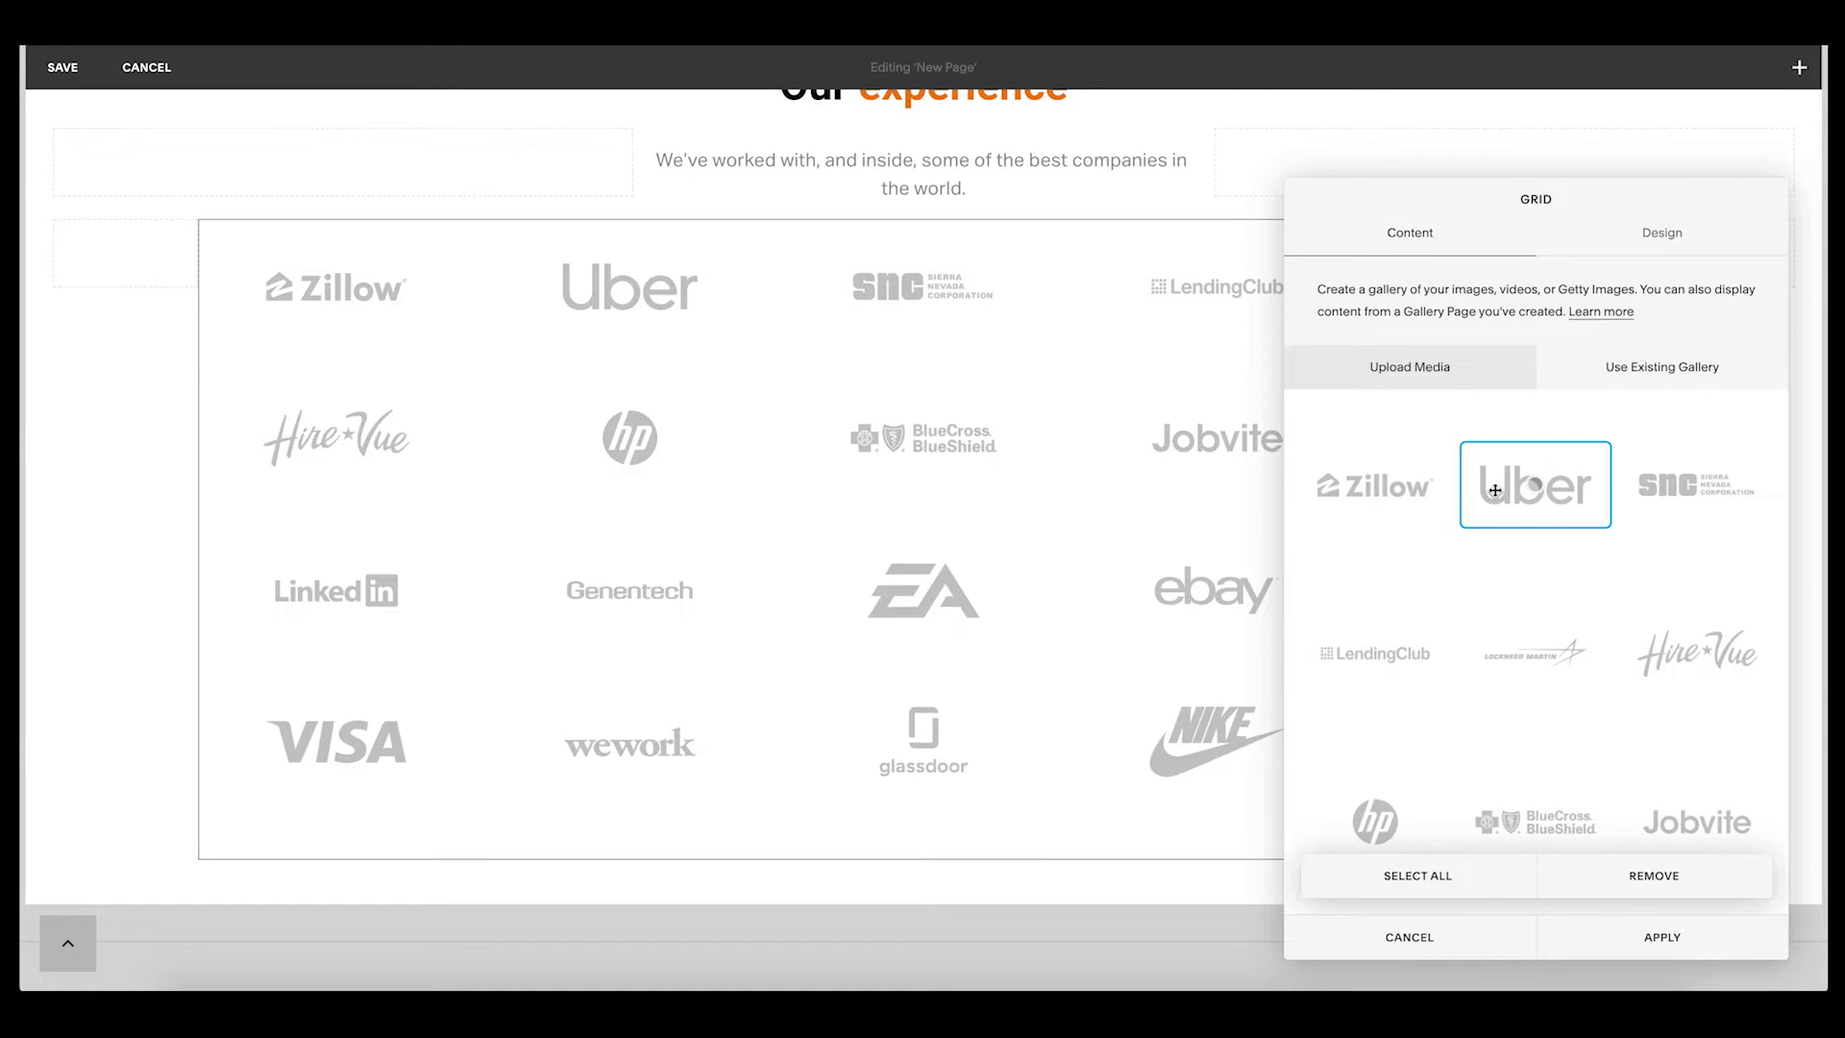
pyautogui.click(1663, 236)
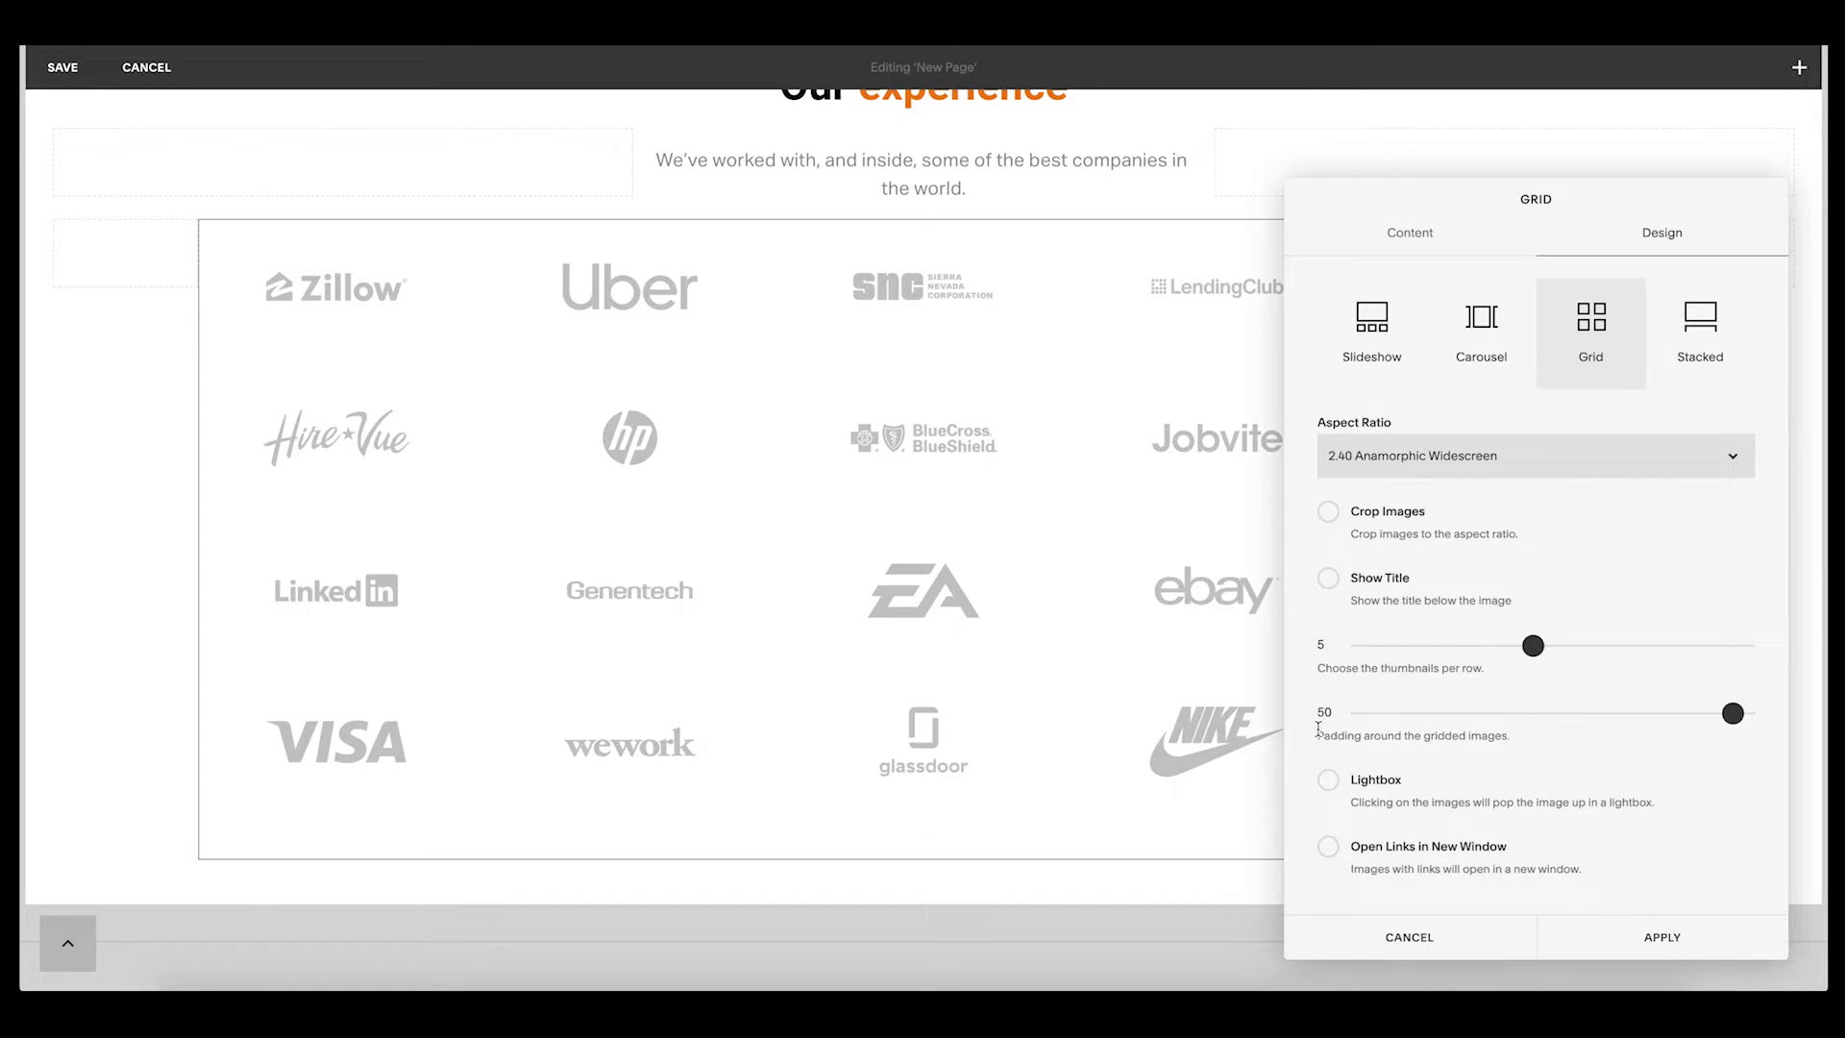
# - Set the logo grid padding from 50 to 0, leaving Crop Images unticked
pyautogui.moveTo(1650, 716); pyautogui.dragTo(1820, 716)
pyautogui.click(1381, 521)
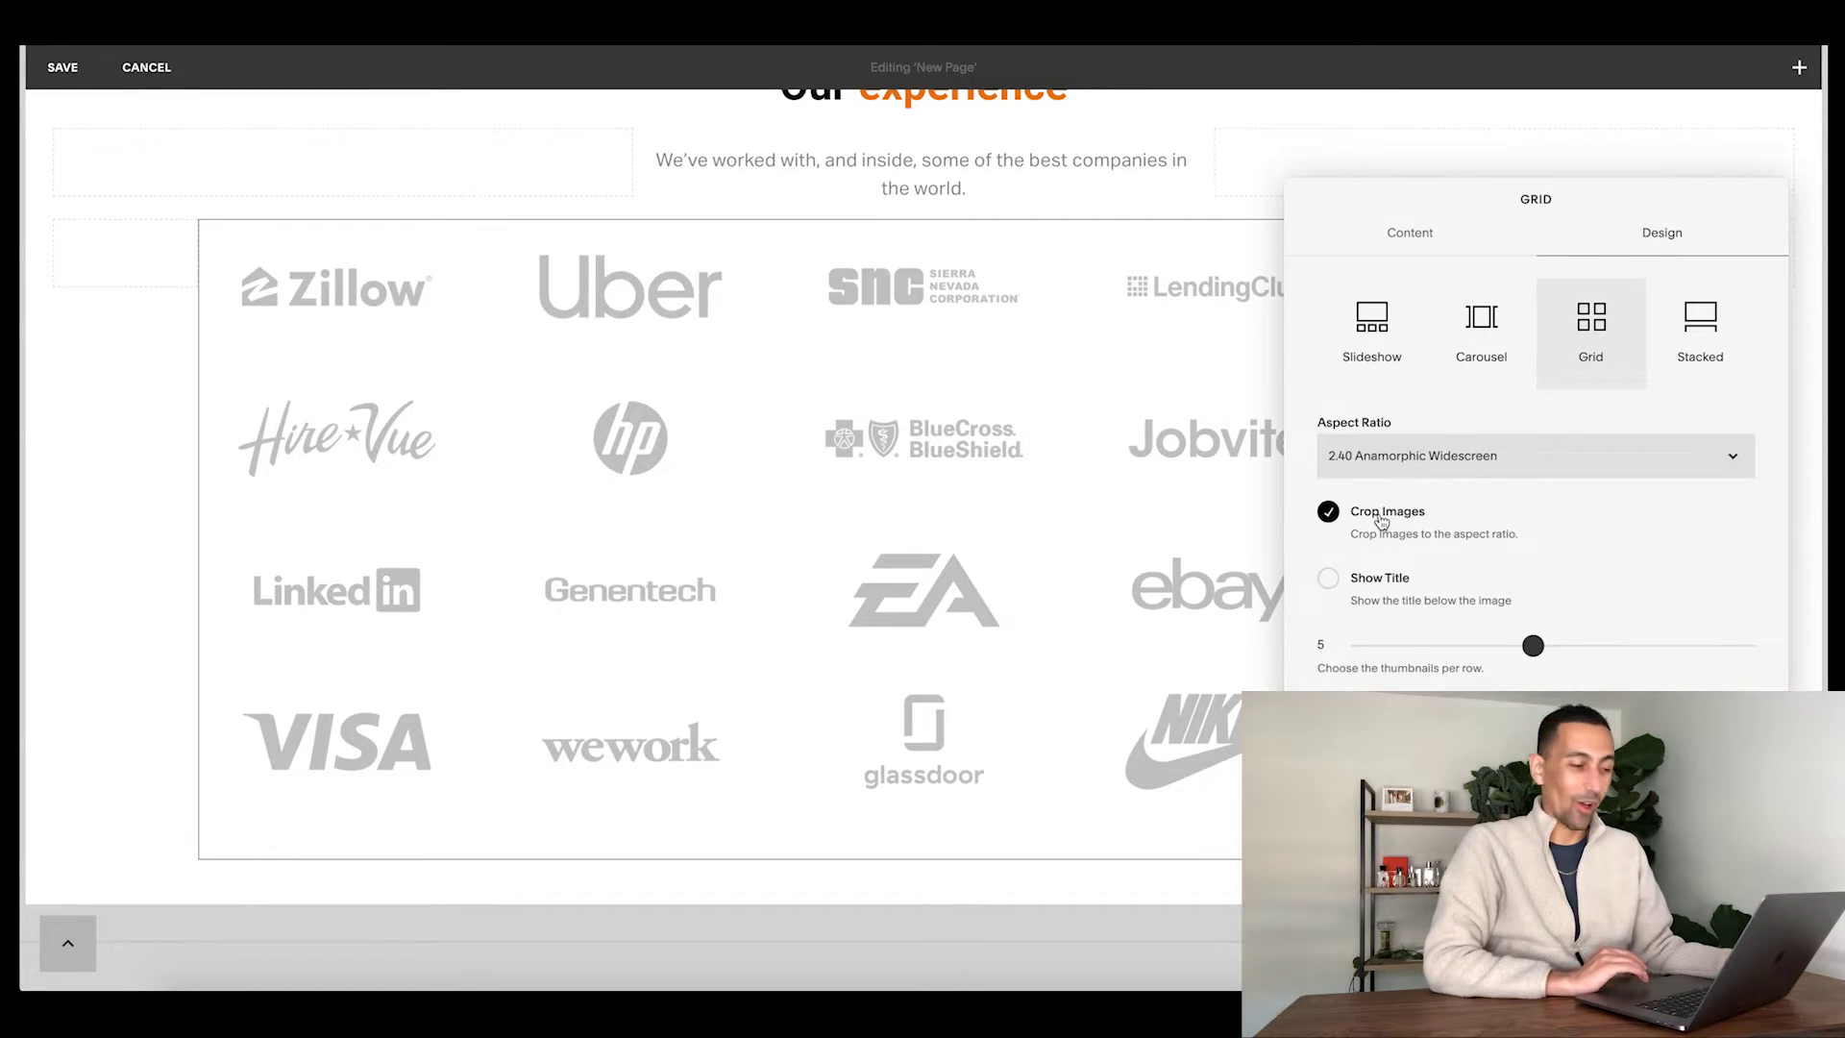
pyautogui.click(1381, 522)
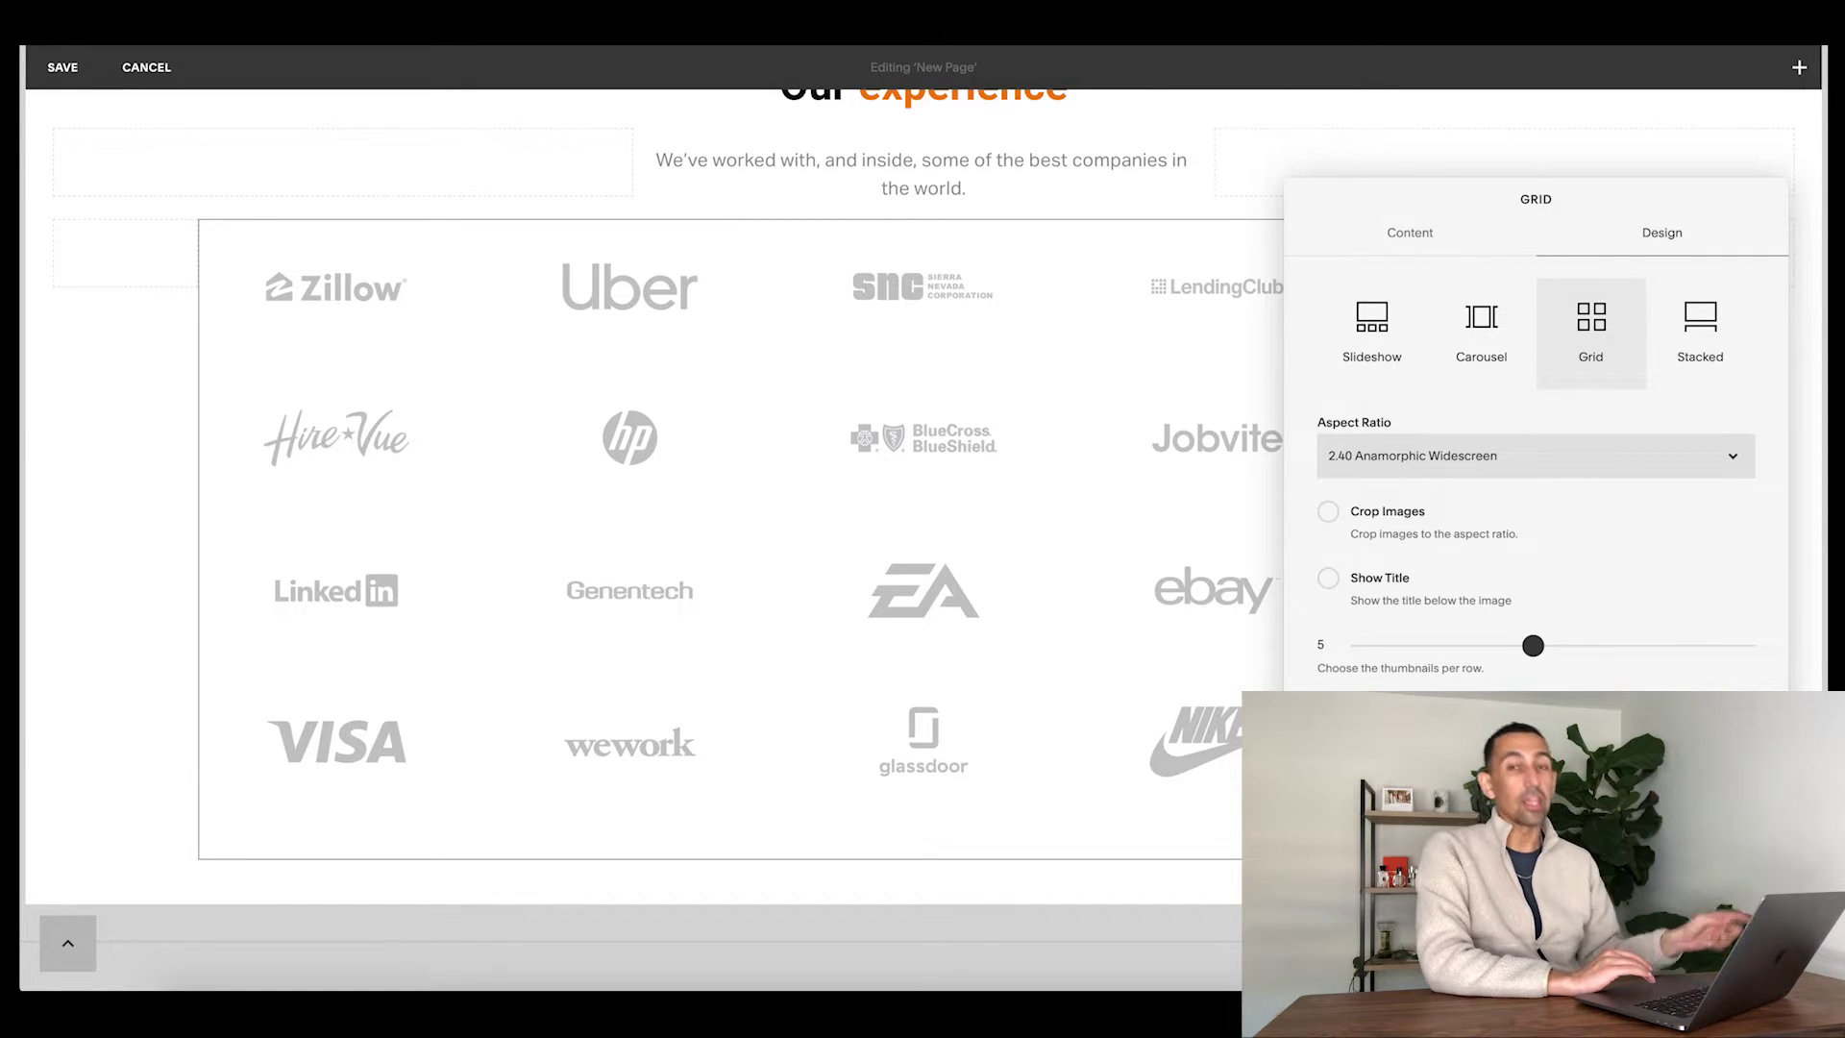
# - Try the Use Existing Gallery option, then go back to the uploaded logo images
pyautogui.click(1398, 240)
pyautogui.click(1654, 375)
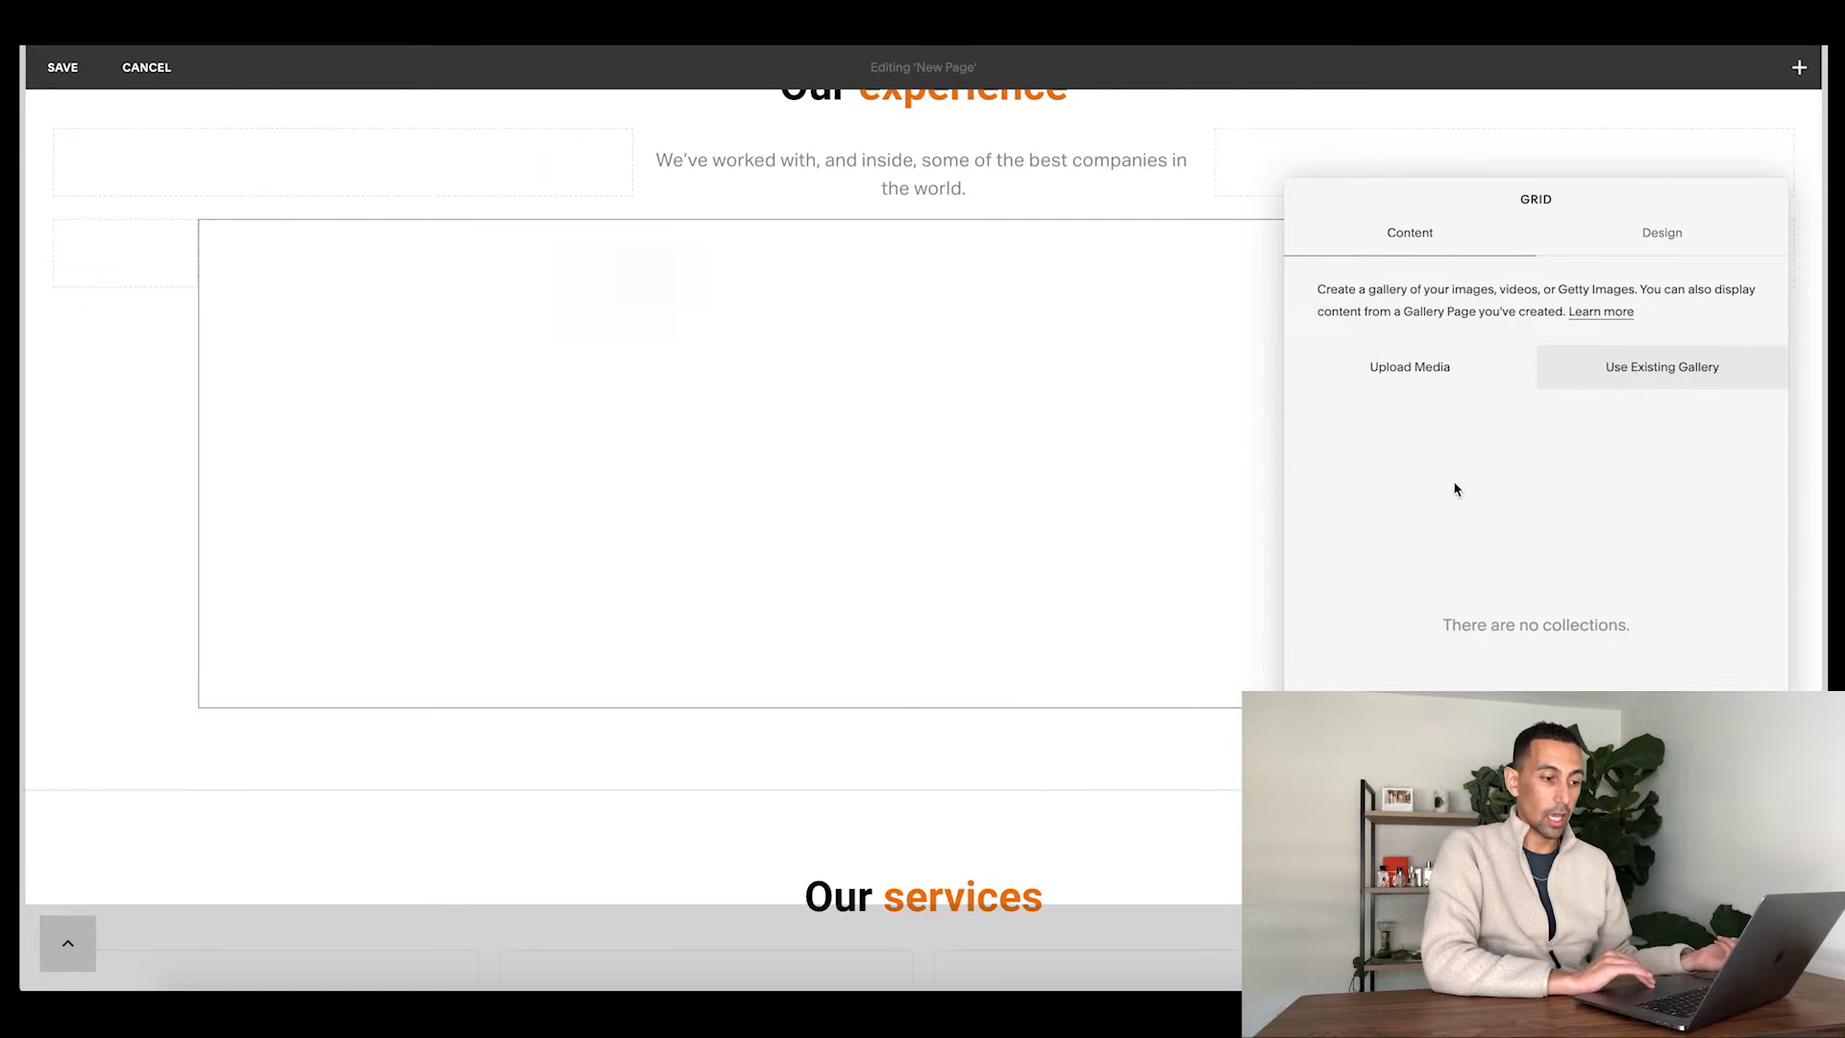
pyautogui.click(1413, 374)
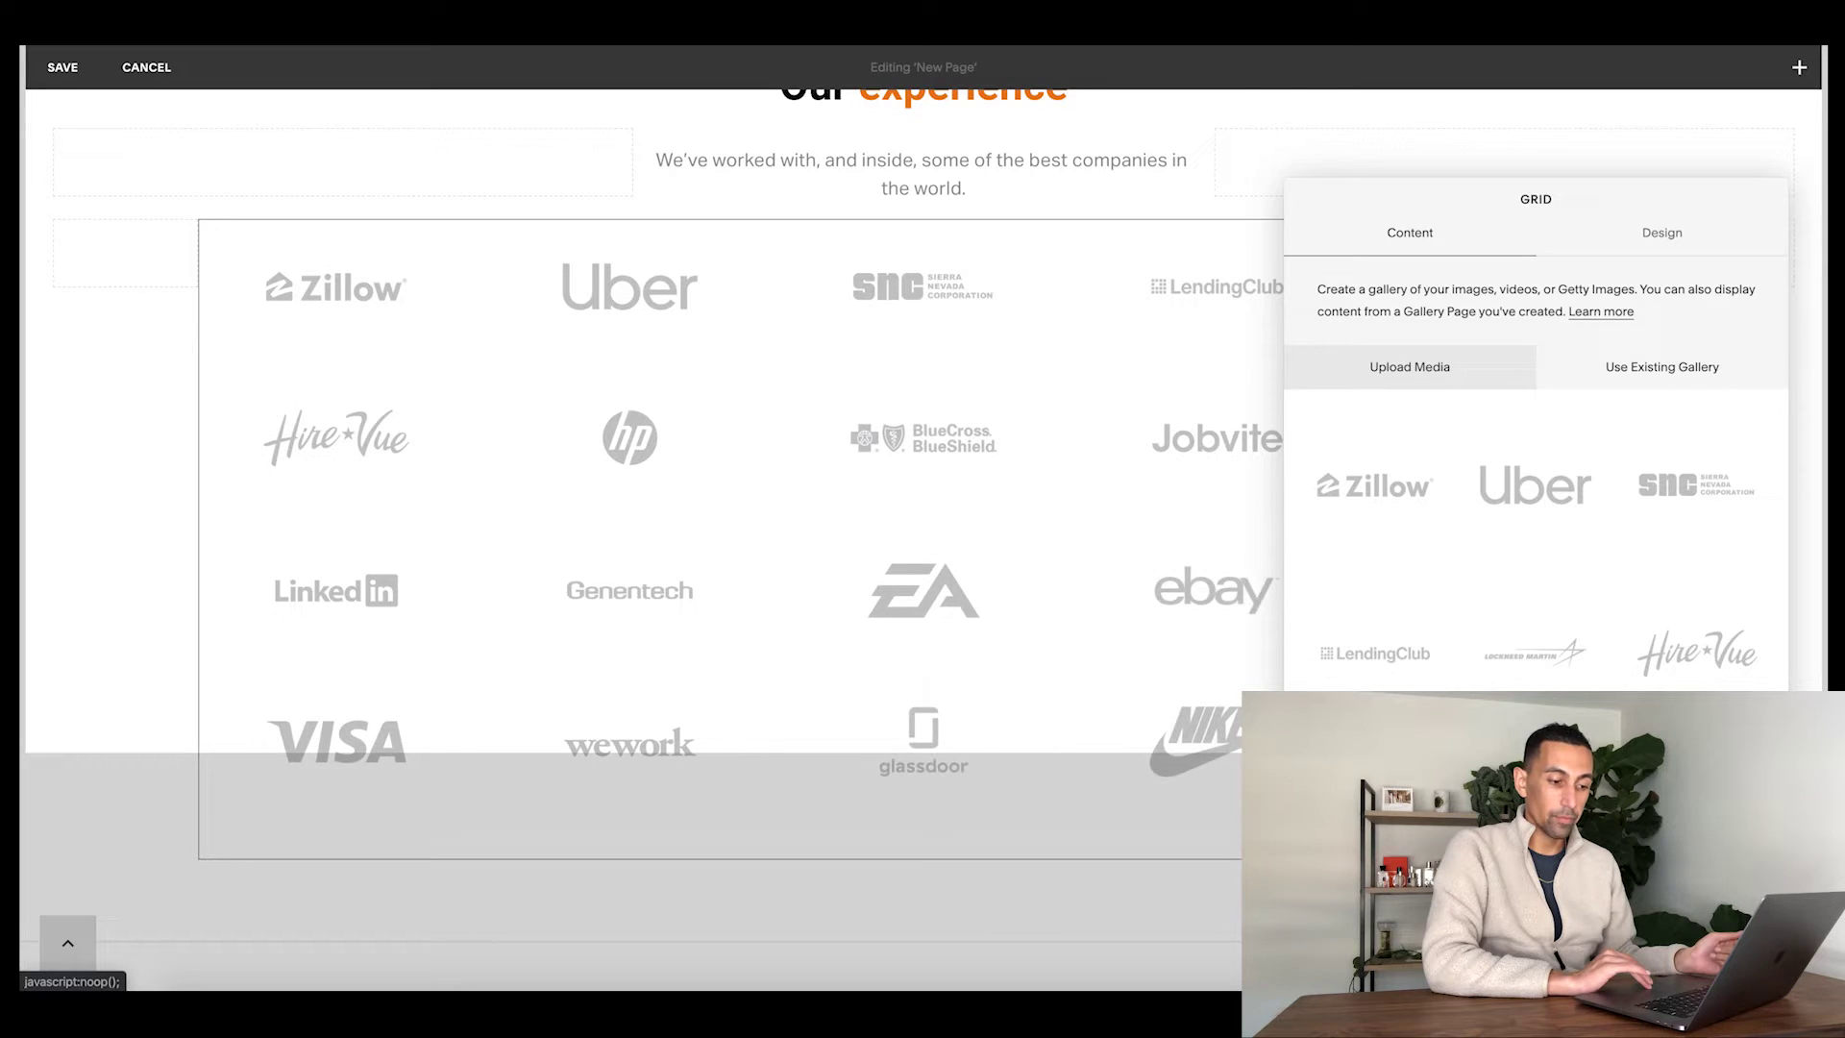
pyautogui.scroll(-1, 1663, 824)
pyautogui.scroll(-5, 1663, 823)
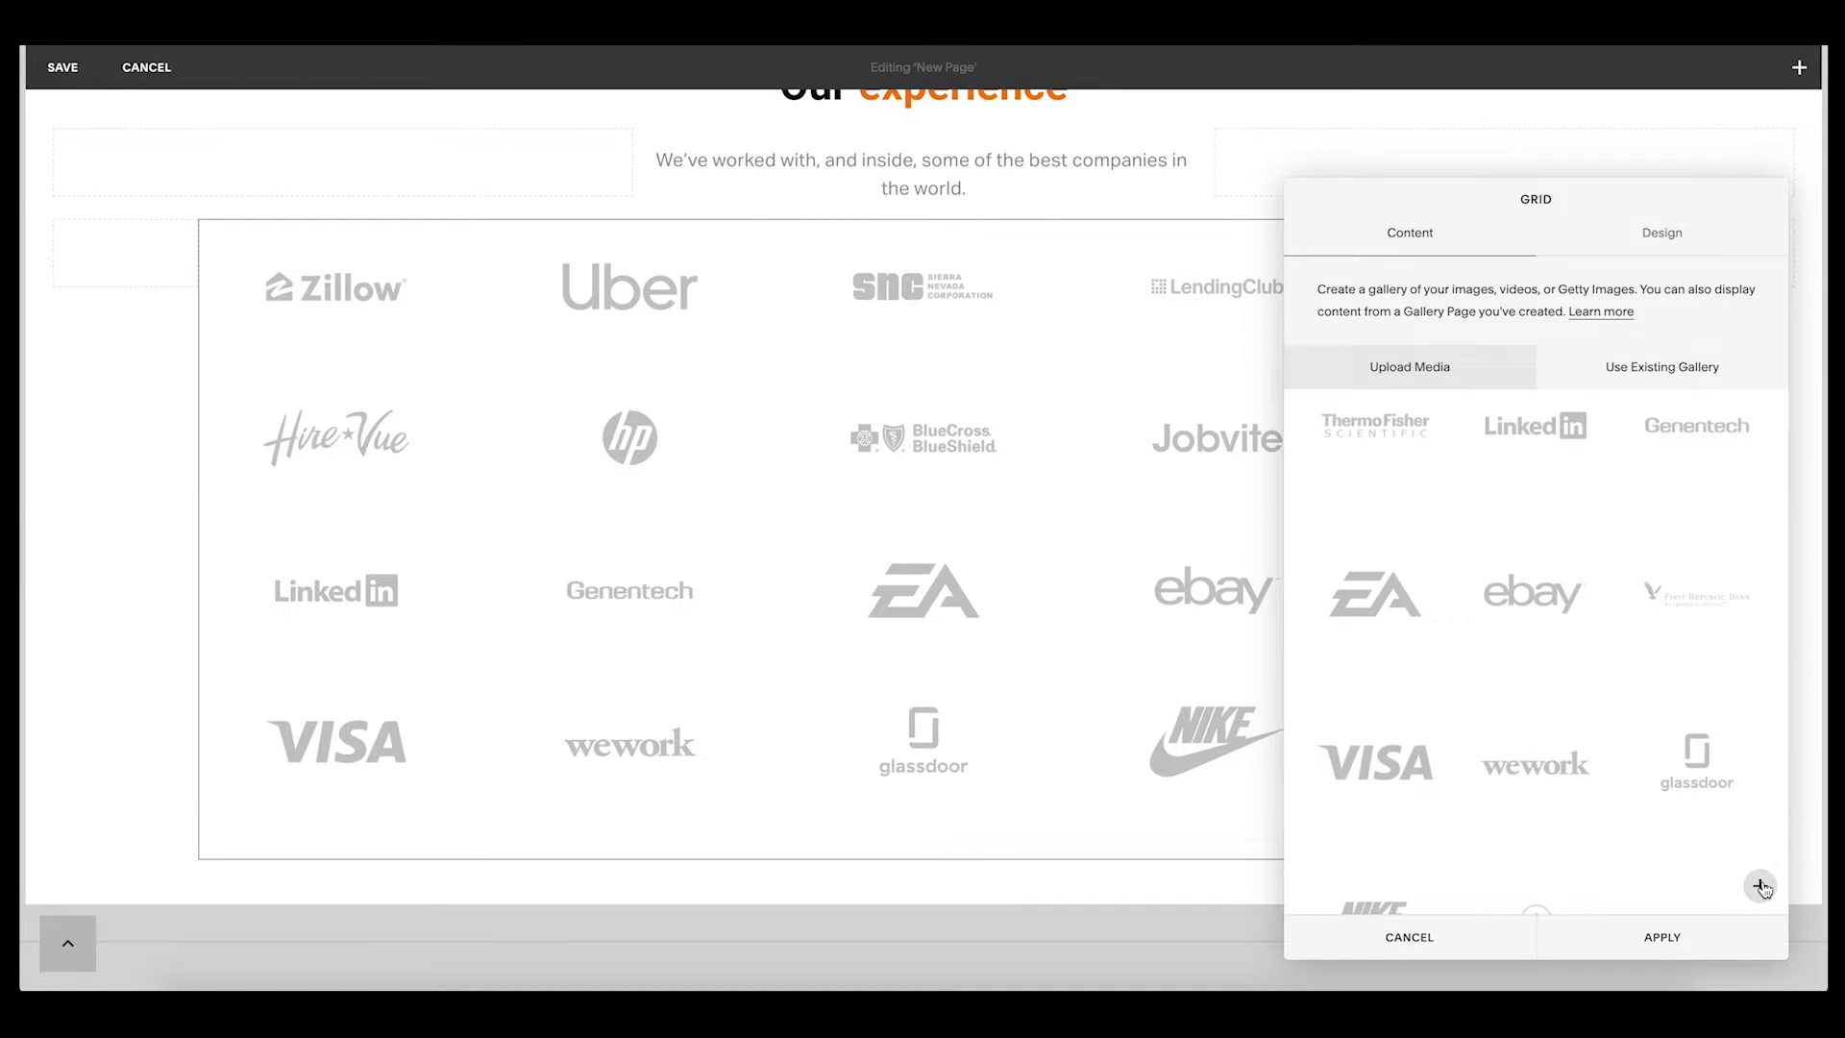
# - Browse the Imported tab of Image Search for the site's company logos and illustrations
pyautogui.click(1760, 886)
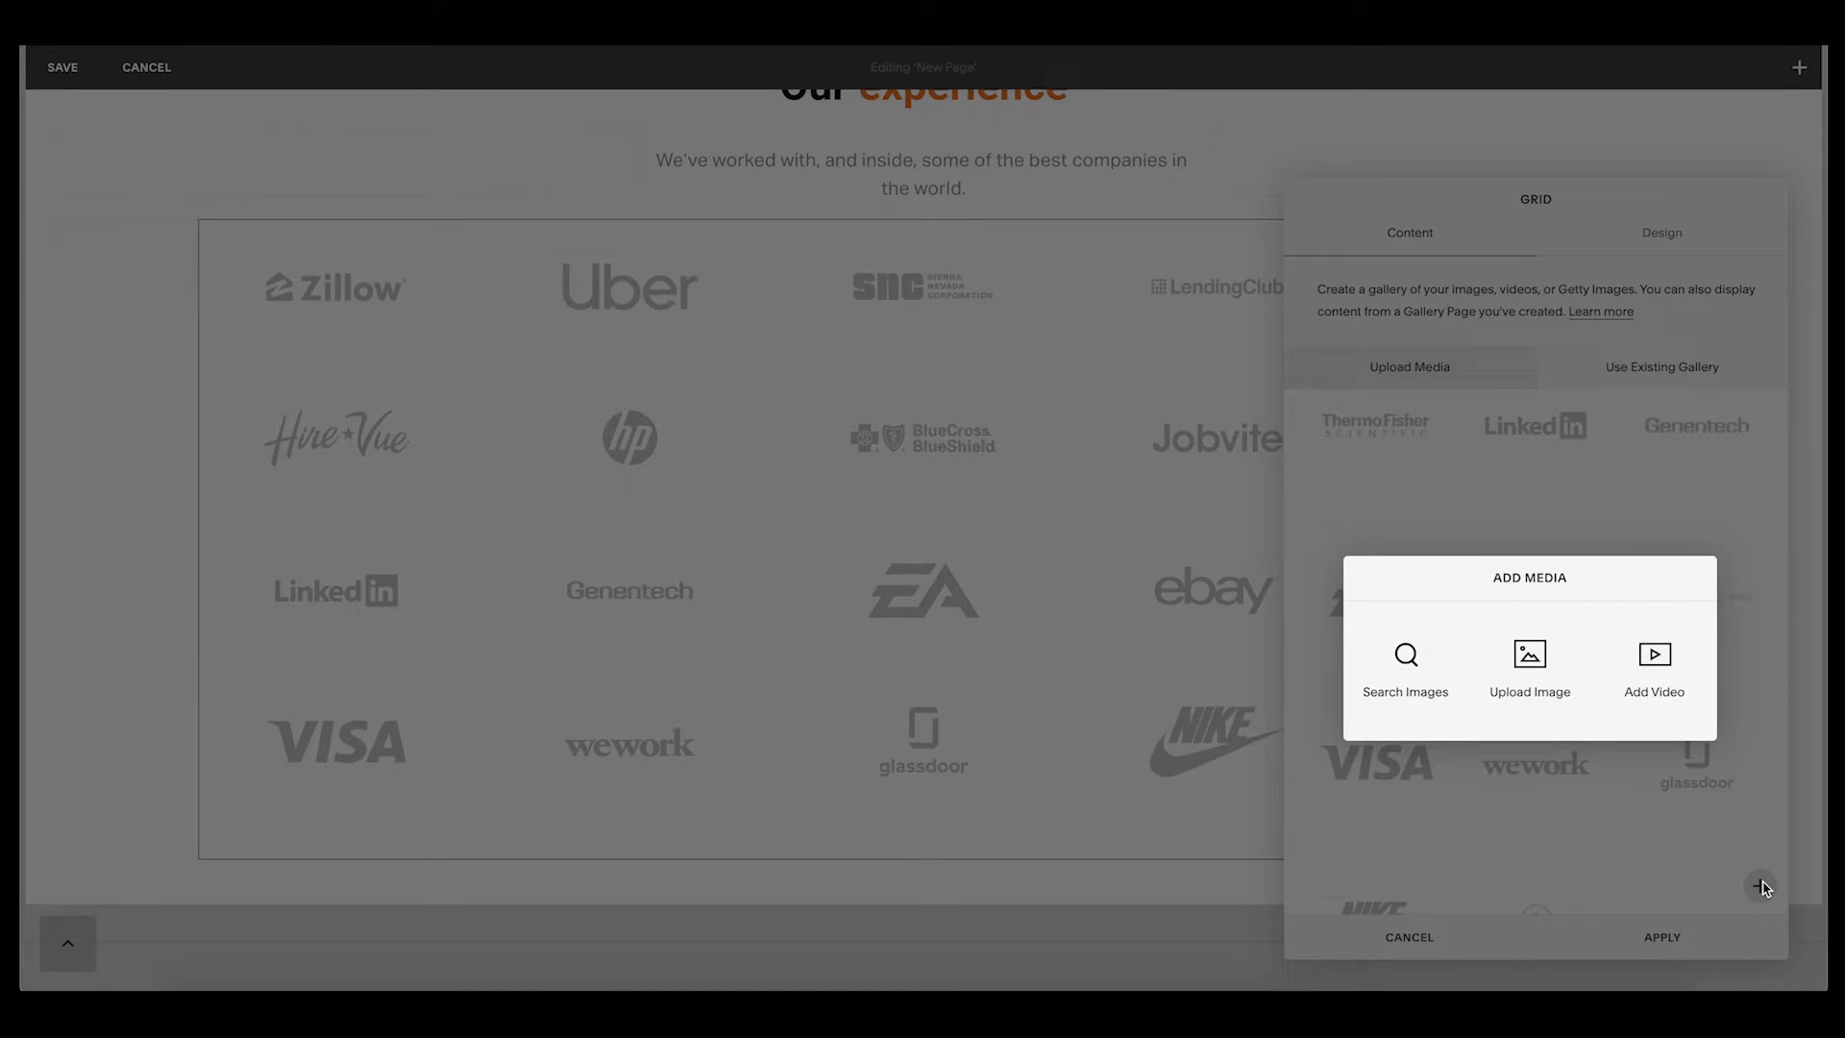
pyautogui.click(1405, 663)
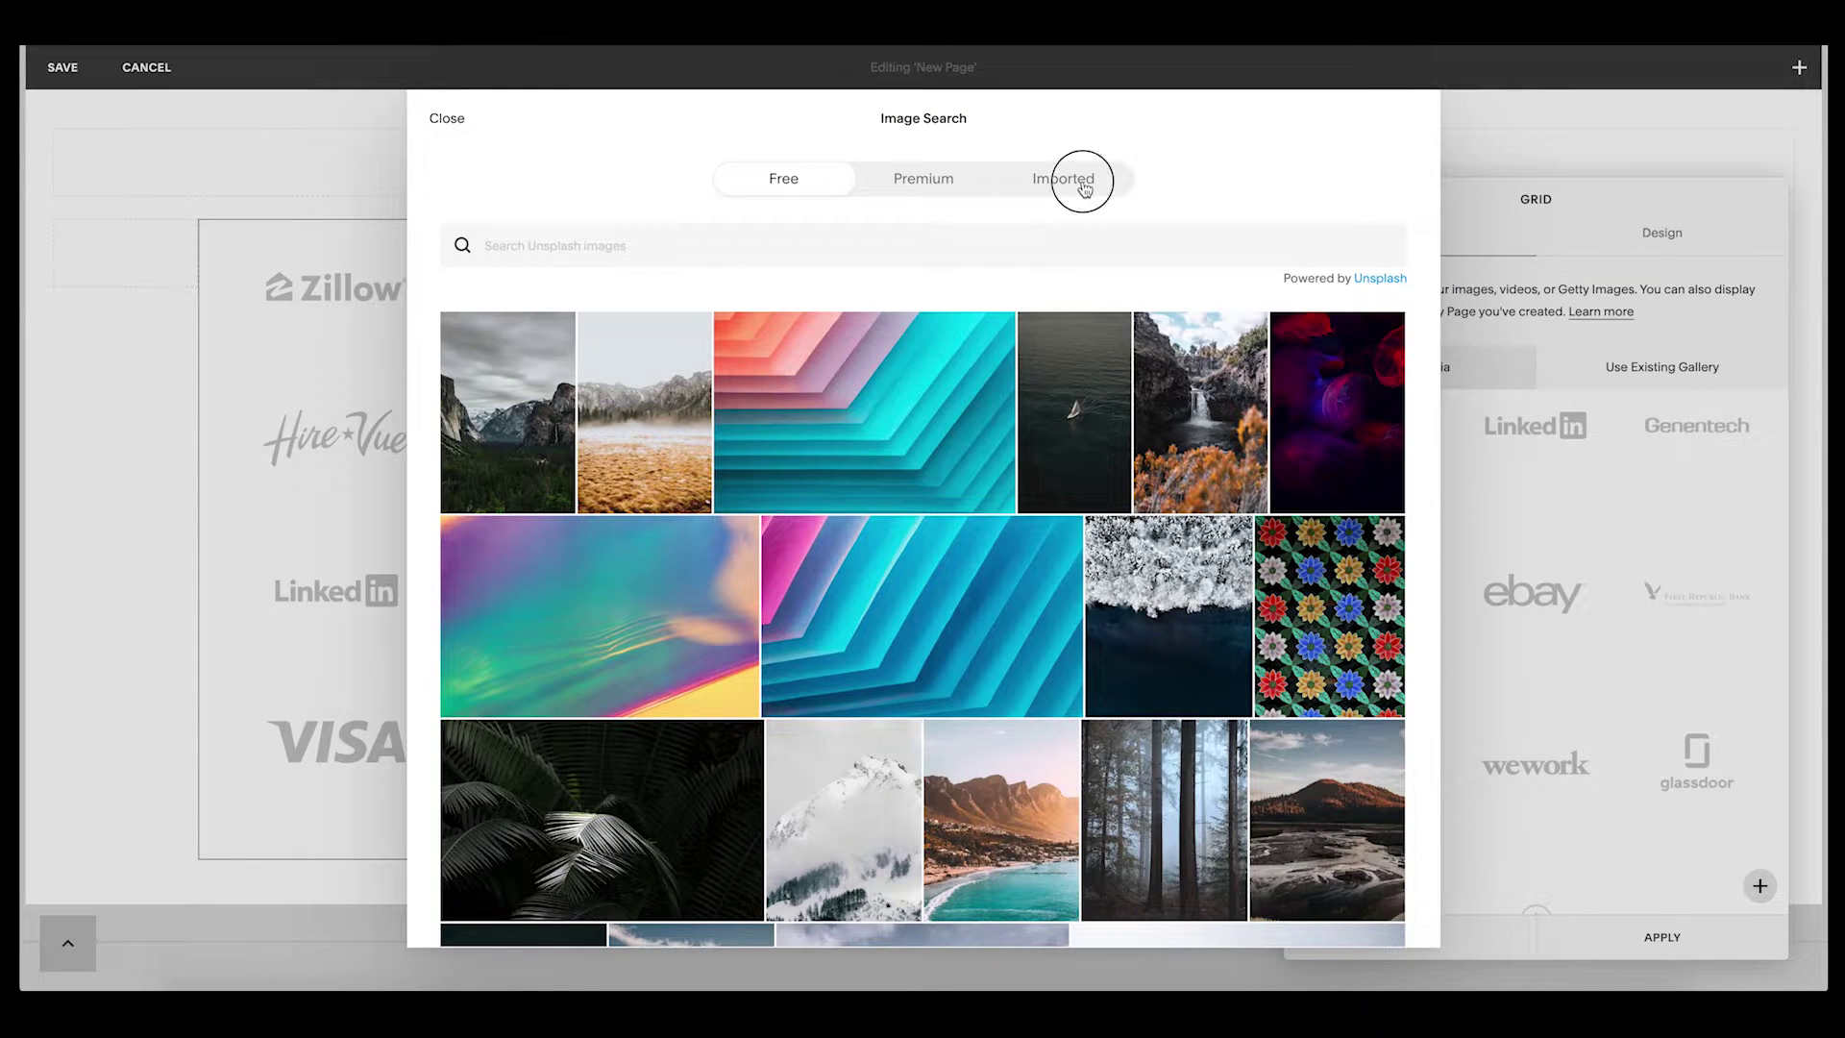
pyautogui.click(1083, 188)
pyautogui.scroll(-6, 879, 567)
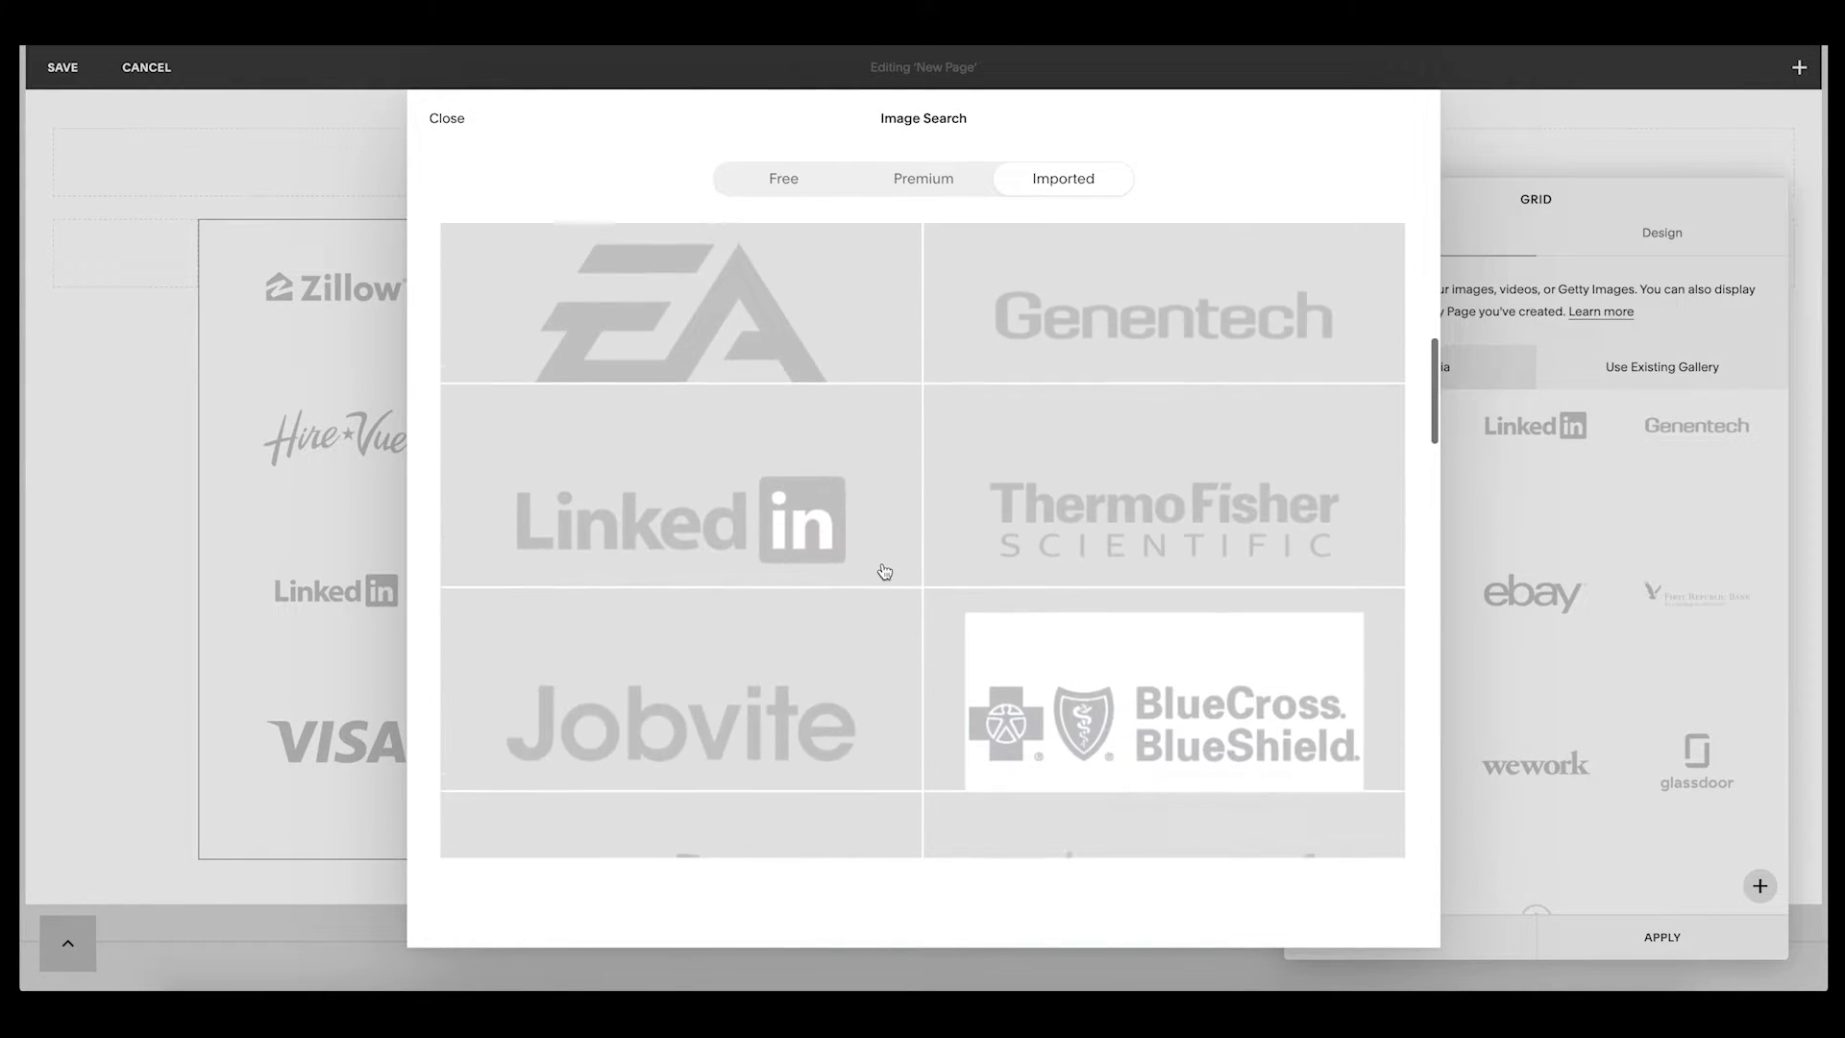
pyautogui.scroll(-15, 884, 572)
pyautogui.scroll(-7, 883, 570)
pyautogui.scroll(-4, 1023, 542)
pyautogui.scroll(10, 1023, 542)
pyautogui.scroll(10, 1023, 542)
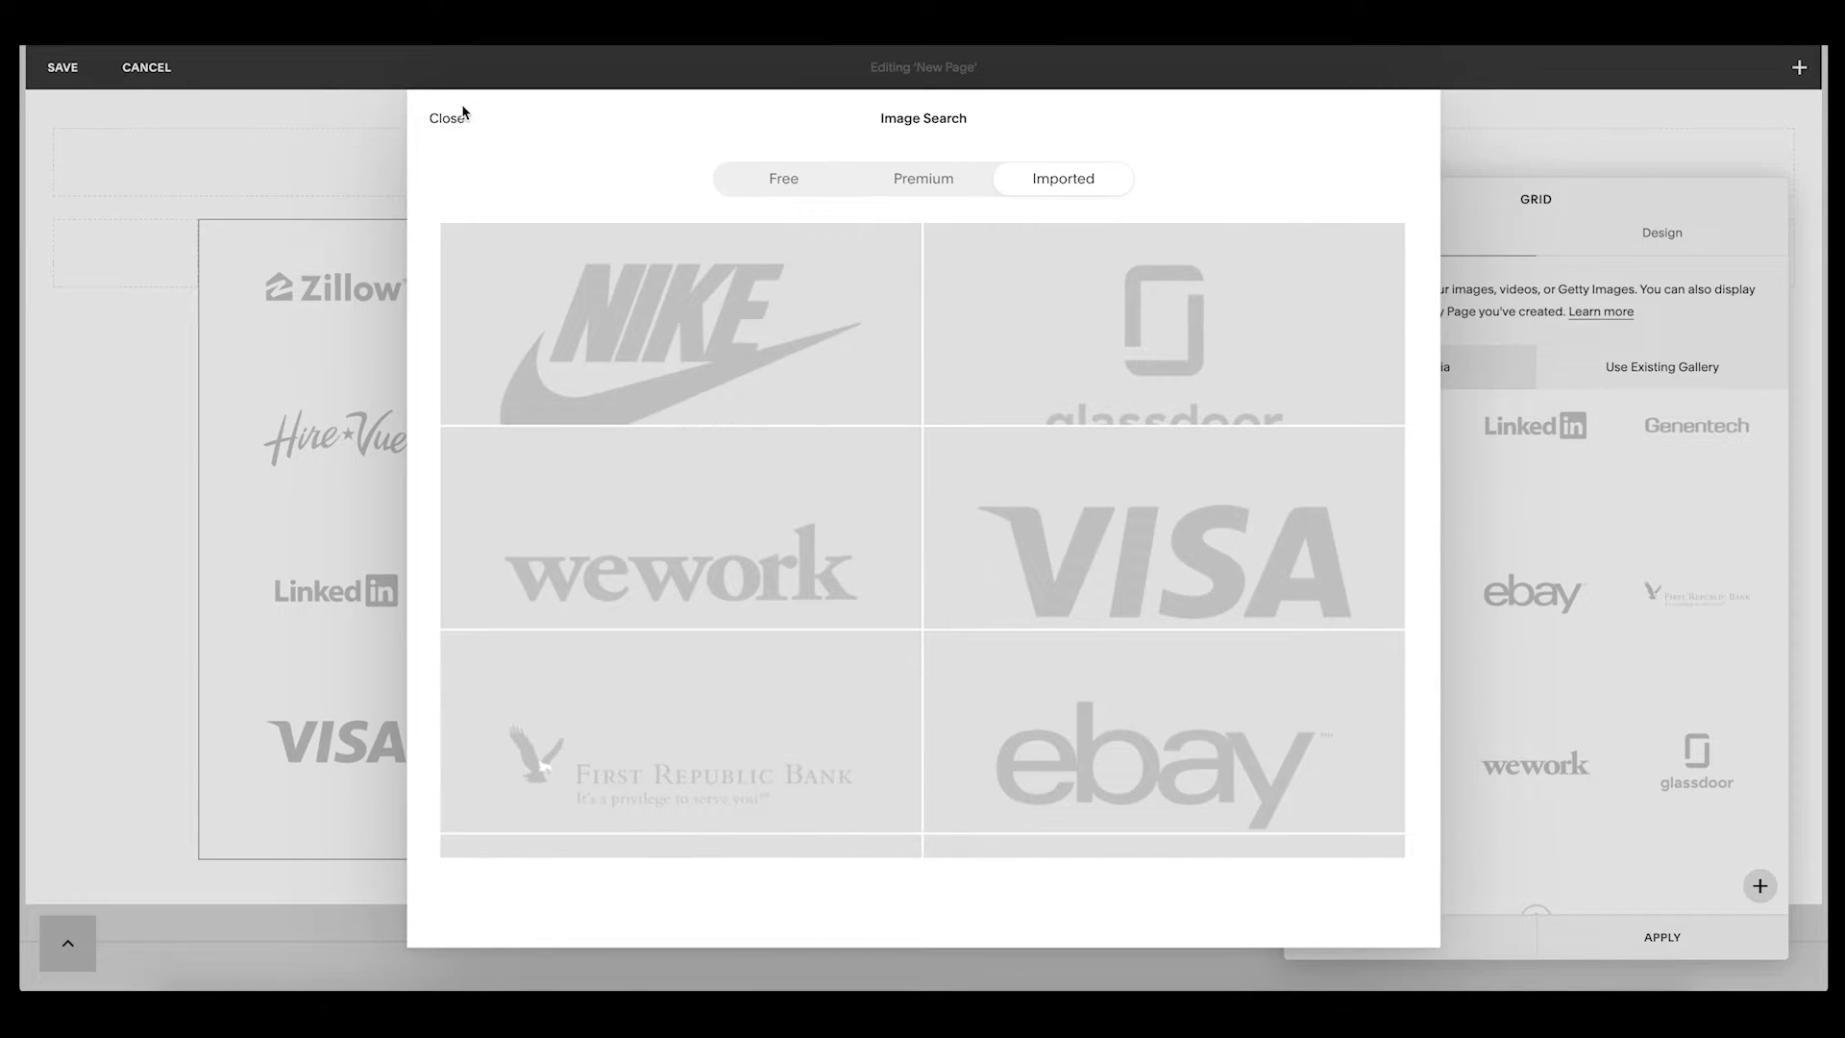
# - Close Image Search without adding anything and load stacyrobins.com
pyautogui.click(446, 119)
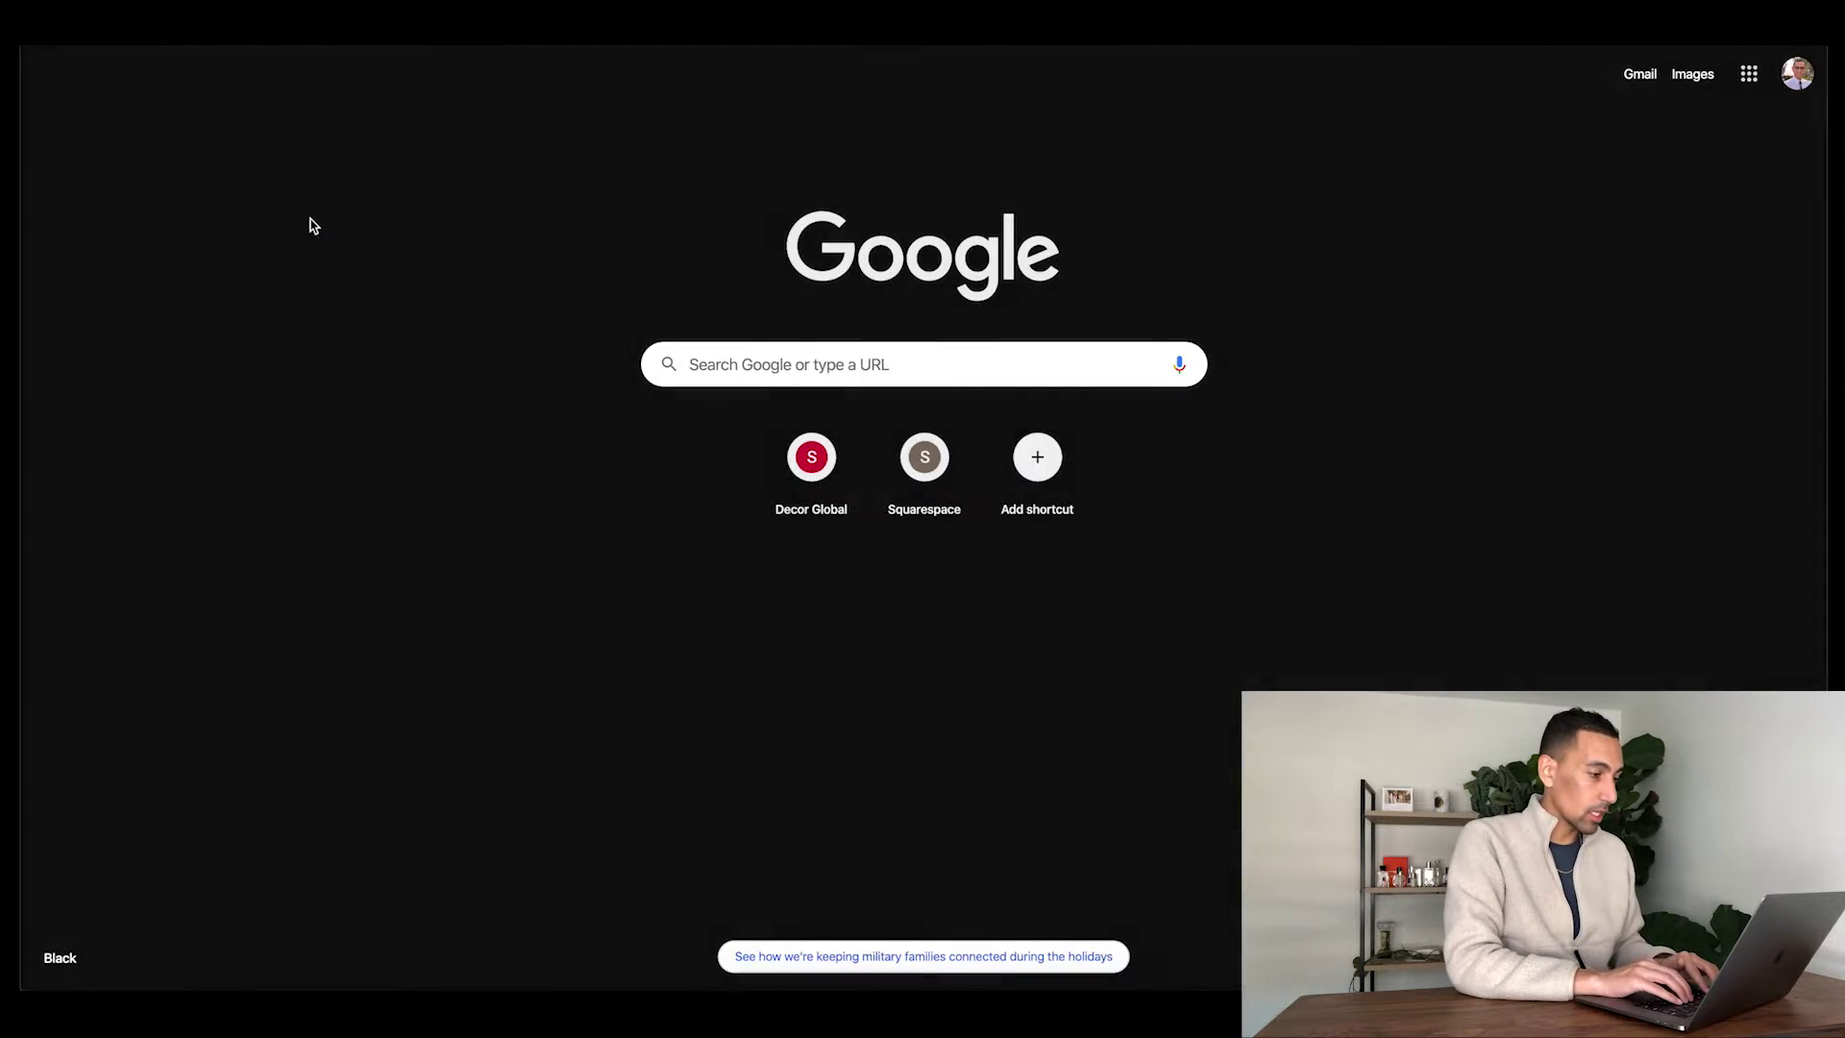
pyautogui.write('stacyr')
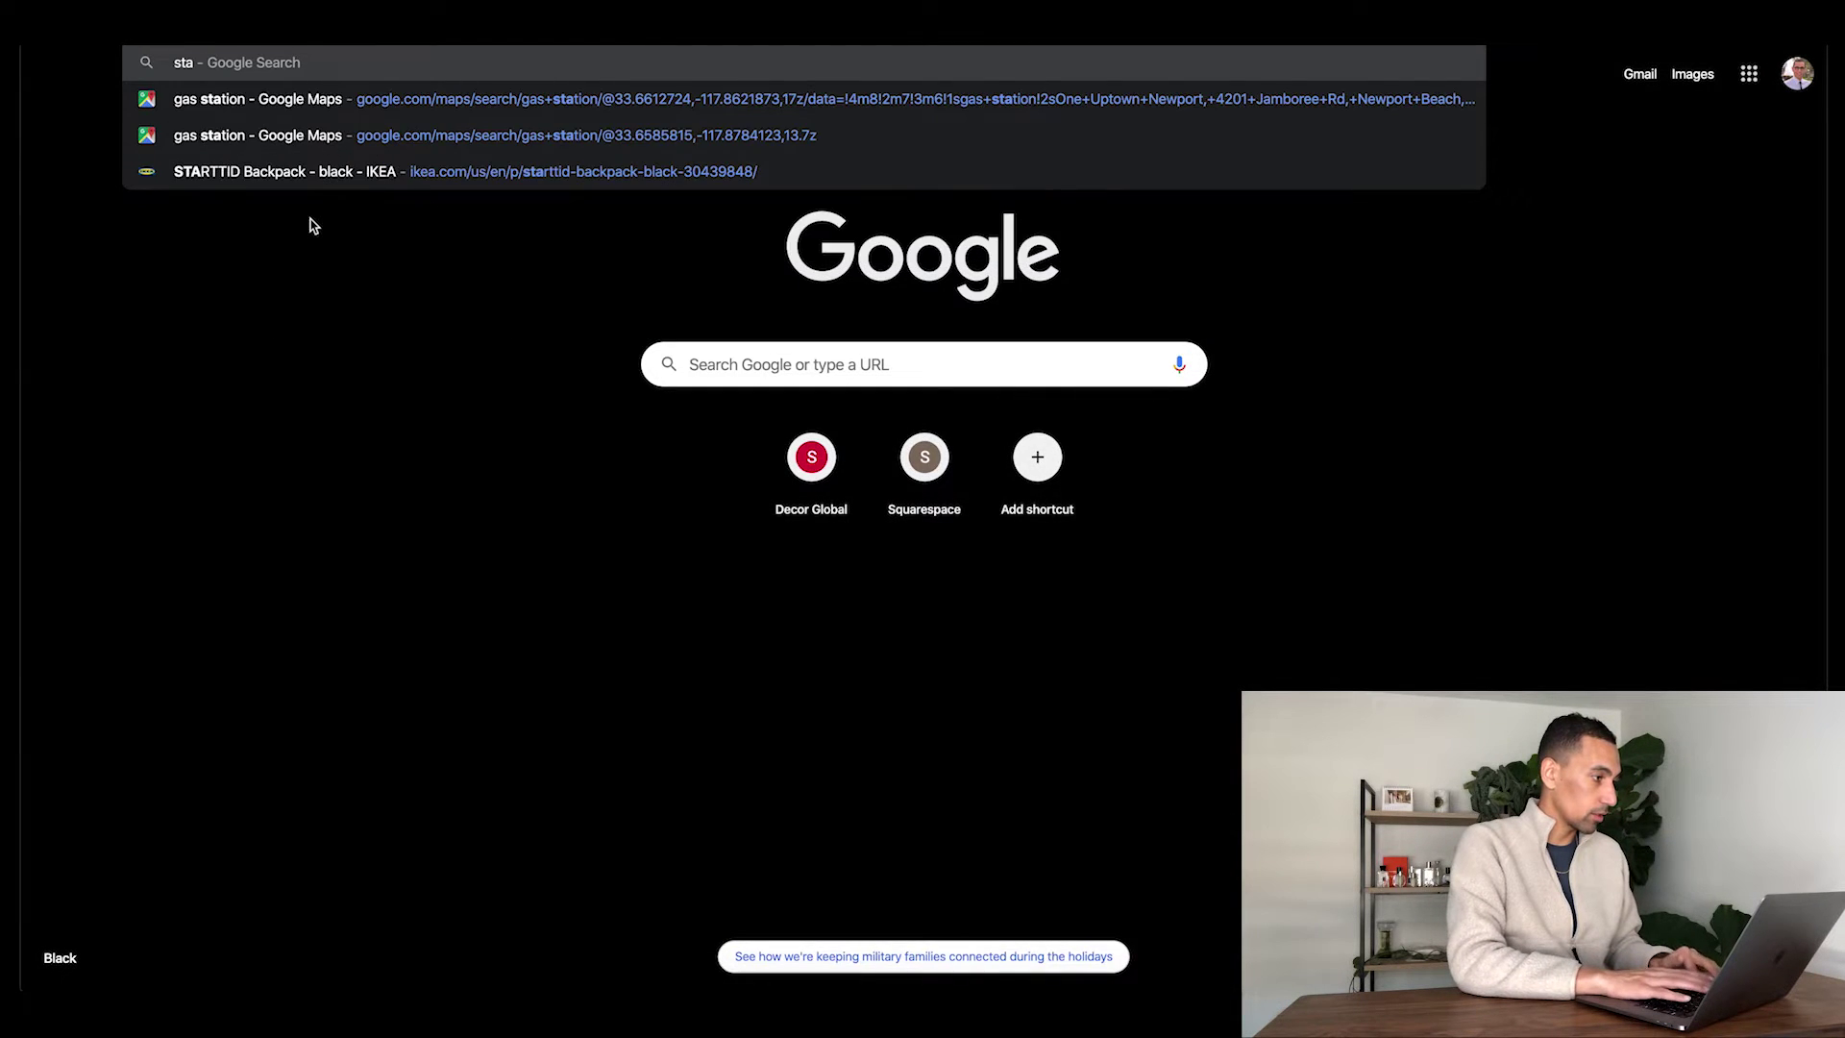
pyautogui.write('obins.com')
pyautogui.press('Return')
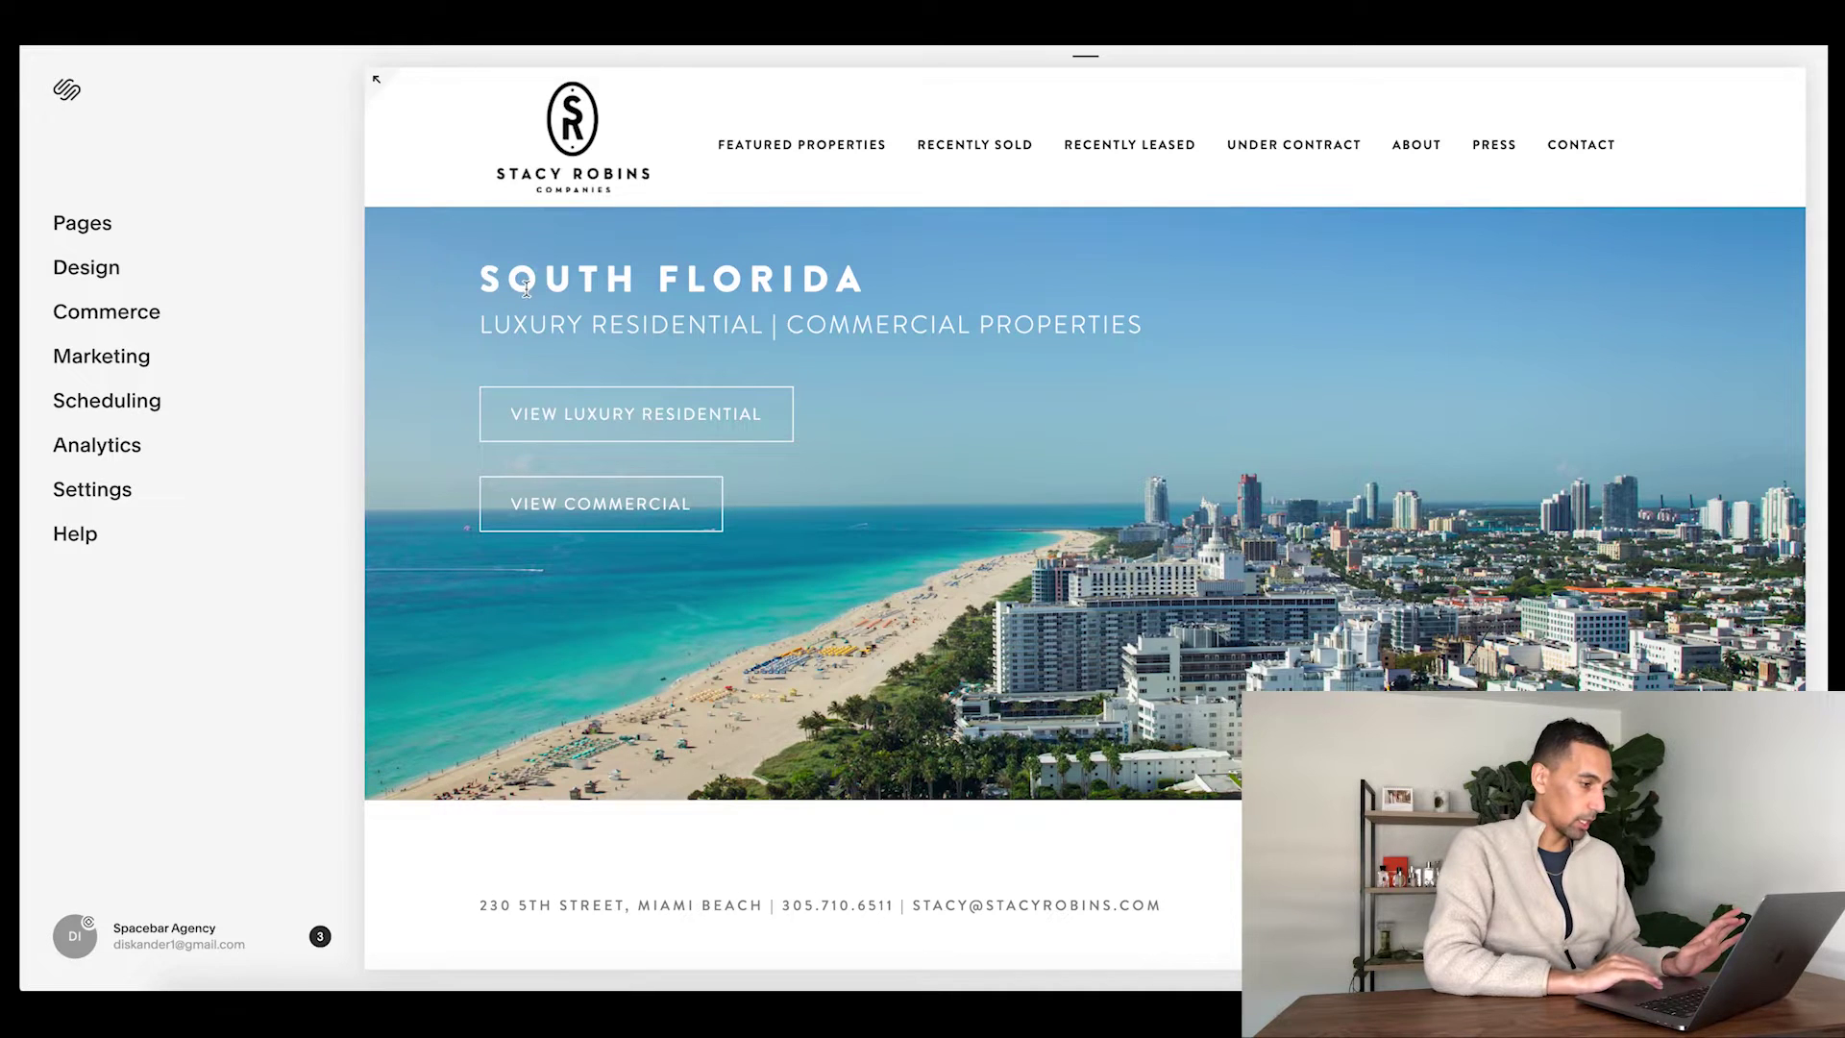
# - Open the Featured Properties Residential page and scroll through its listings
pyautogui.moveTo(816, 152)
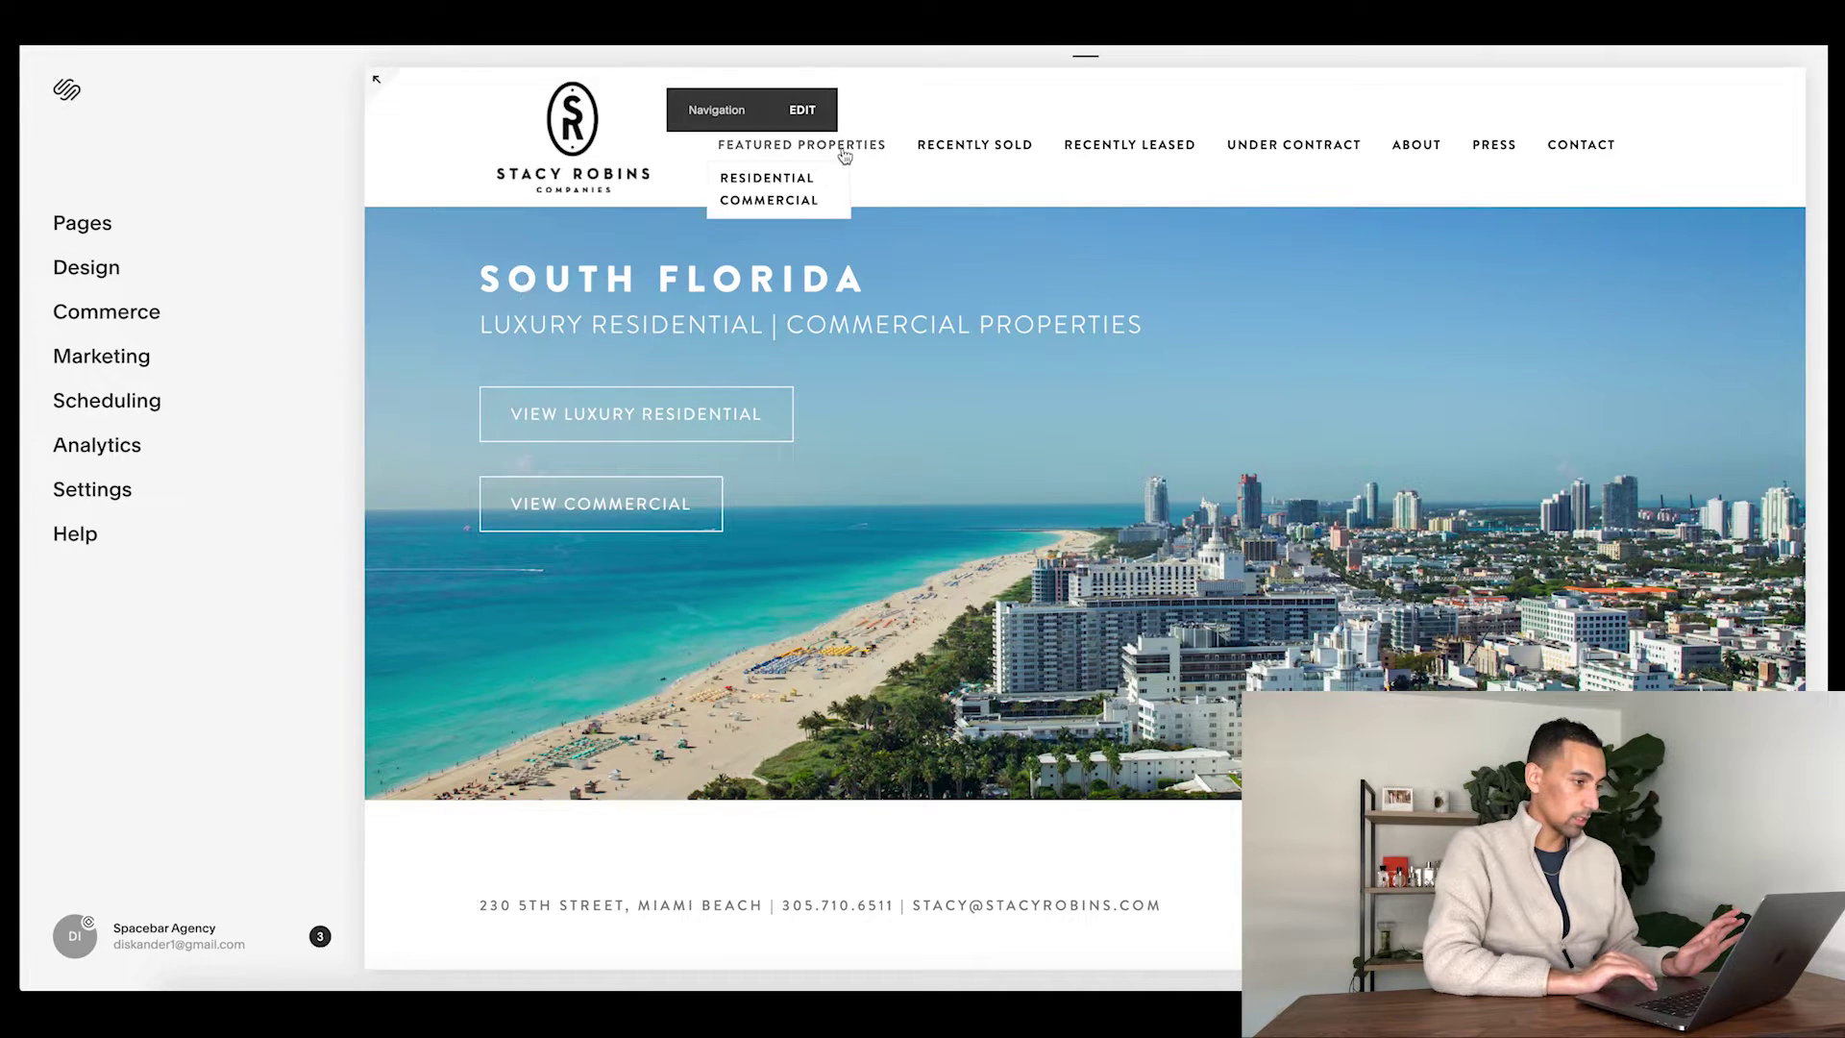
pyautogui.click(776, 179)
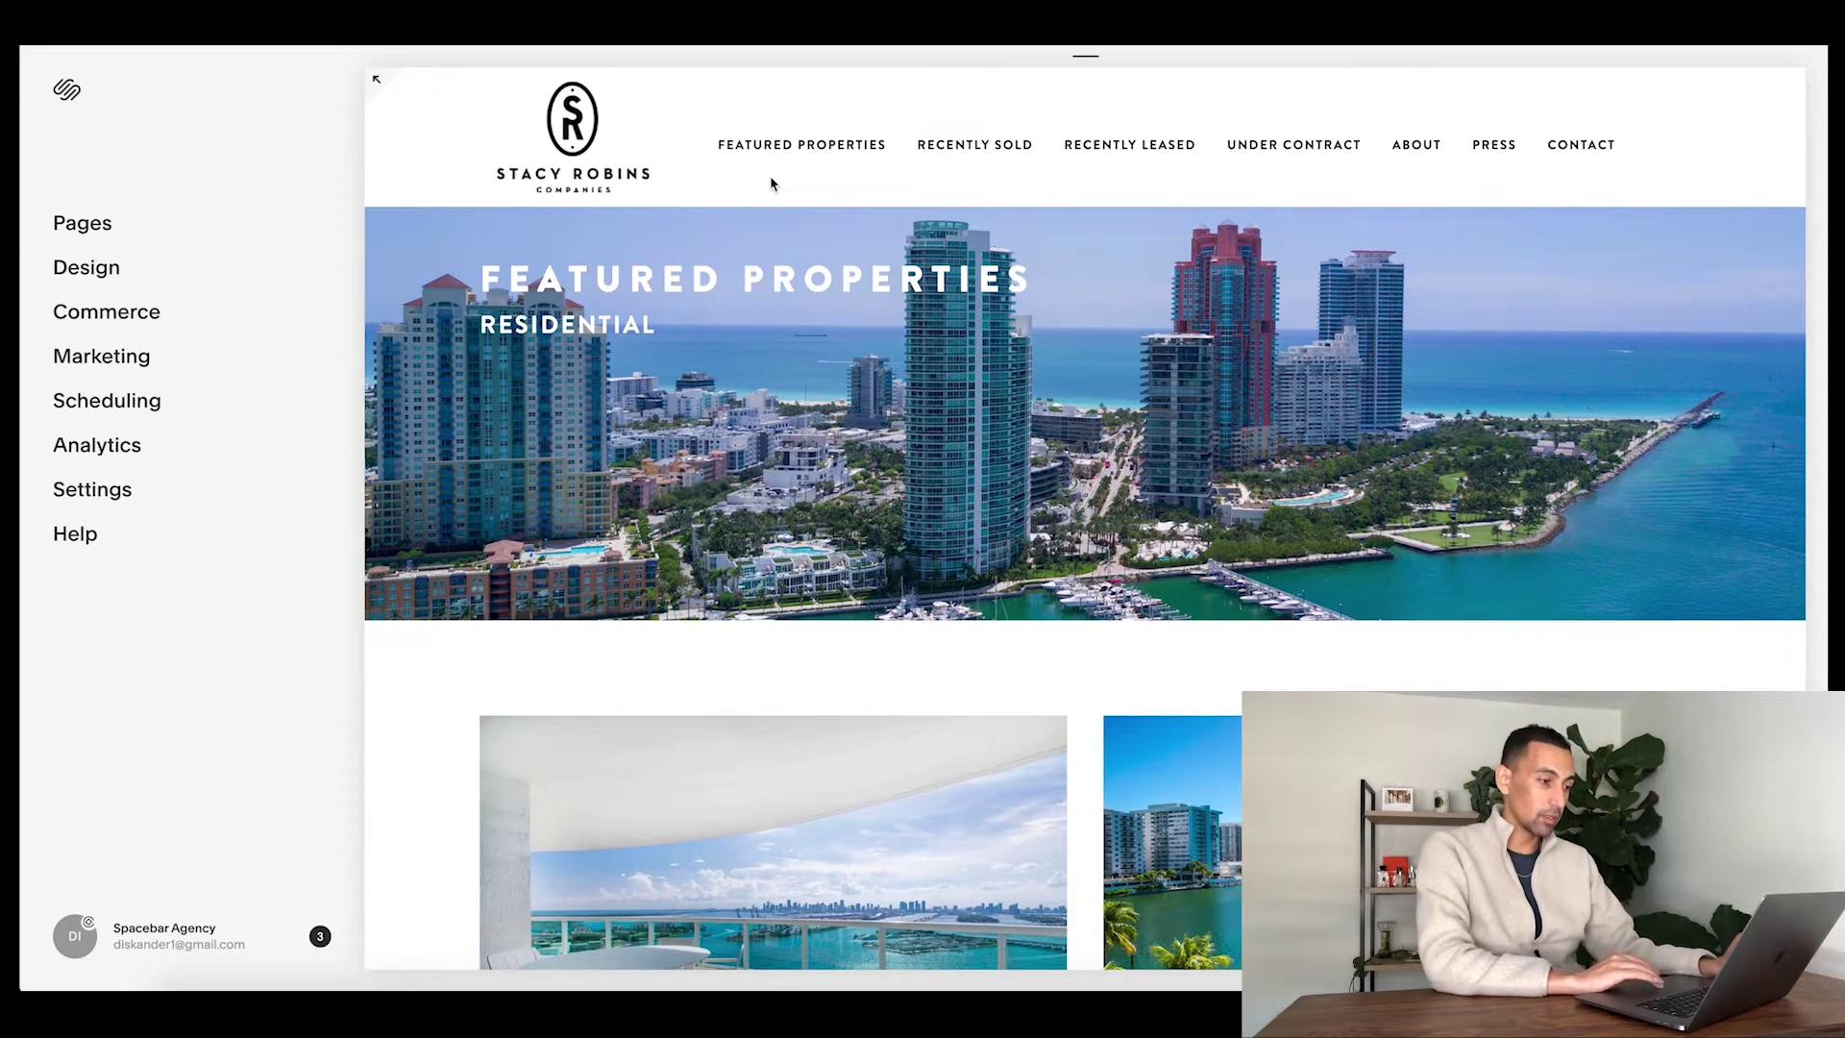
pyautogui.scroll(-10, 823, 502)
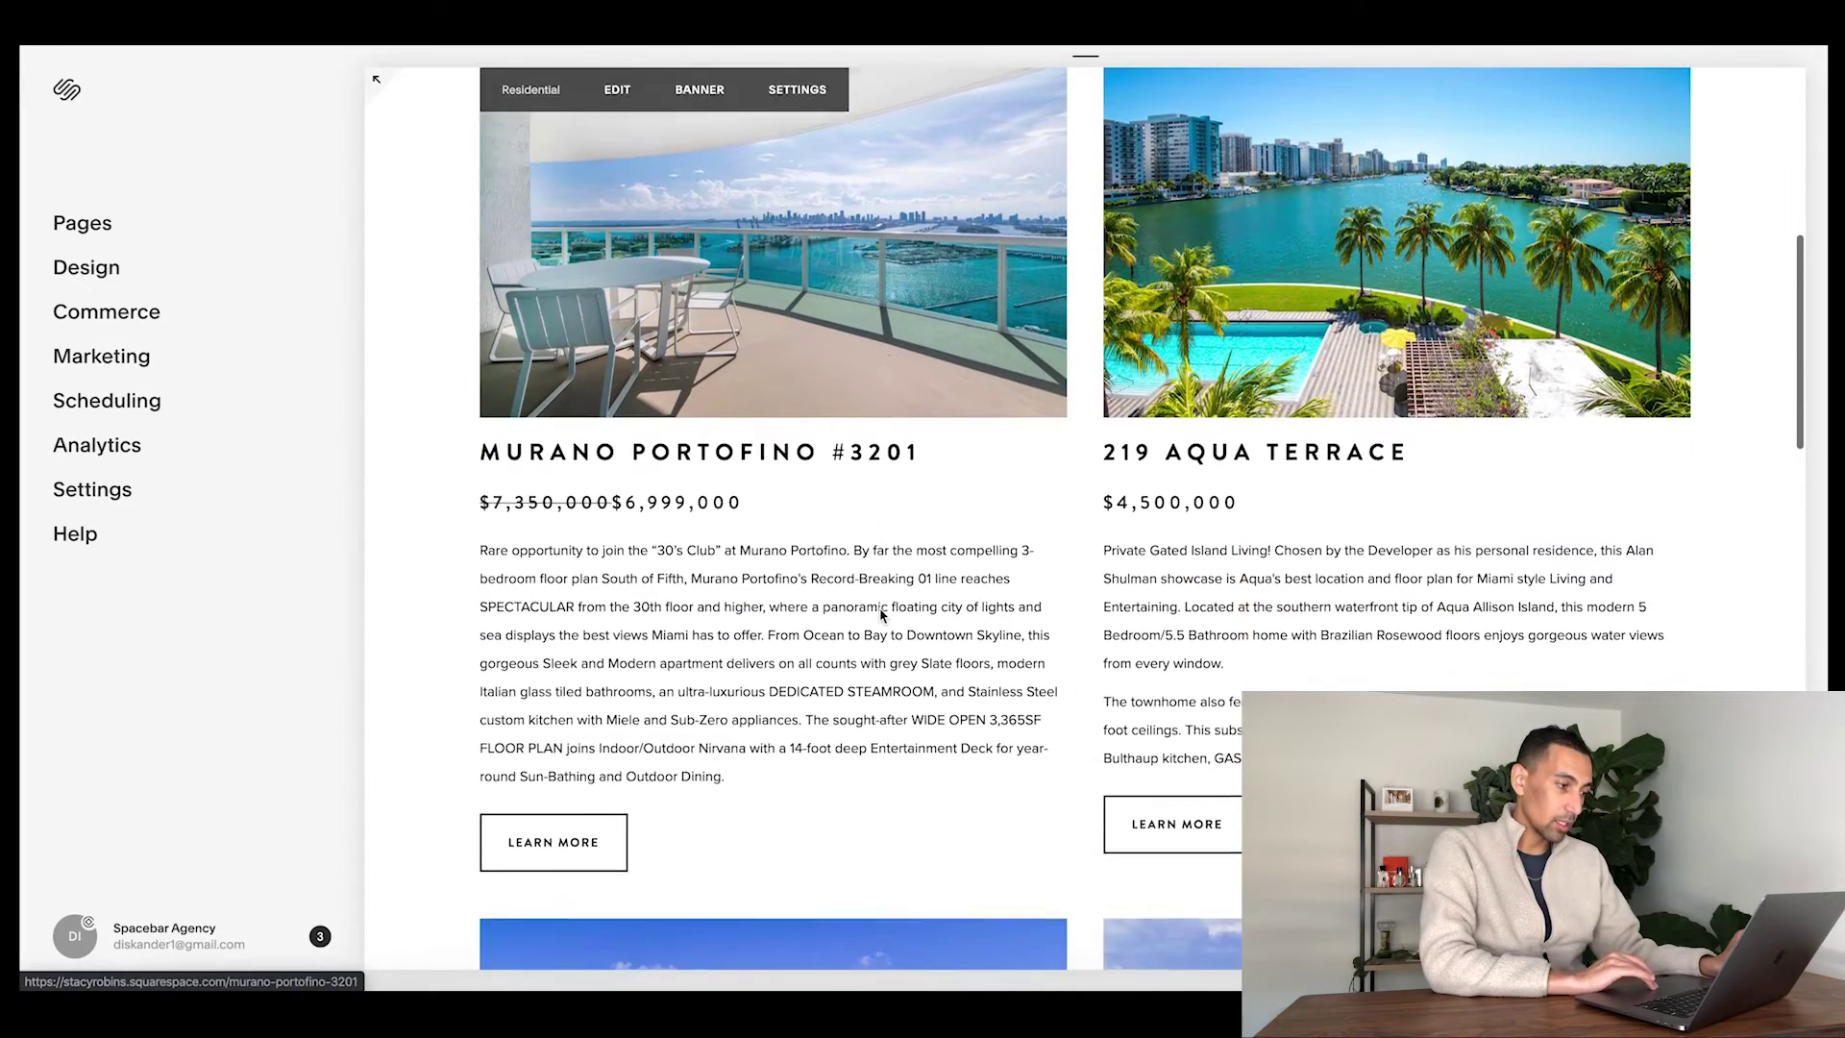
pyautogui.scroll(1, 927, 546)
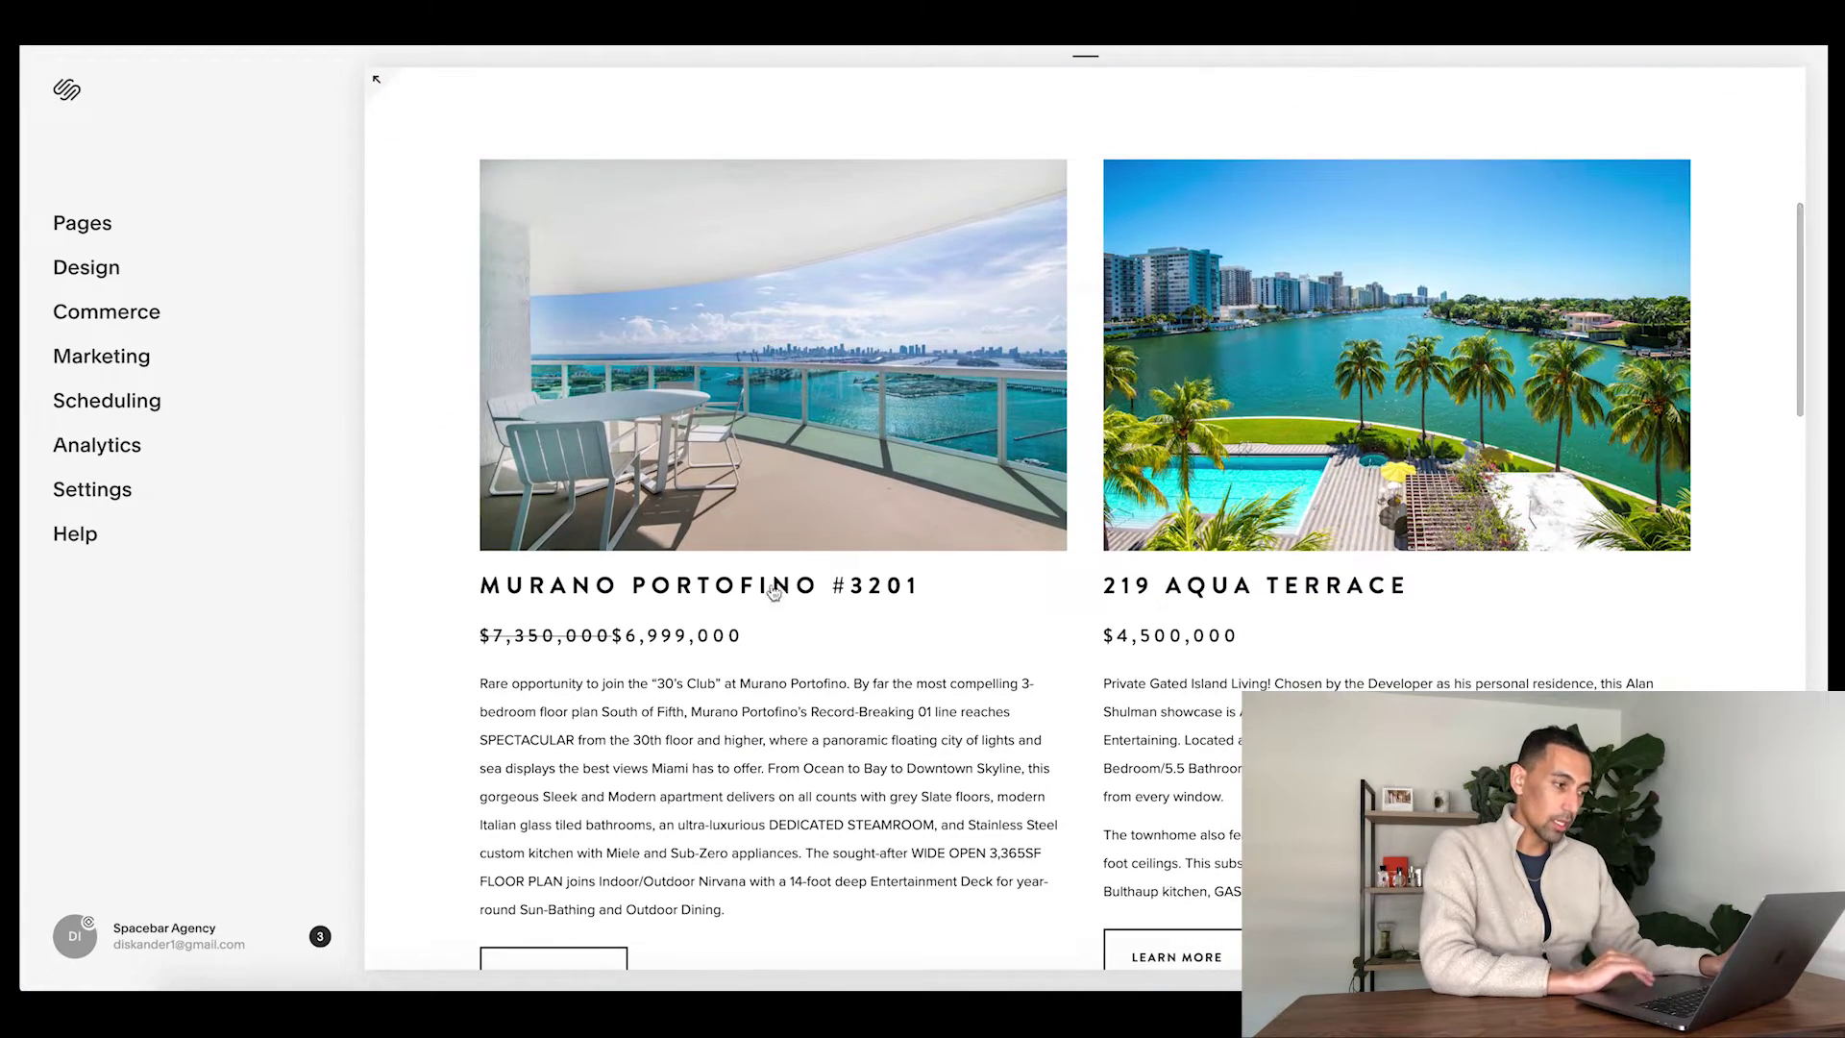
pyautogui.scroll(-1, 773, 490)
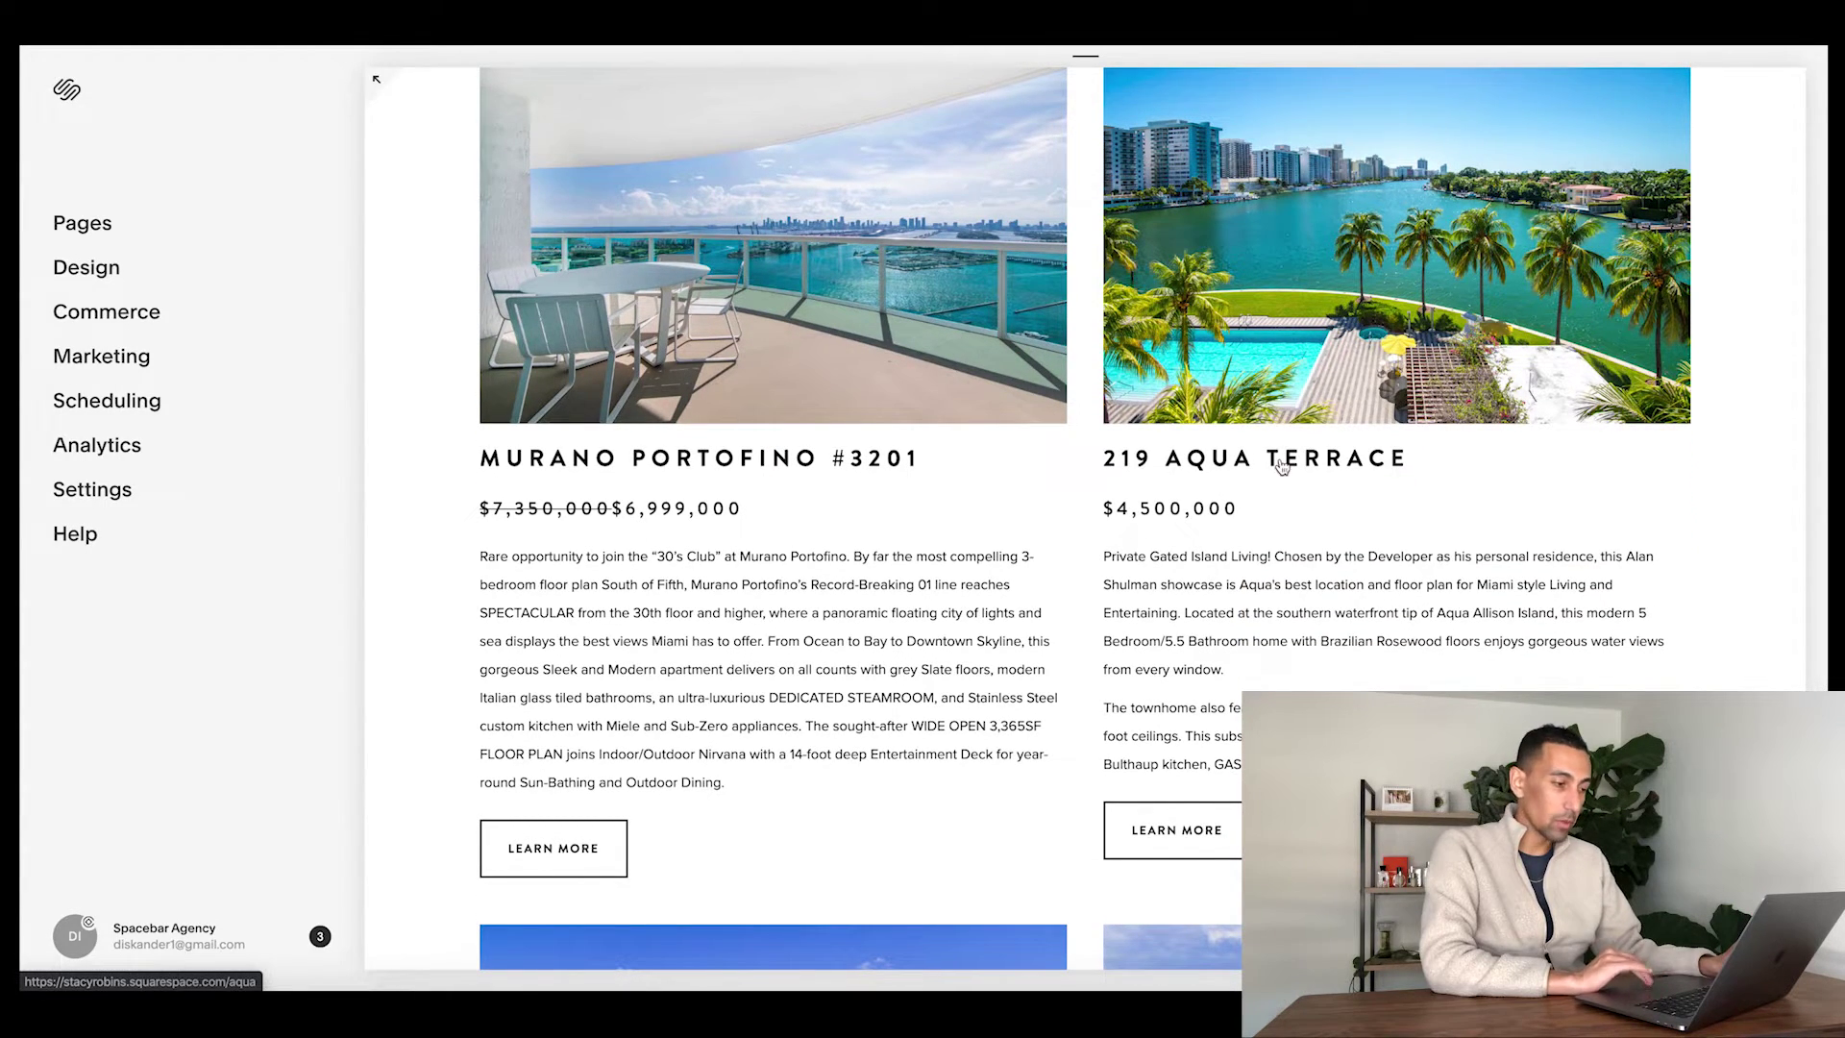
pyautogui.scroll(-5, 1278, 385)
pyautogui.scroll(-1, 896, 611)
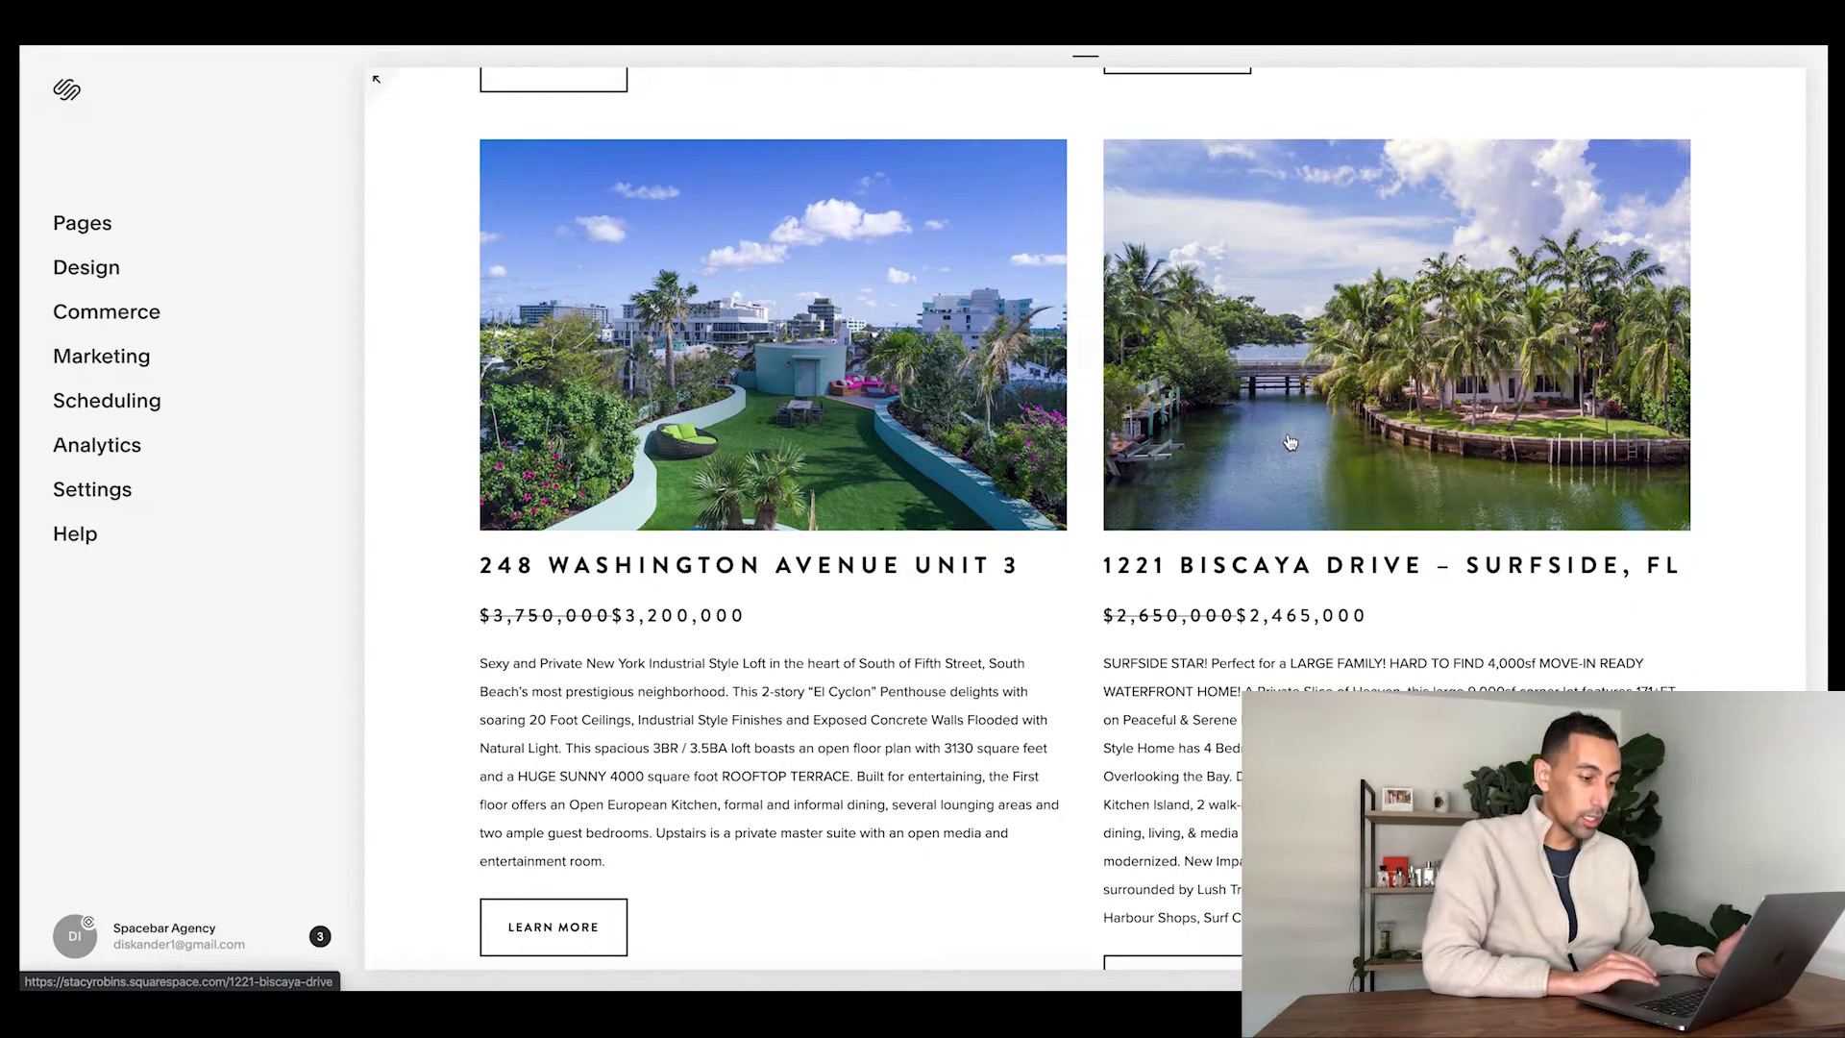
pyautogui.scroll(3, 1290, 442)
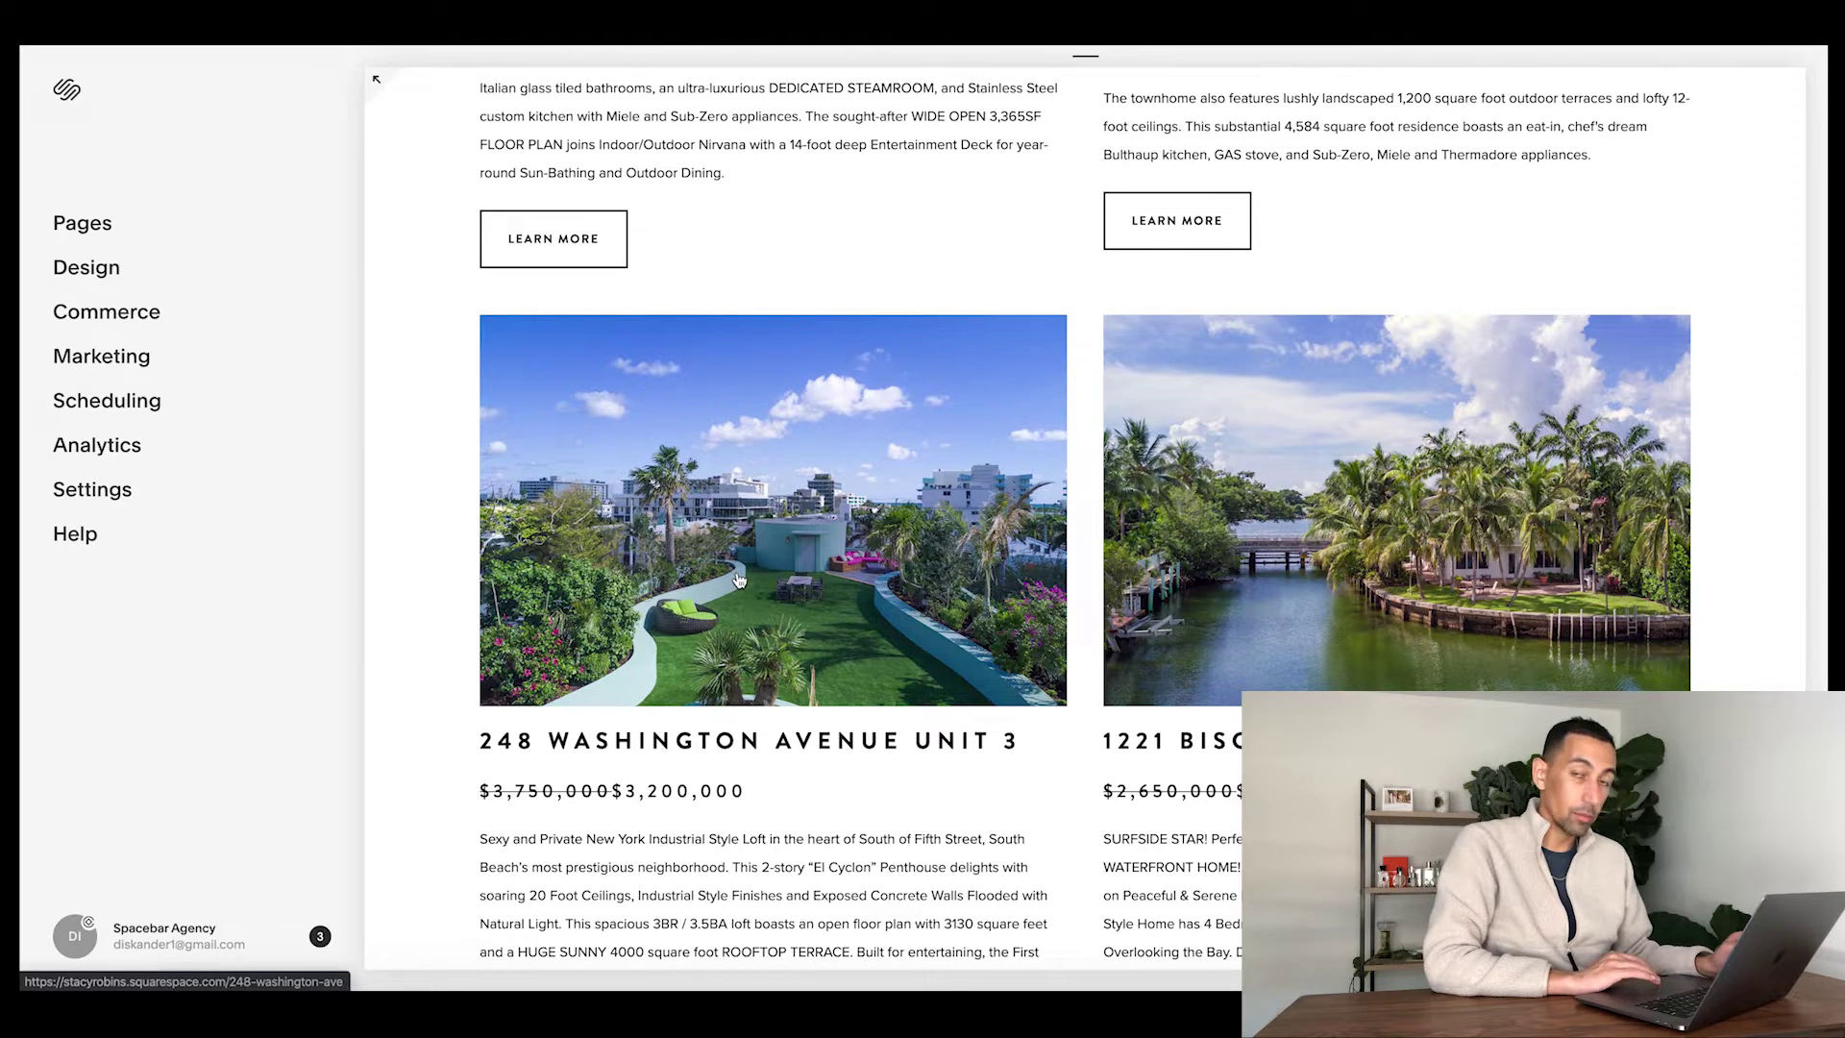
pyautogui.click(737, 580)
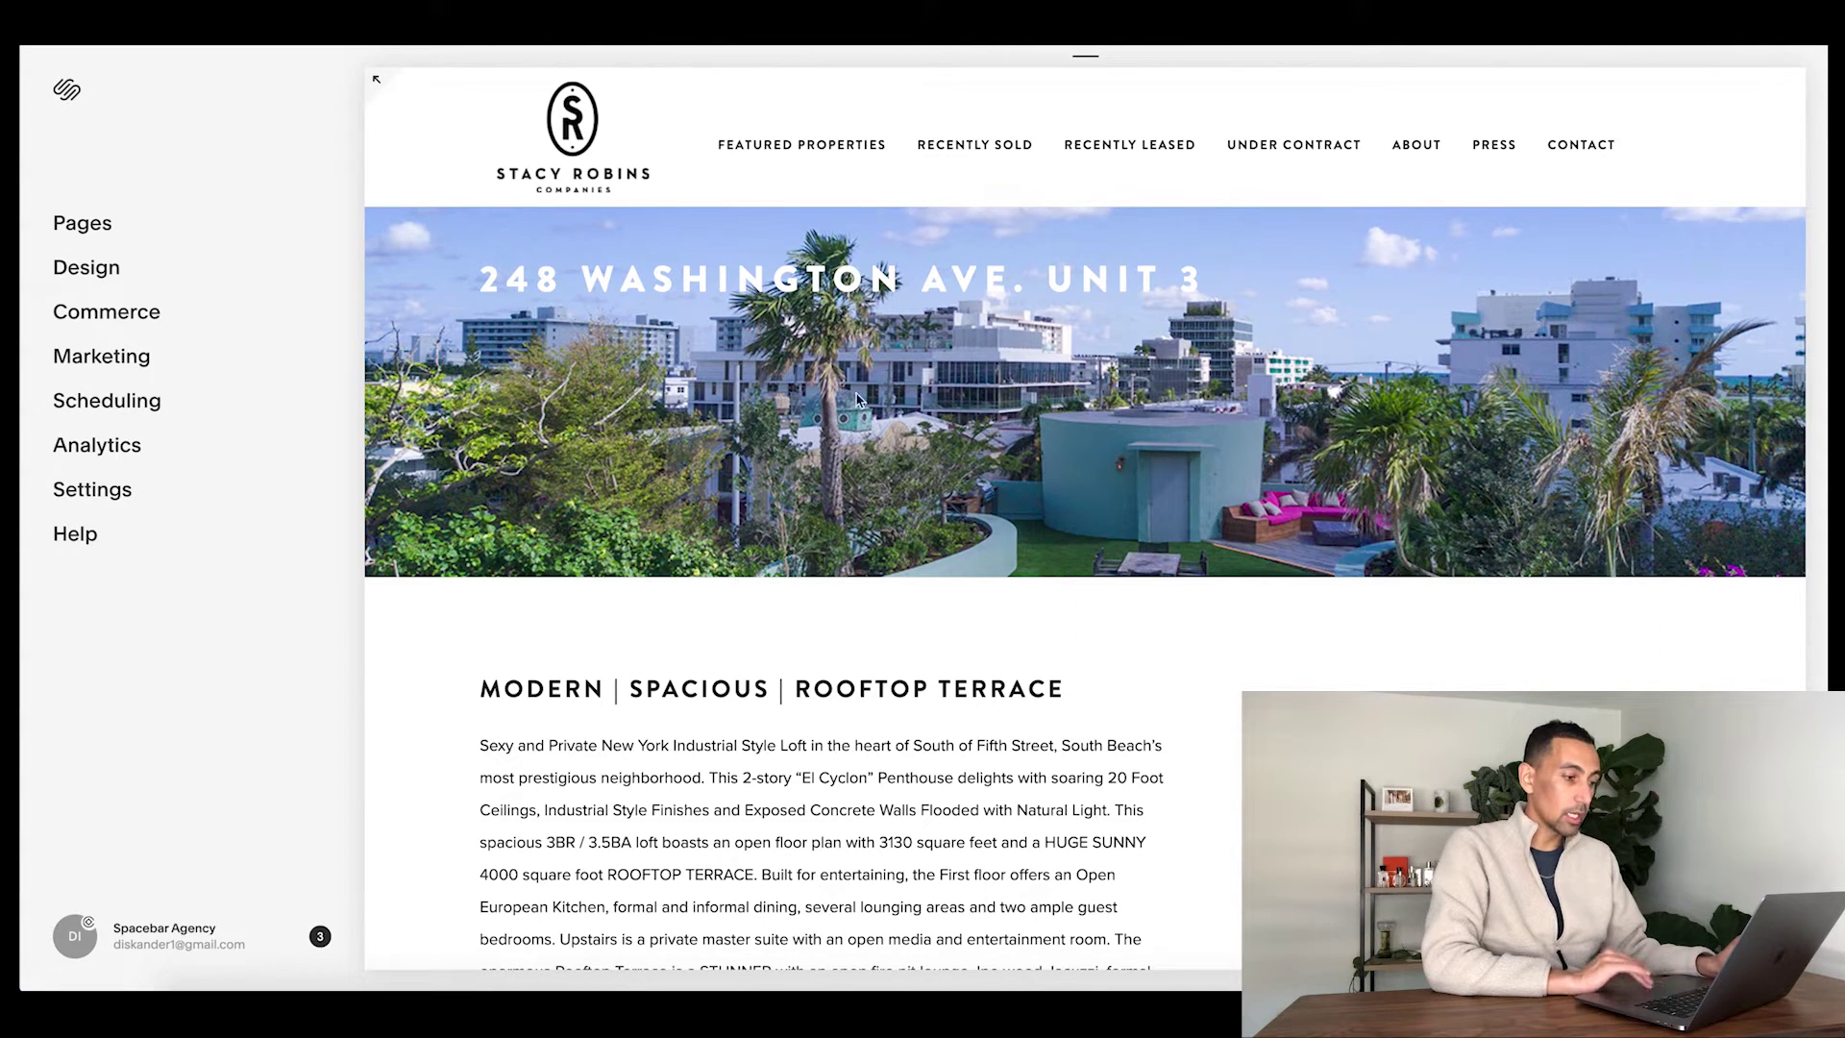
pyautogui.scroll(-9, 858, 401)
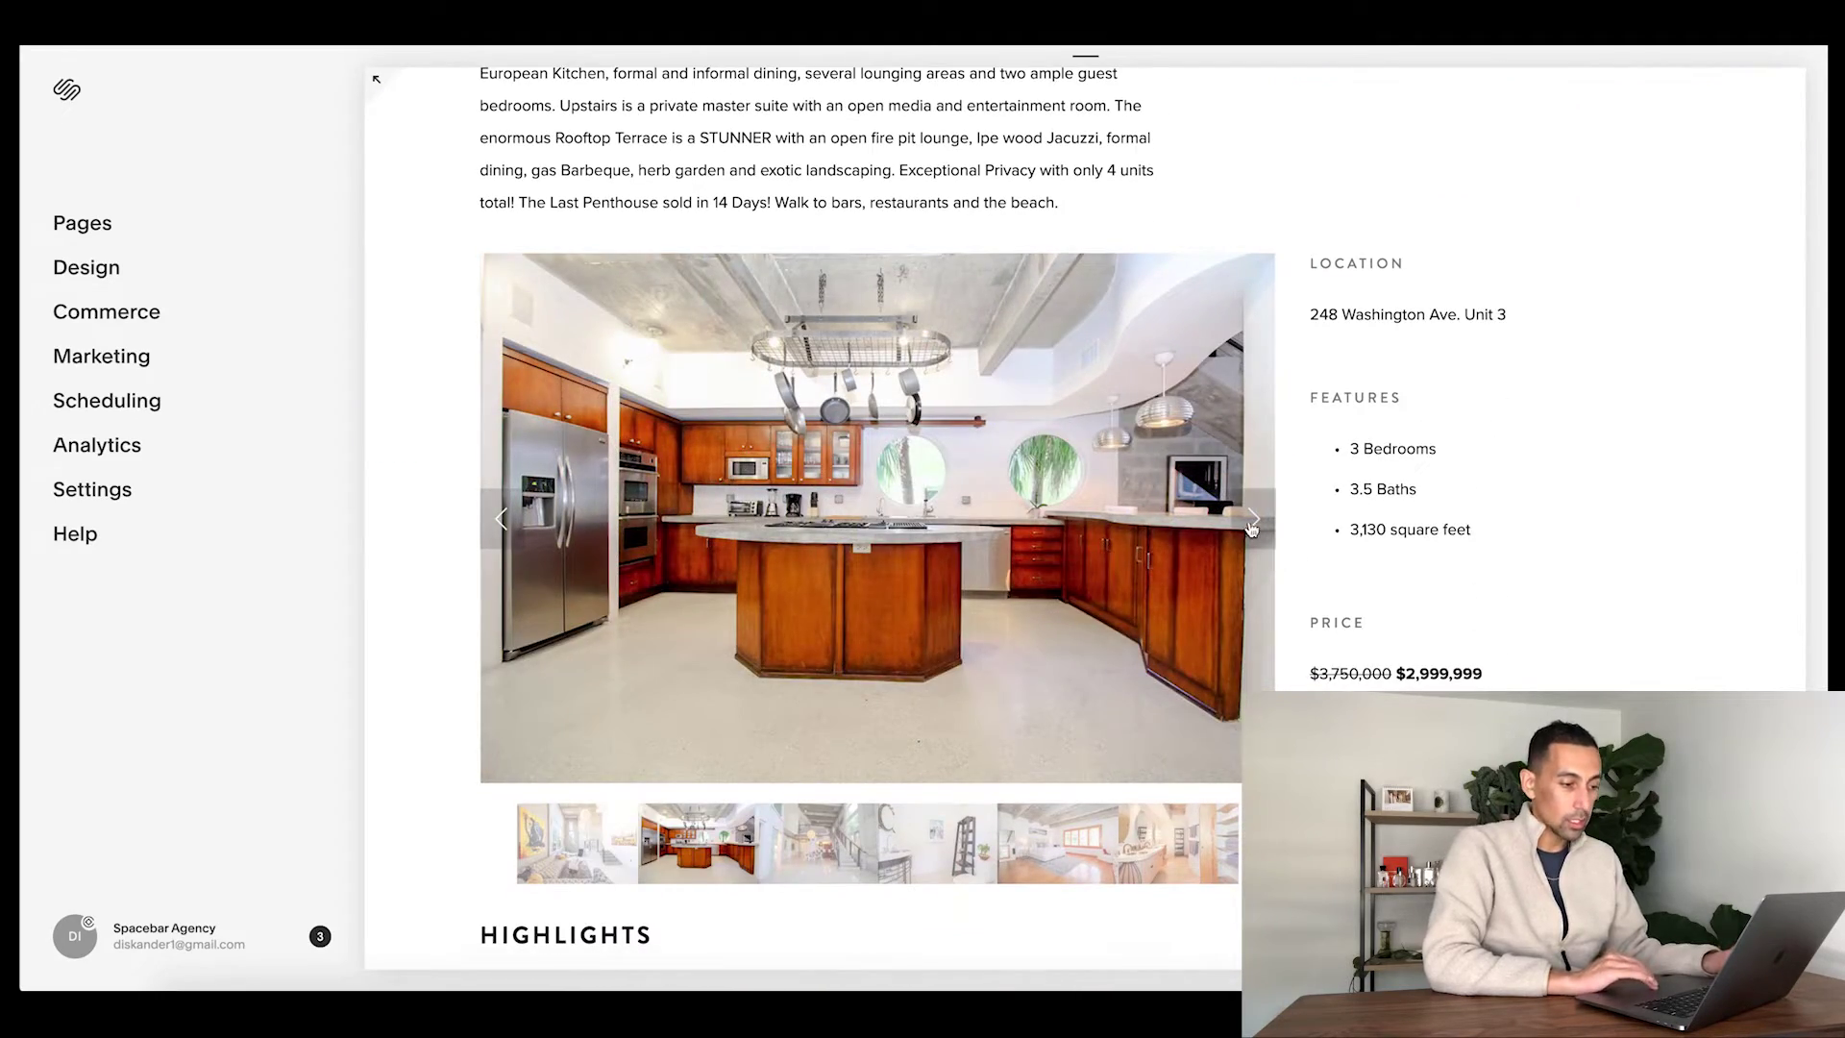
pyautogui.click(1251, 527)
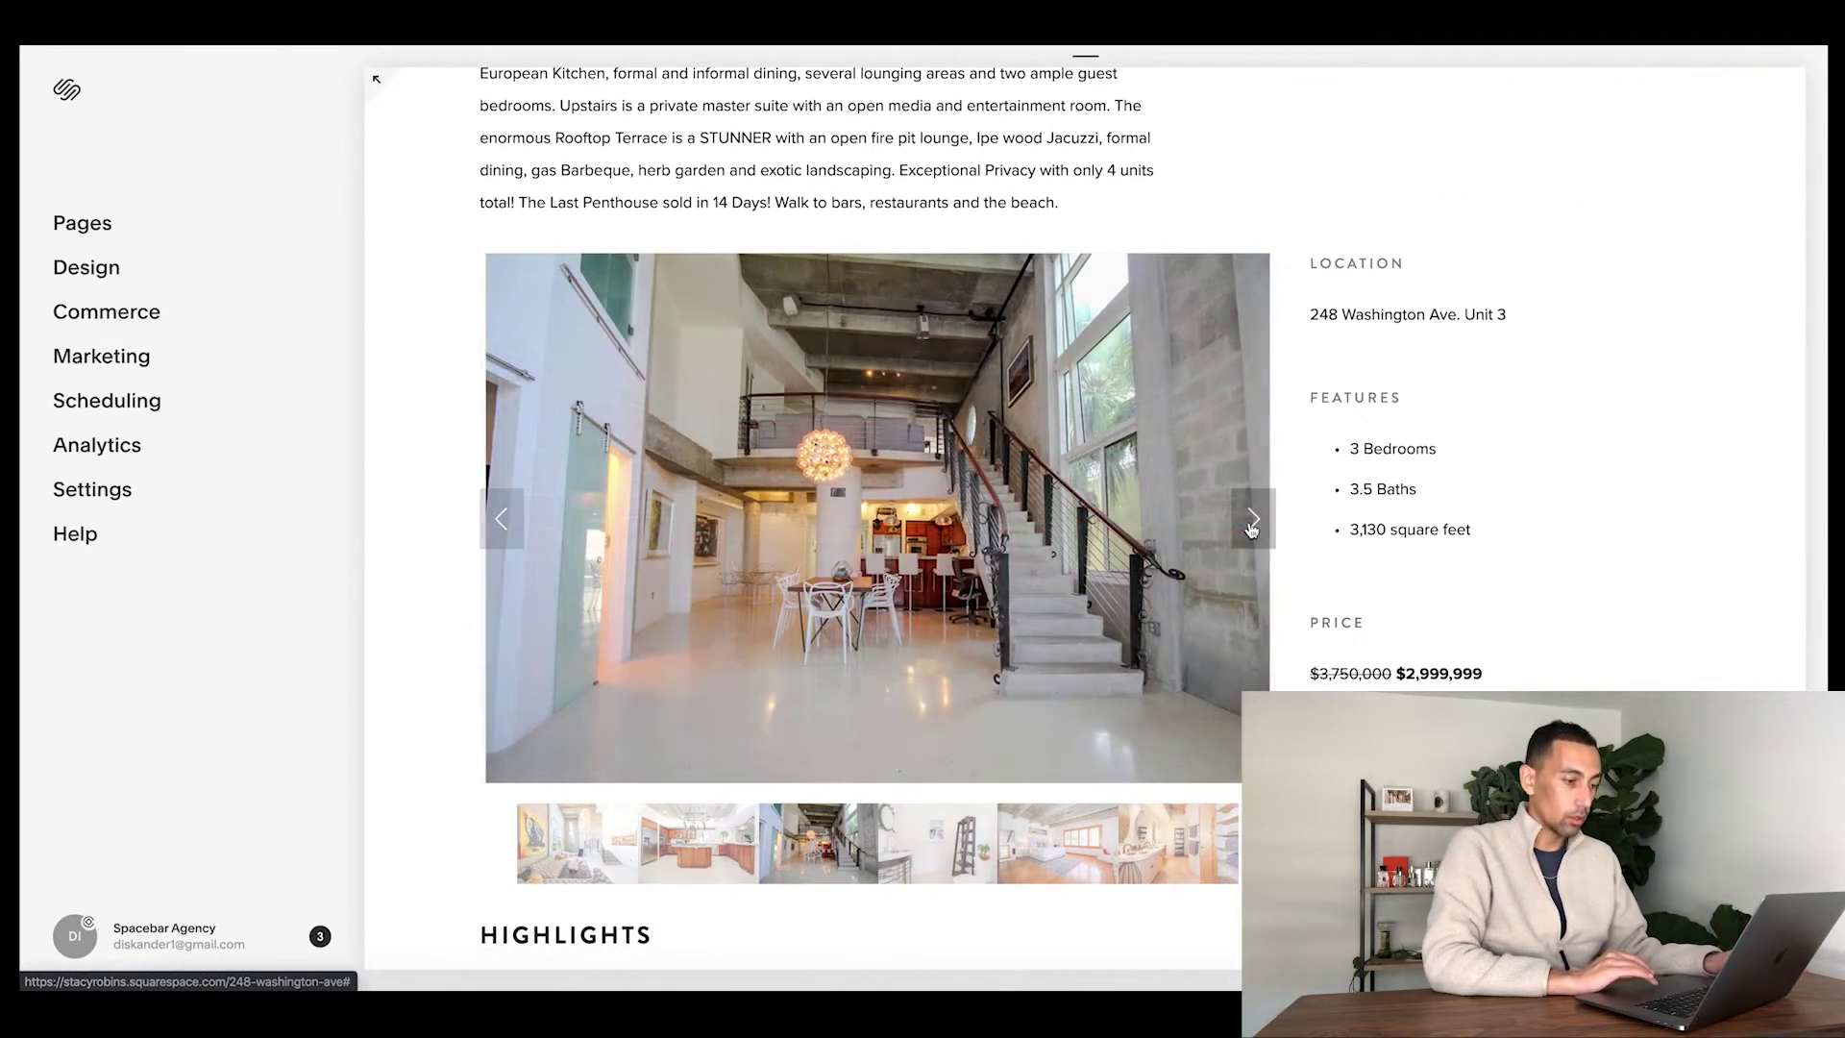
pyautogui.click(1251, 527)
pyautogui.click(1251, 527)
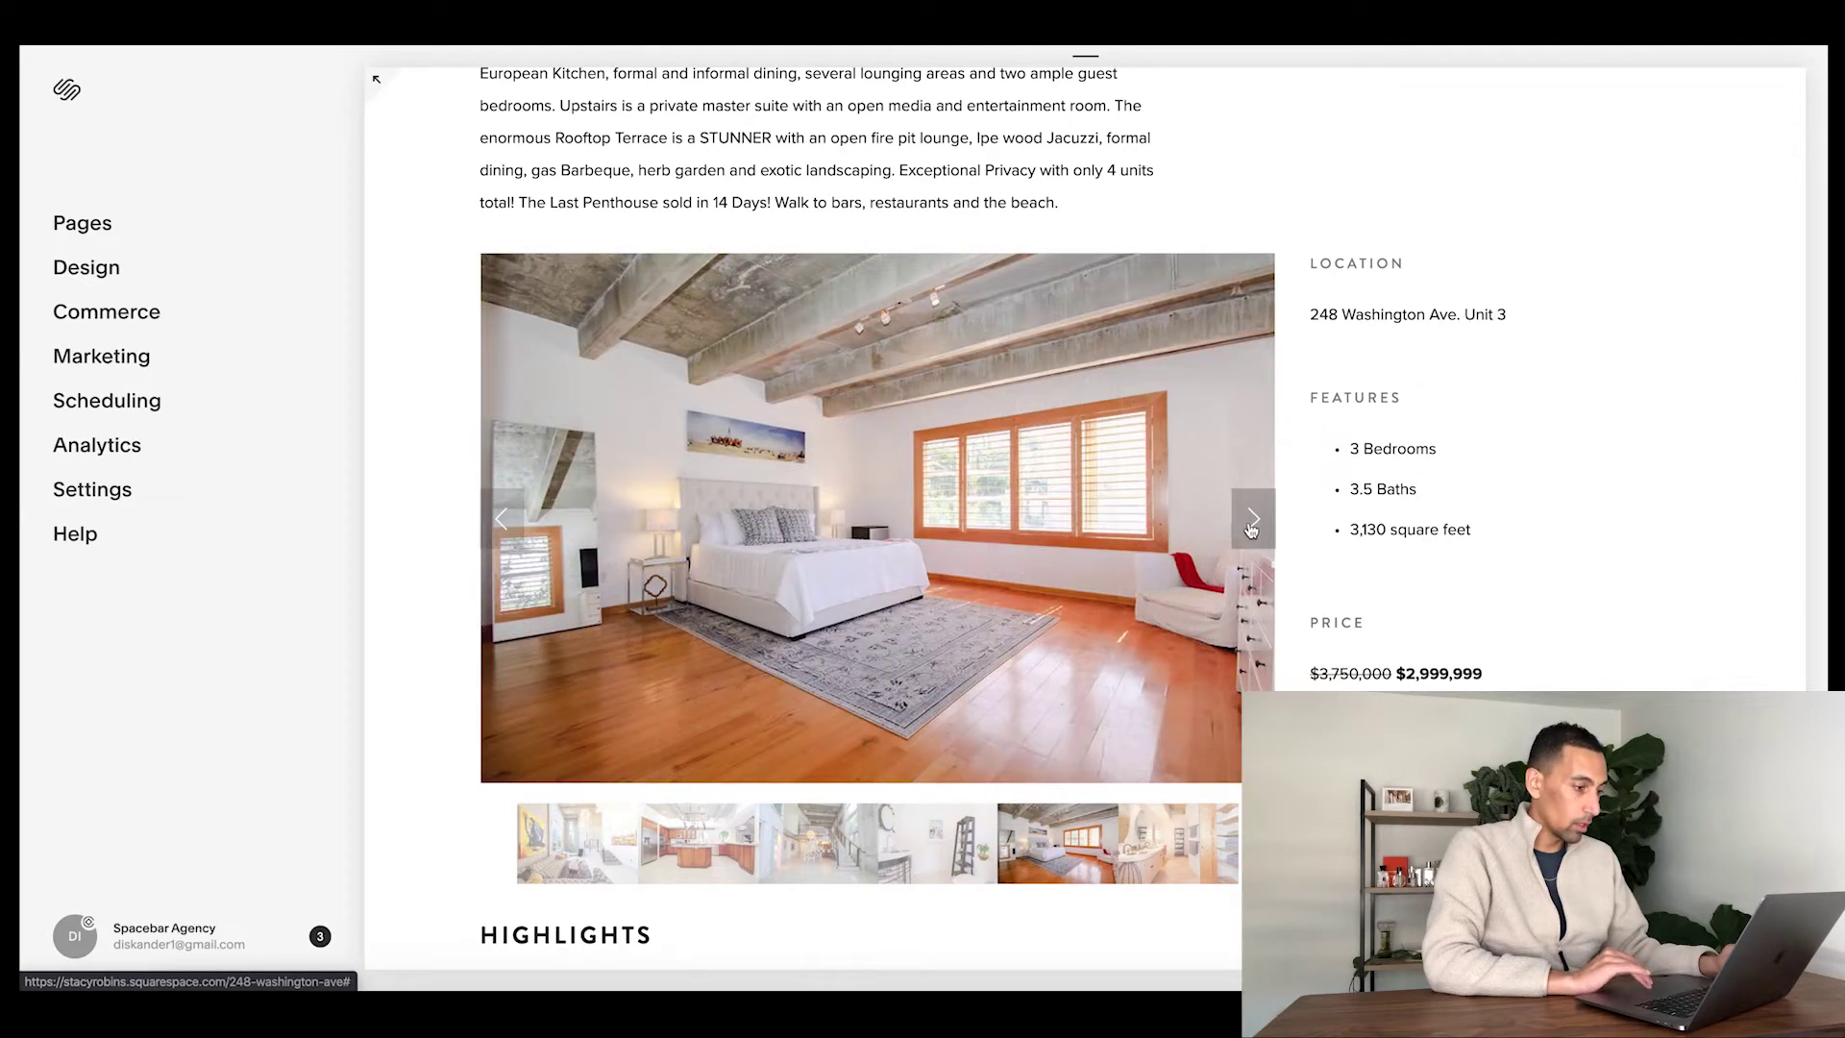
pyautogui.scroll(-10, 1005, 623)
pyautogui.scroll(3, 1005, 623)
pyautogui.scroll(15, 1005, 622)
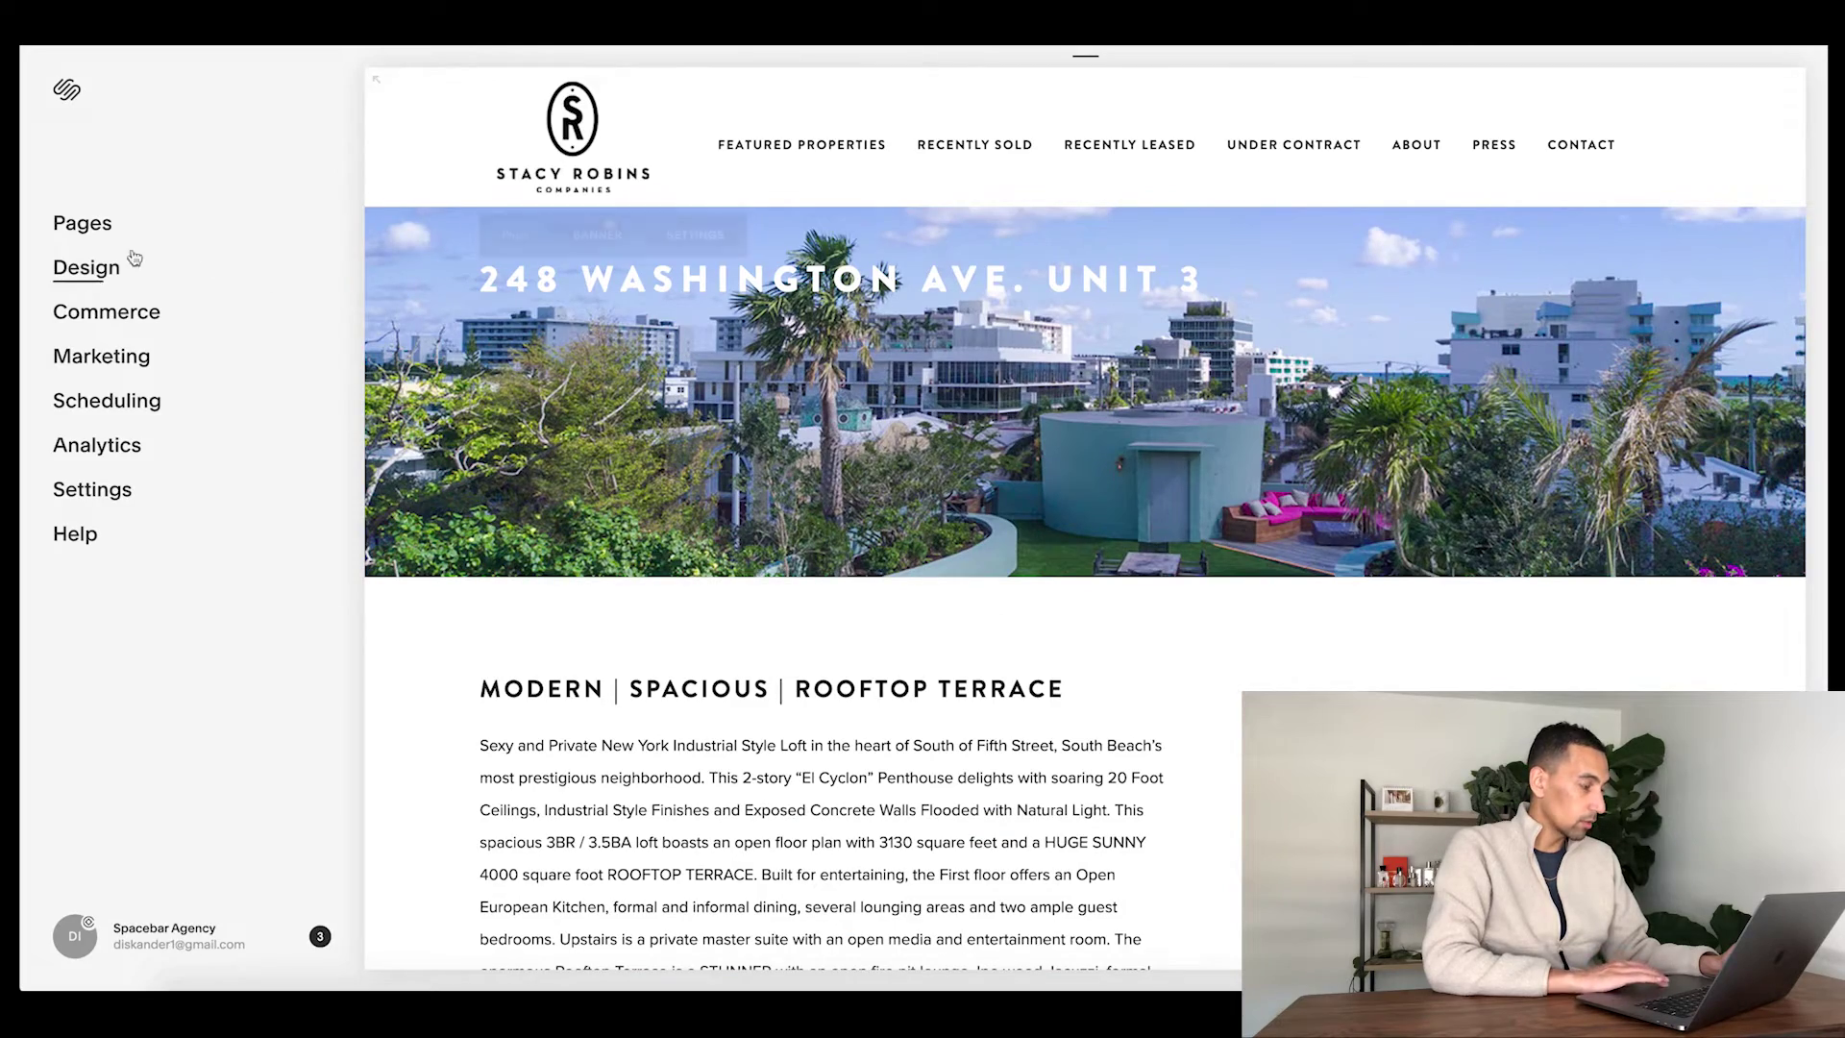
# - Open the Featured Properties Residential gallery page from the Pages list
pyautogui.click(94, 228)
pyautogui.scroll(-5, 147, 518)
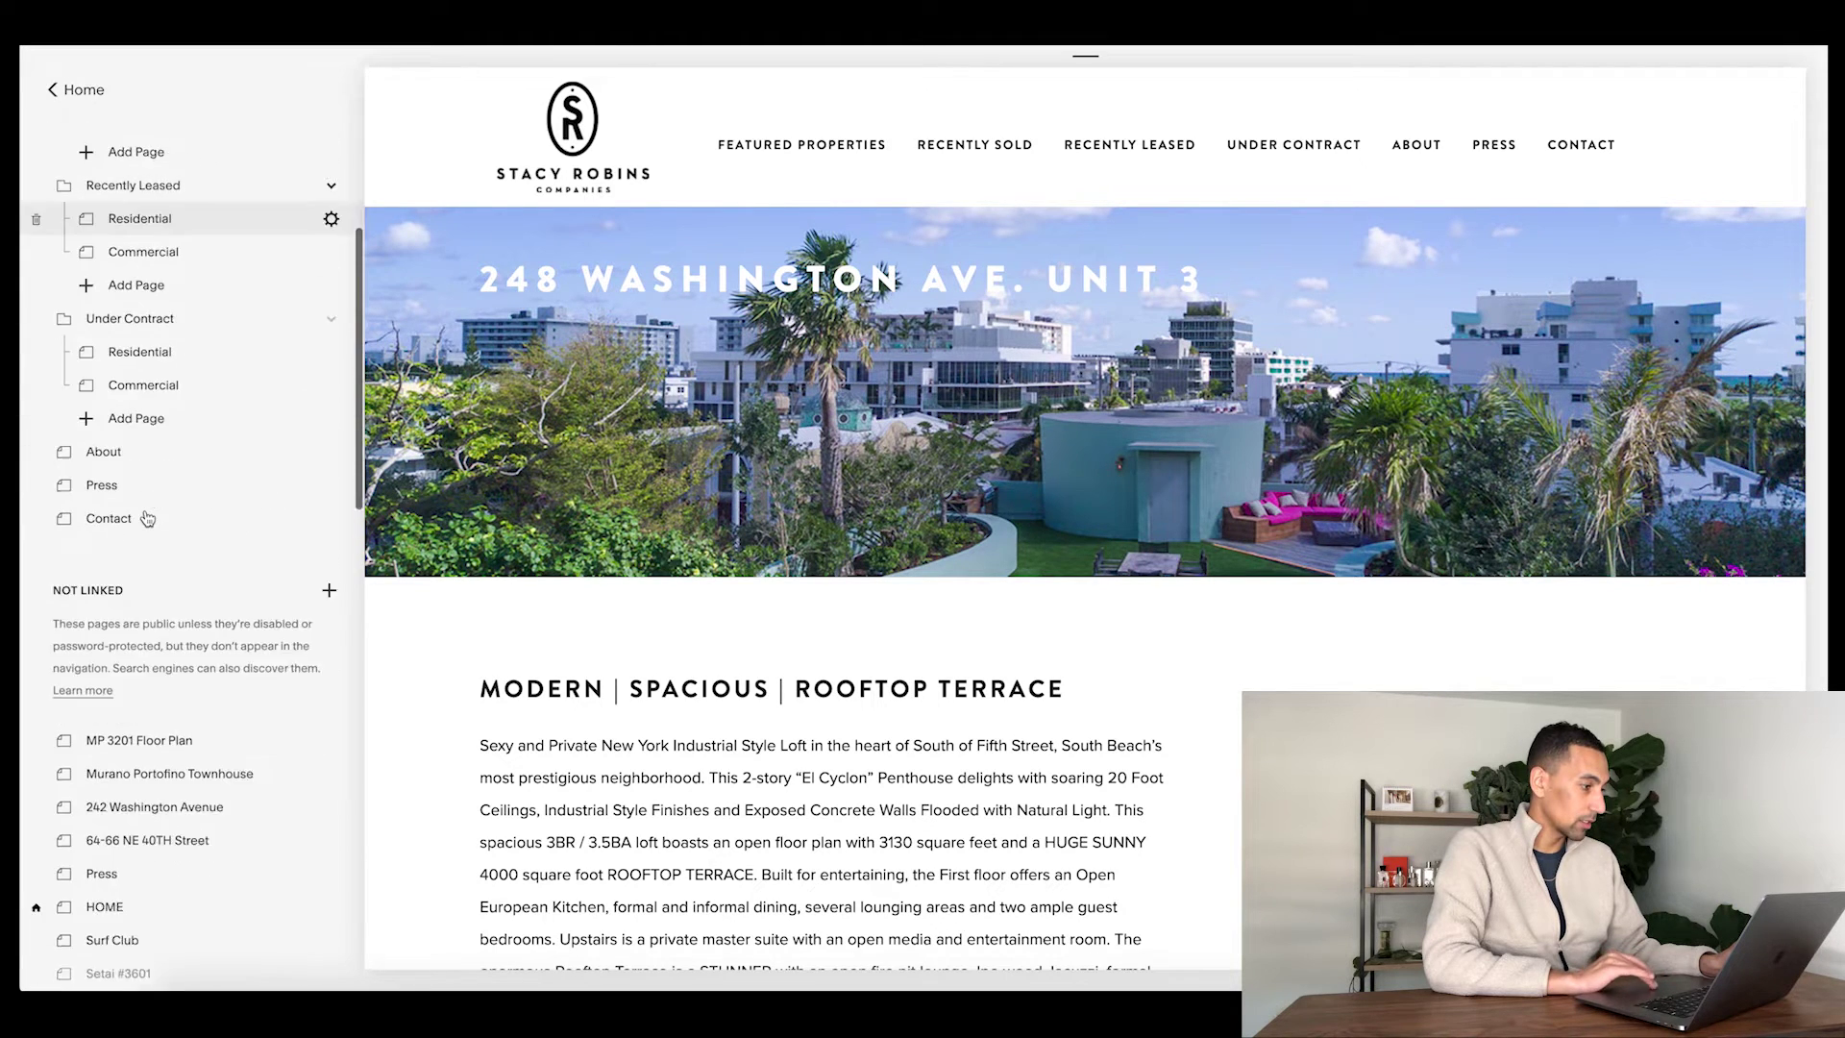
pyautogui.scroll(-8, 147, 518)
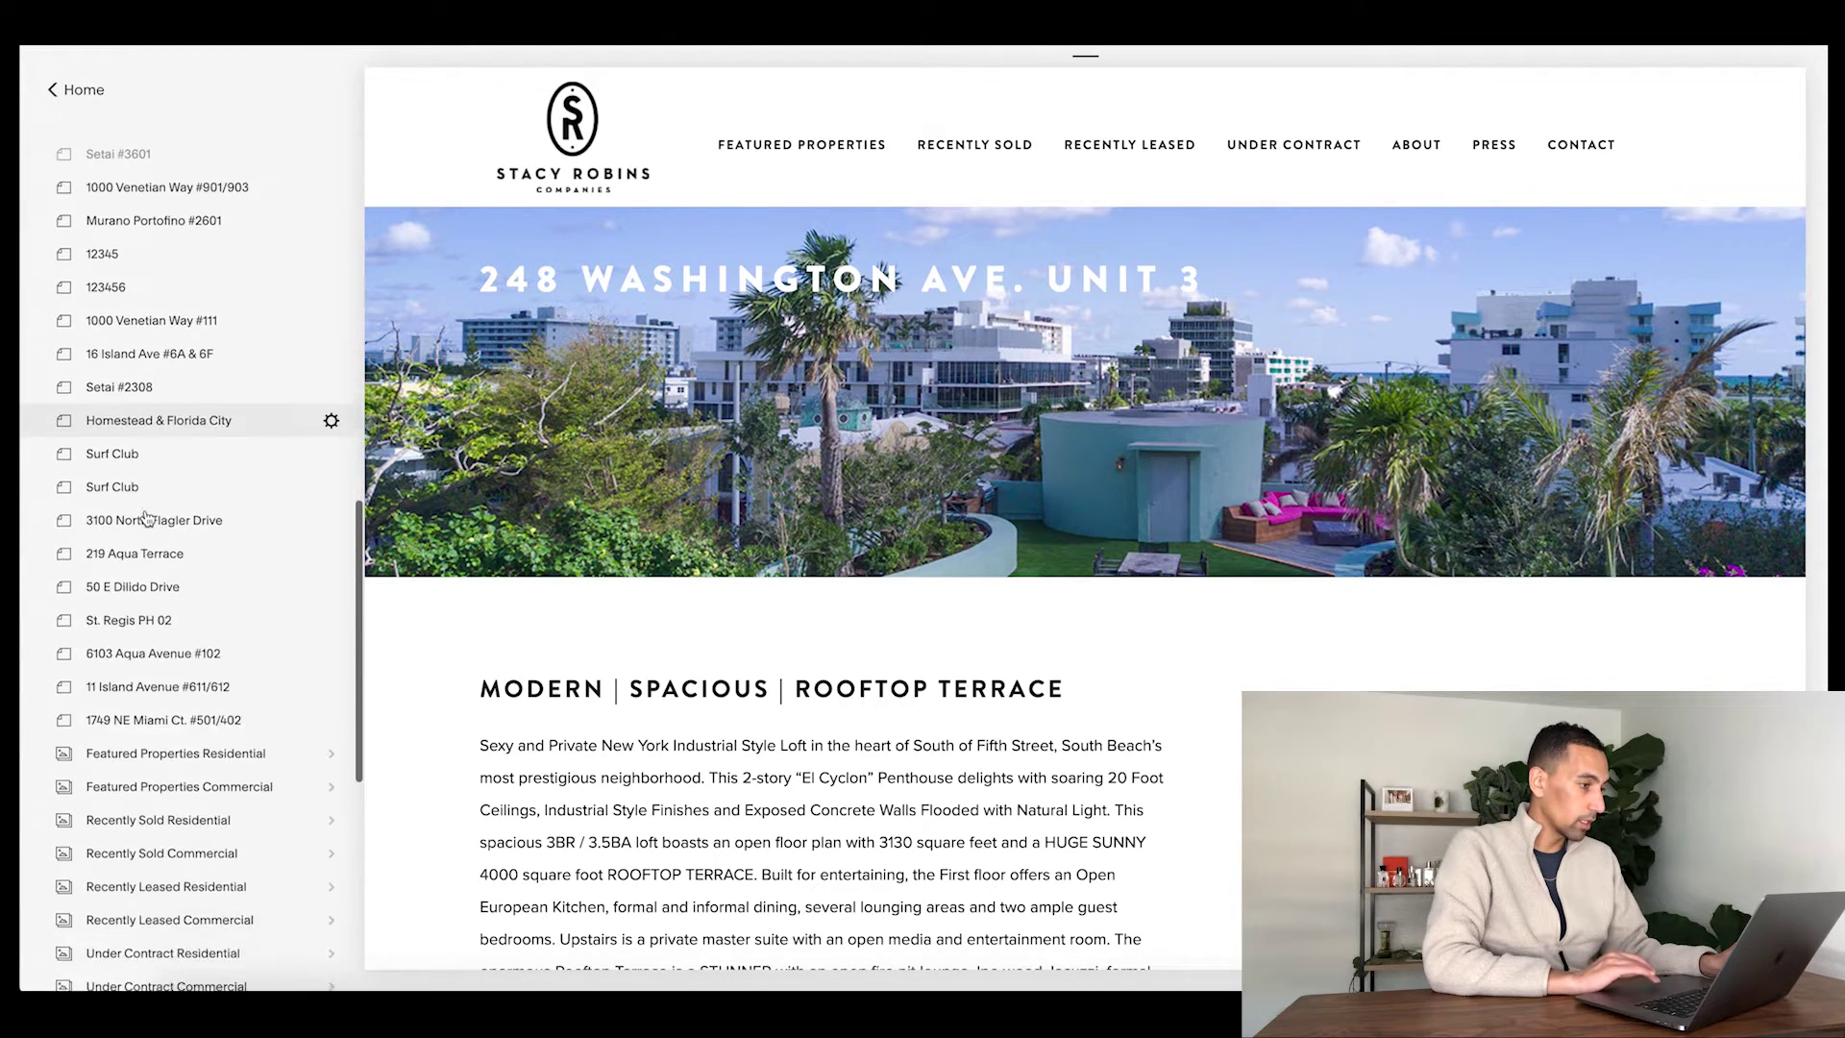
pyautogui.scroll(-3, 161, 562)
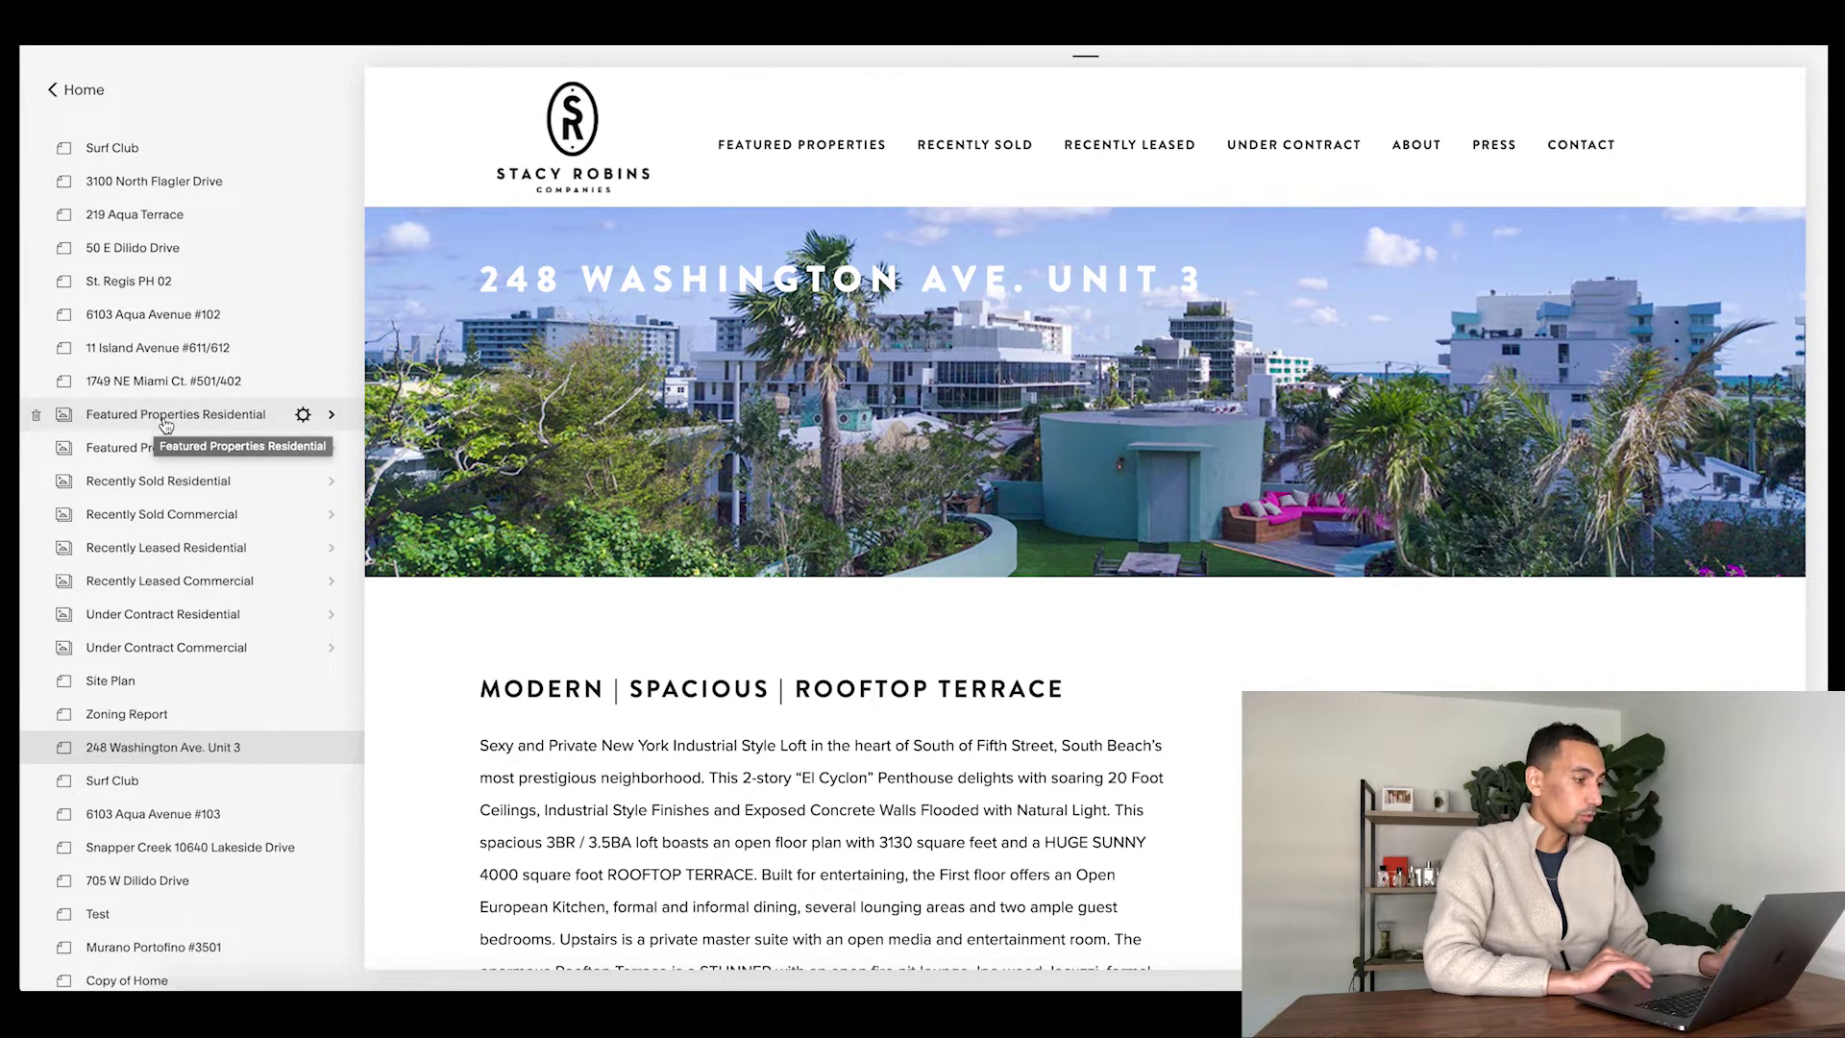
pyautogui.click(157, 420)
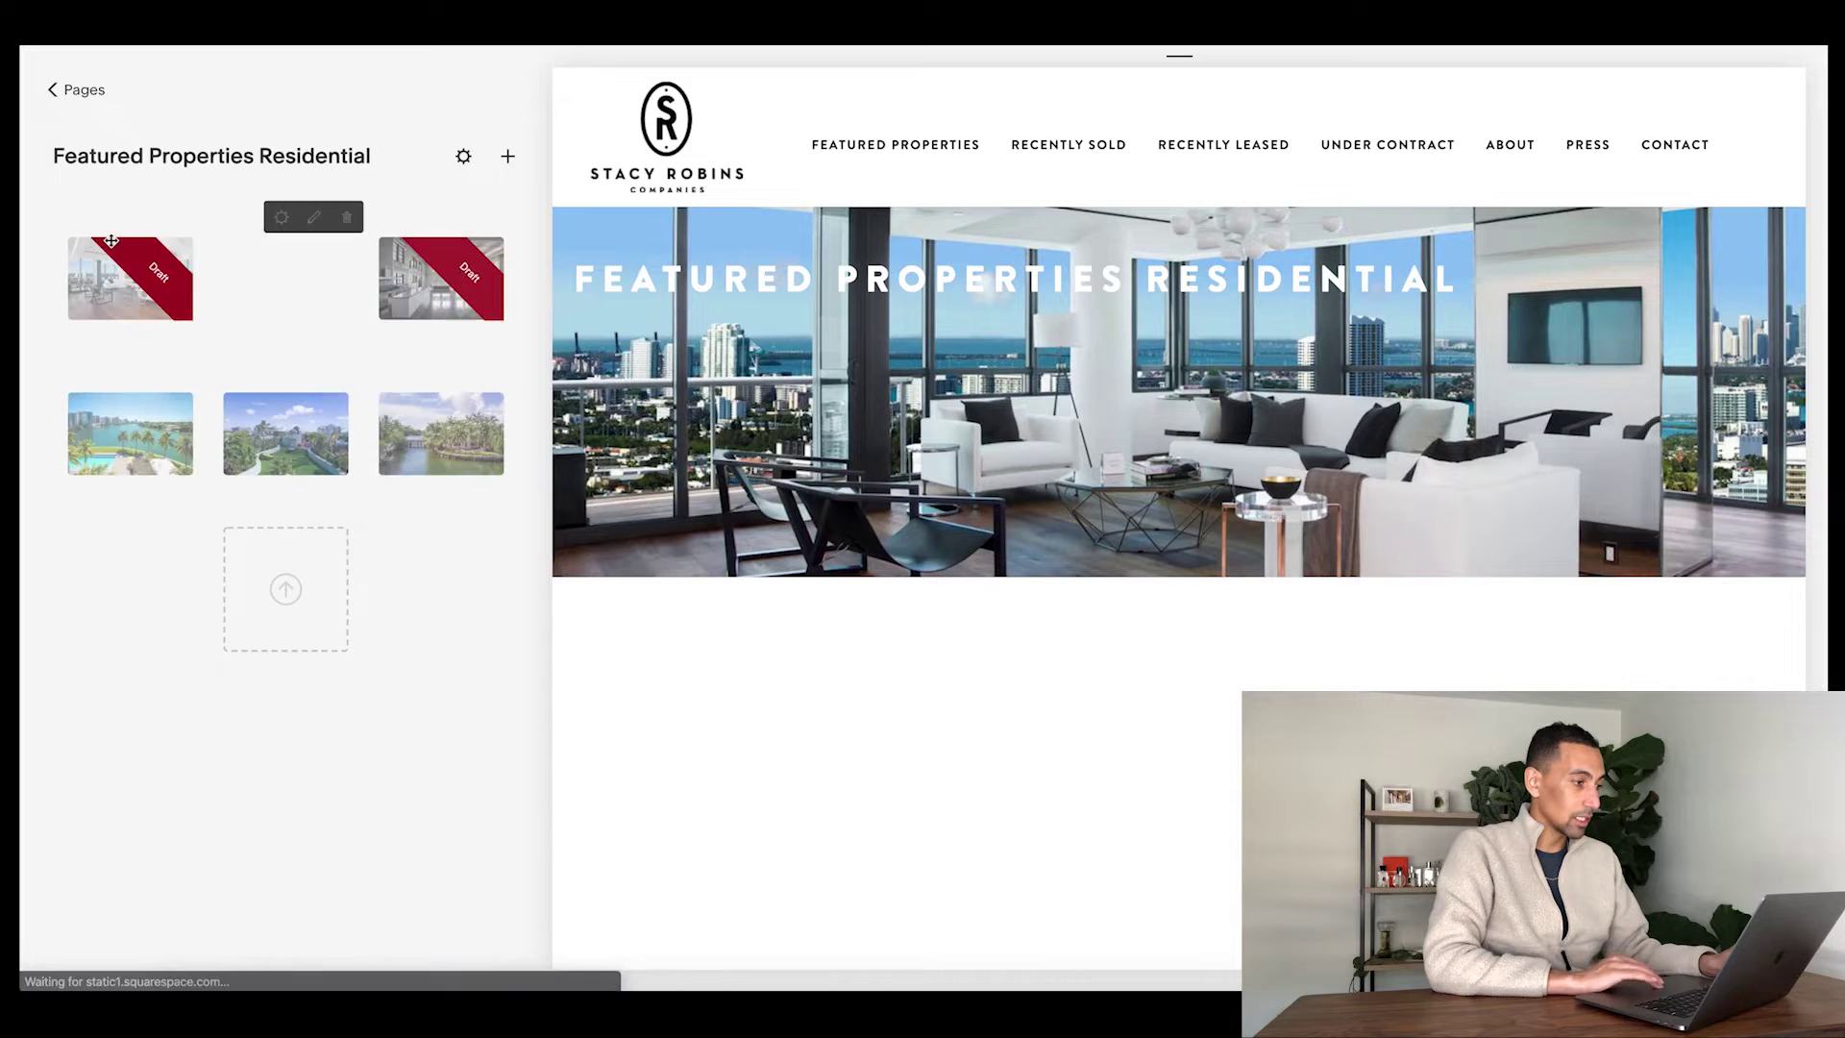
pyautogui.scroll(-7, 731, 579)
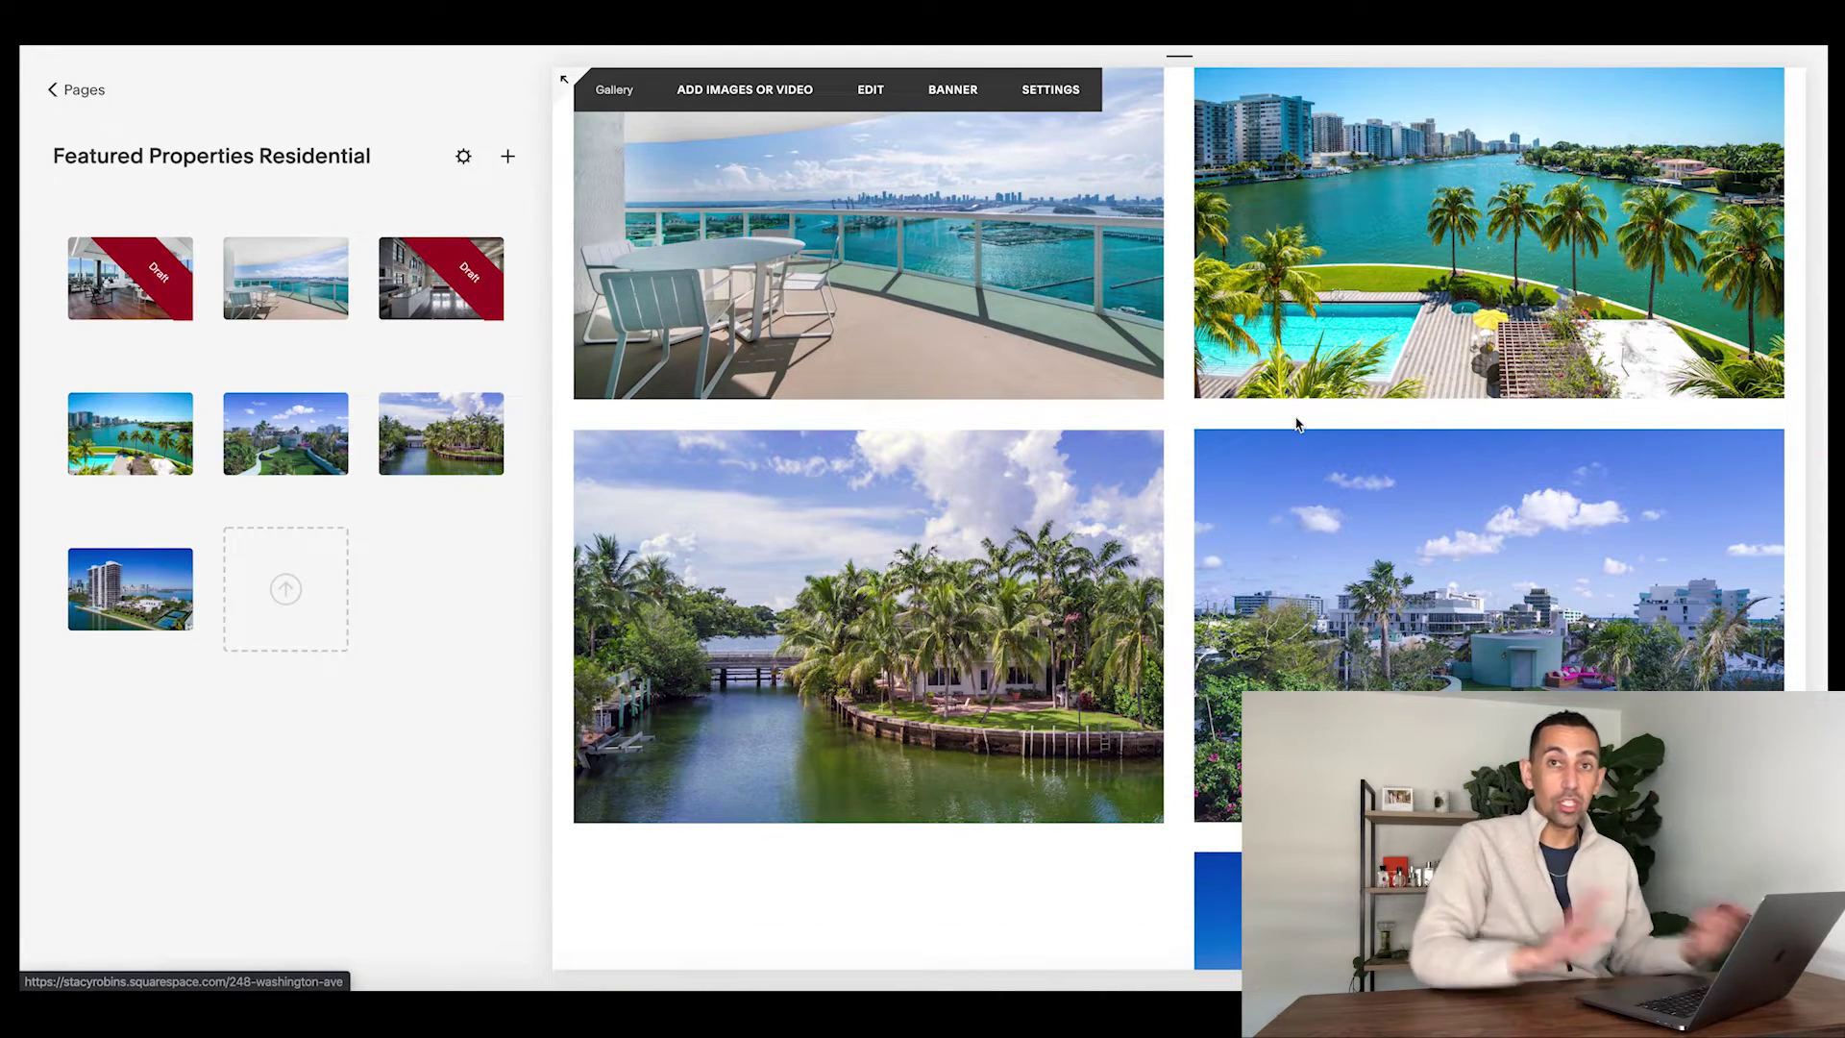
pyautogui.scroll(7, 1463, 538)
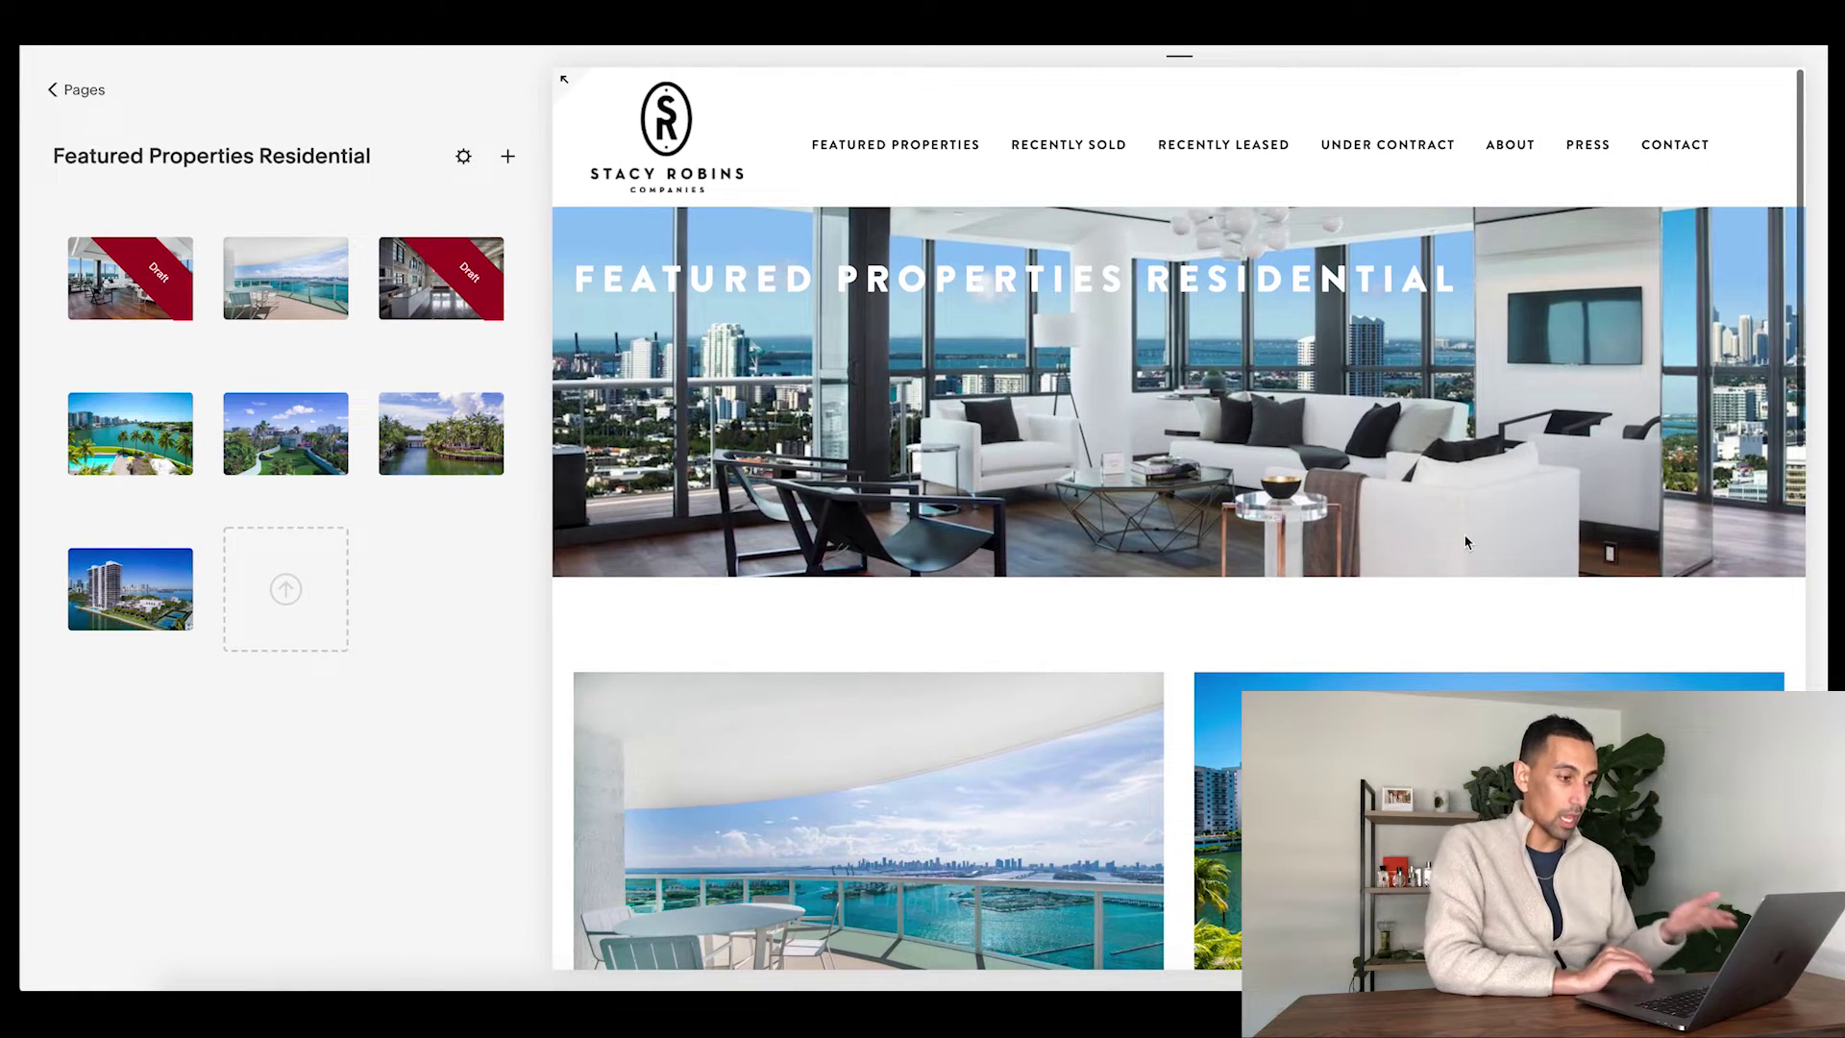
# - Go to the Residential page under Featured Properties and enter editing mode
pyautogui.moveTo(953, 154)
pyautogui.click(878, 182)
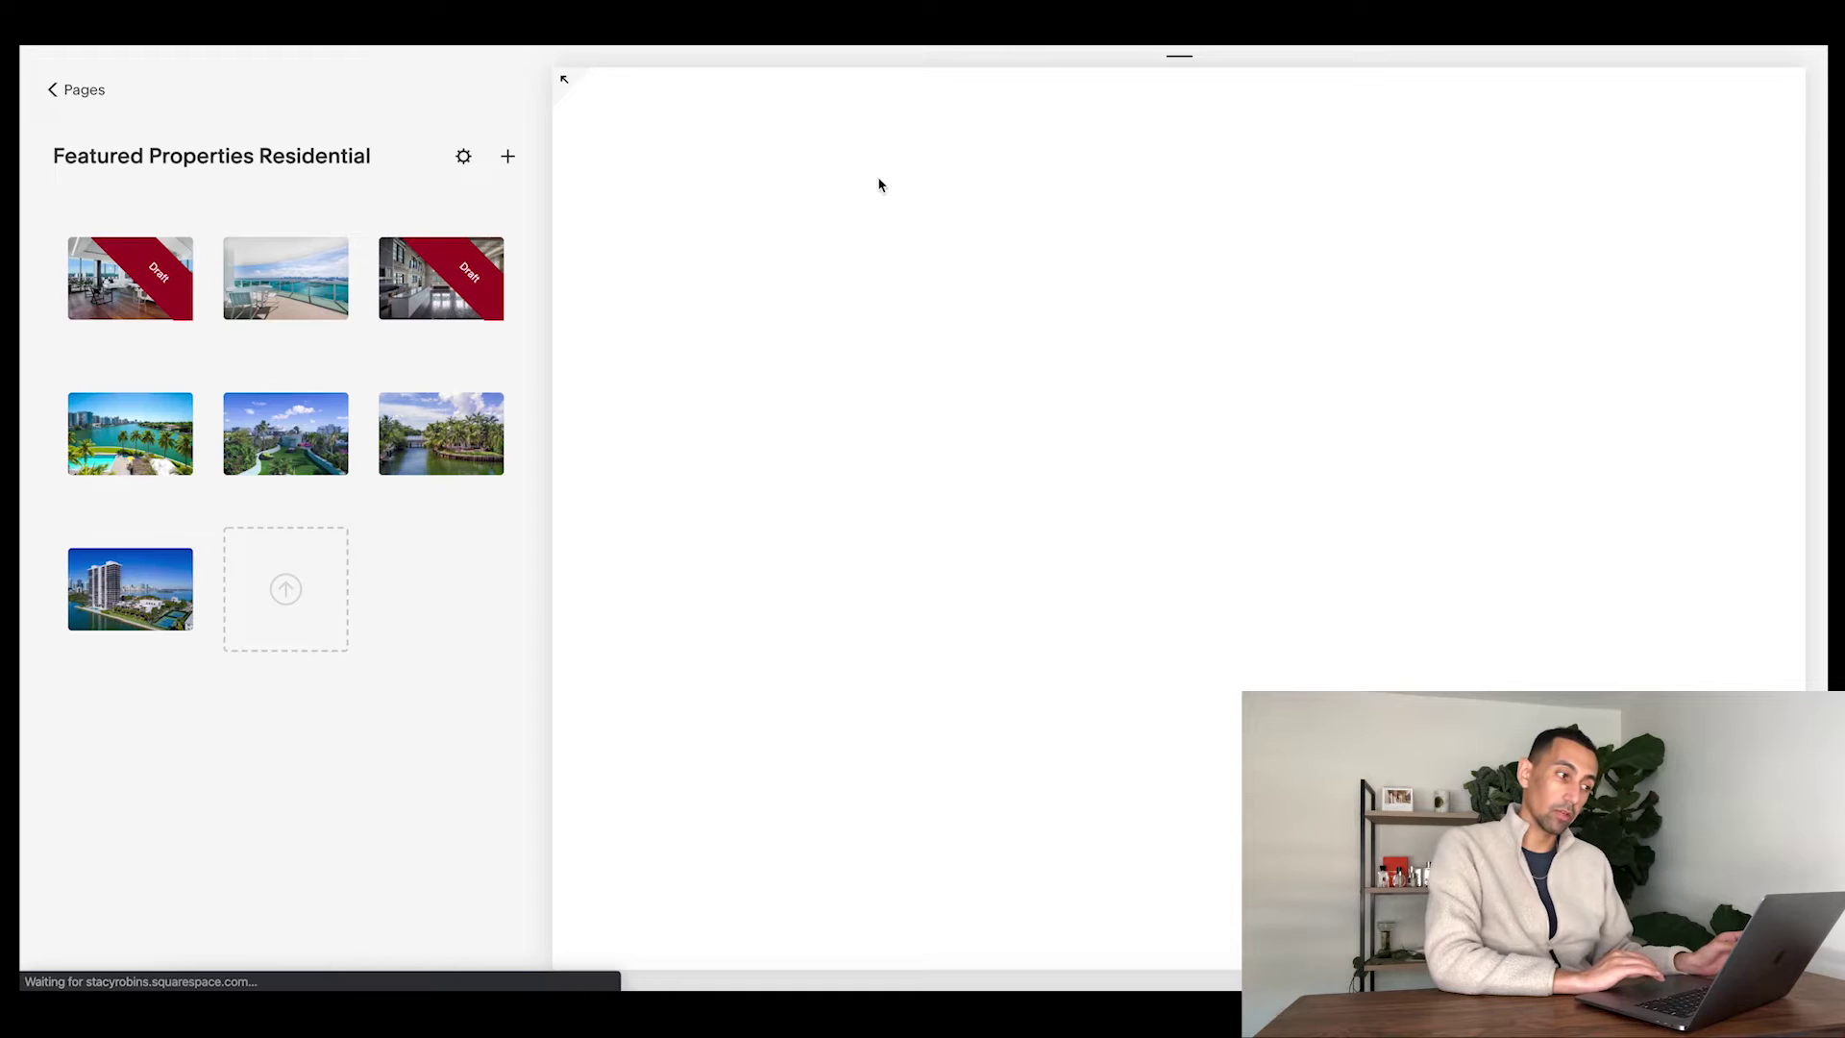
pyautogui.scroll(-5, 1047, 500)
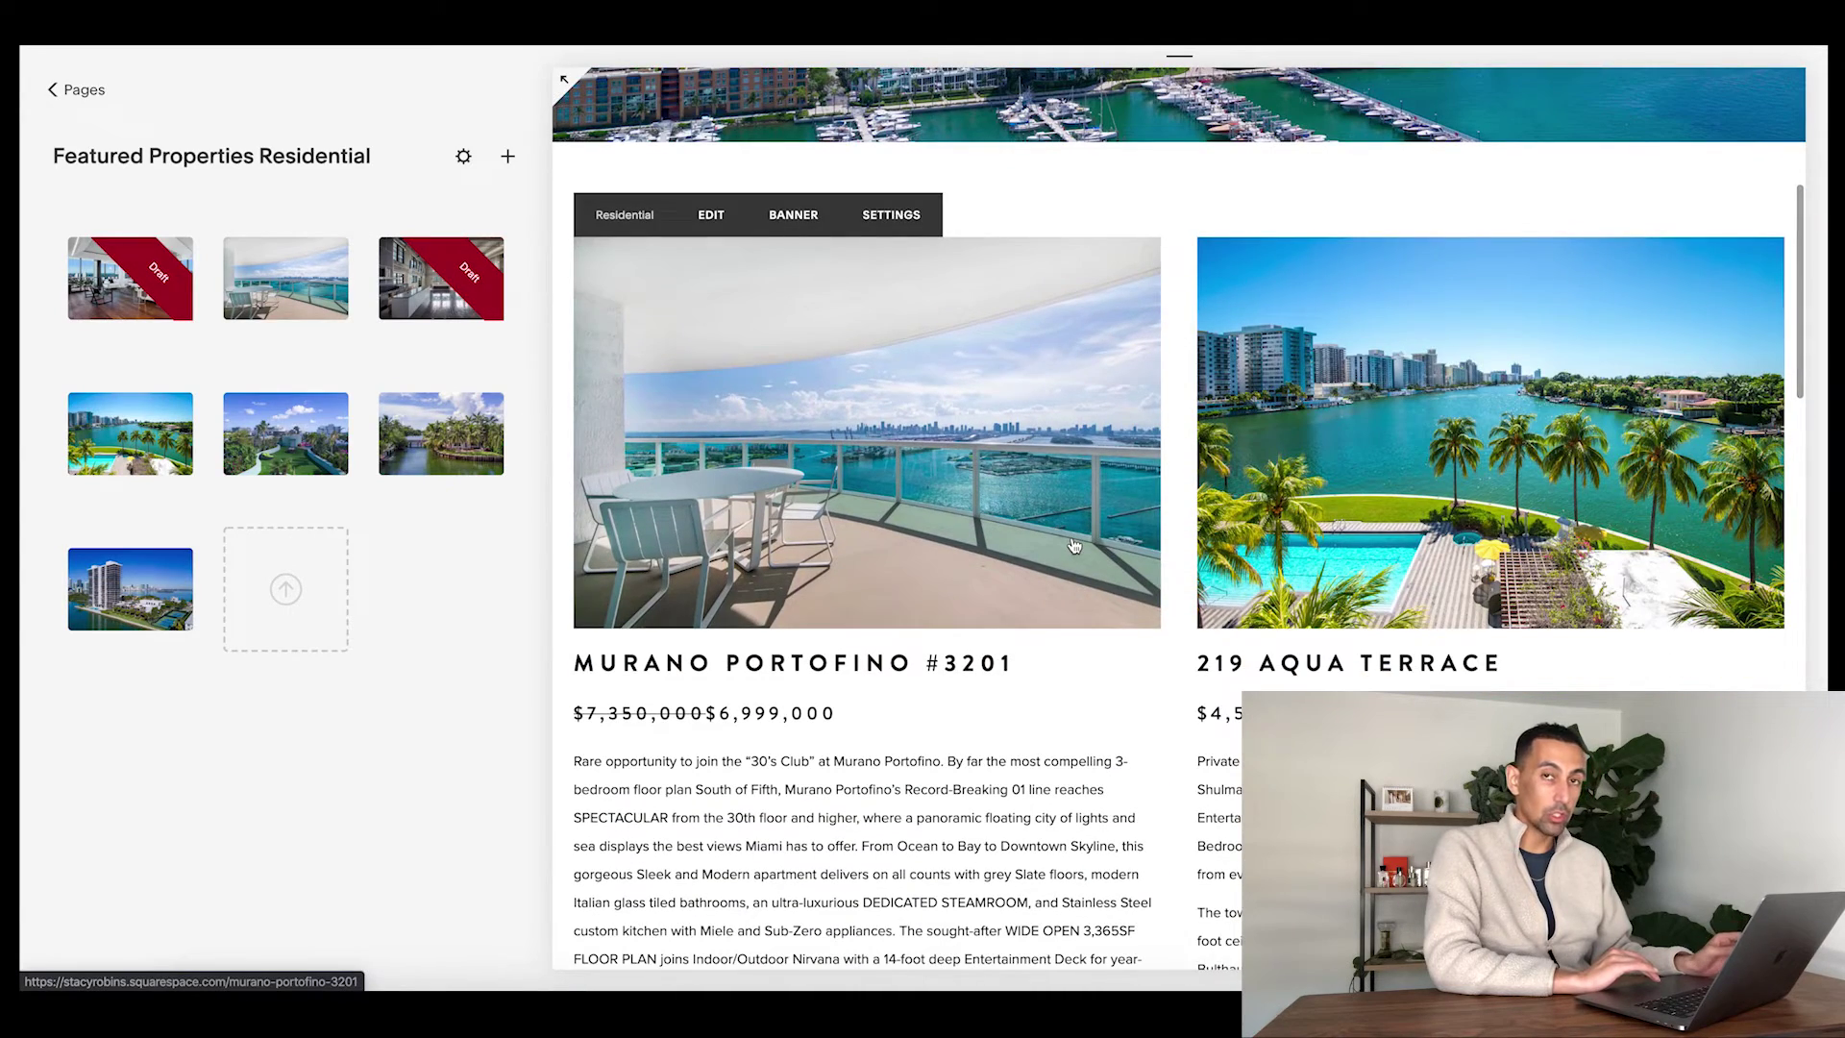
pyautogui.scroll(-3, 1088, 648)
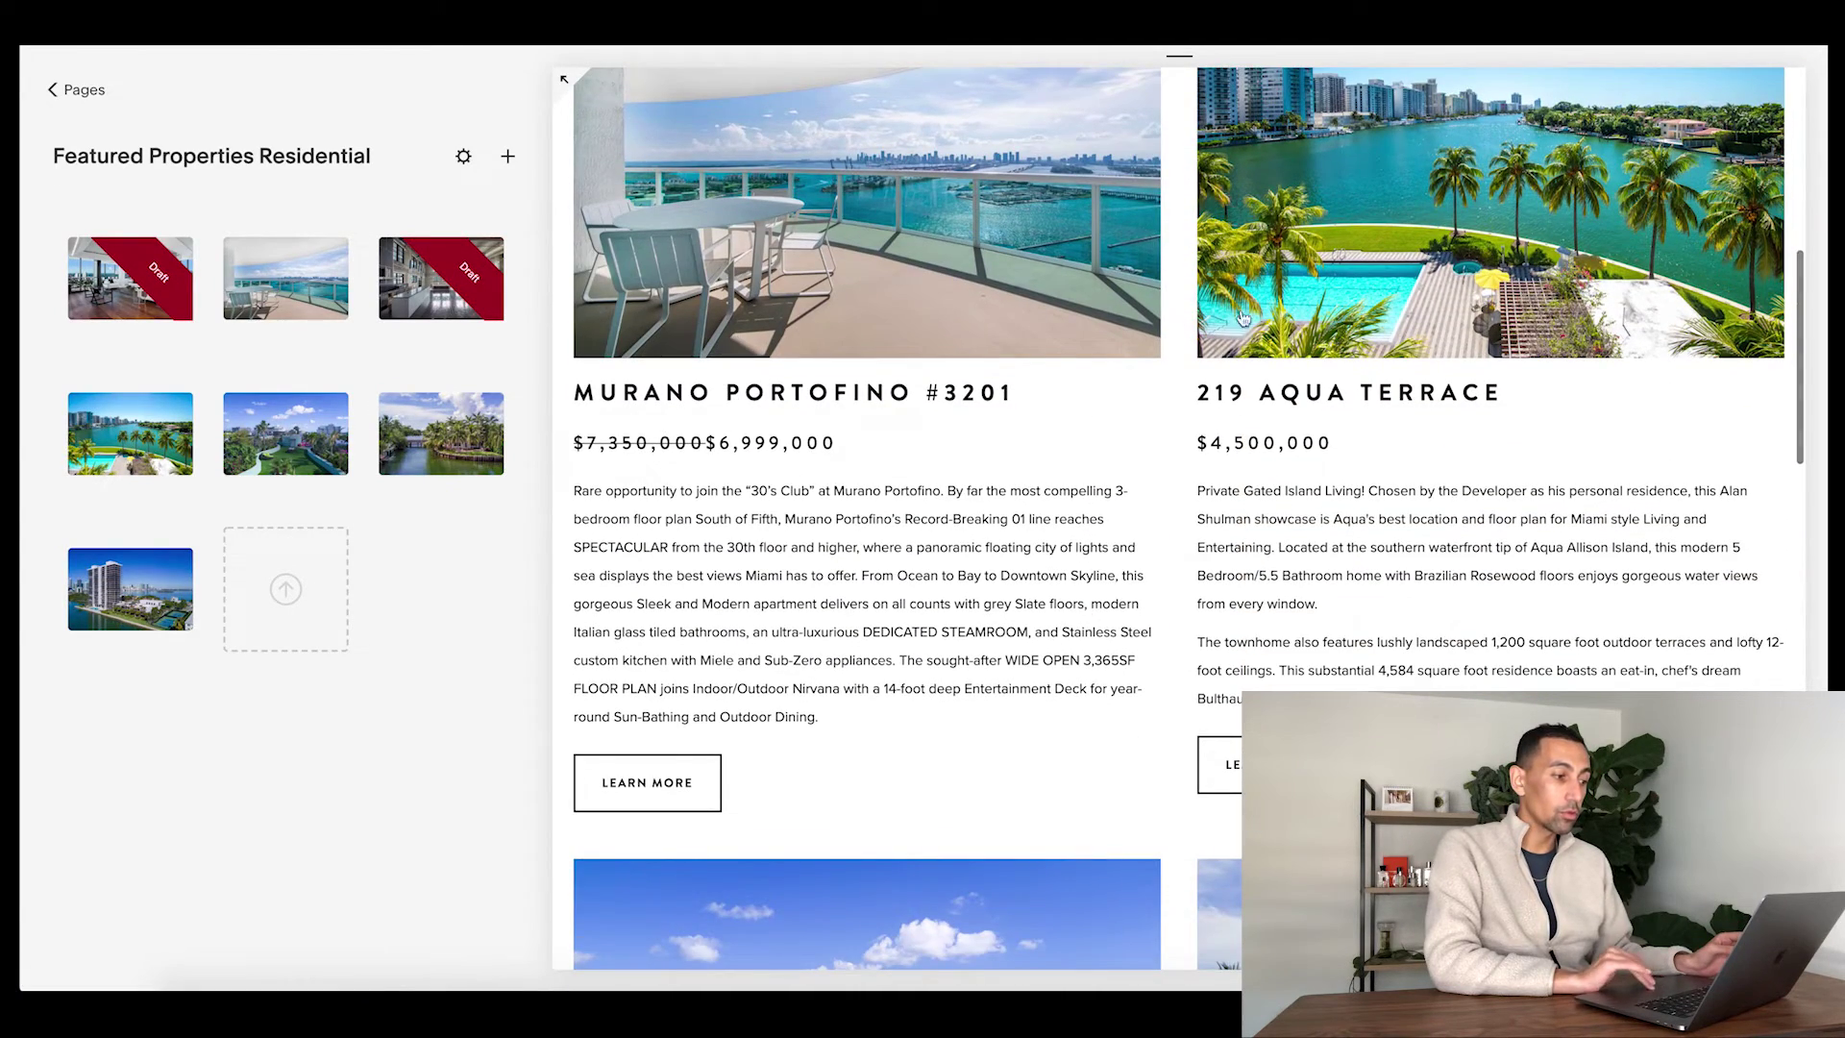
pyautogui.scroll(3, 741, 279)
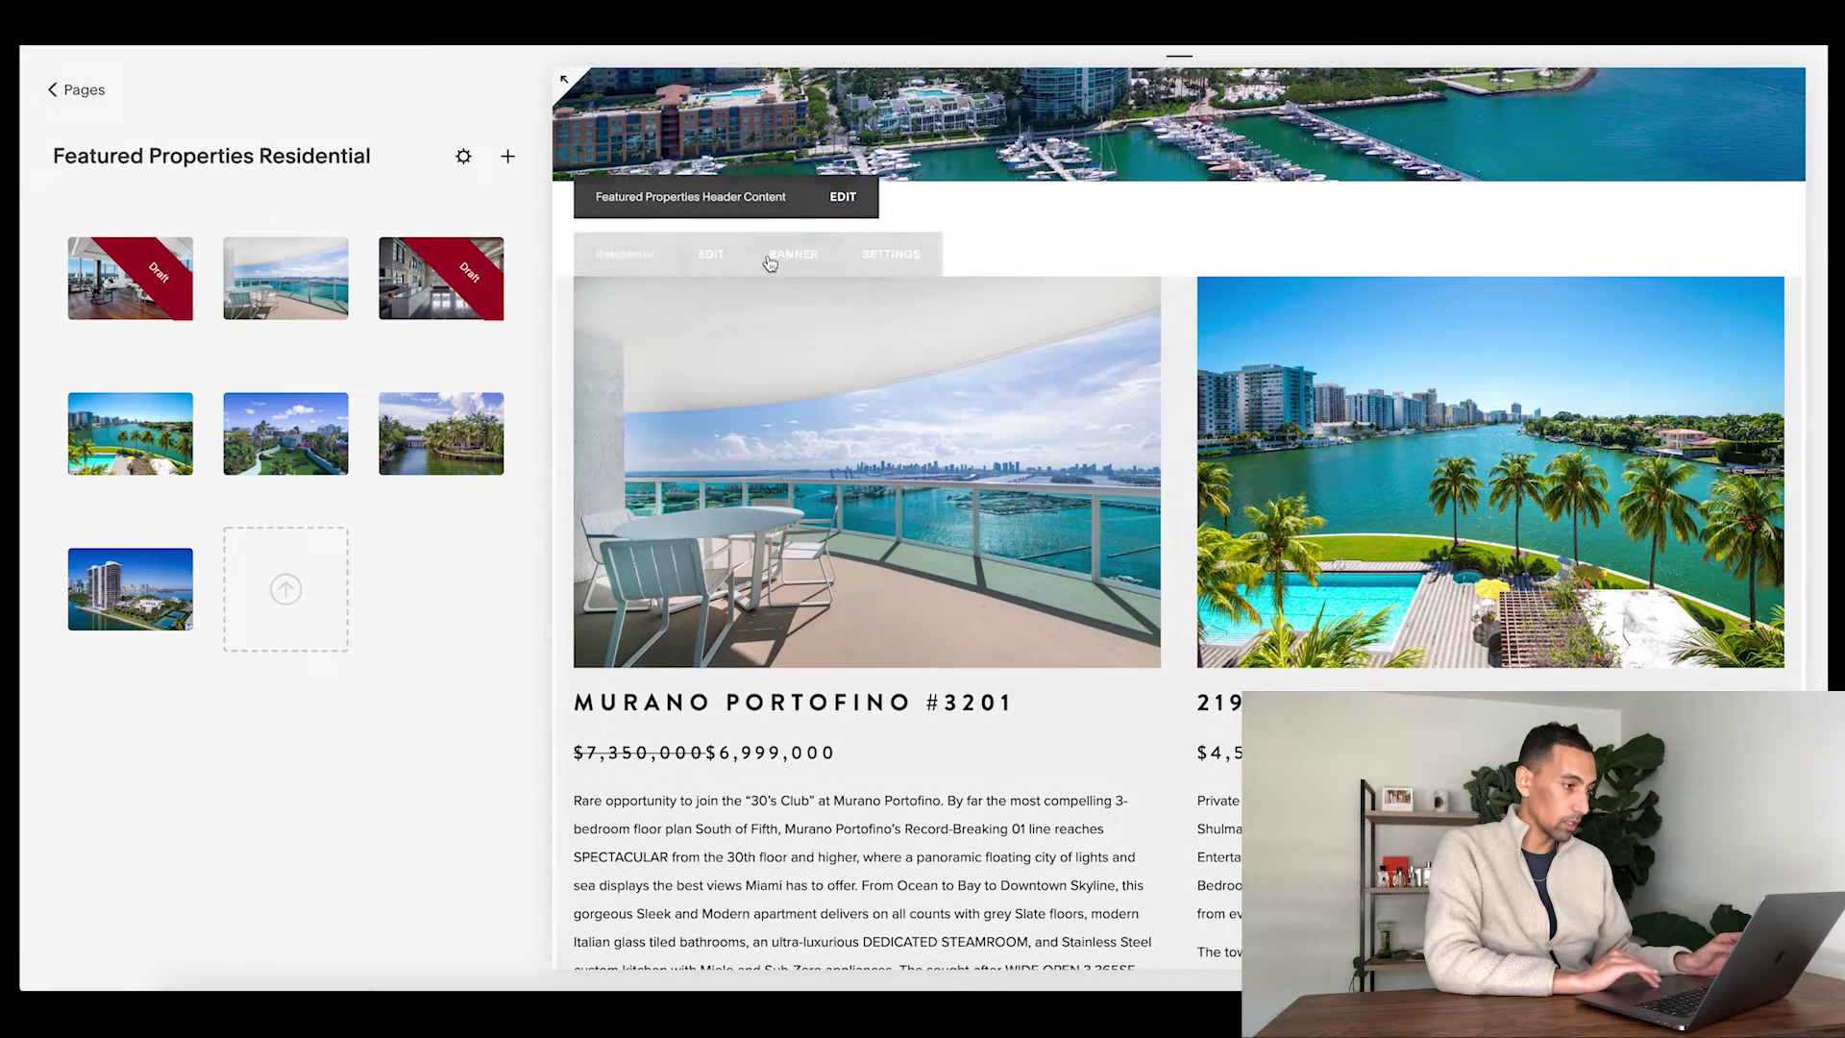
pyautogui.click(711, 255)
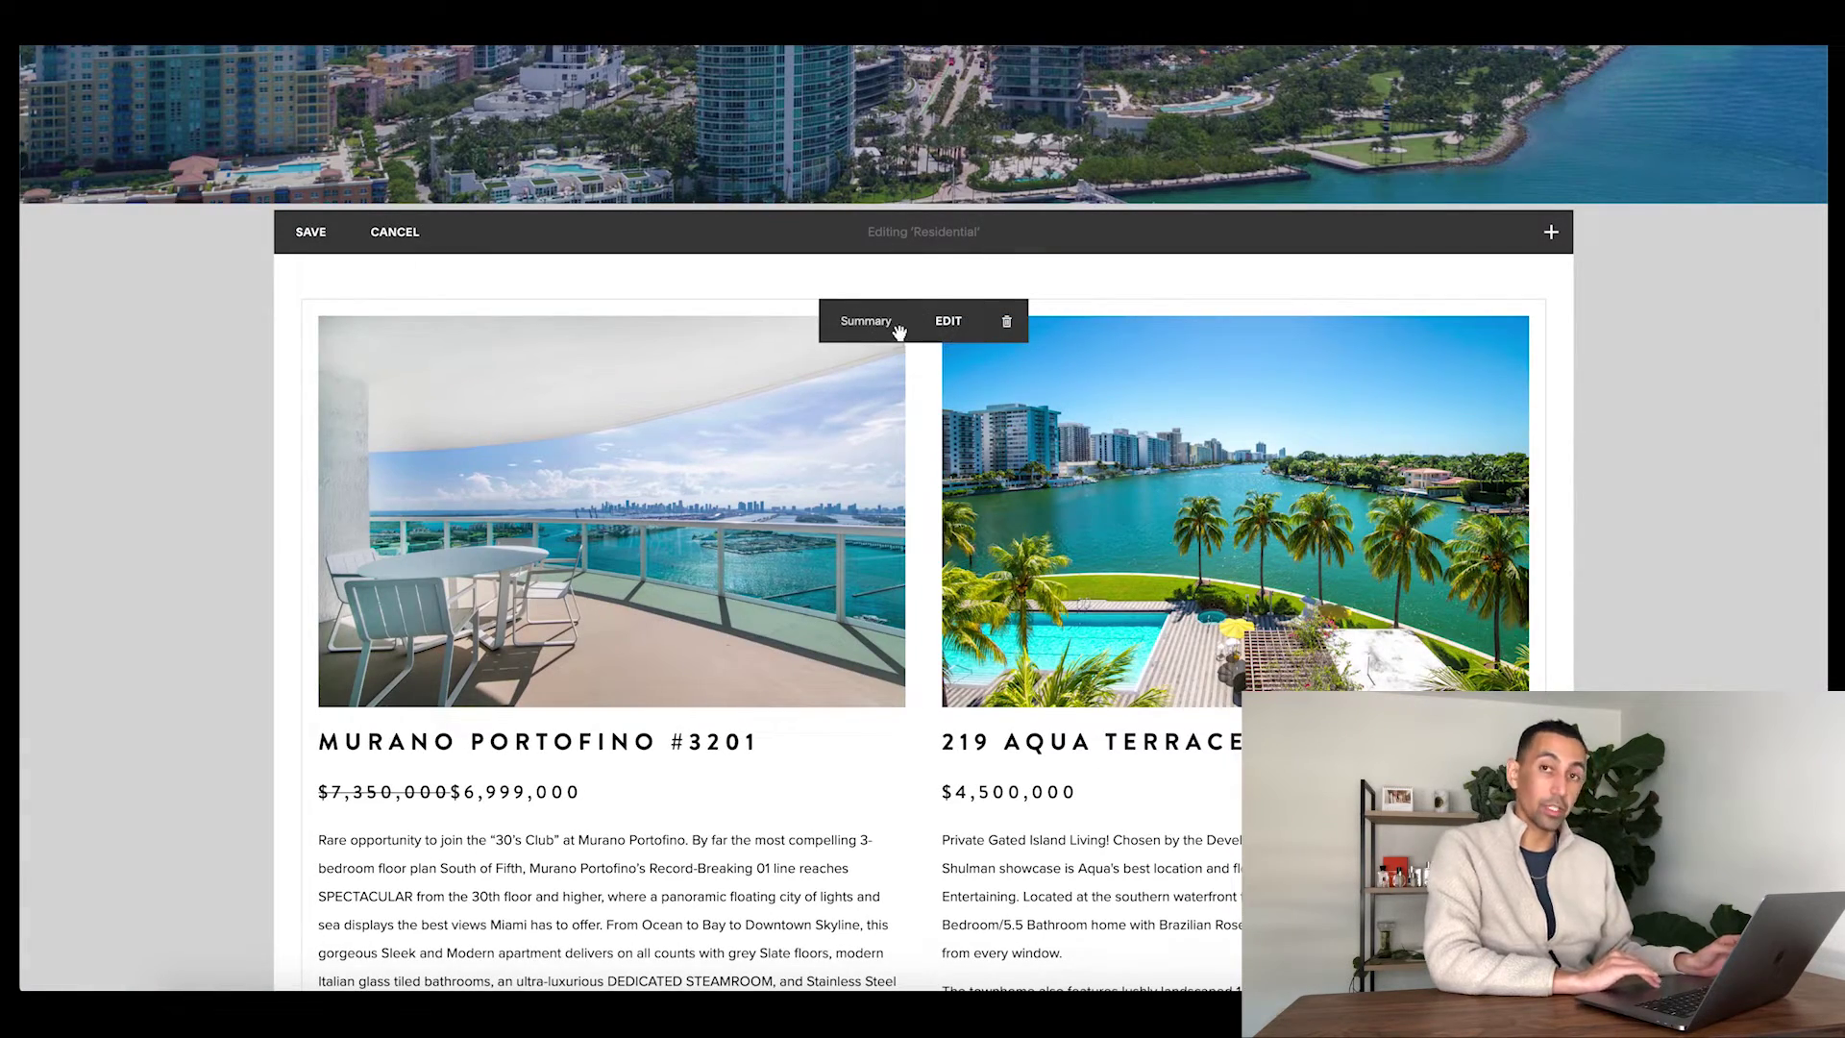
# - Check the listings summary block's source gallery in its settings, then close them
pyautogui.click(949, 321)
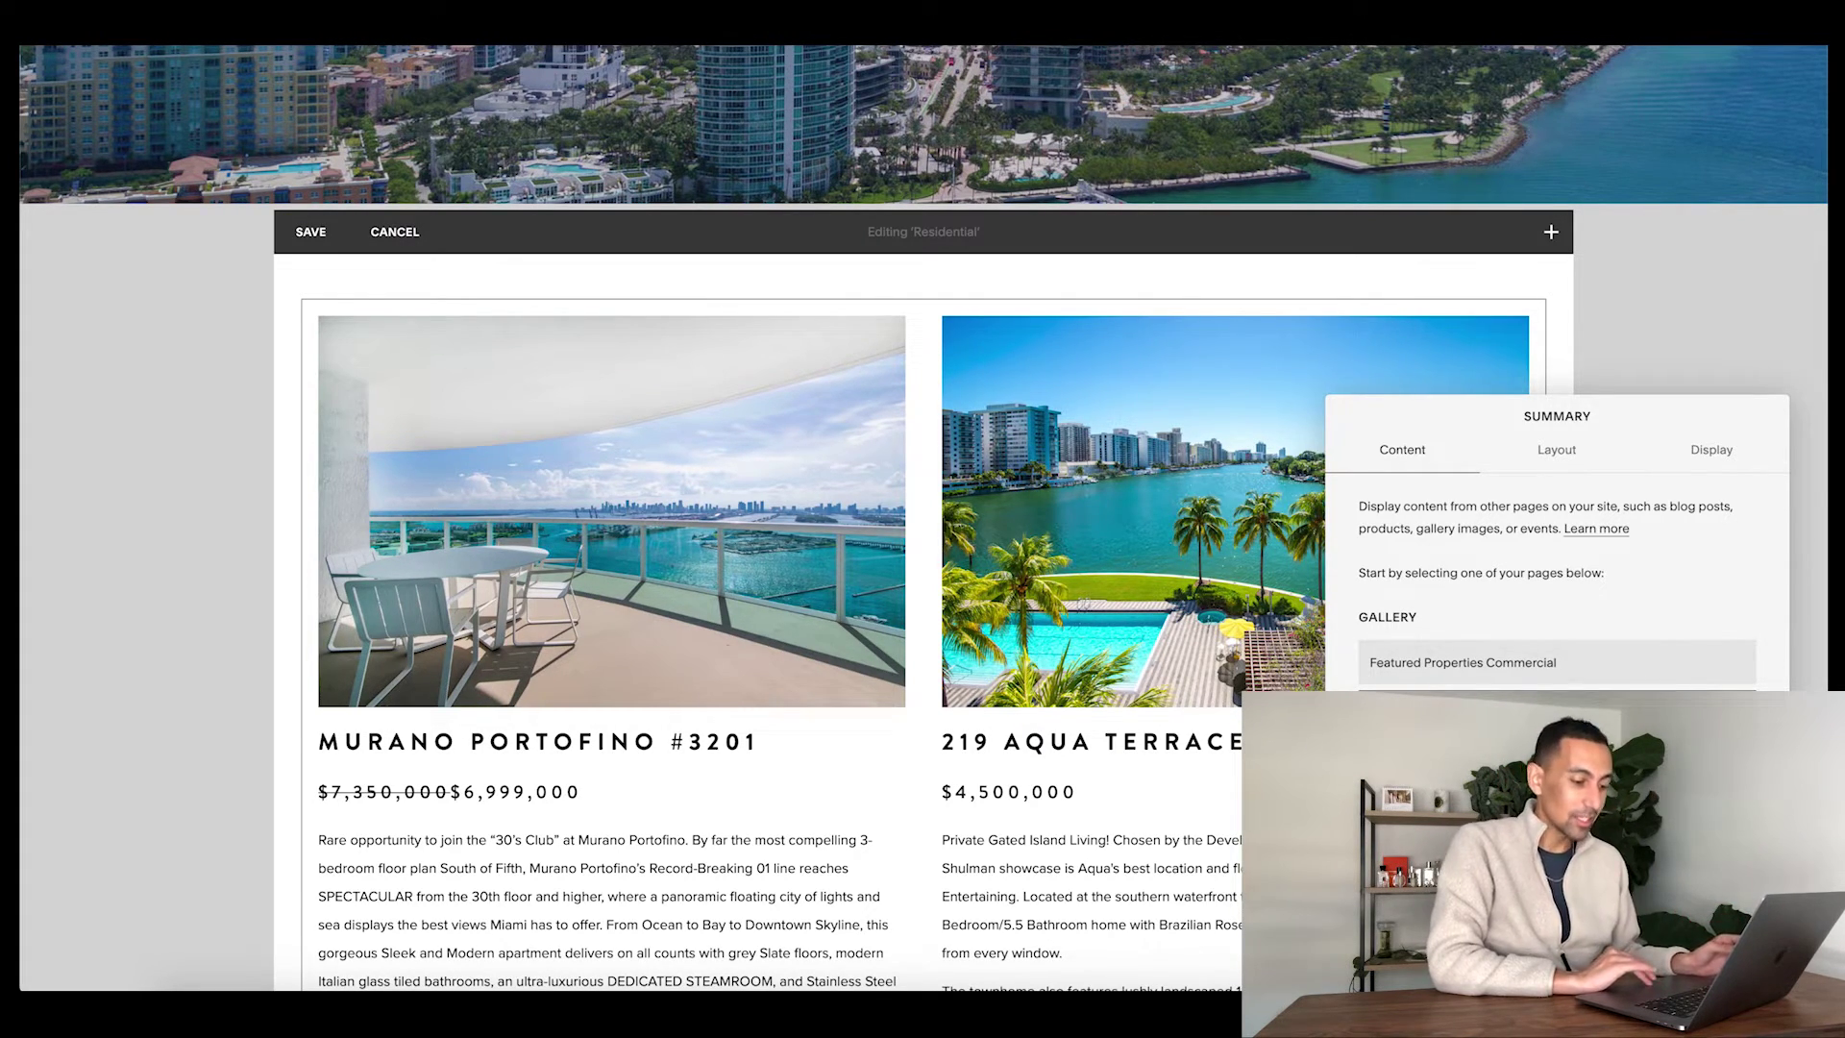
pyautogui.click(1441, 937)
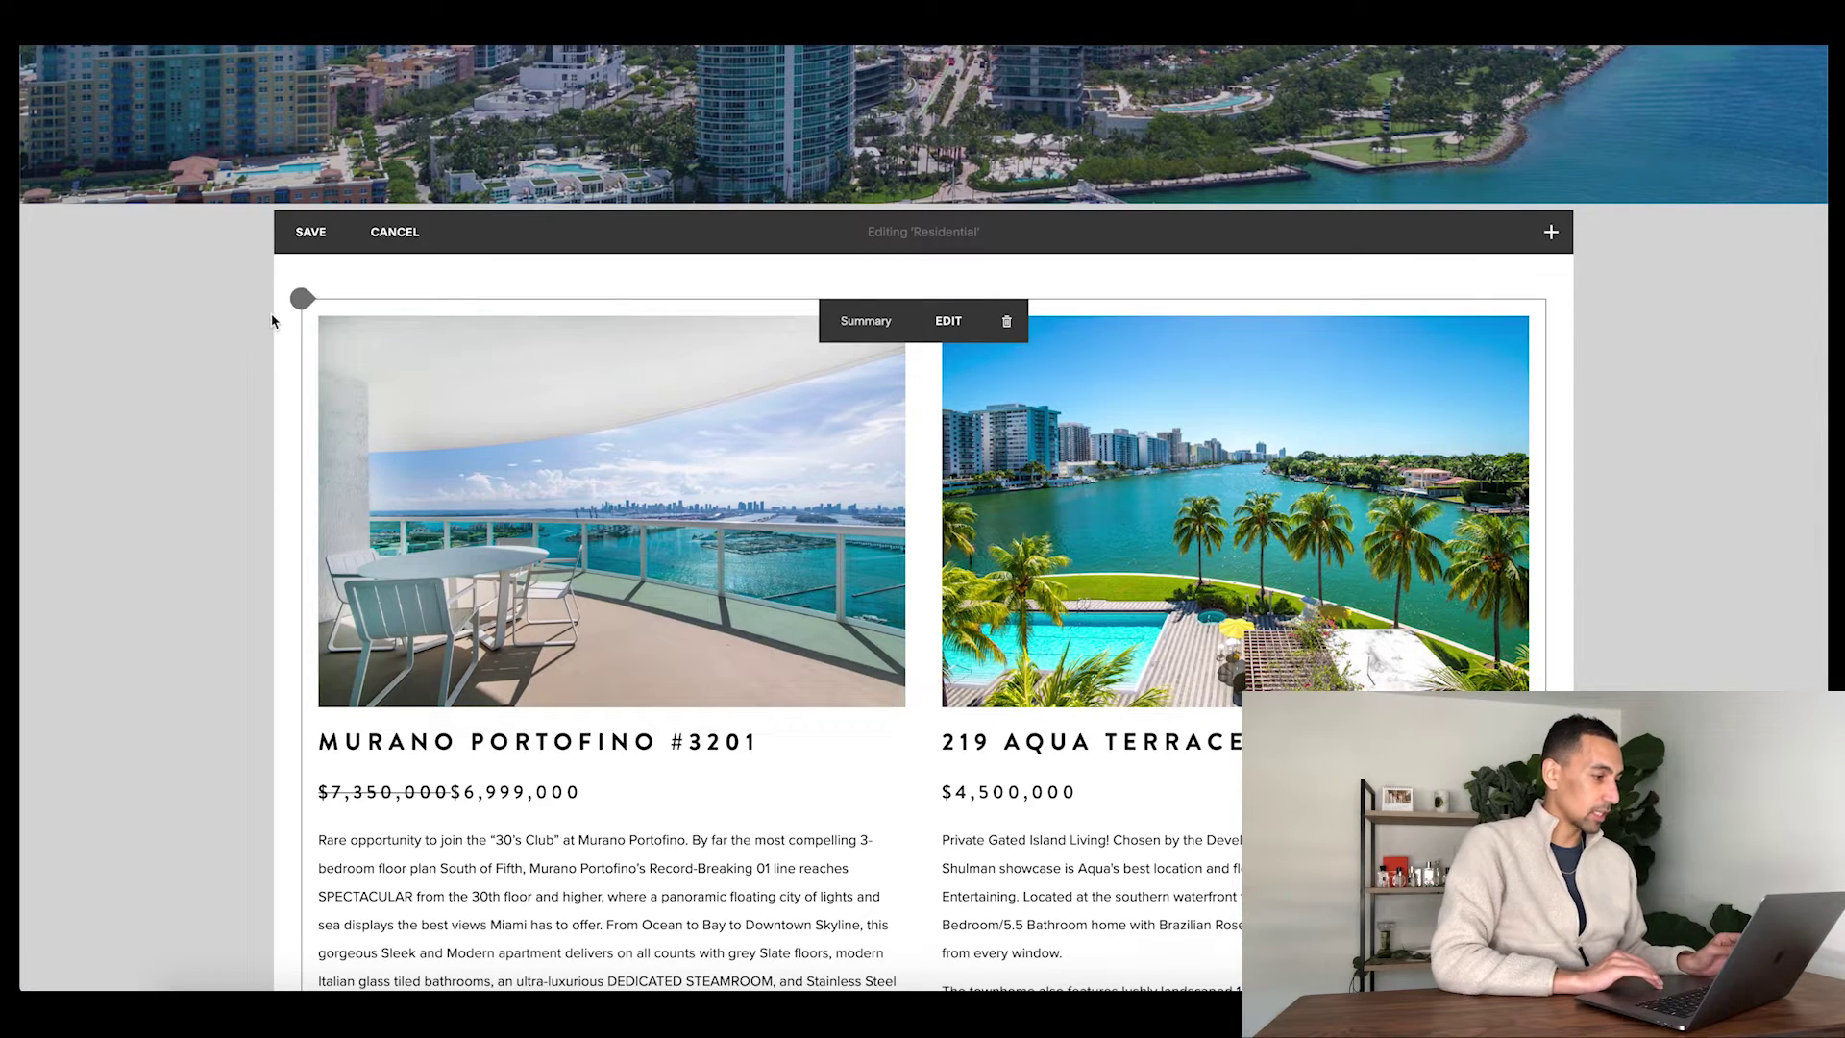
# - Insert a Summary Grid block pulling listings from the Featured Properties Residential gallery
pyautogui.click(299, 300)
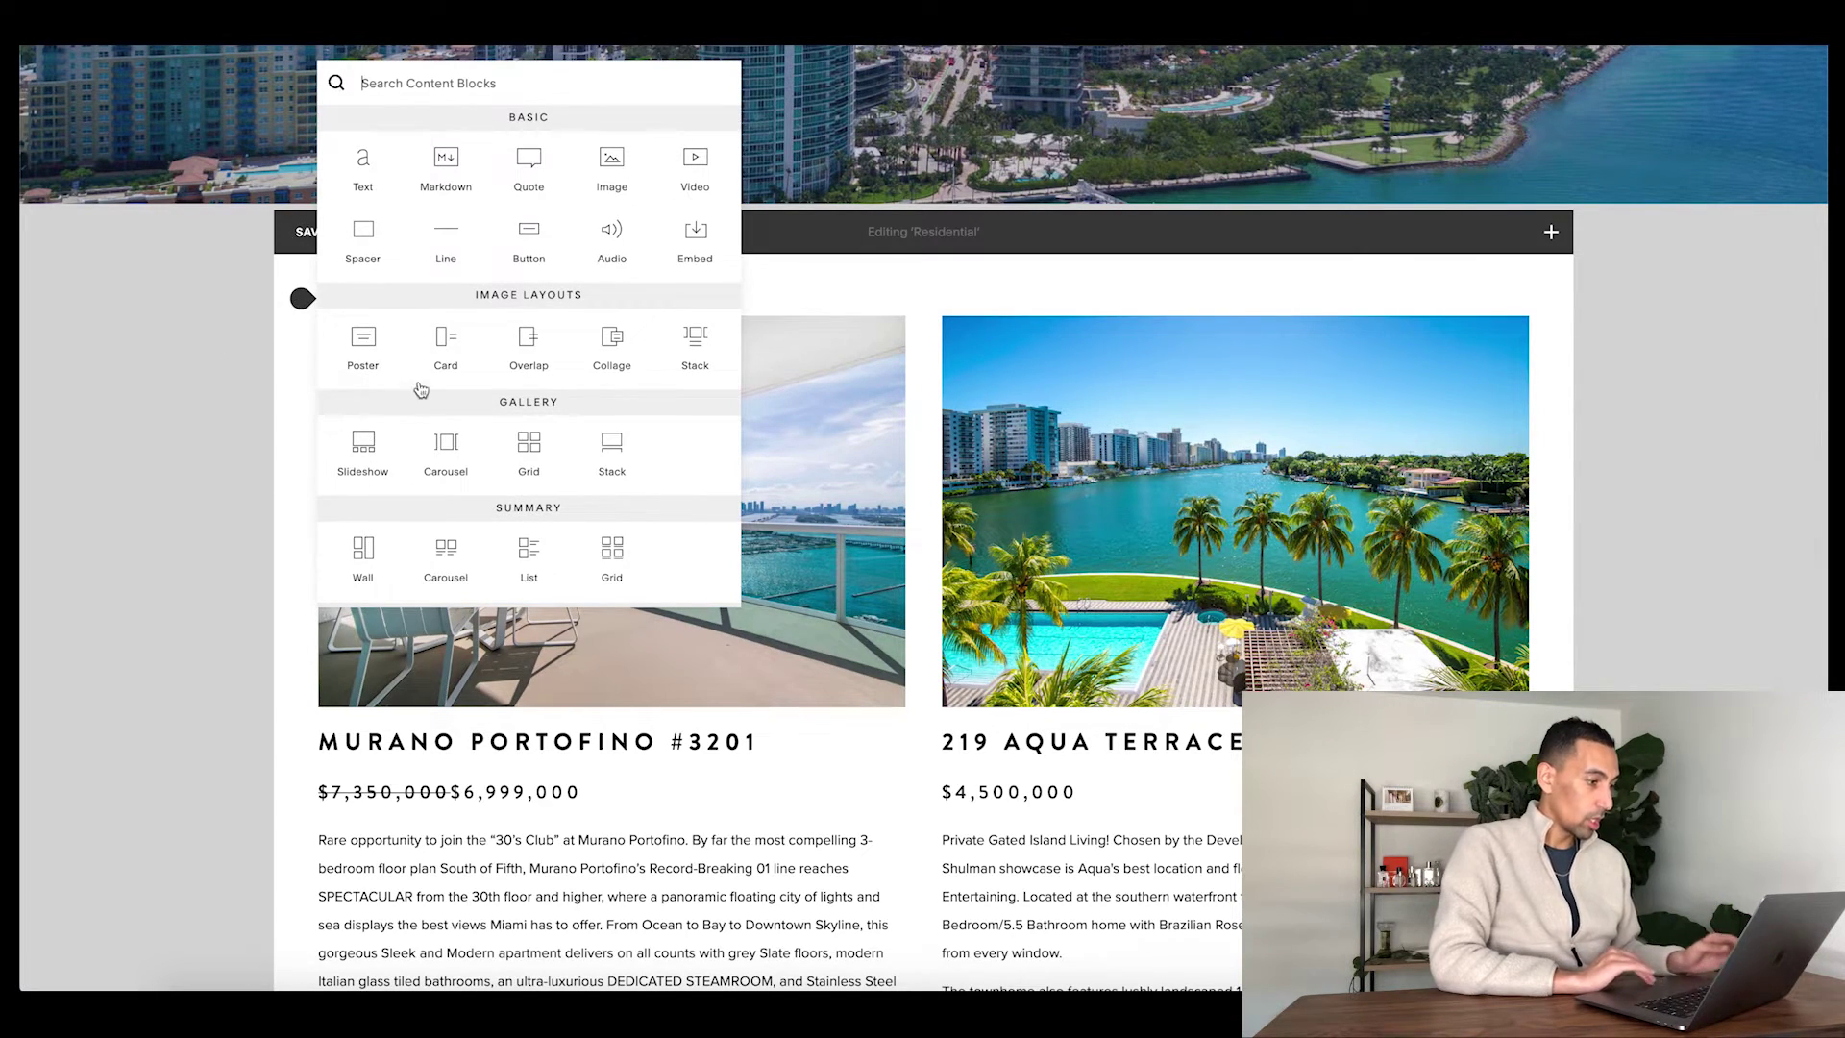
pyautogui.scroll(-3, 423, 388)
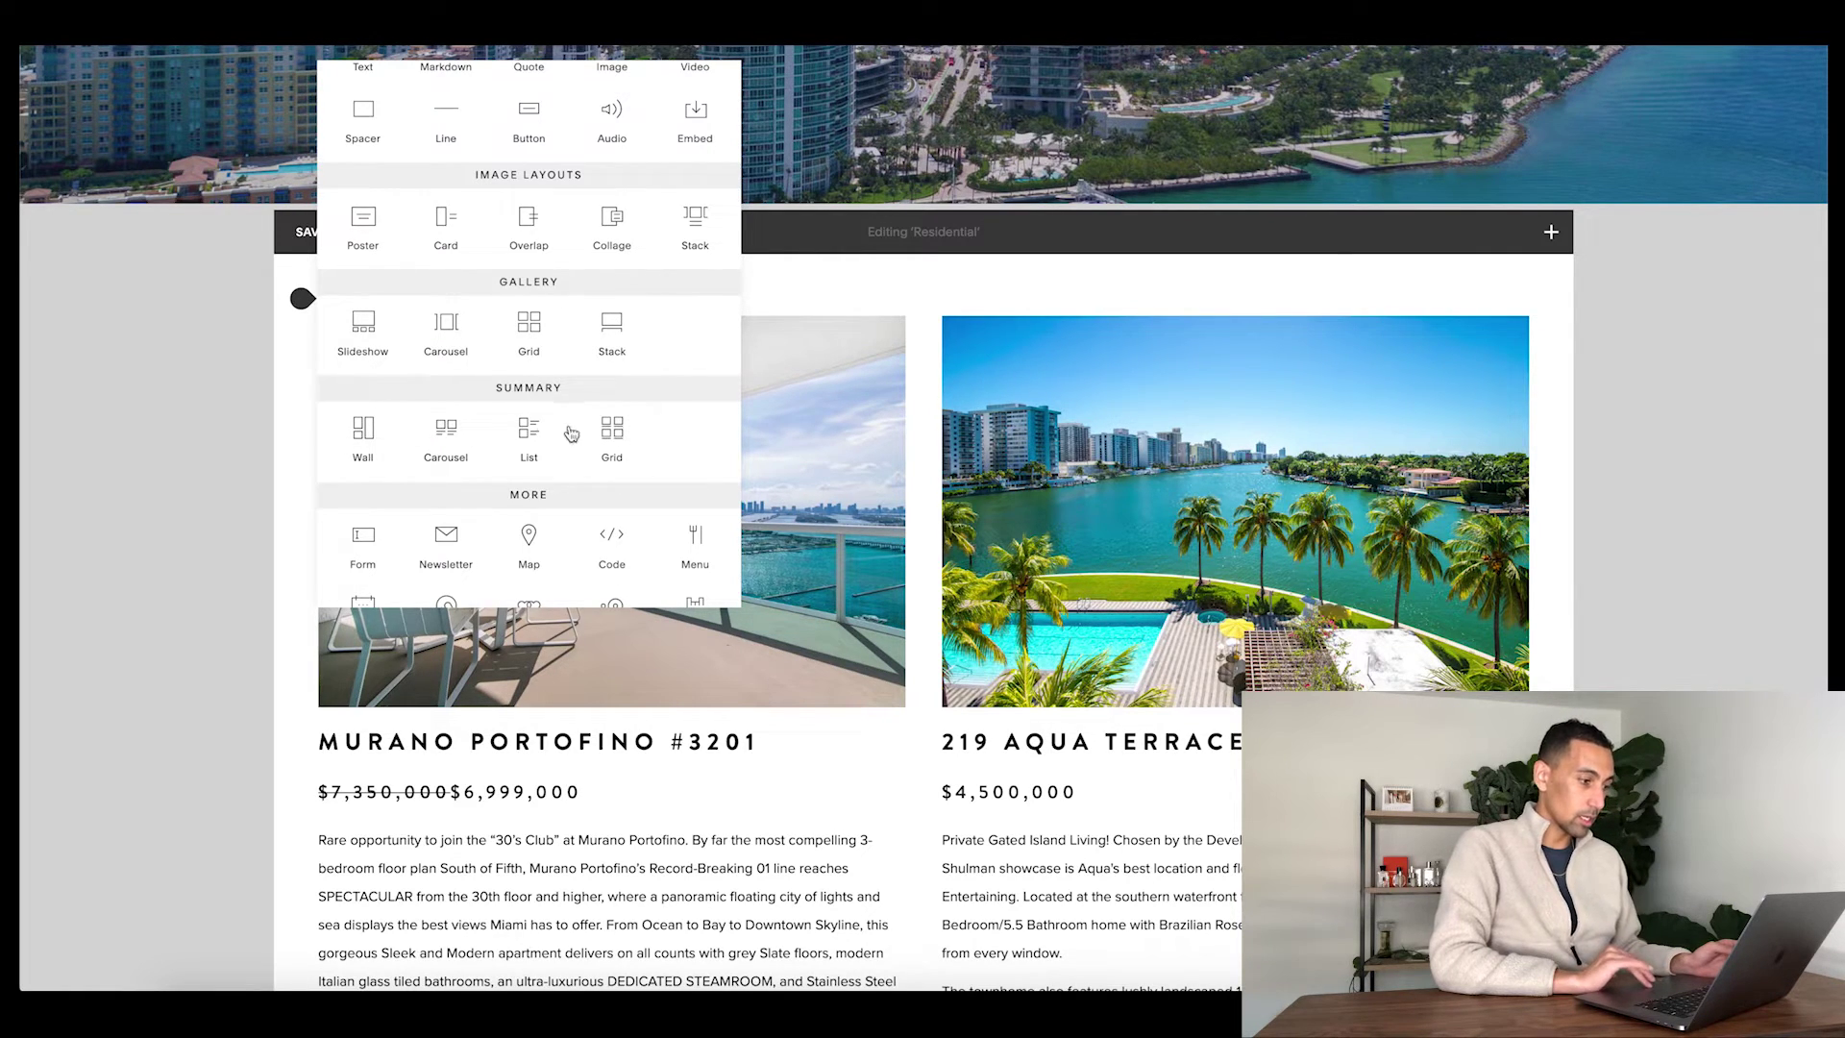
pyautogui.click(615, 437)
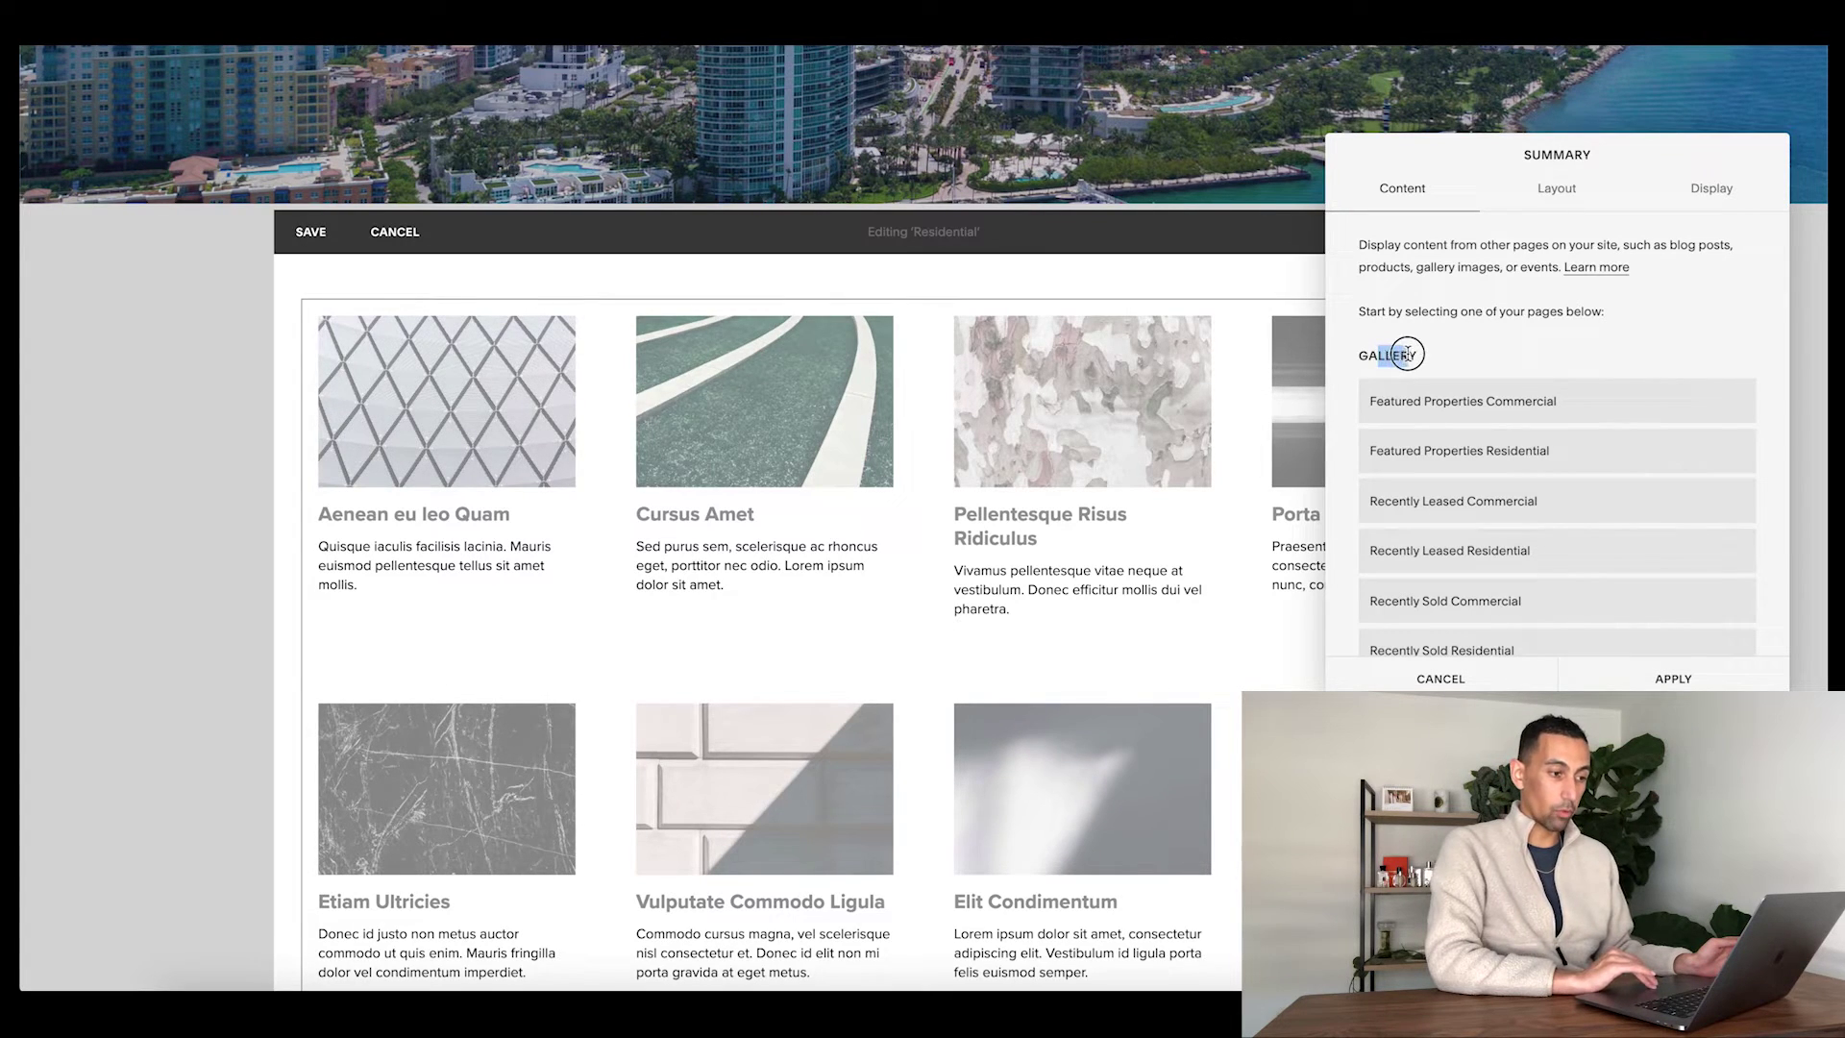
pyautogui.scroll(-1, 1455, 381)
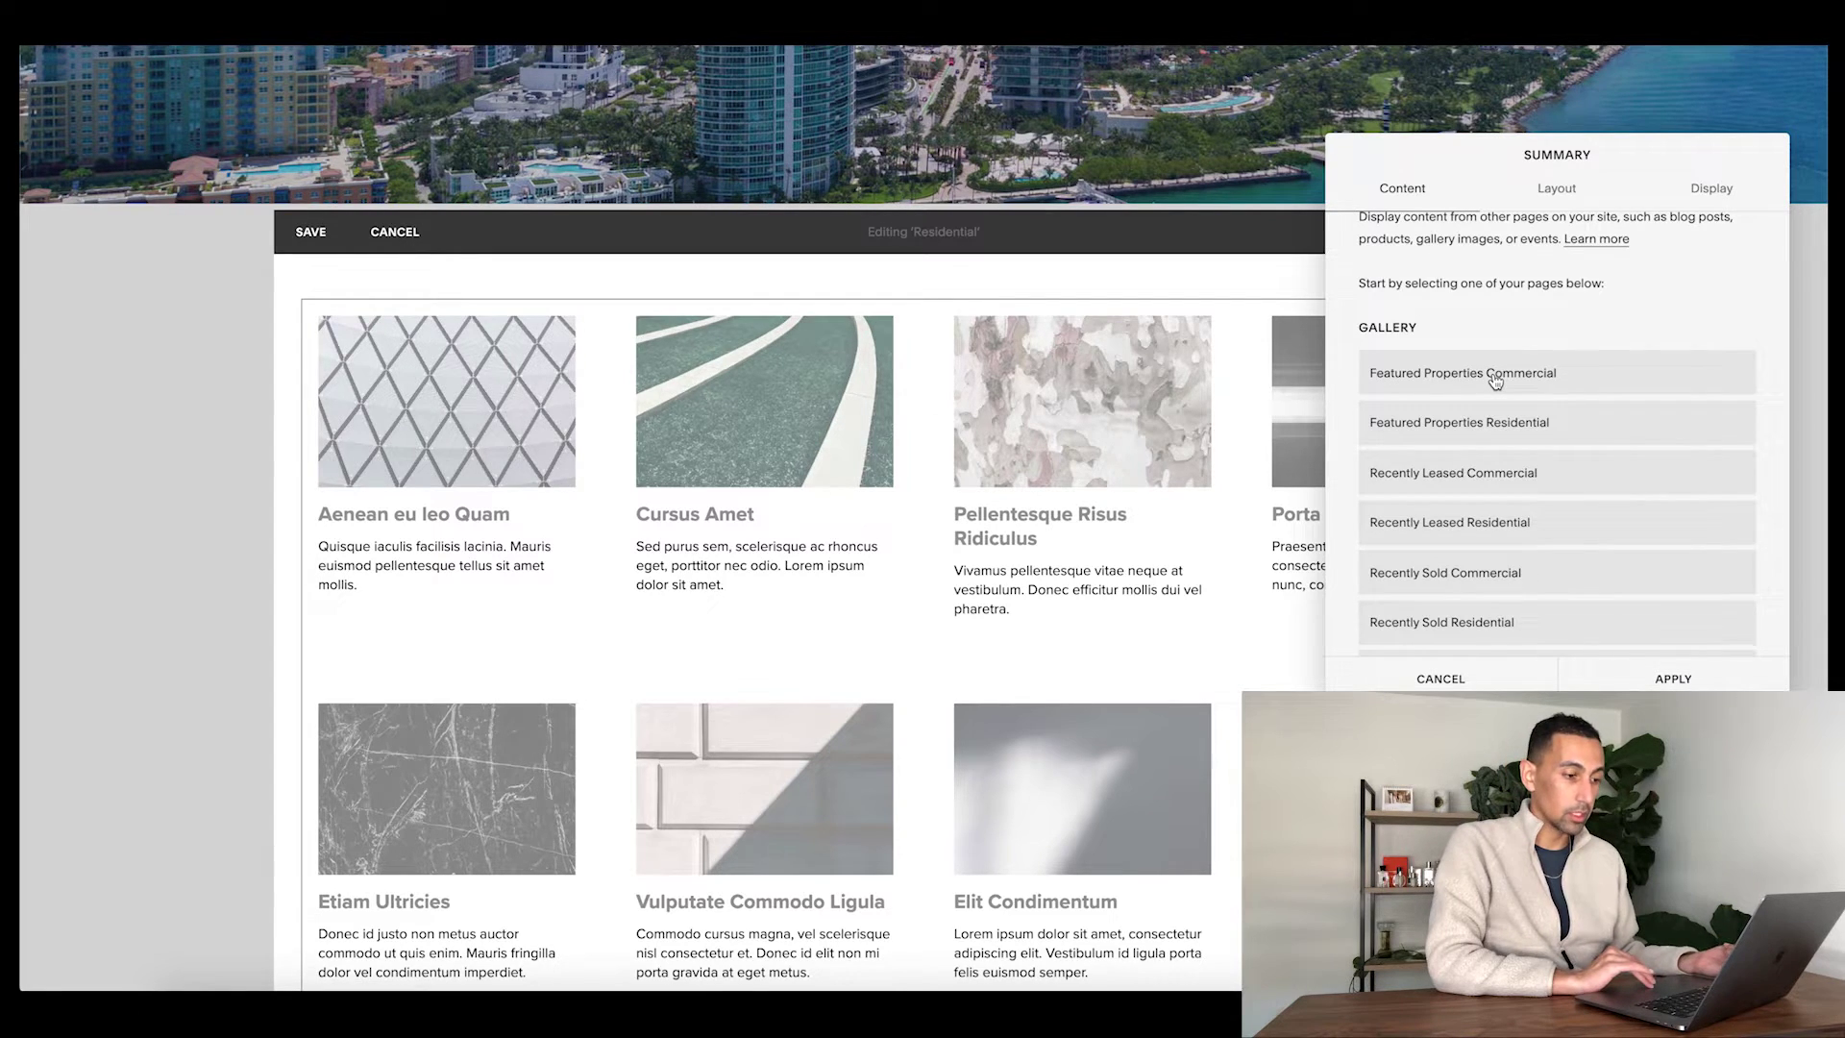
pyautogui.click(1495, 381)
pyautogui.click(1505, 423)
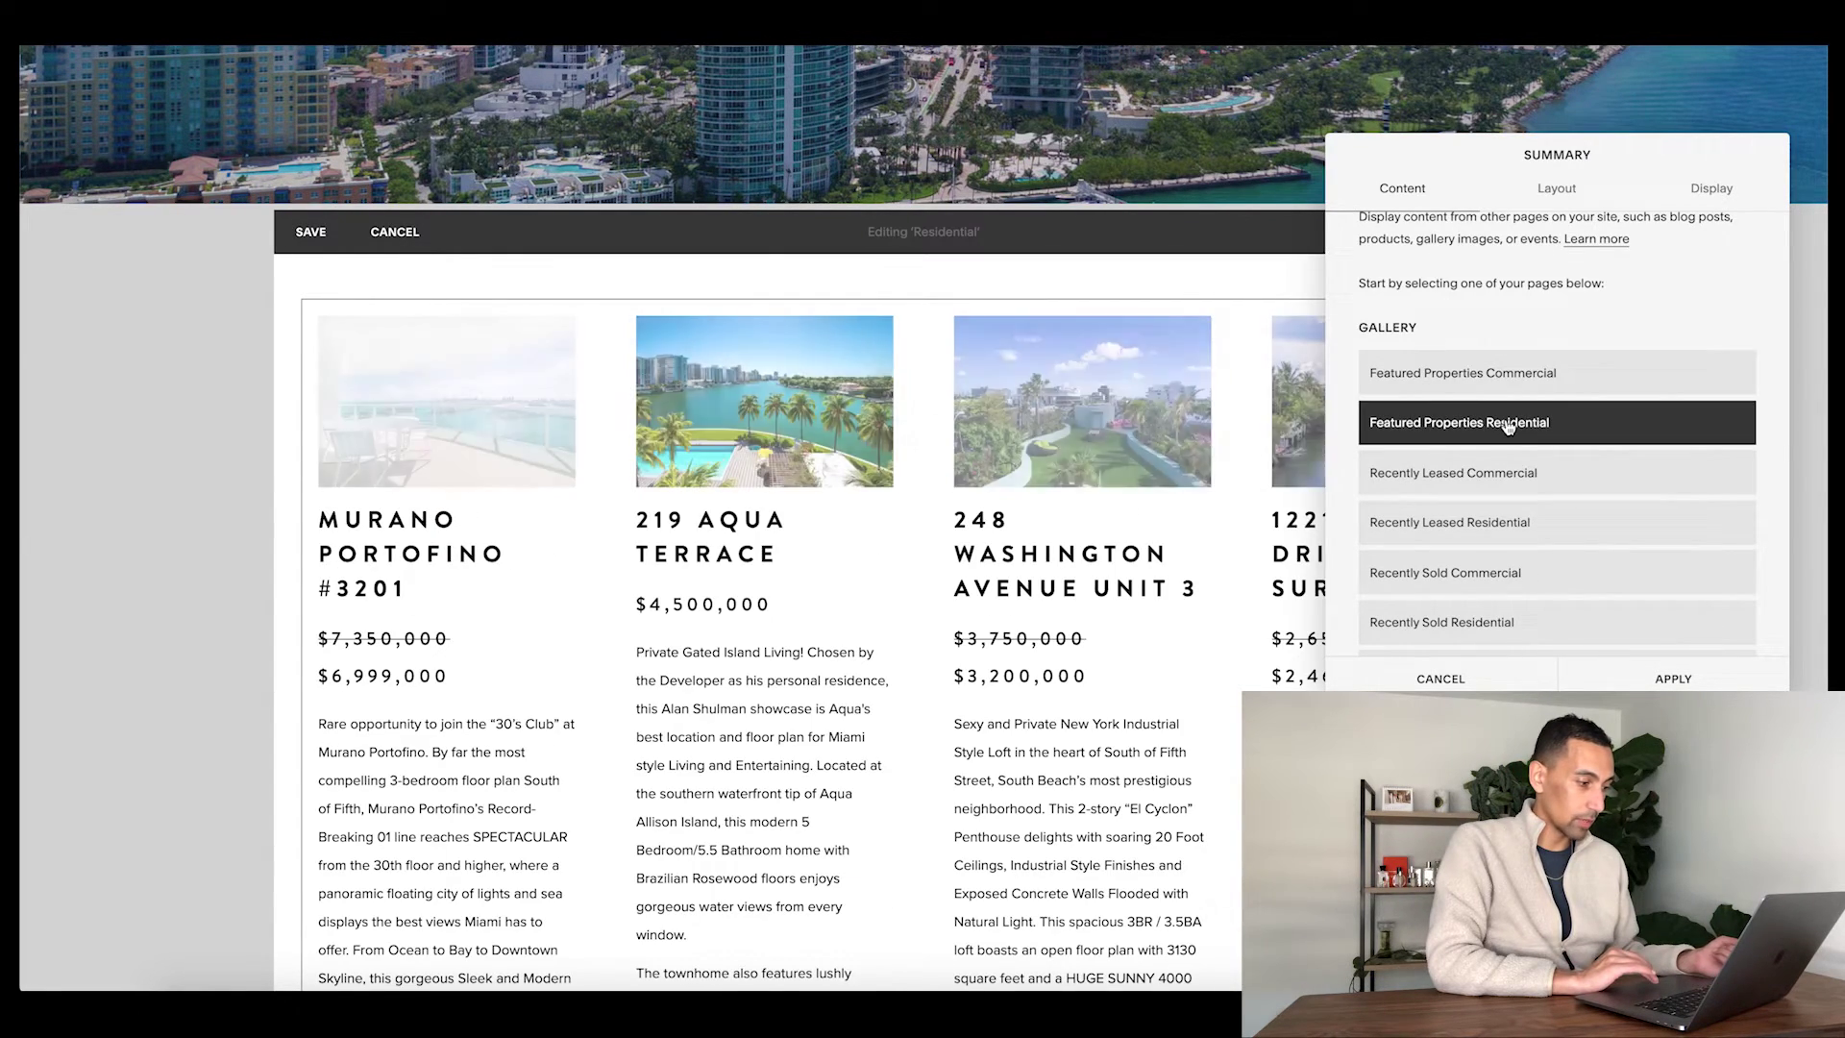
pyautogui.click(1566, 203)
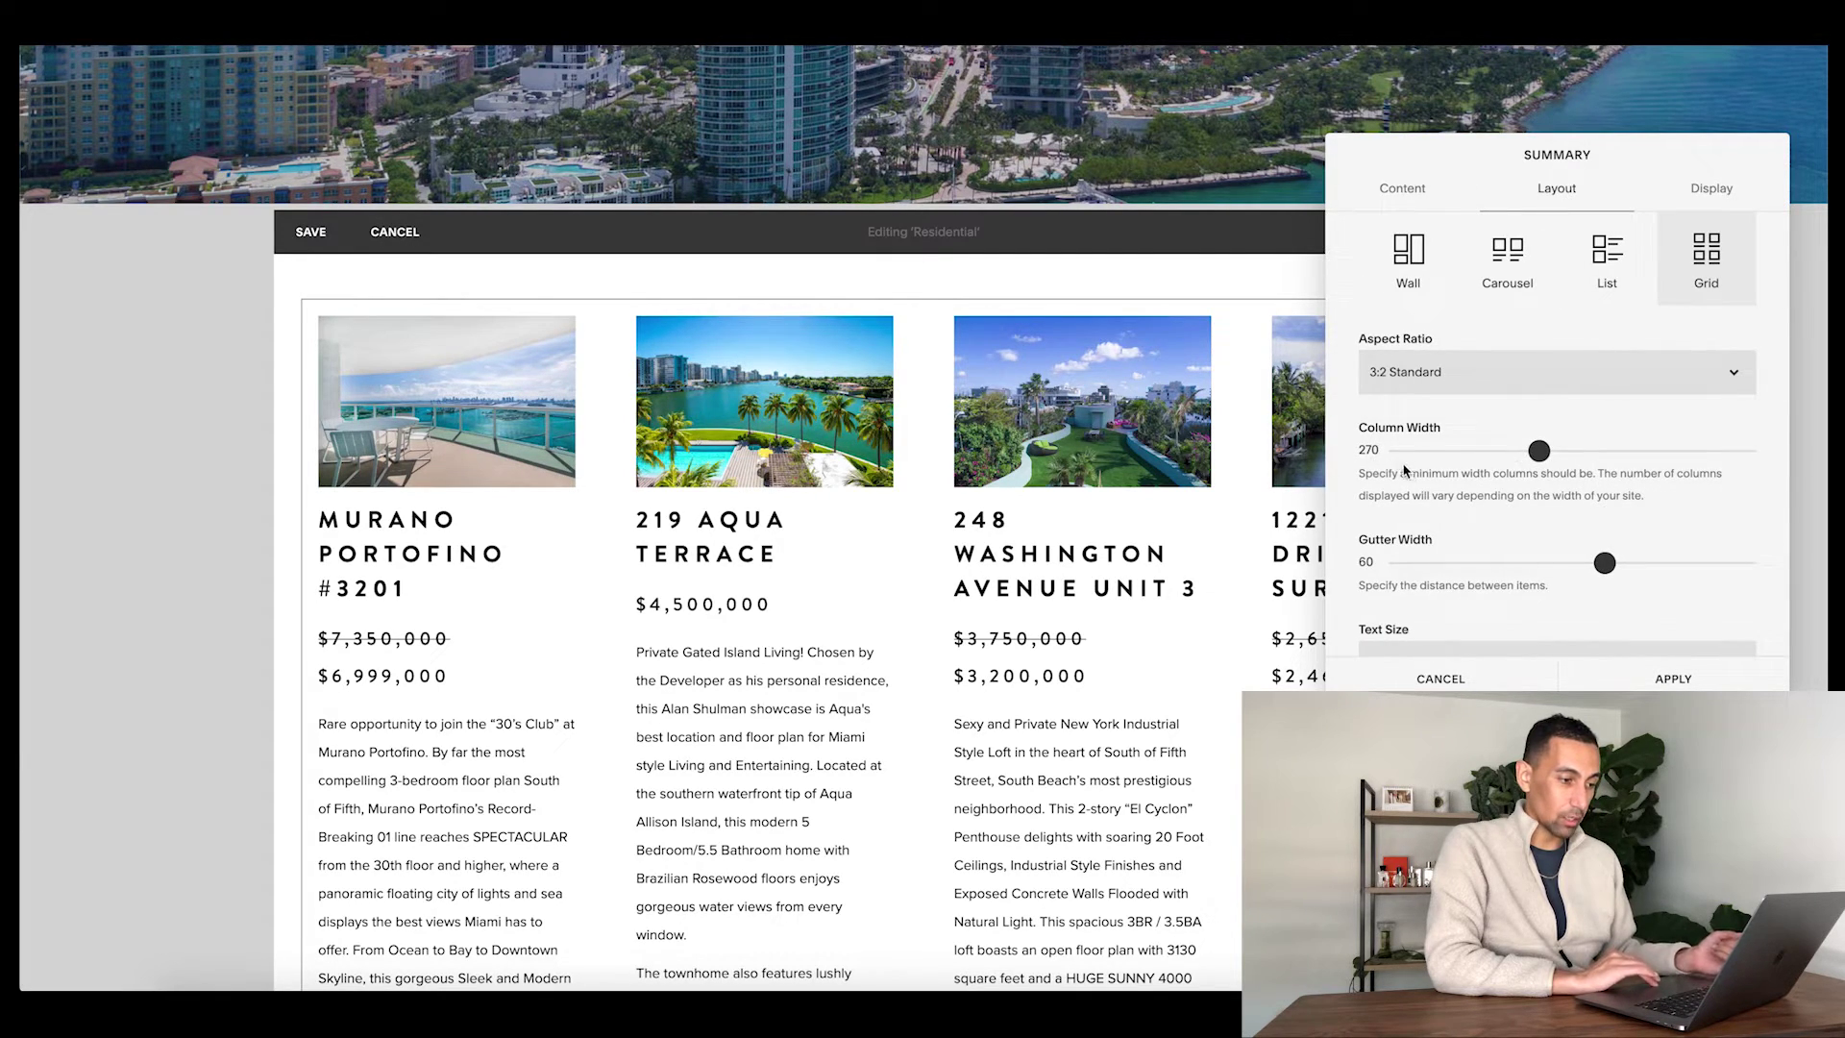
# - Widen the summary grid's column width to 421
pyautogui.moveTo(1545, 453); pyautogui.dragTo(1628, 450)
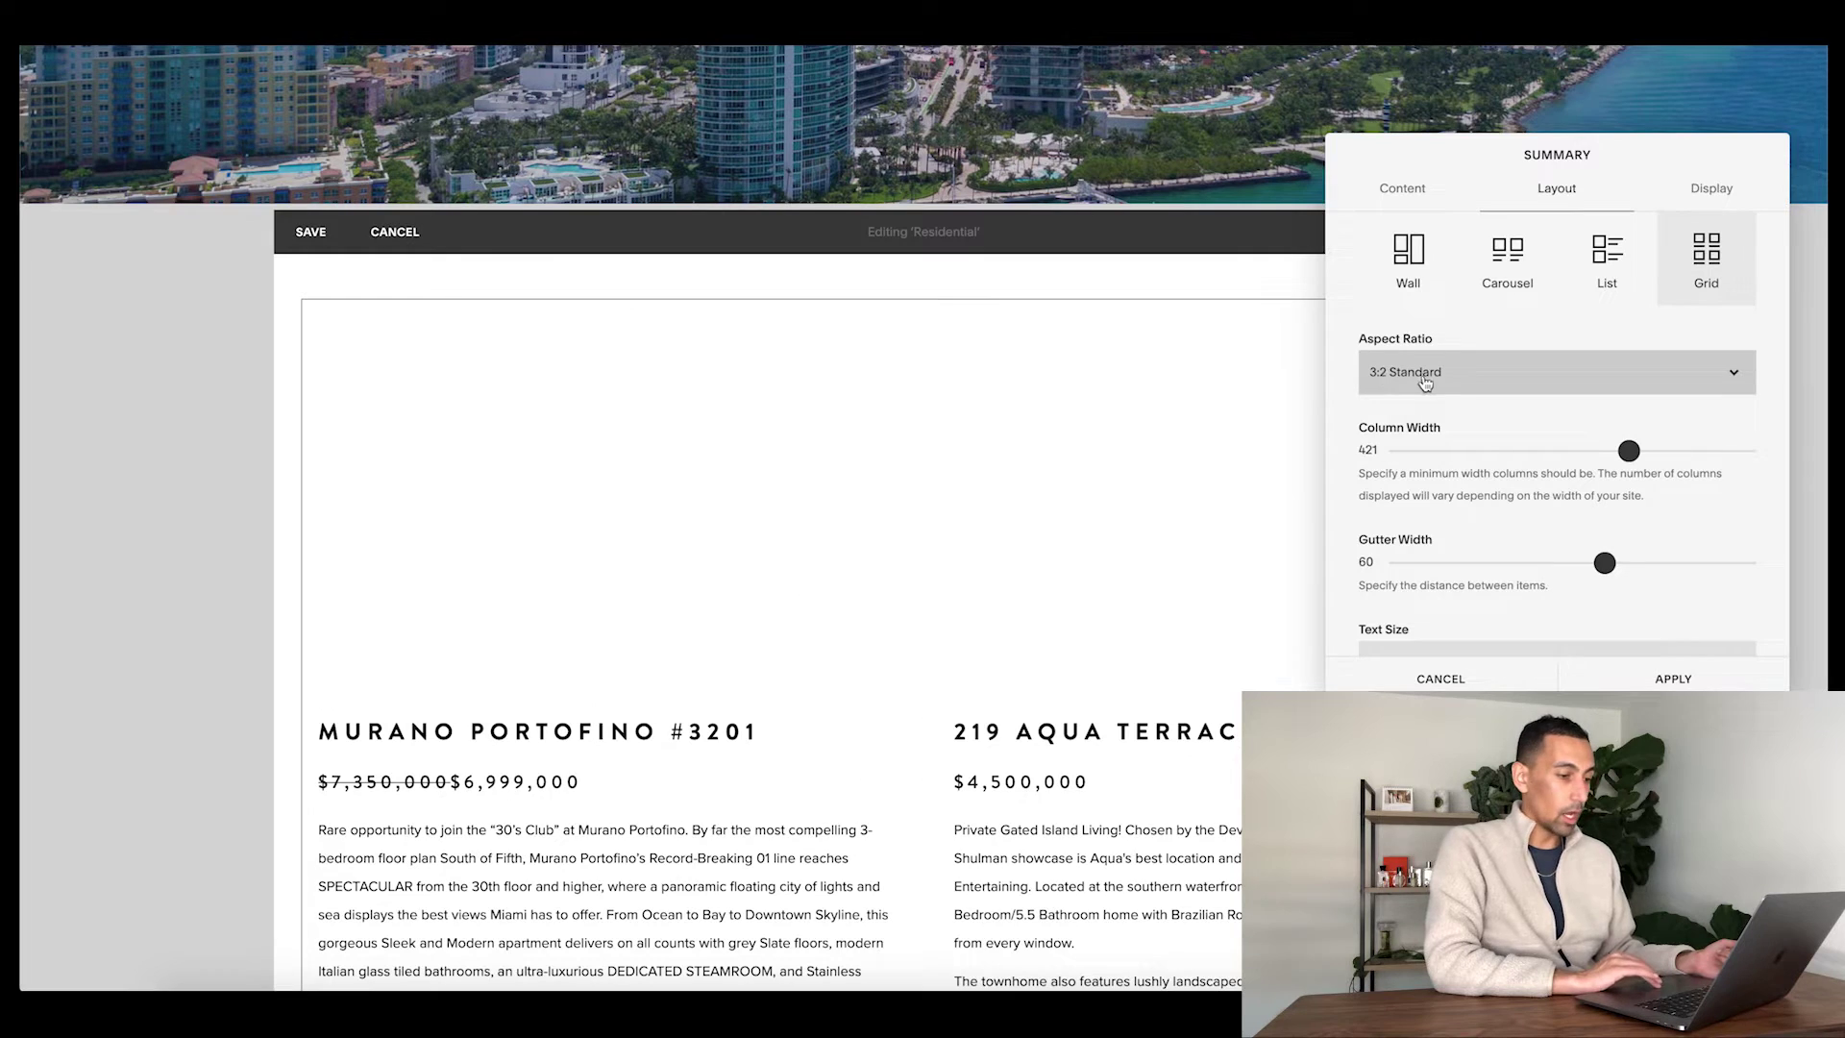
pyautogui.scroll(-2, 1456, 385)
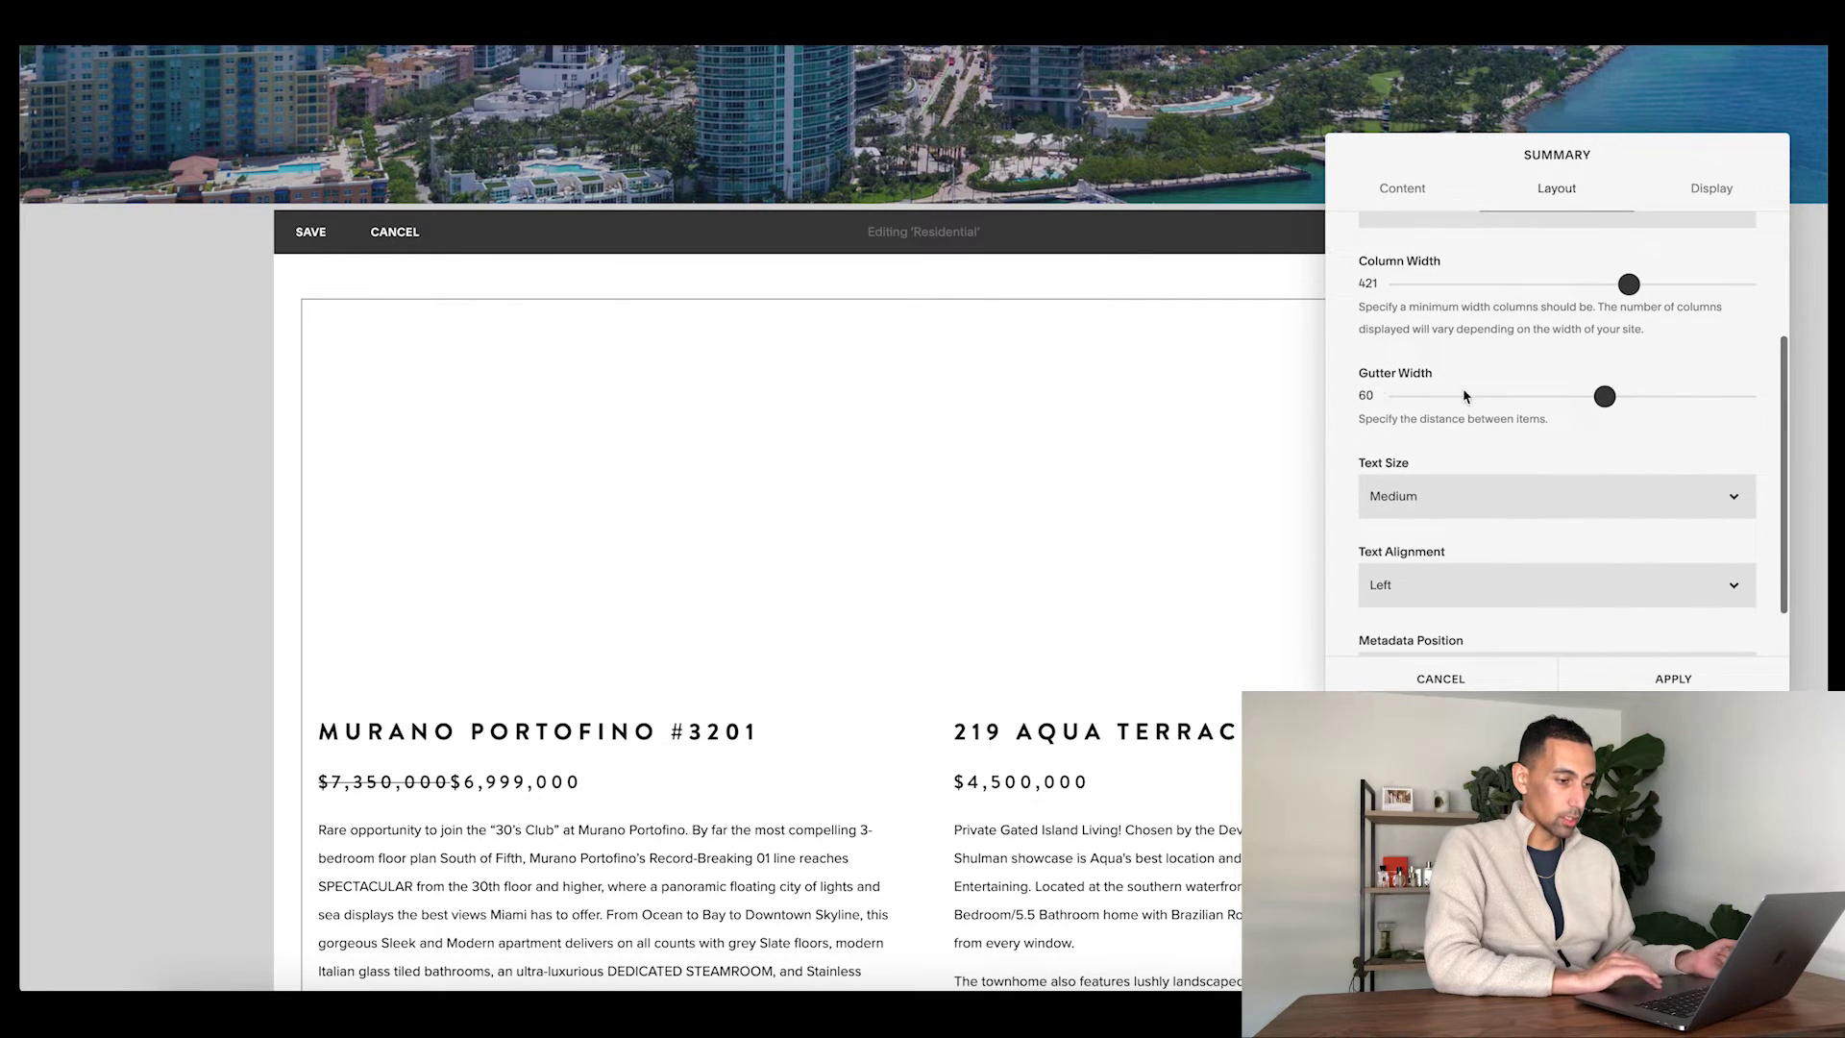
pyautogui.scroll(-4, 963, 642)
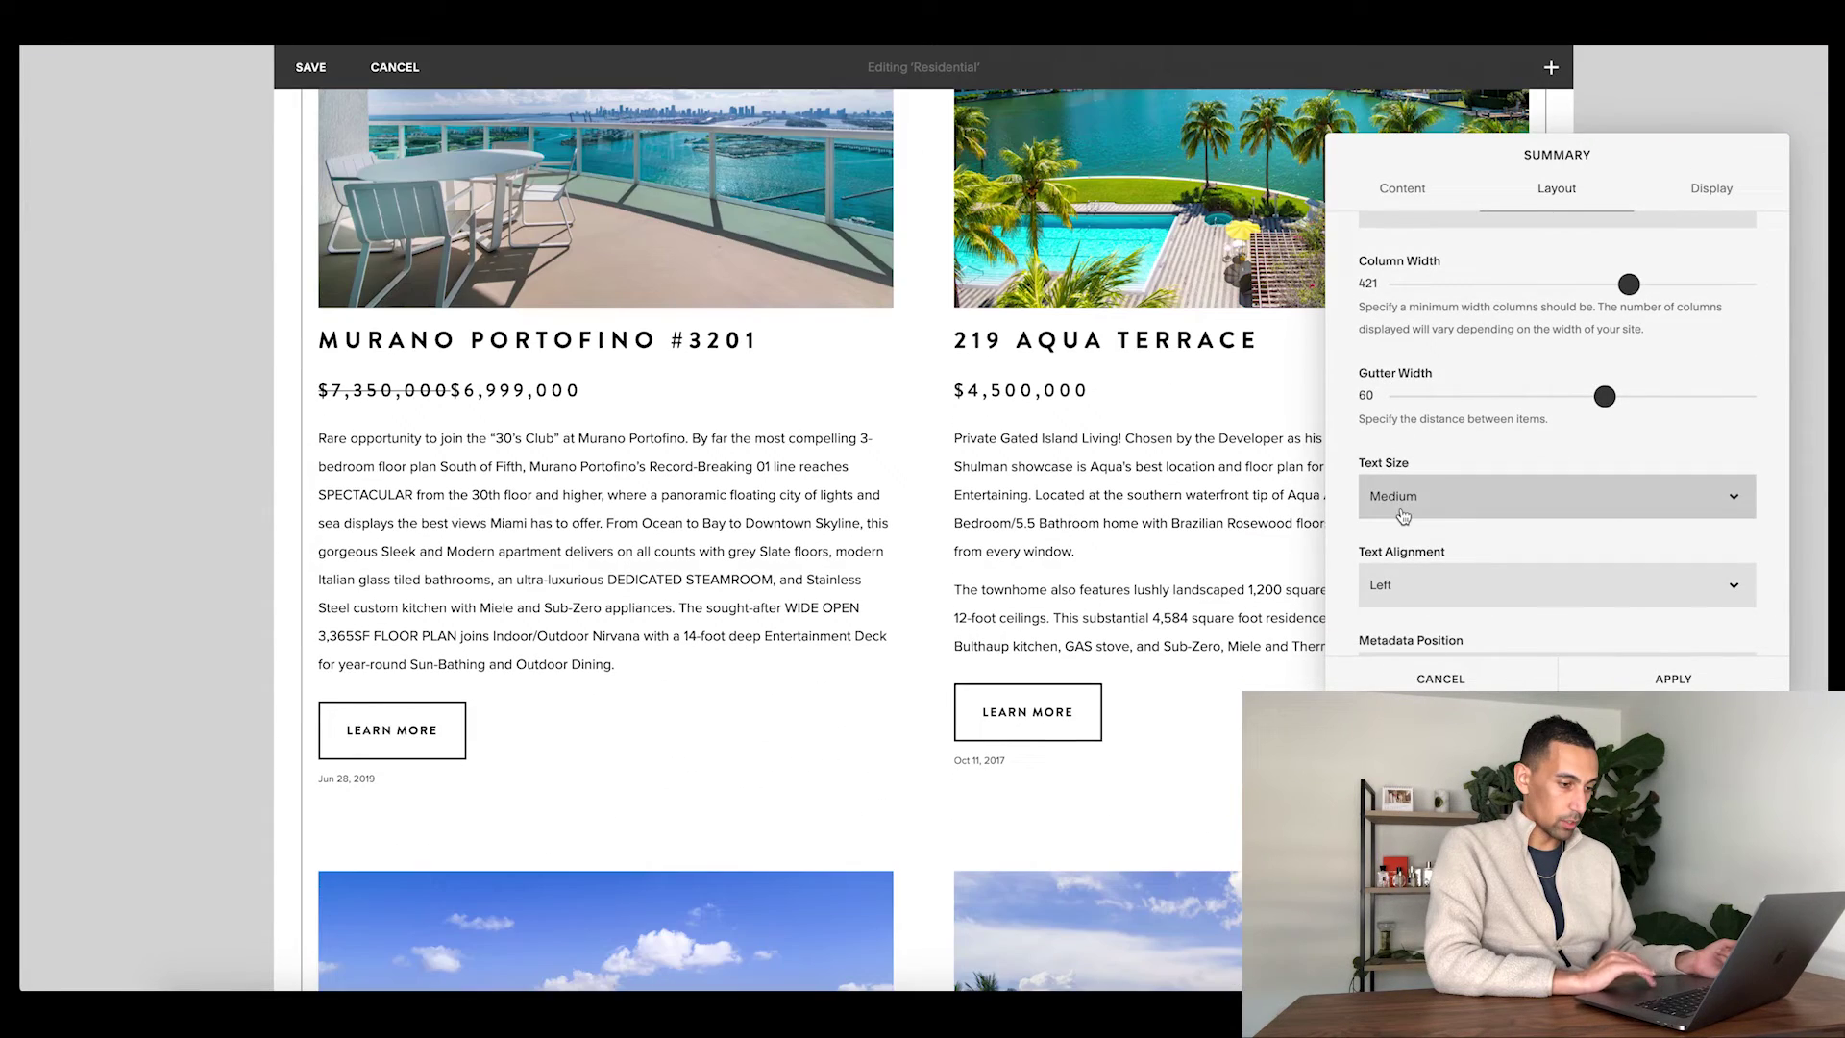
pyautogui.scroll(-1, 1403, 517)
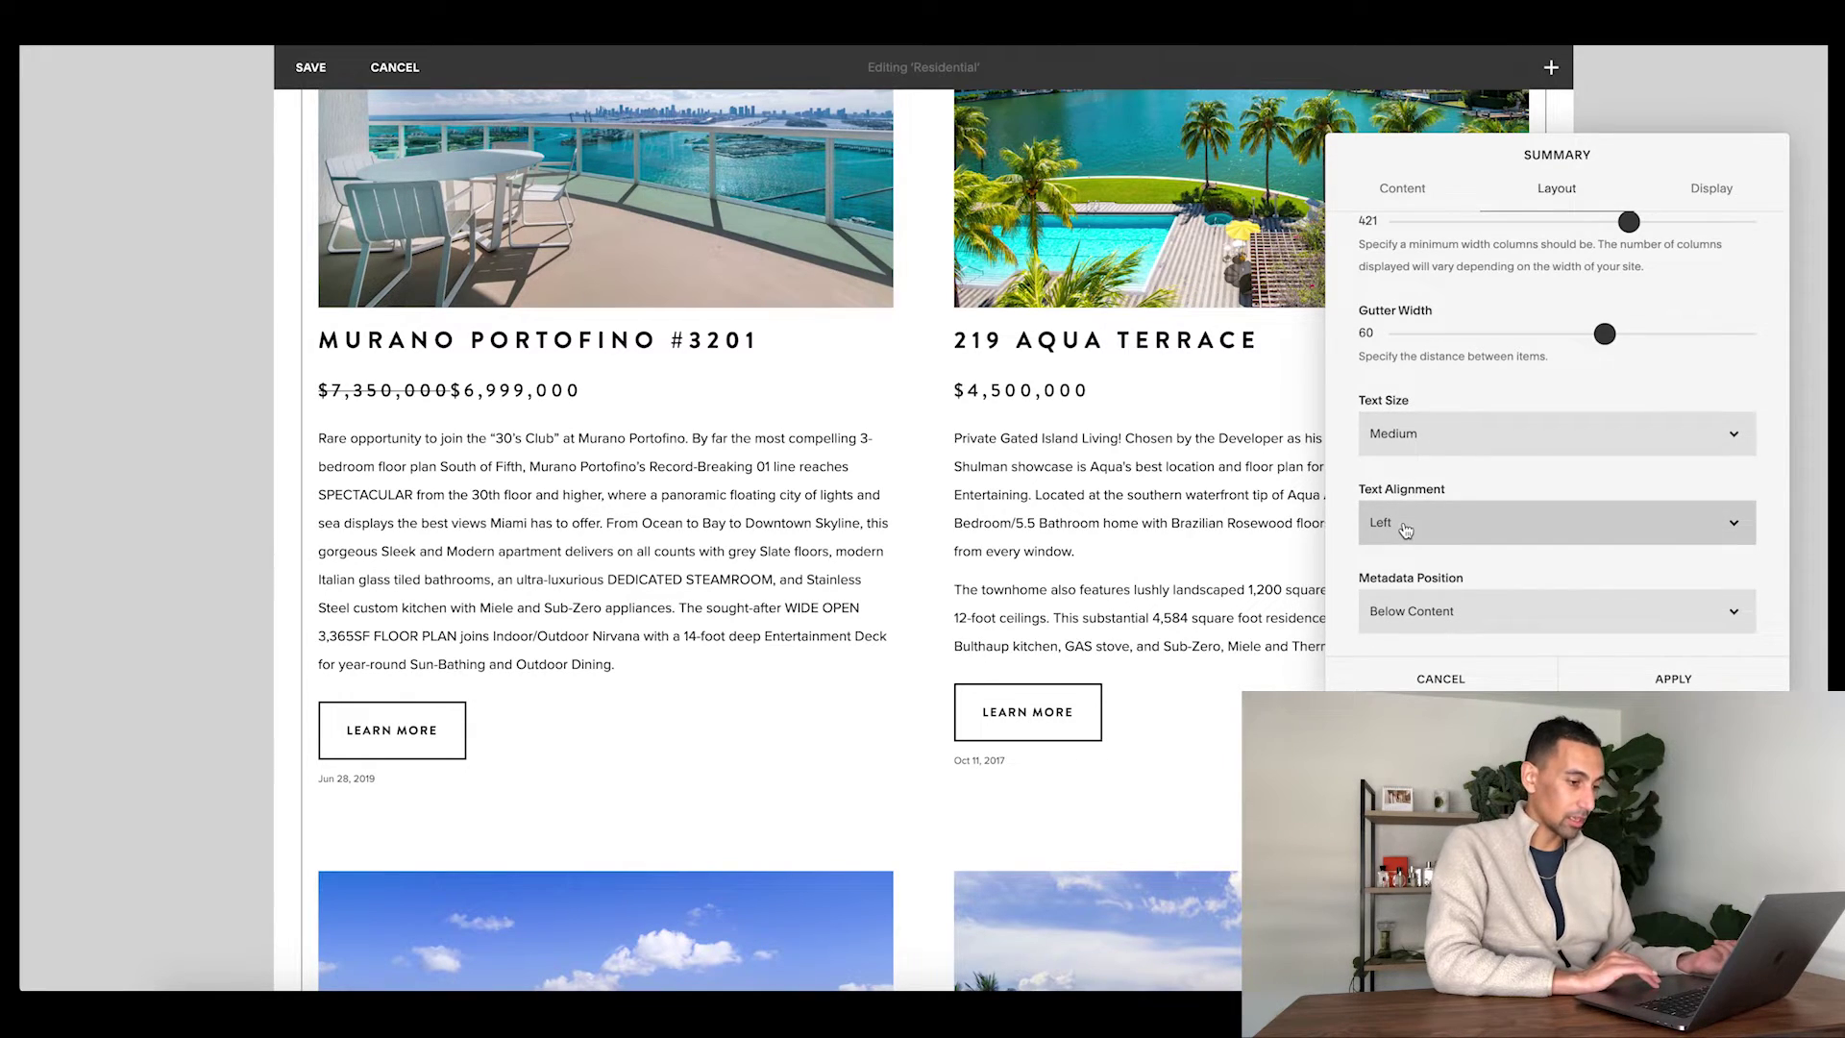
# - Hide the posted-date metadata, show up to 30 items, and apply the summary settings
pyautogui.click(1711, 188)
pyautogui.scroll(2, 1451, 300)
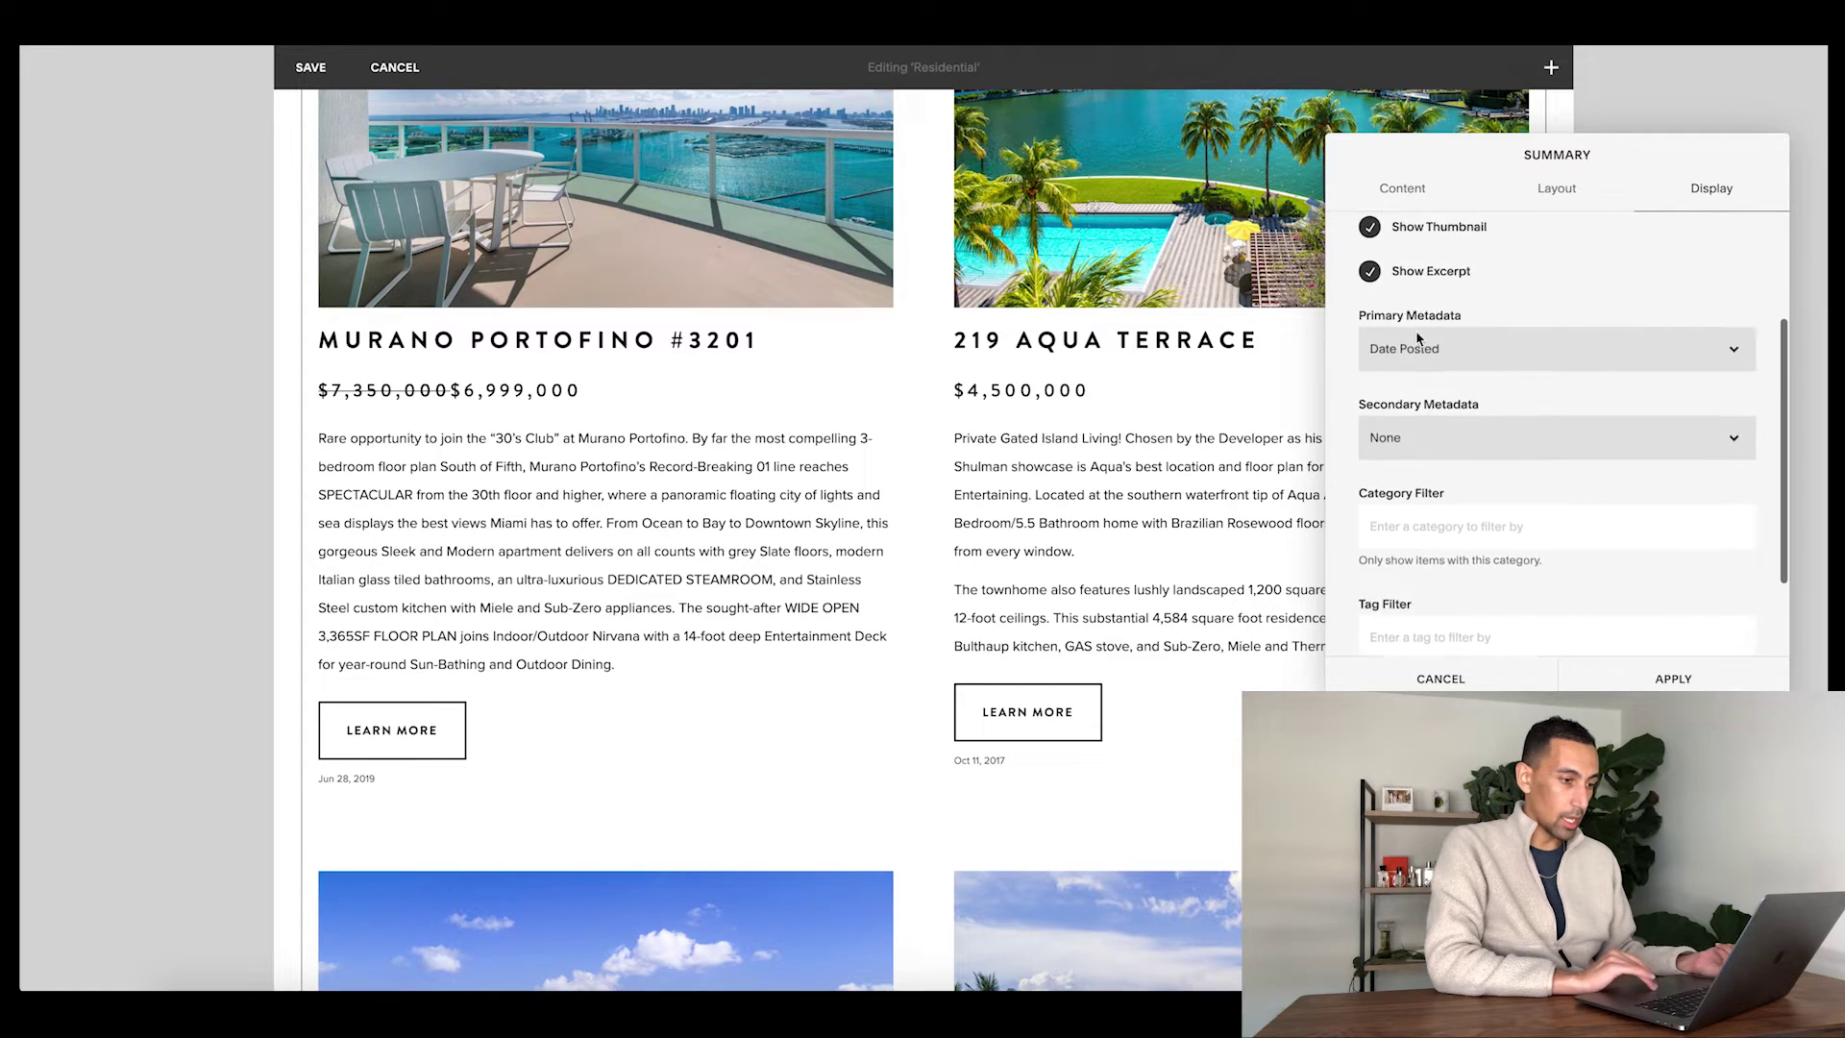
pyautogui.click(1407, 437)
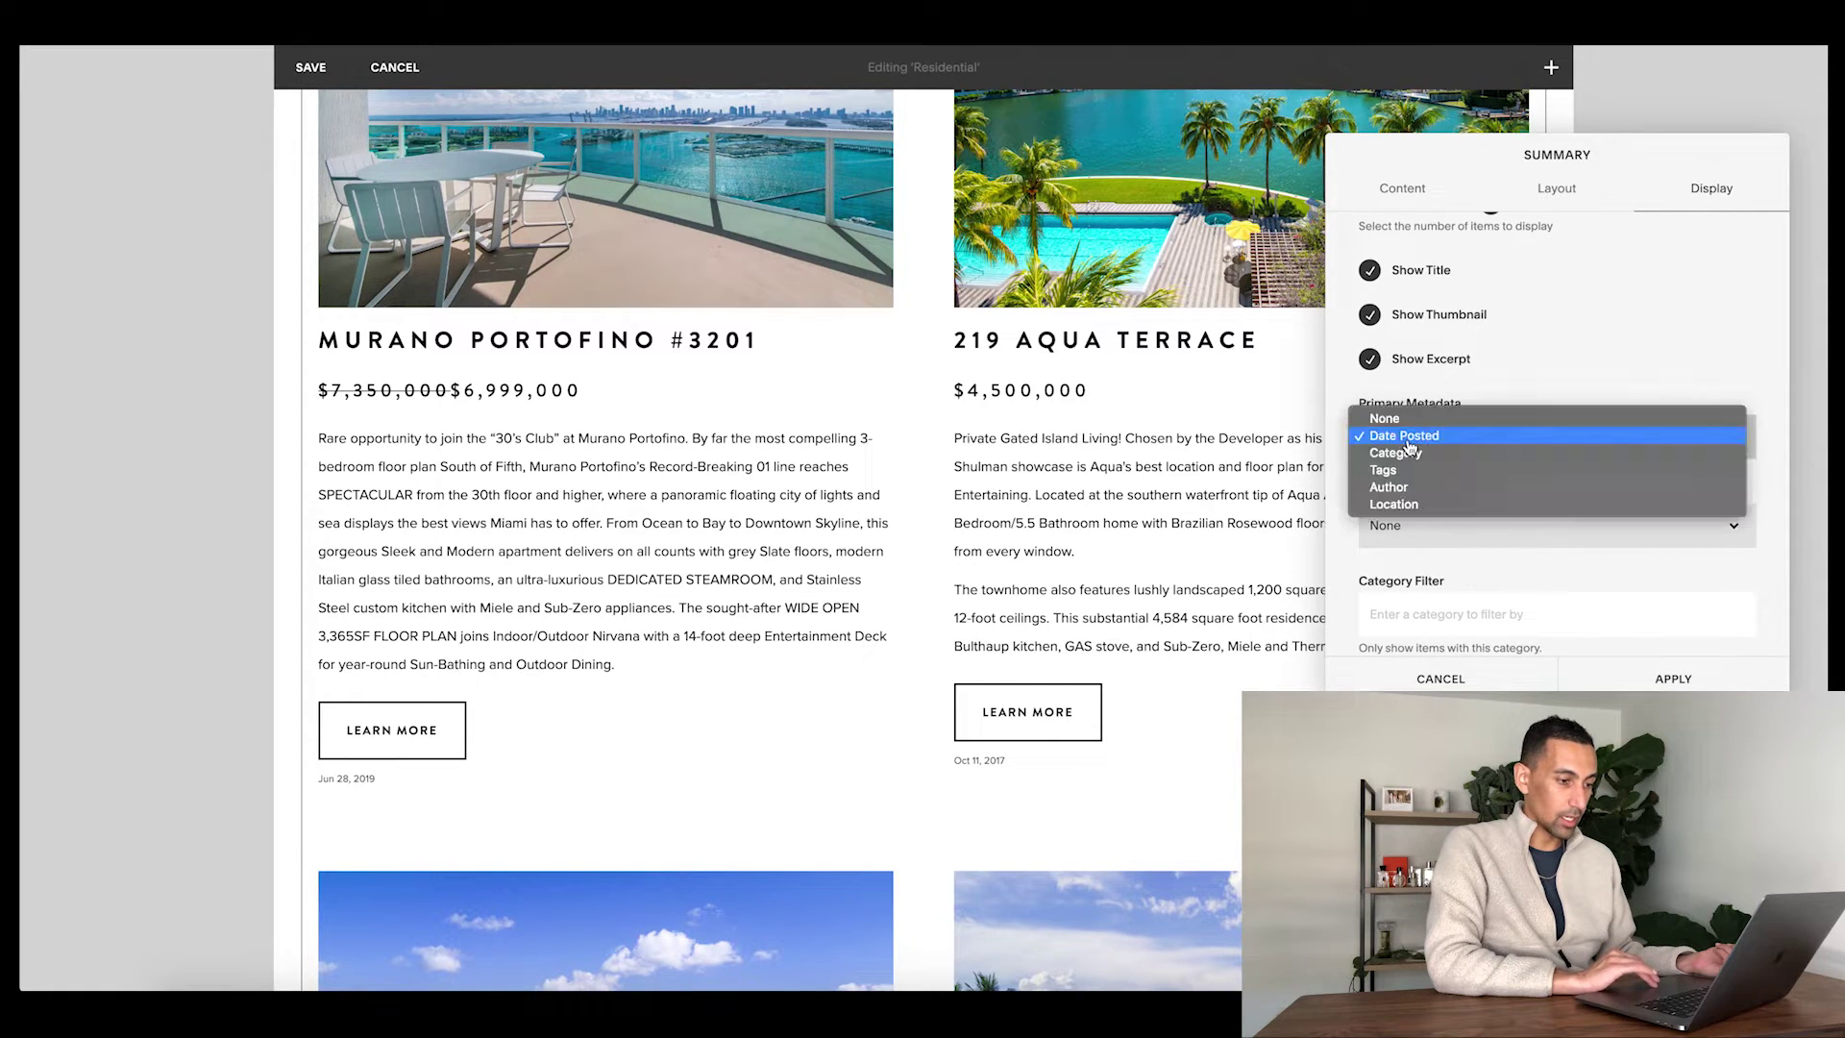
pyautogui.click(1404, 414)
pyautogui.scroll(2, 1454, 377)
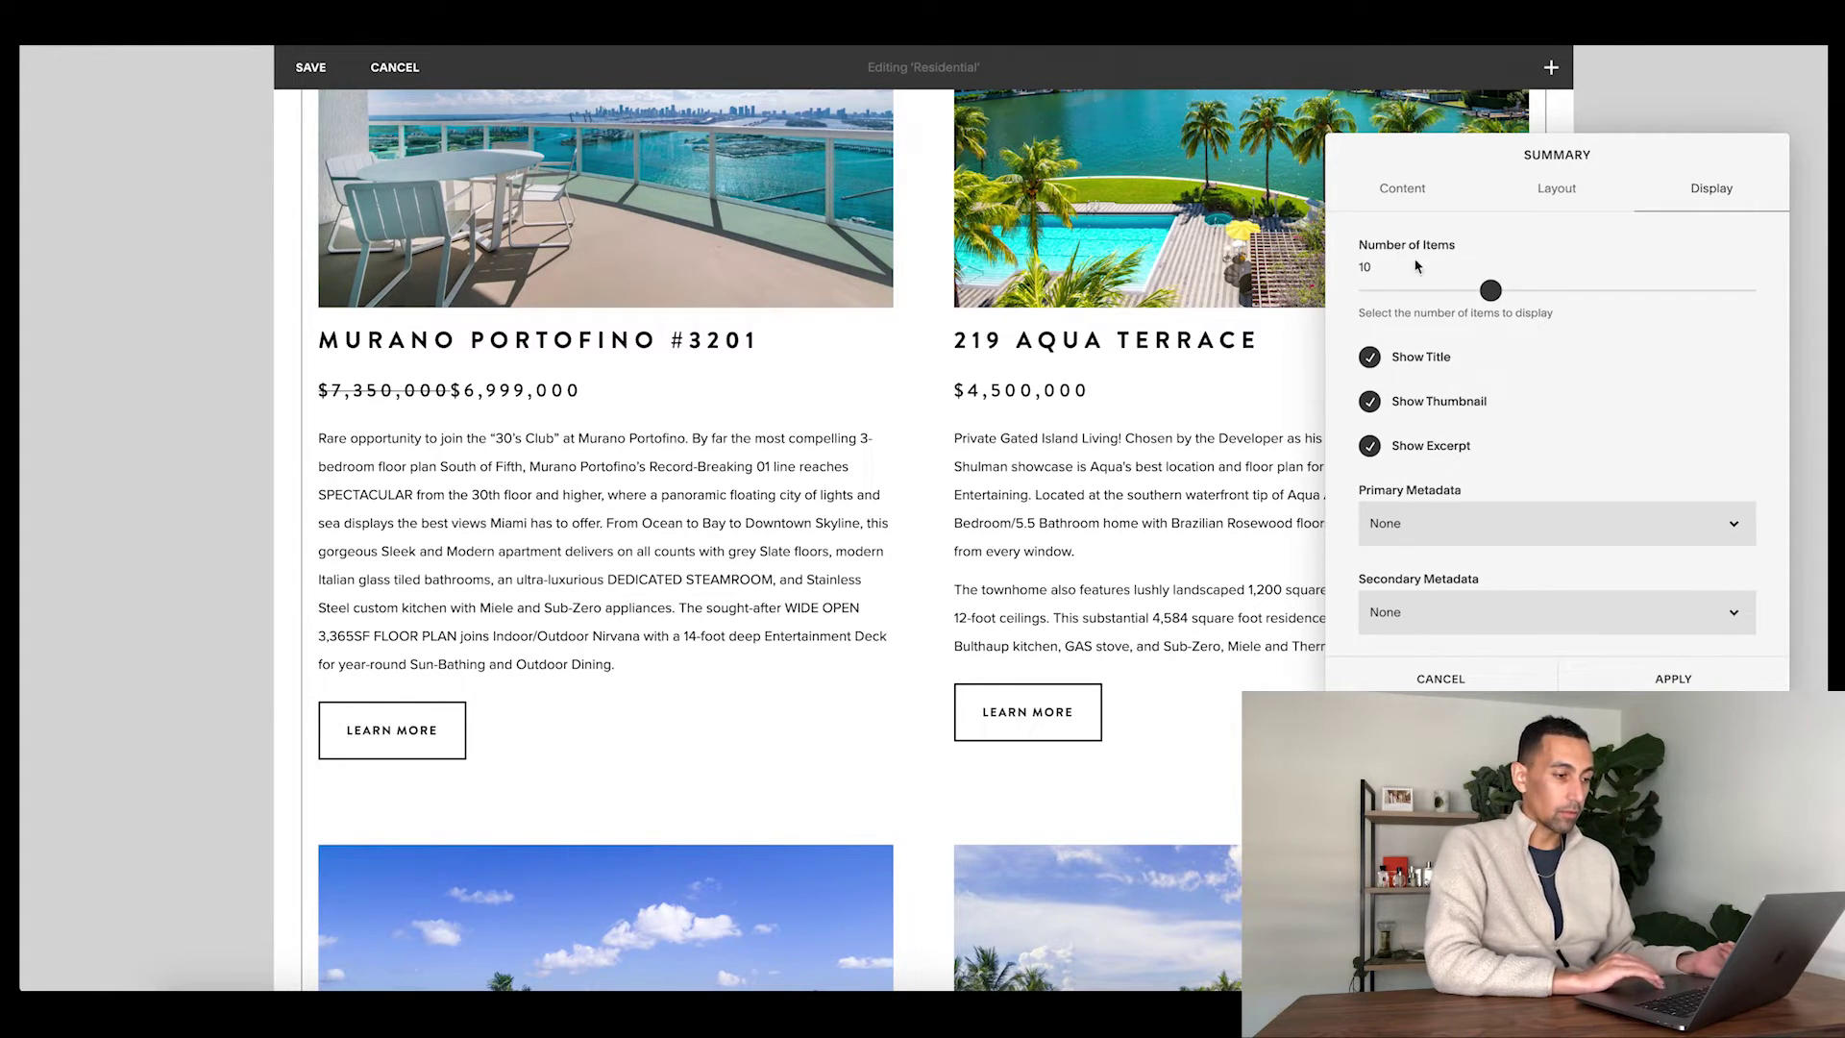
pyautogui.moveTo(1491, 291); pyautogui.dragTo(1735, 290)
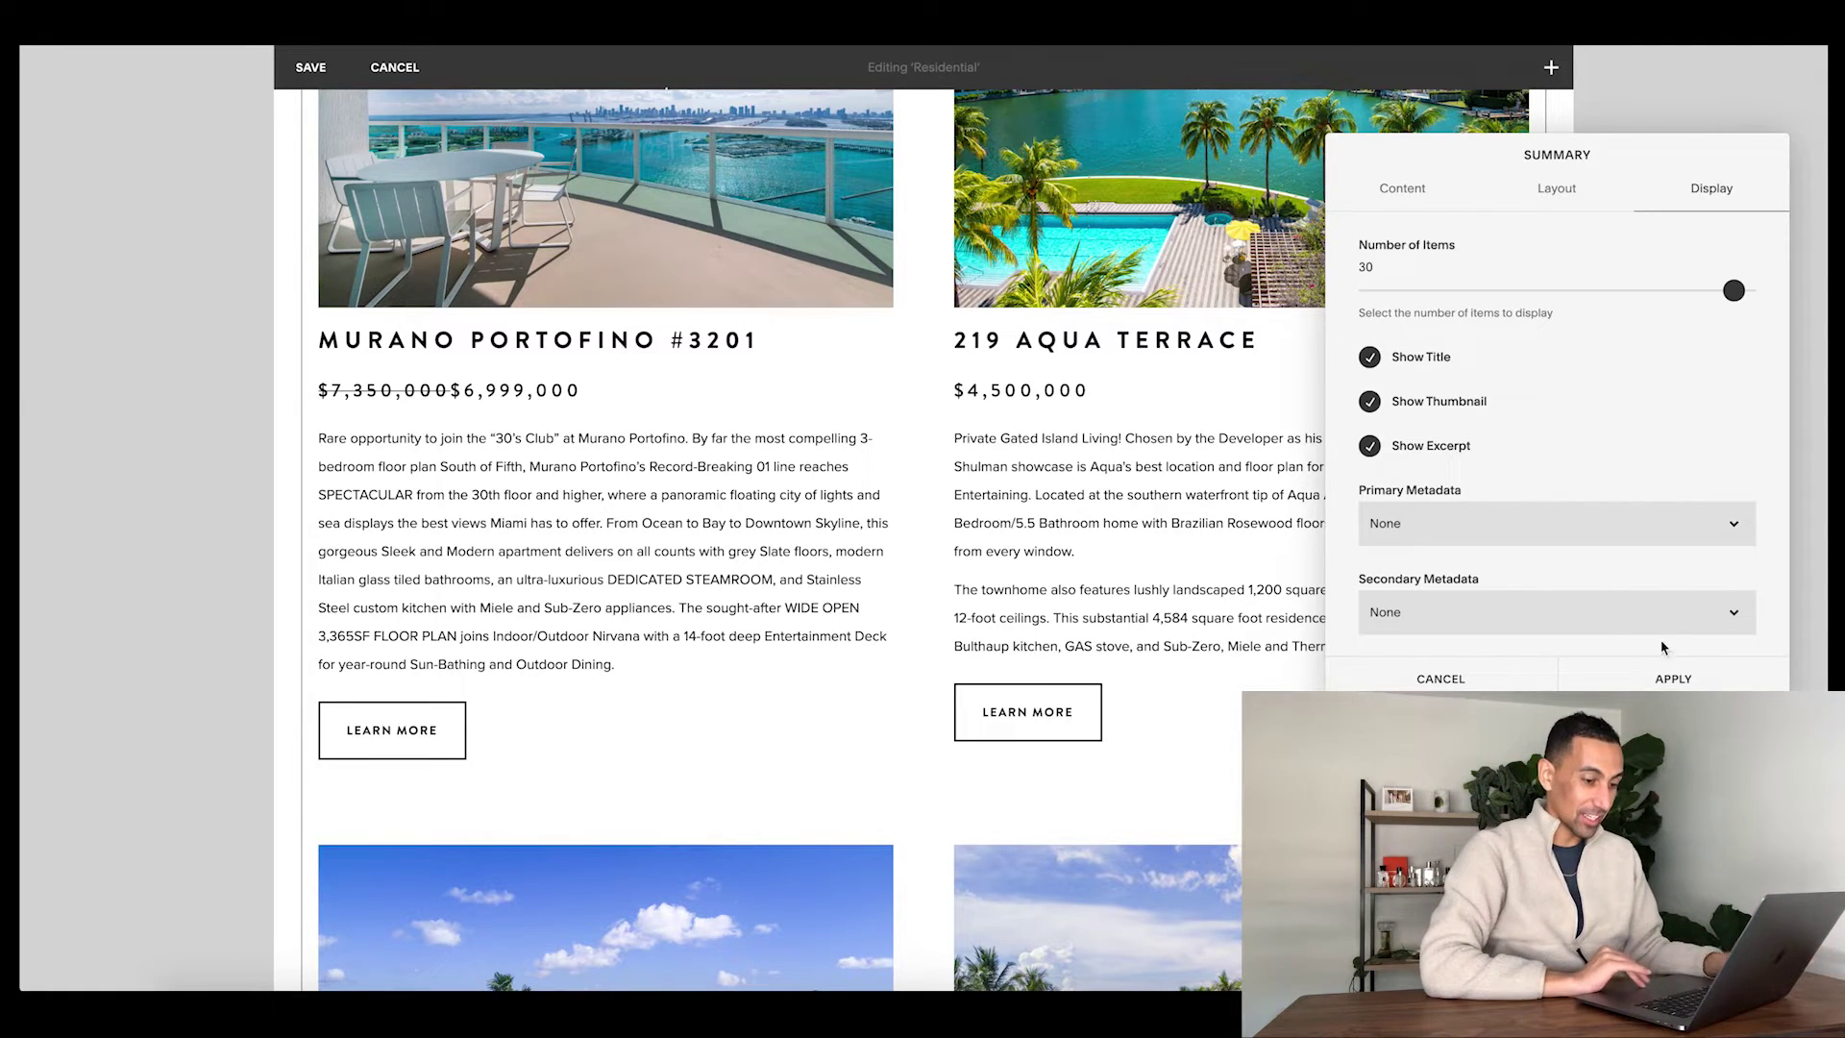
pyautogui.click(1667, 678)
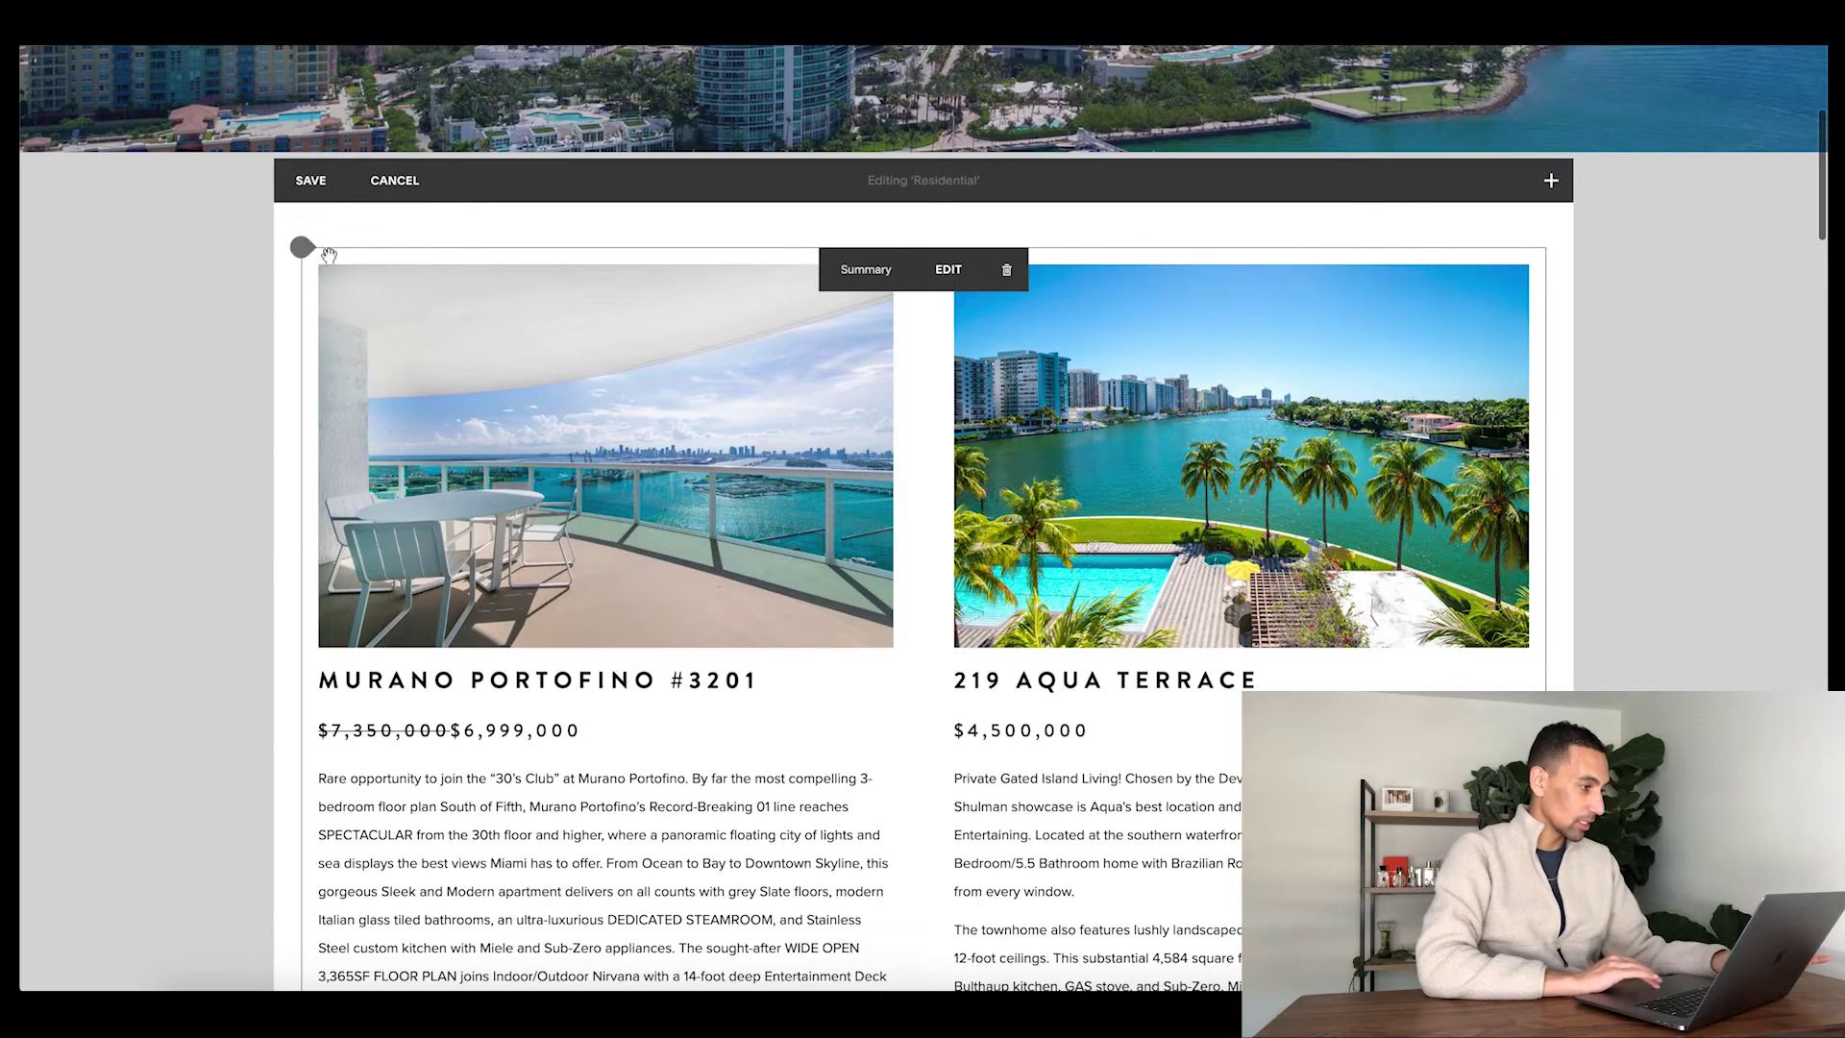
# - Insert a Gallery Grid from the existing Featured Properties Residential gallery with titles showing
pyautogui.click(304, 249)
pyautogui.scroll(-1, 455, 415)
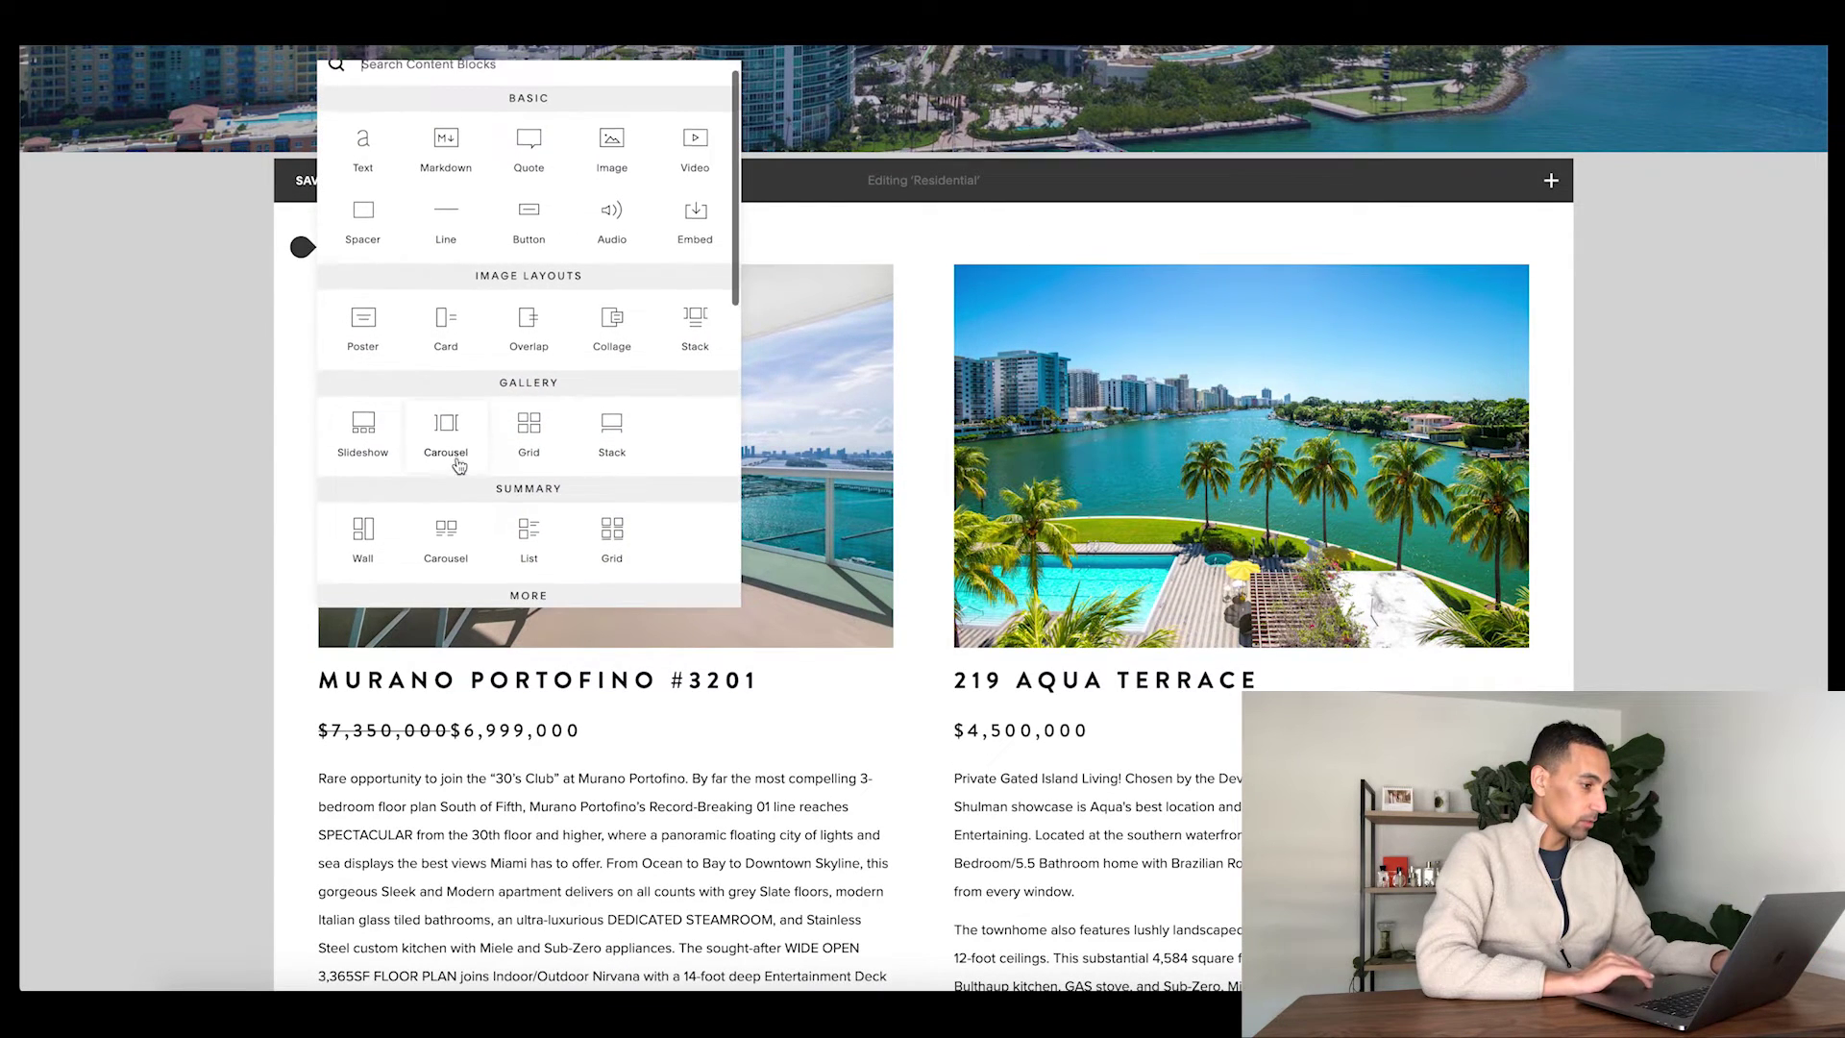
pyautogui.click(530, 422)
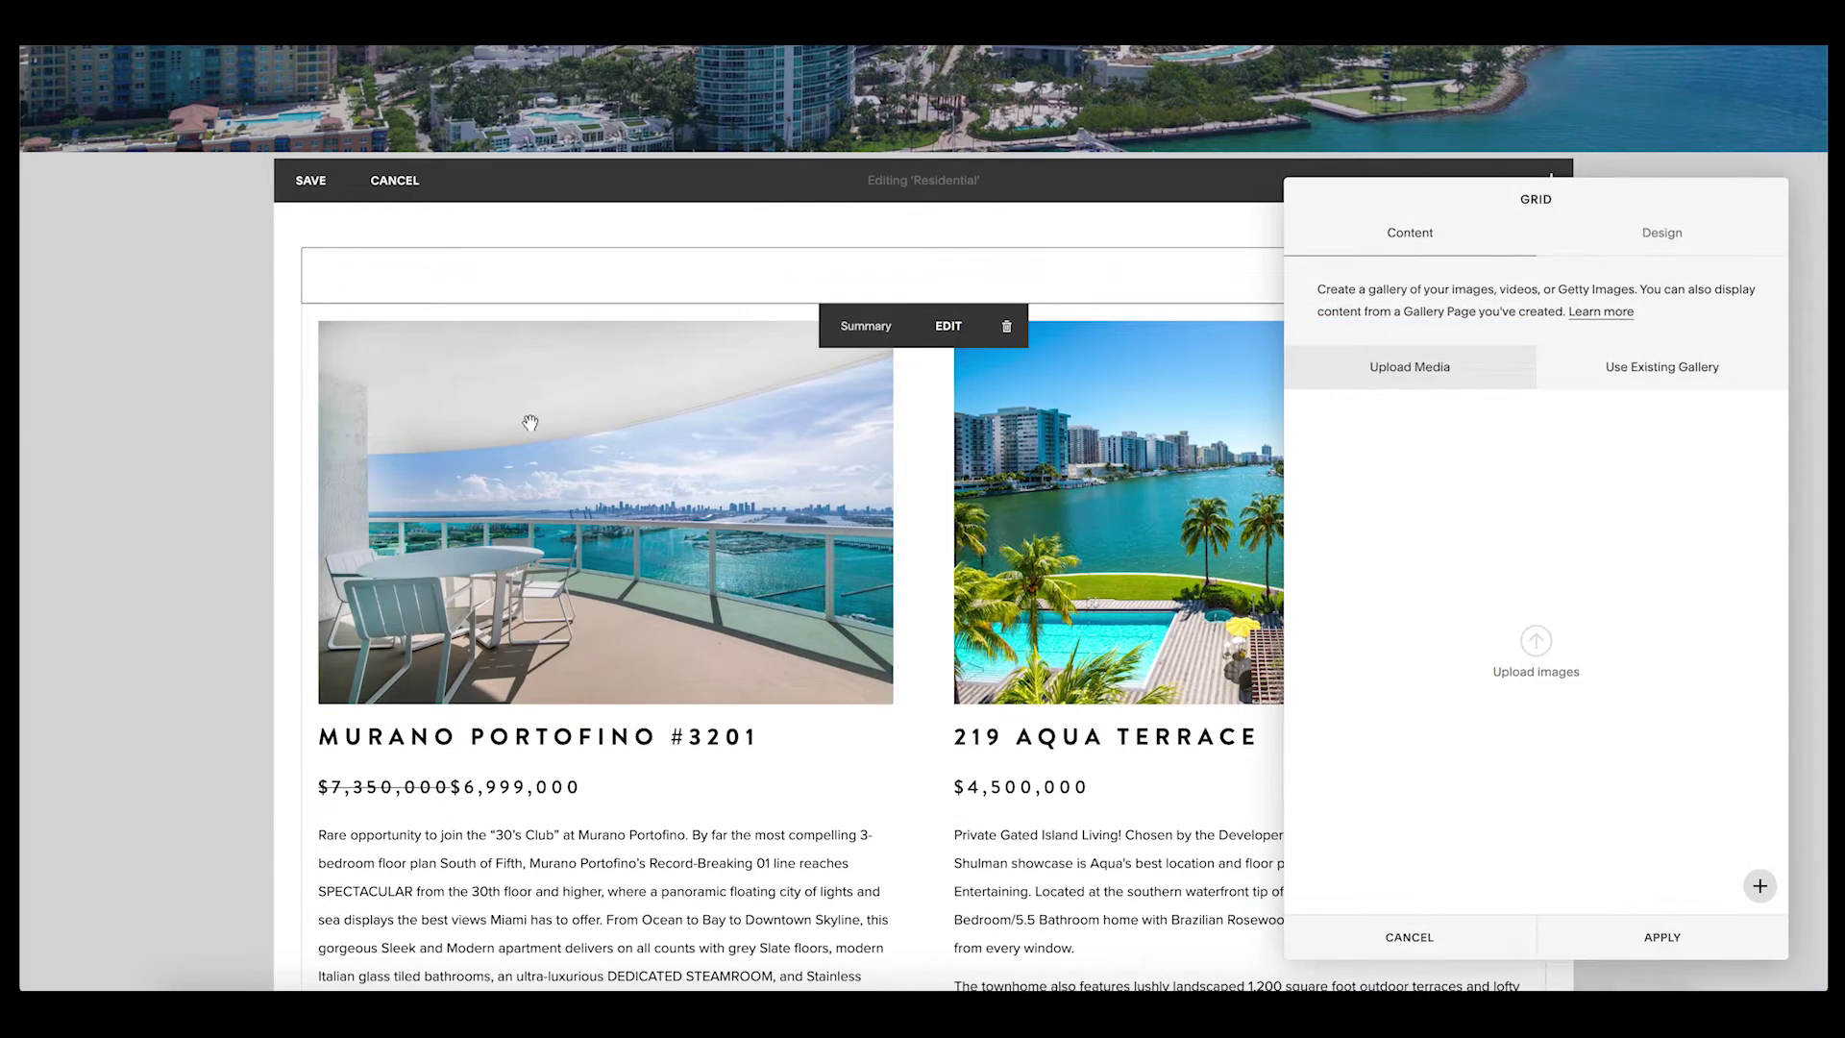
pyautogui.click(1681, 375)
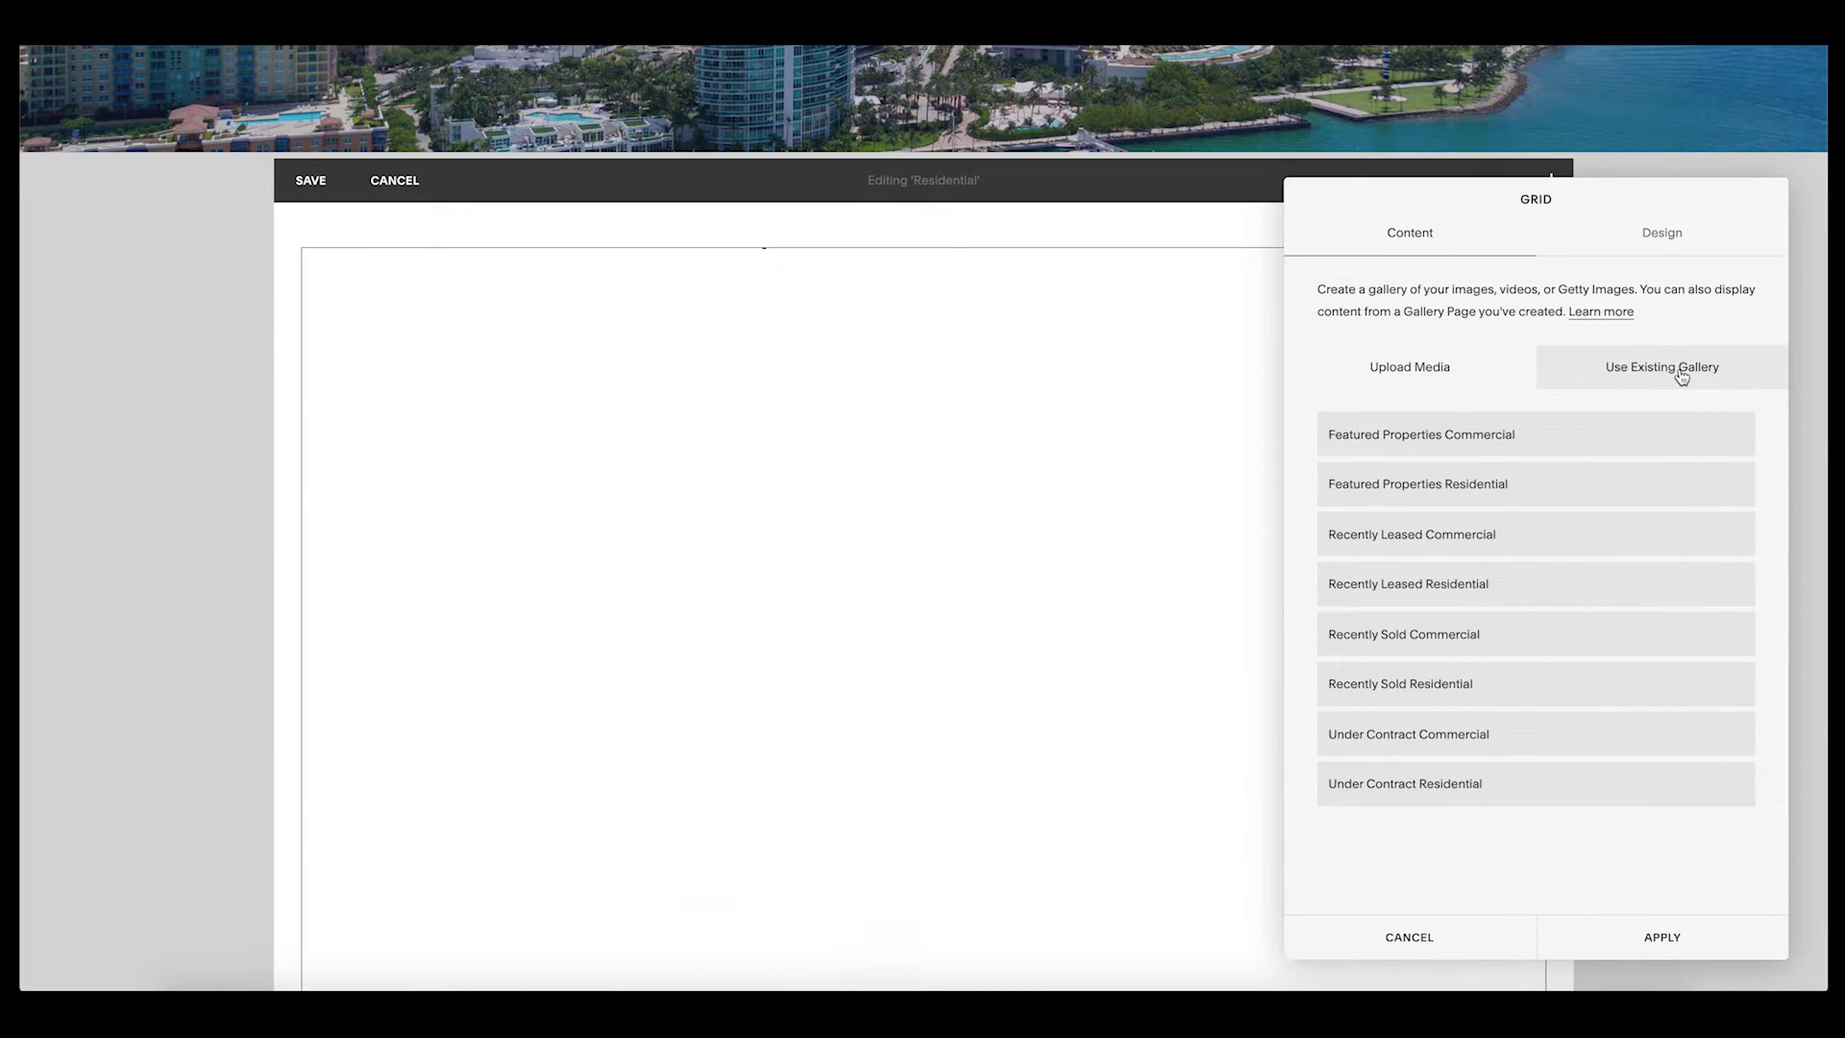
pyautogui.click(1474, 492)
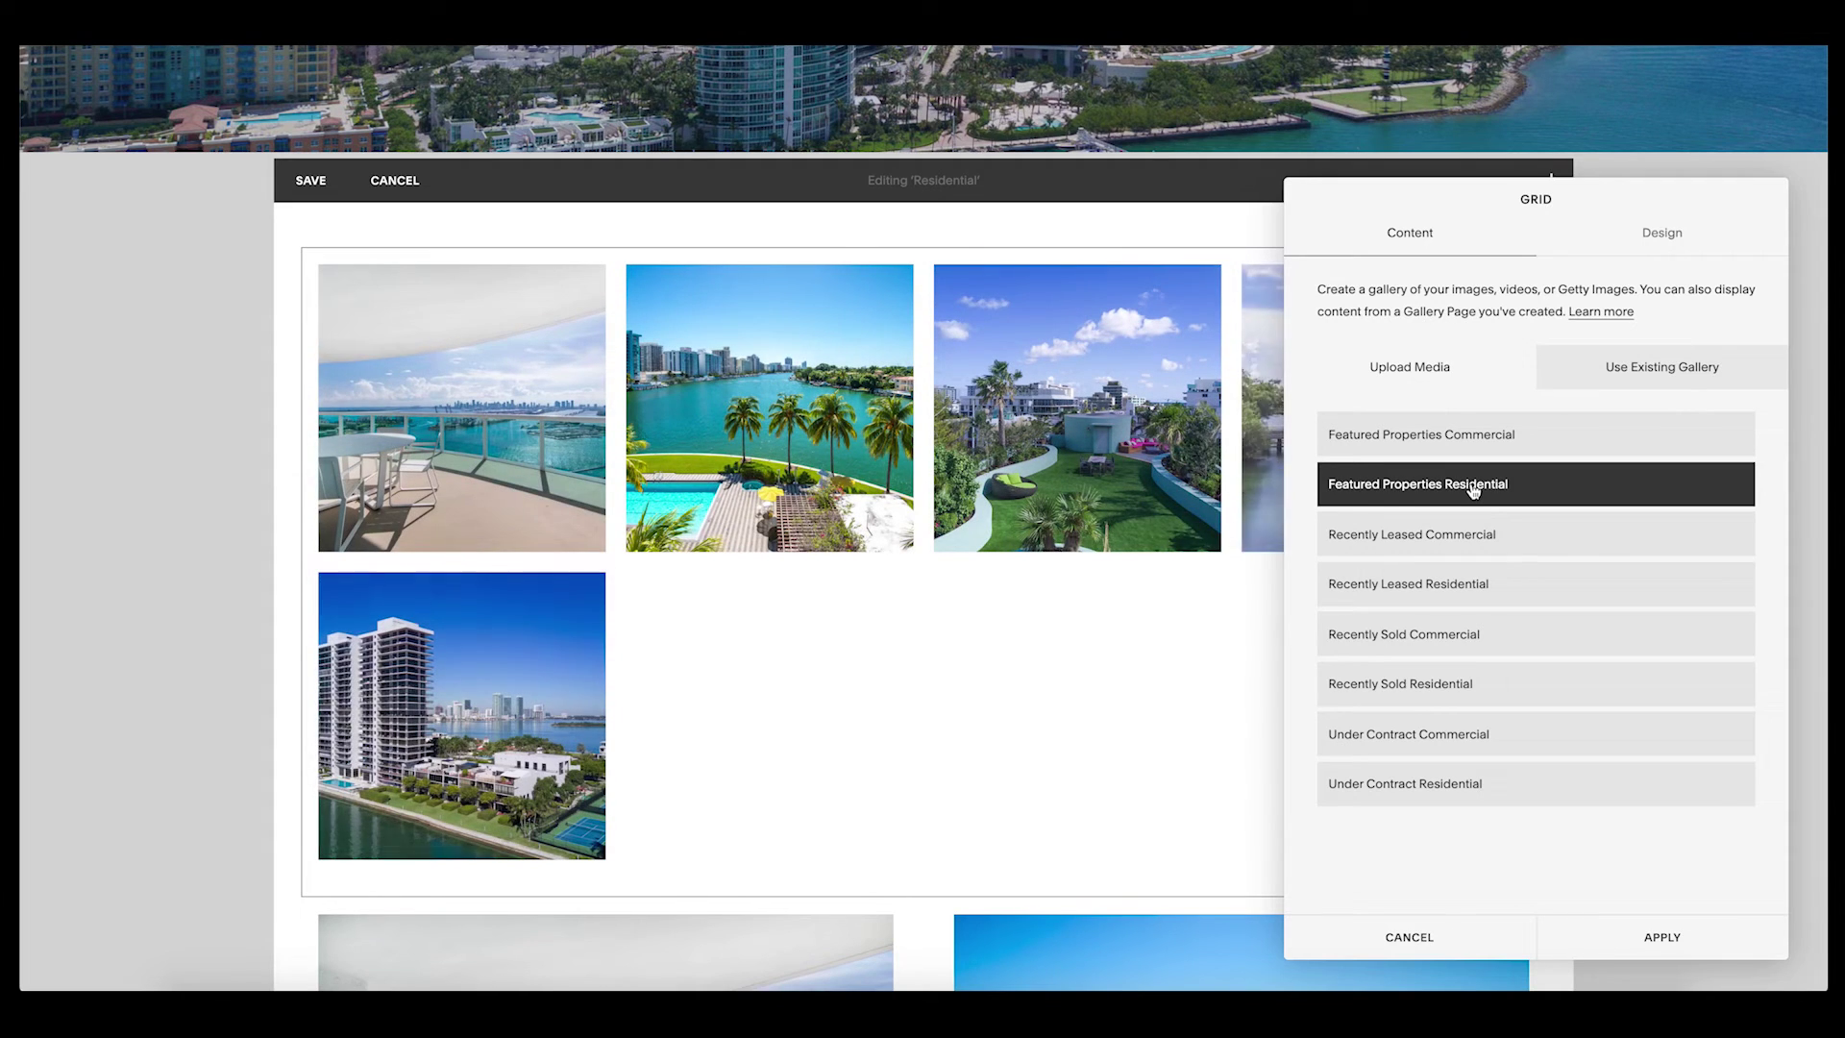
pyautogui.click(1663, 234)
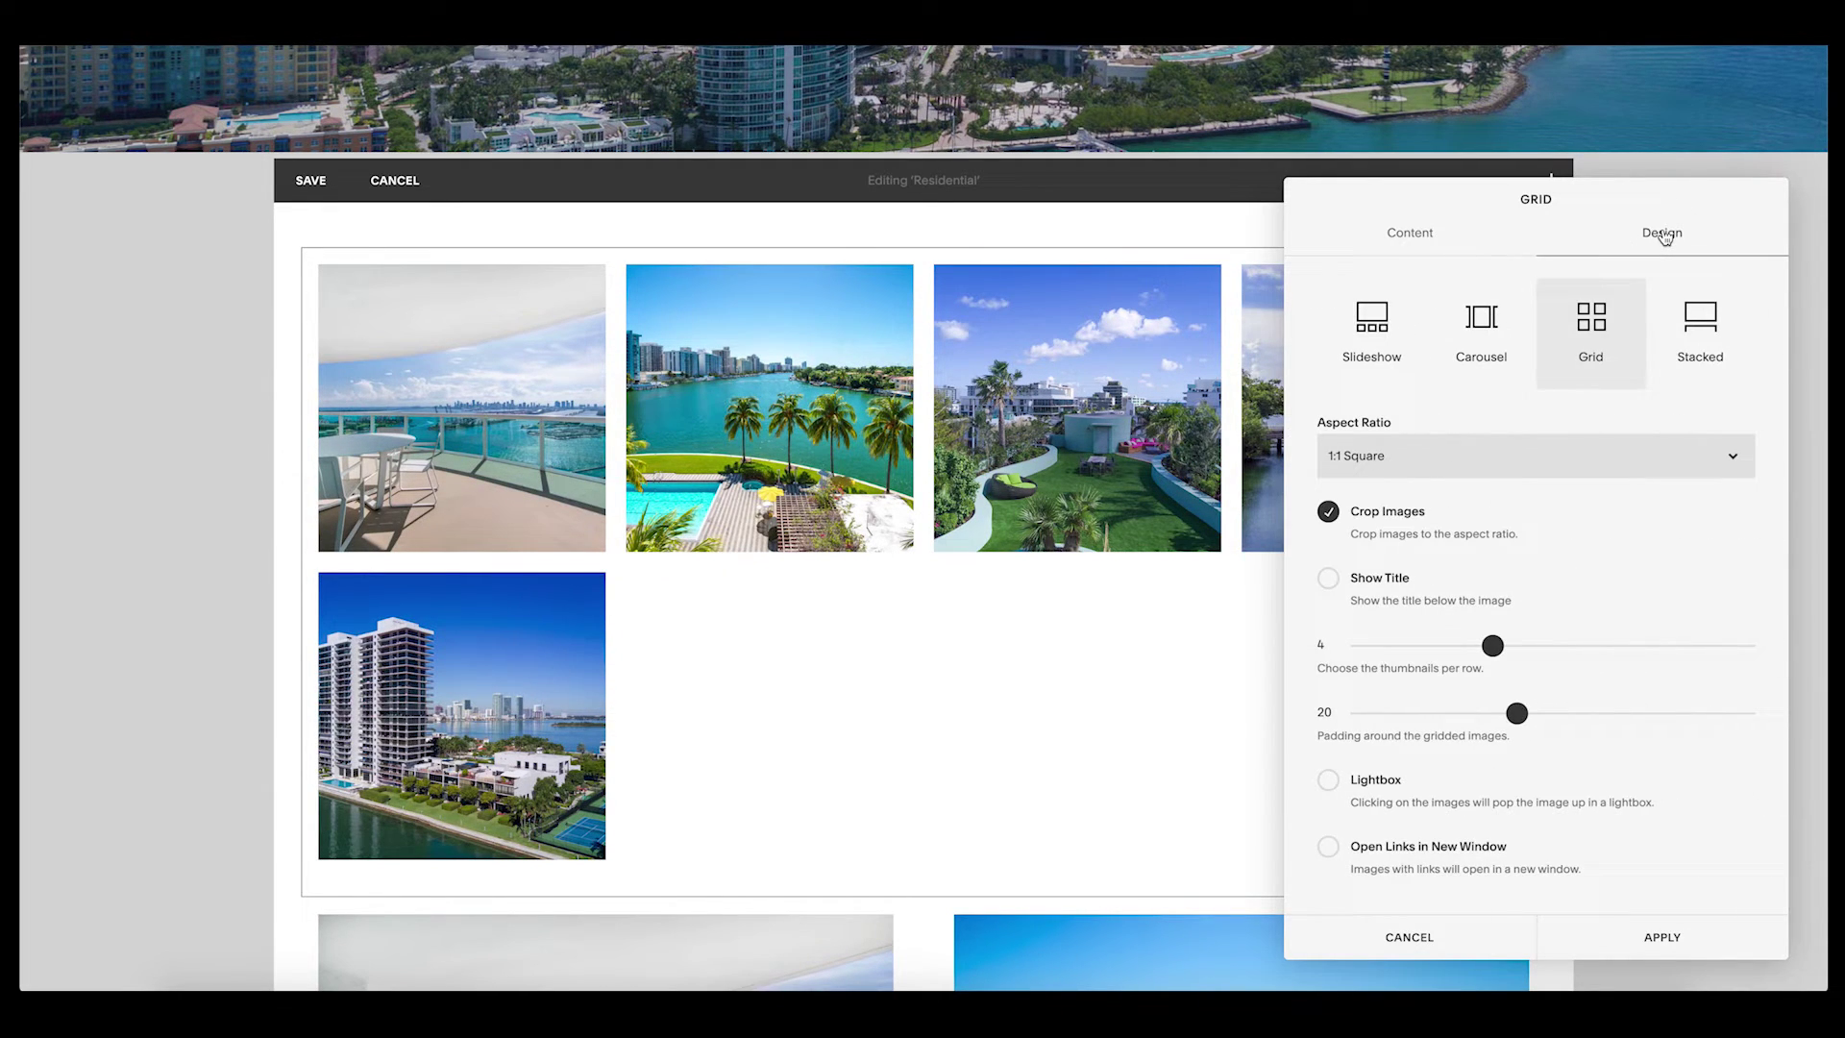
pyautogui.click(1386, 583)
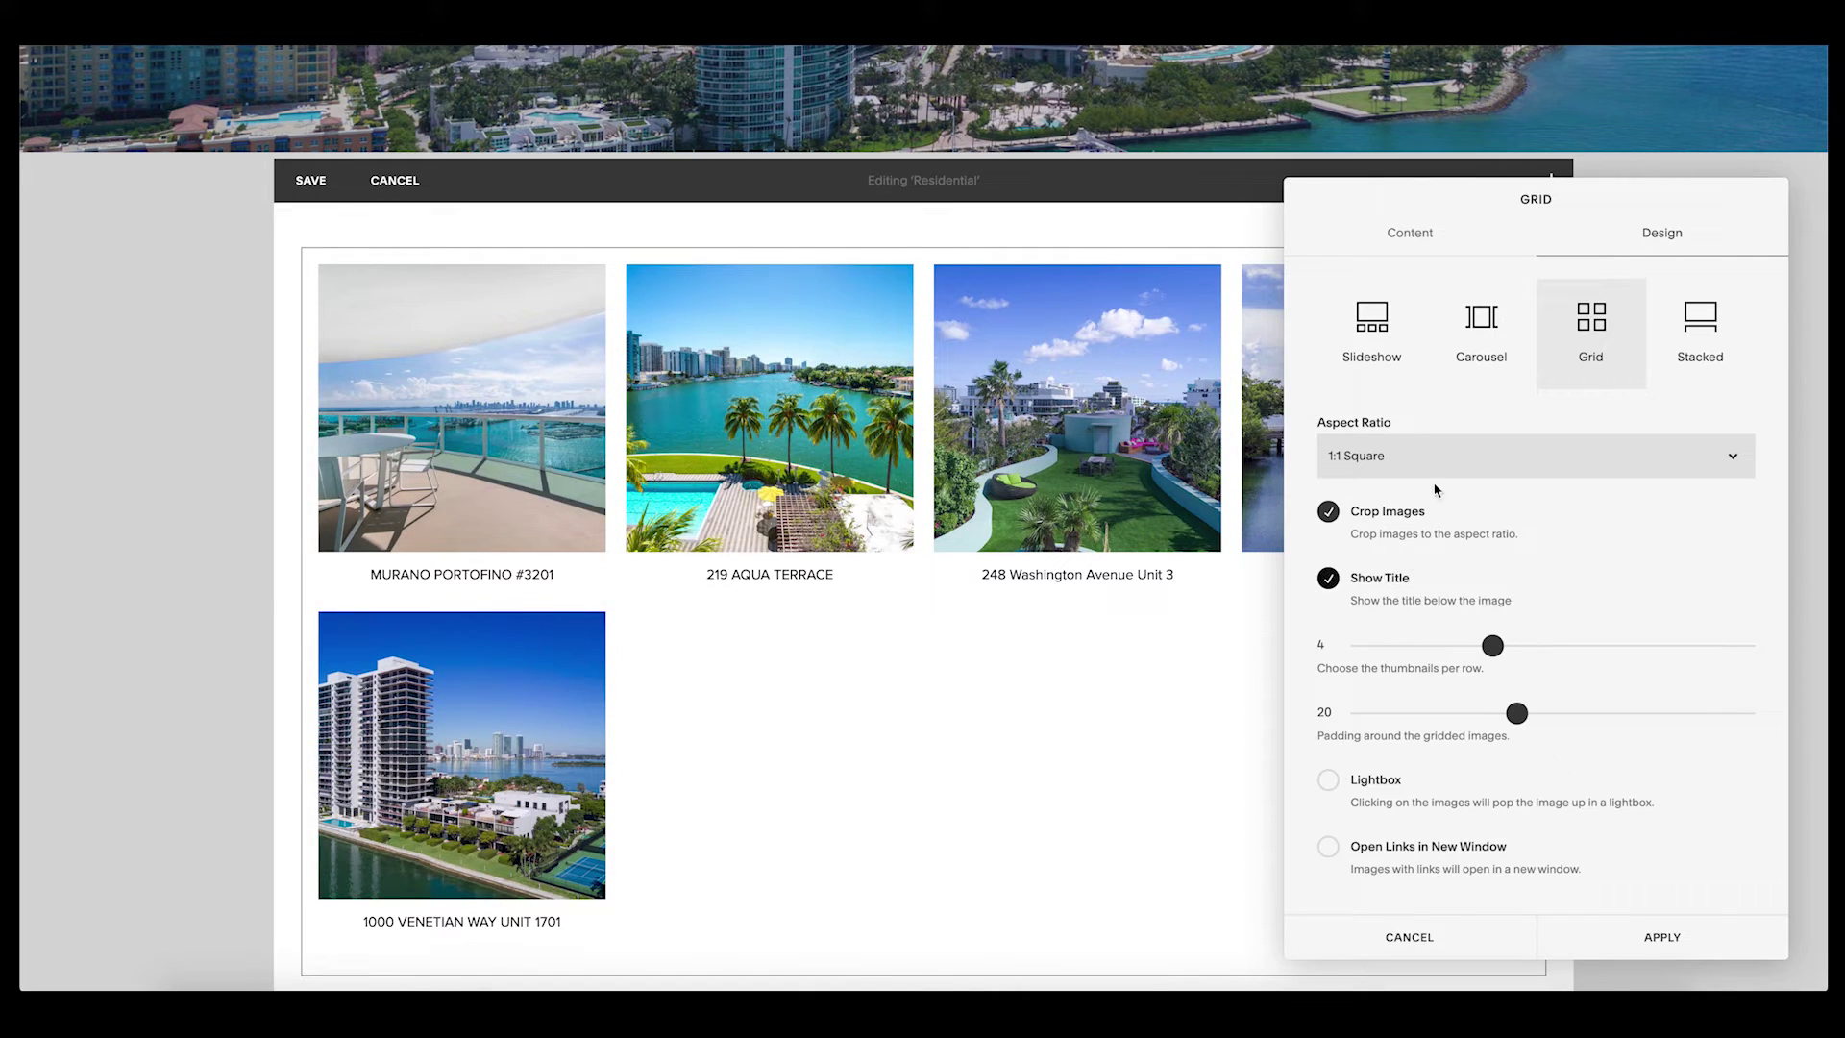
# - Set the gallery grid to 3:2 Standard, uncropped, with two images per row
pyautogui.click(1390, 459)
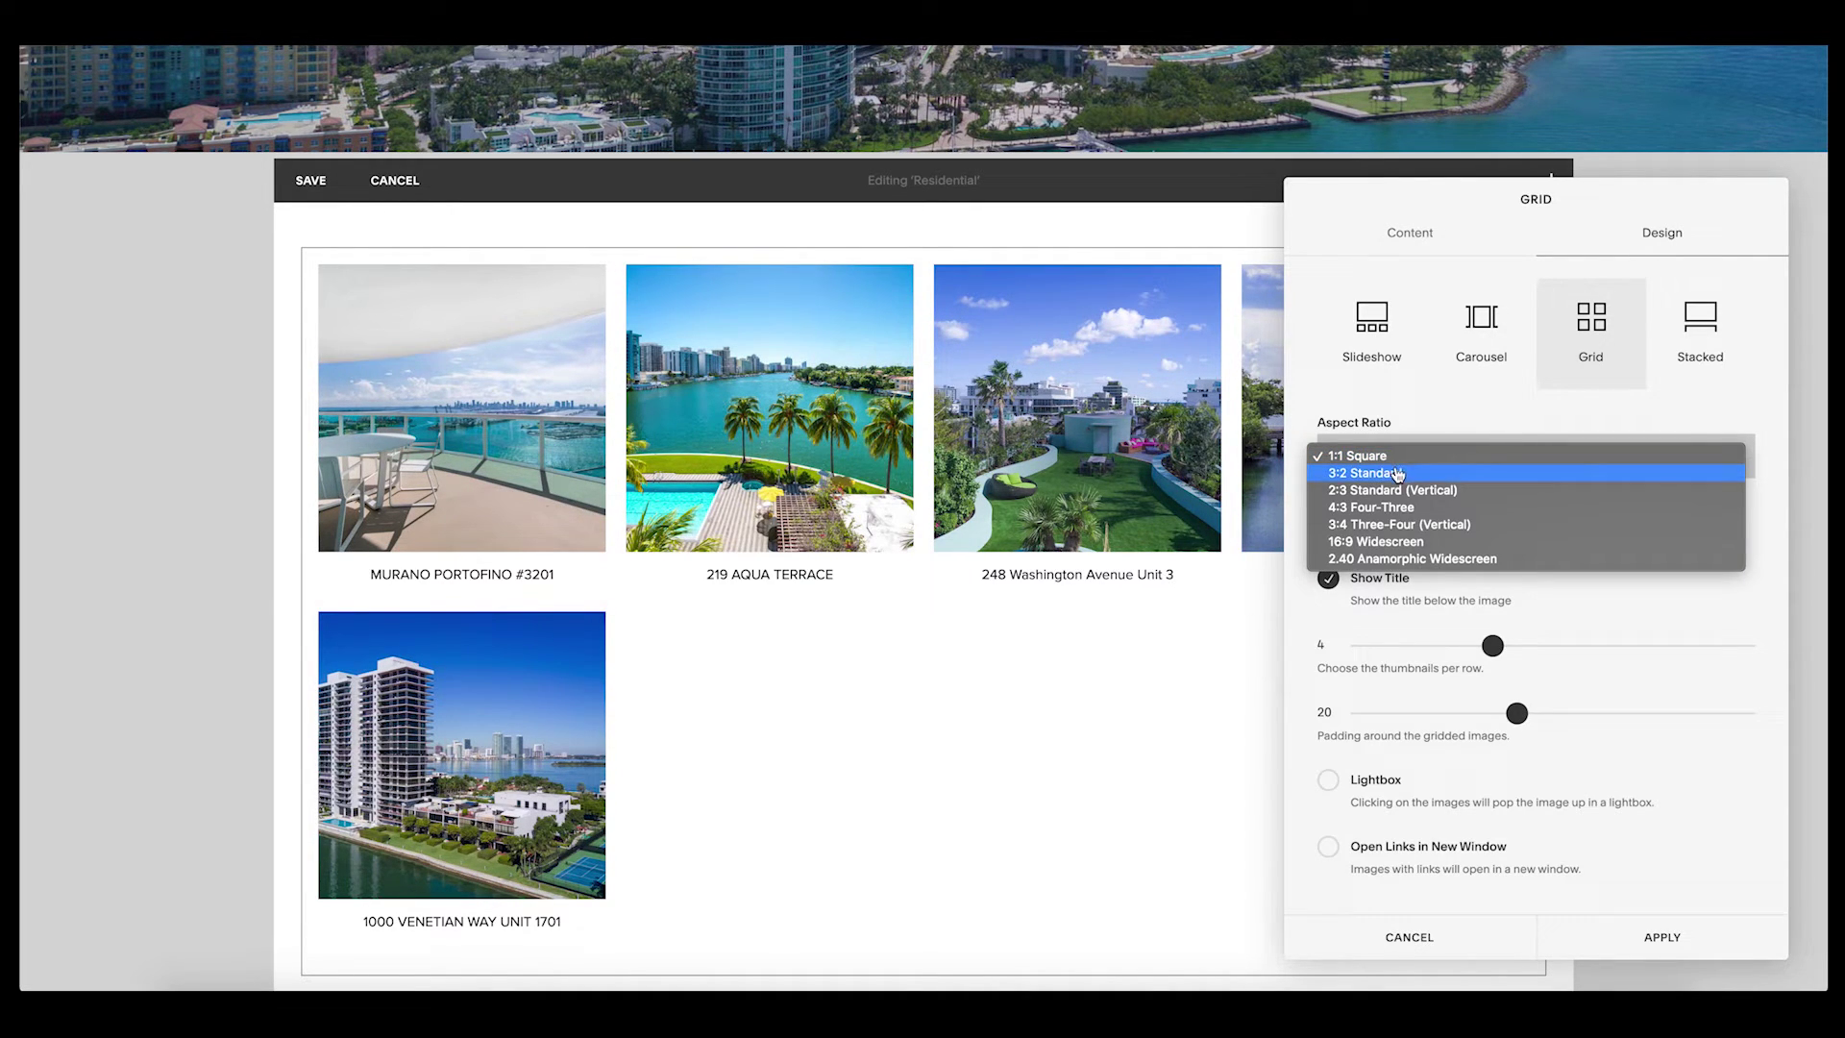
pyautogui.click(1398, 473)
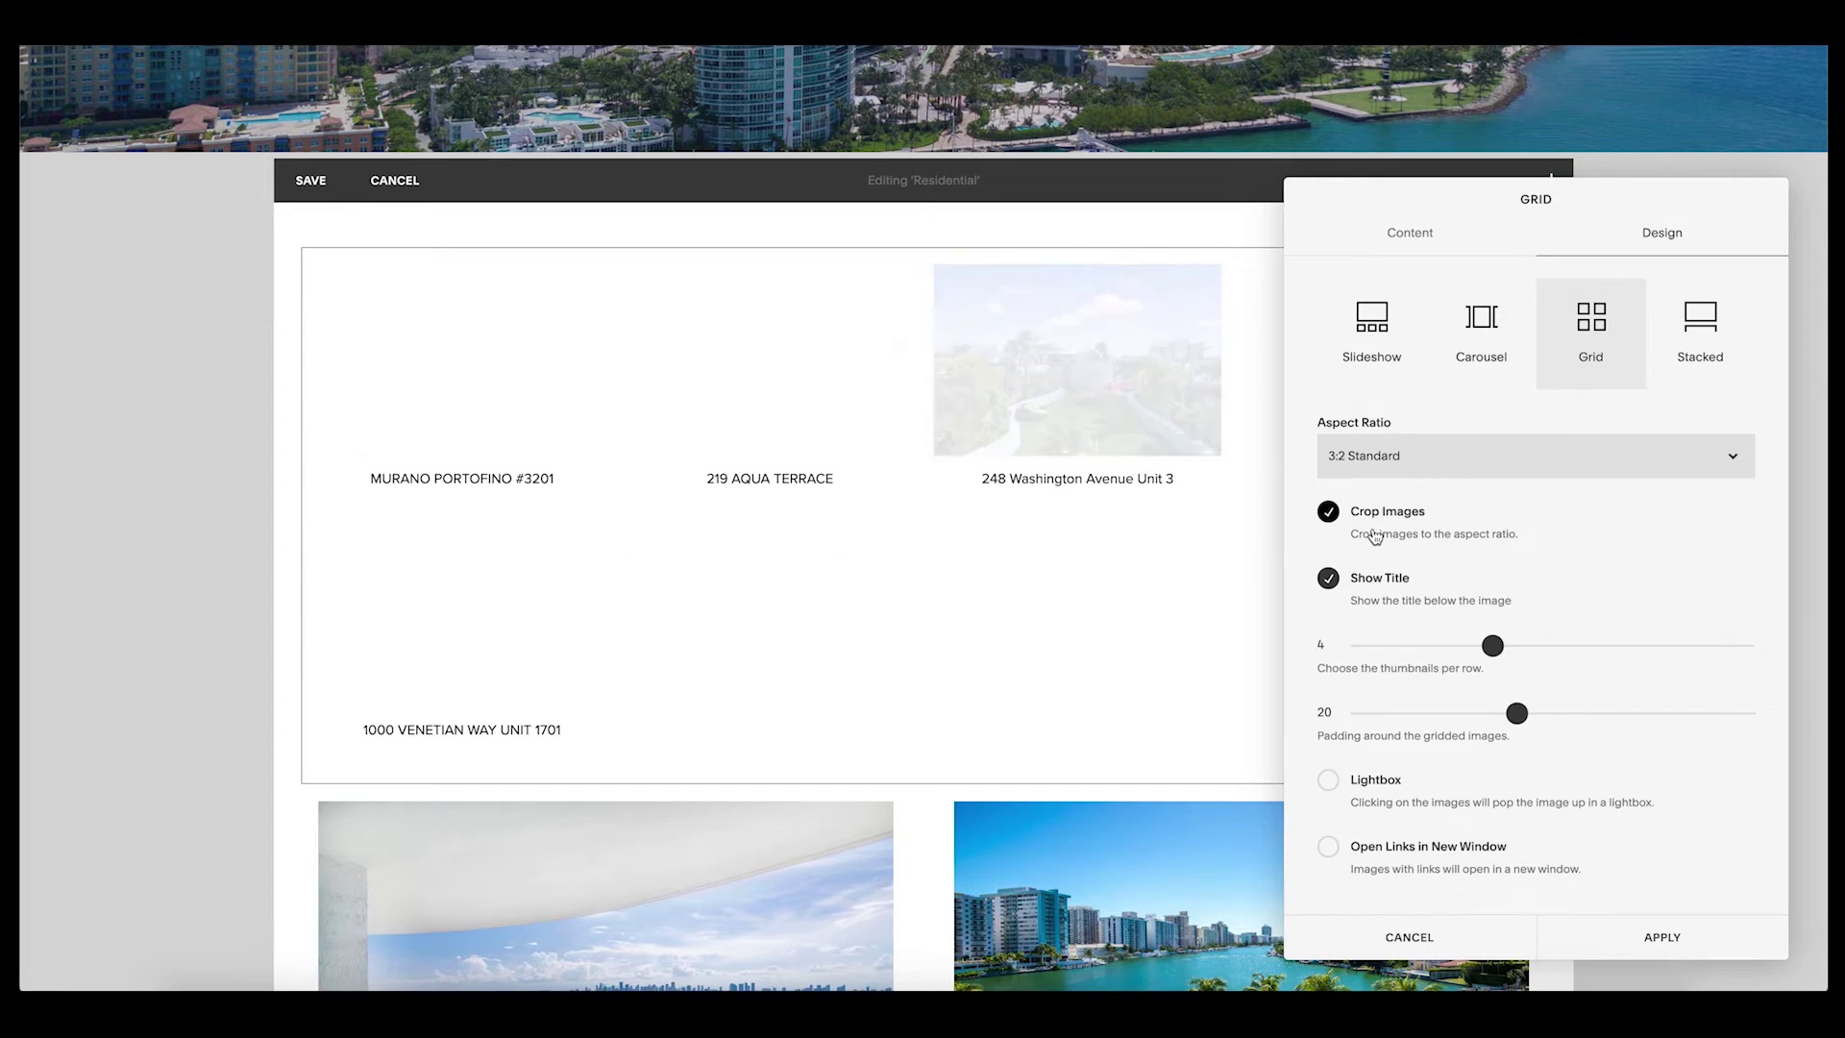
pyautogui.moveTo(1492, 646); pyautogui.dragTo(1423, 649)
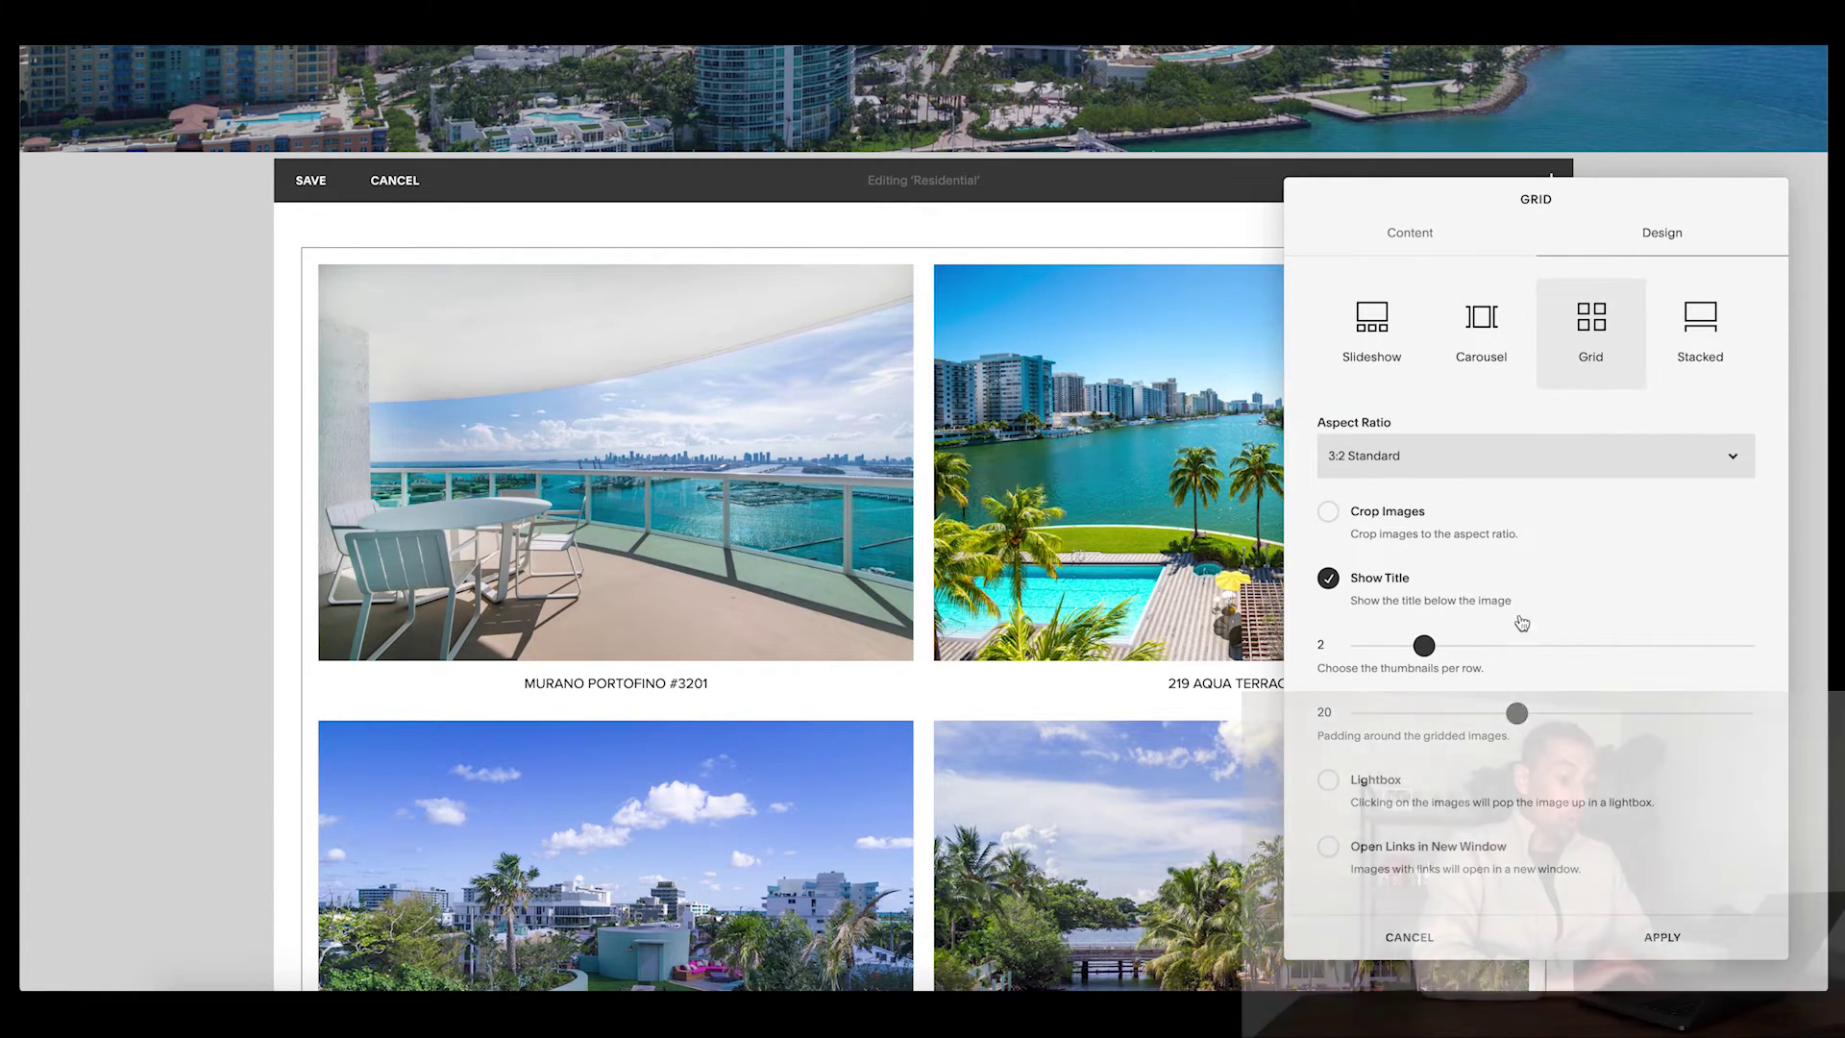
pyautogui.scroll(-2, 1017, 738)
pyautogui.scroll(-3, 1017, 738)
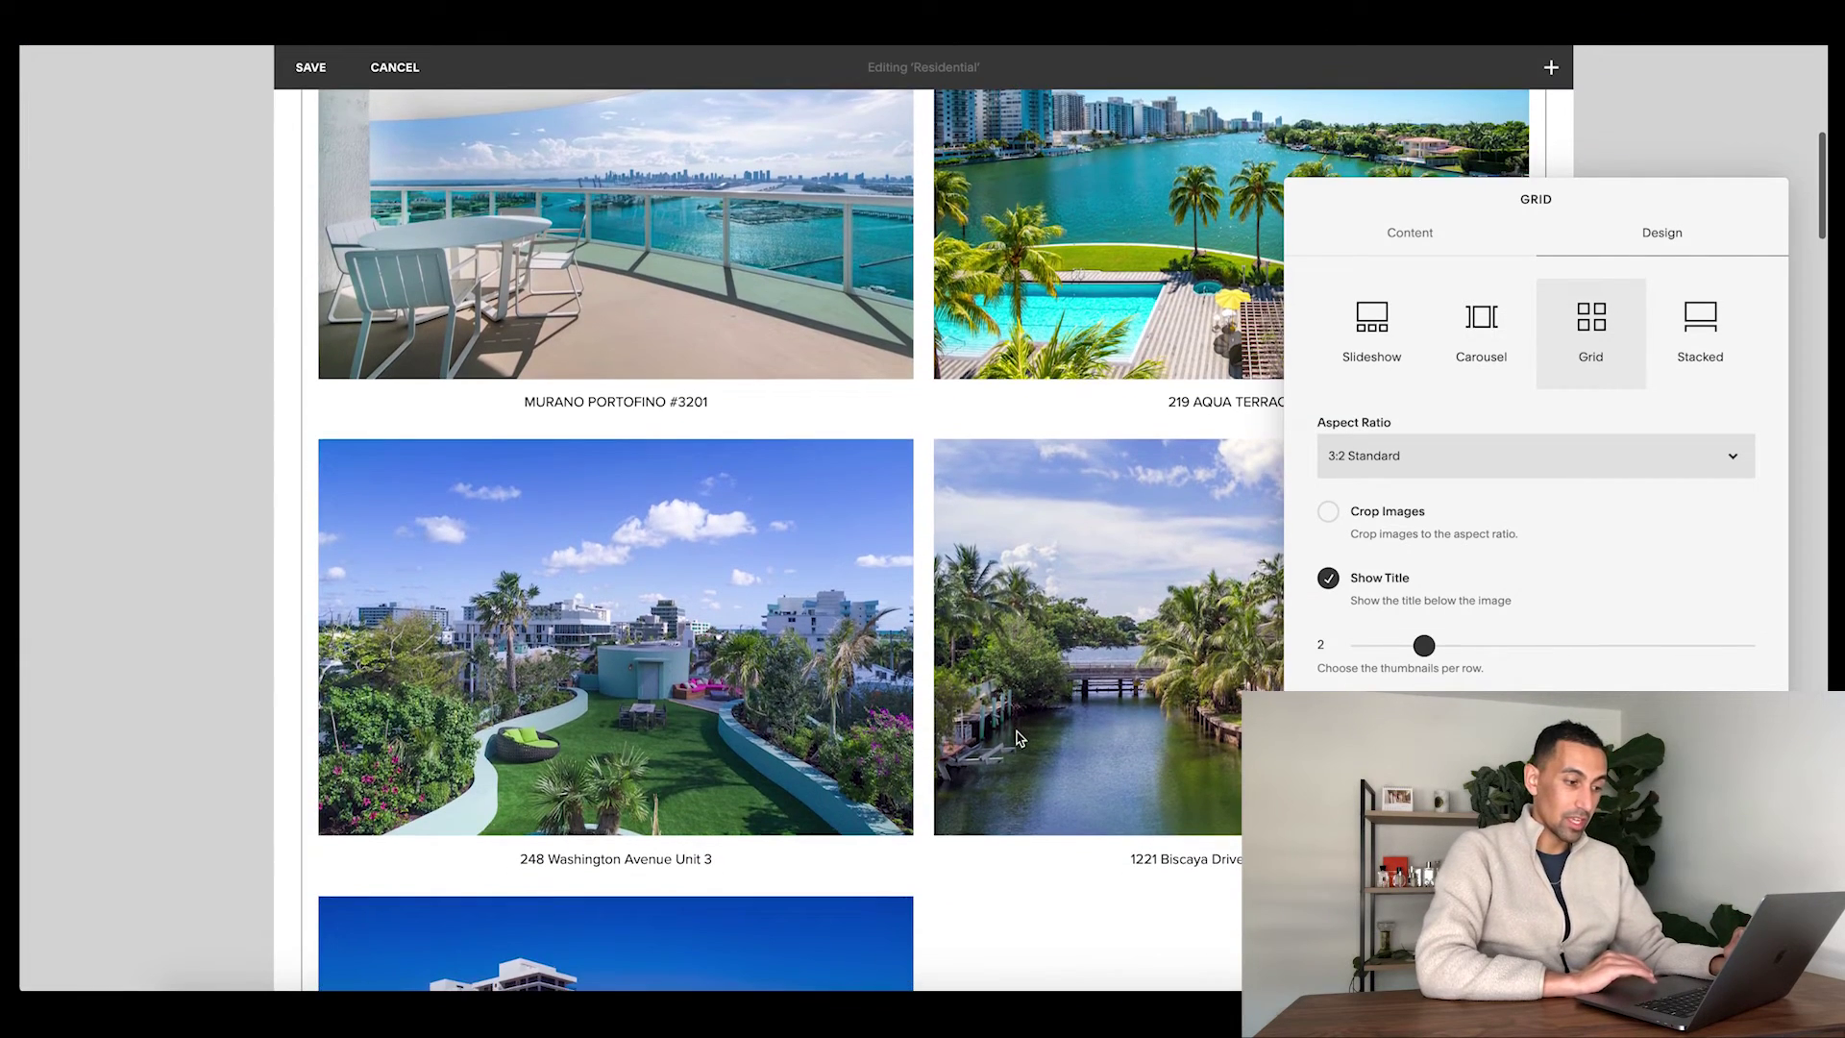
pyautogui.scroll(-2, 1017, 738)
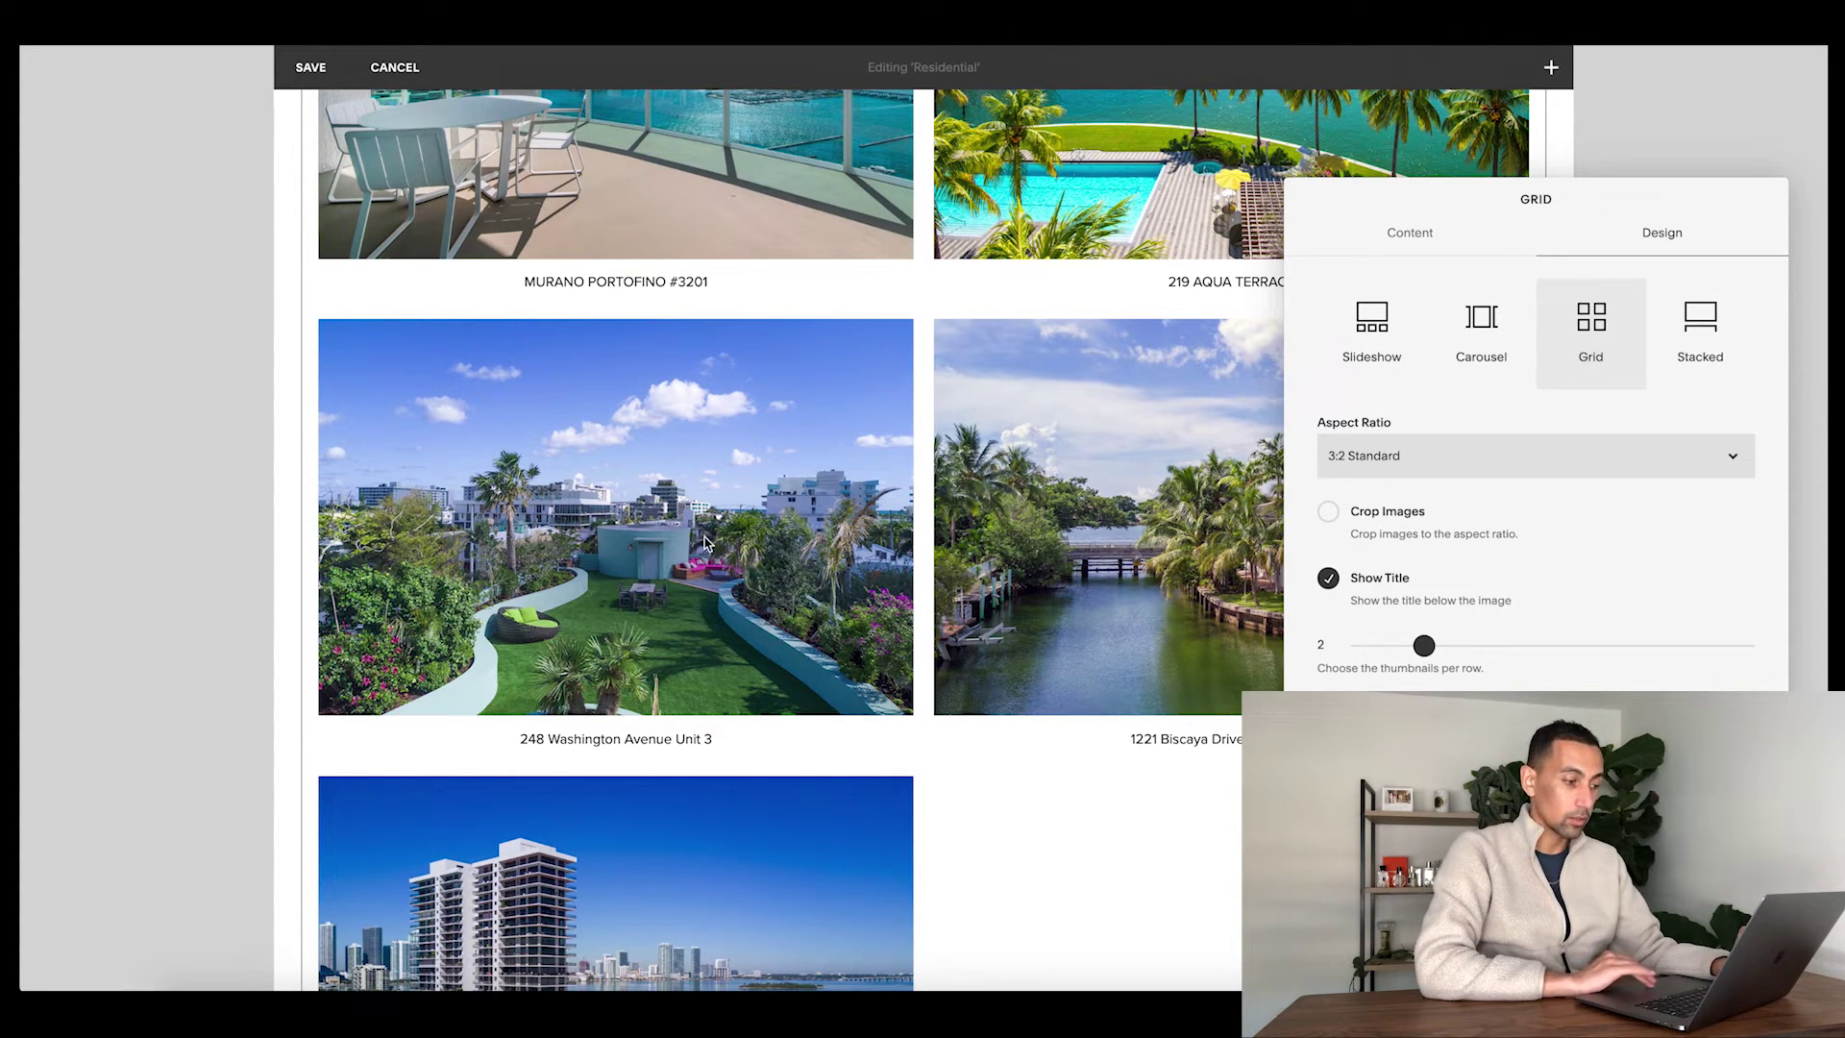
pyautogui.scroll(-4, 733, 600)
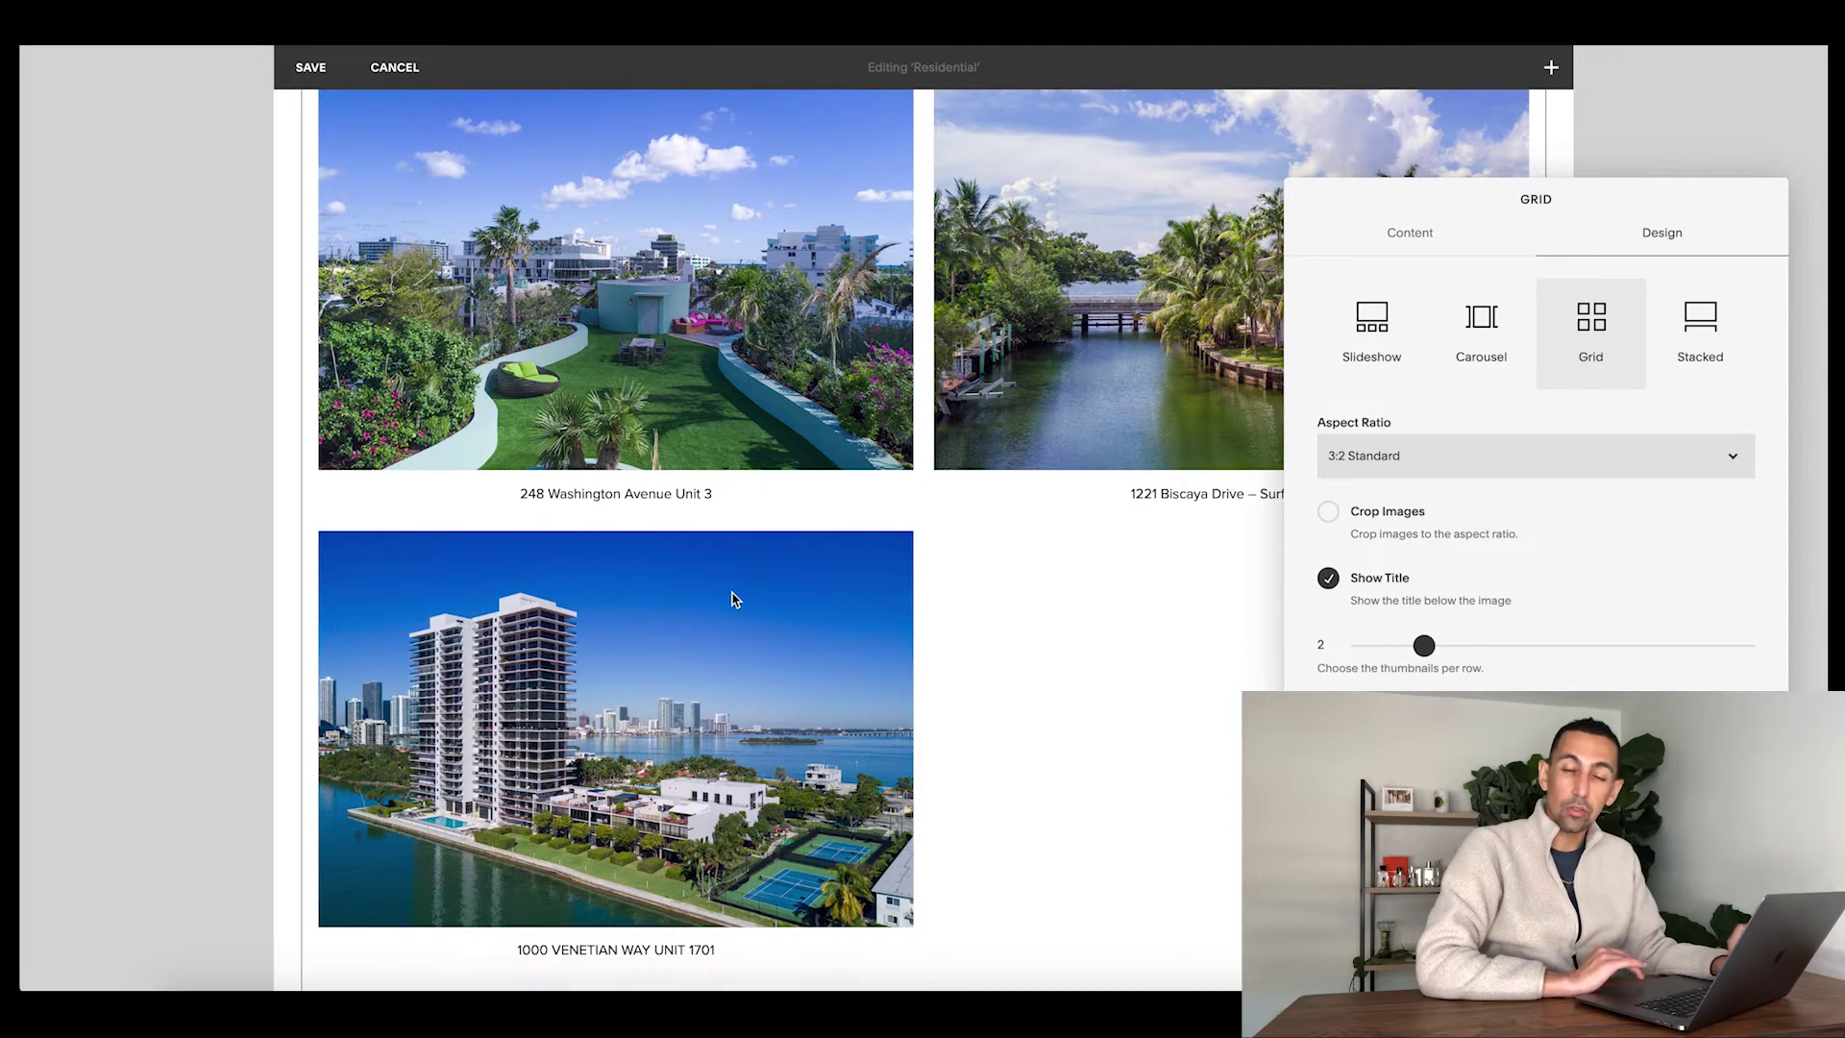
pyautogui.scroll(7, 788, 423)
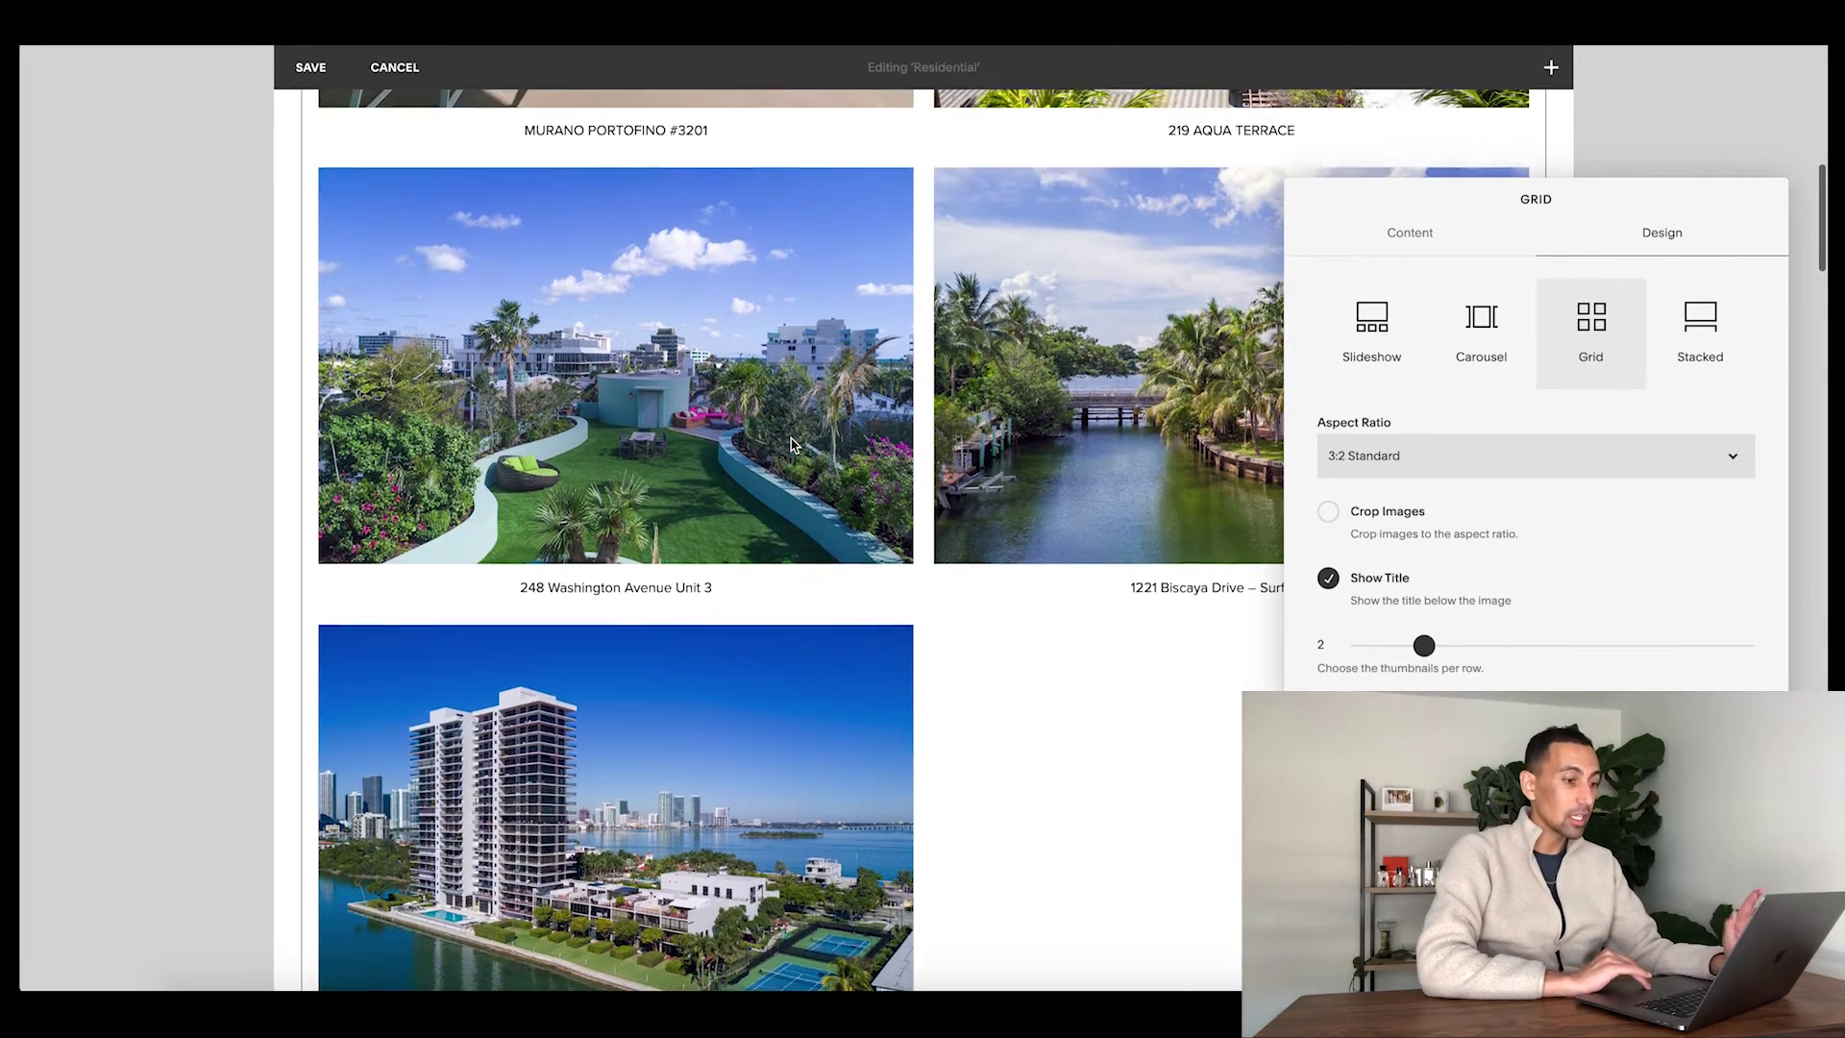
pyautogui.scroll(-20, 792, 443)
pyautogui.scroll(-2, 769, 436)
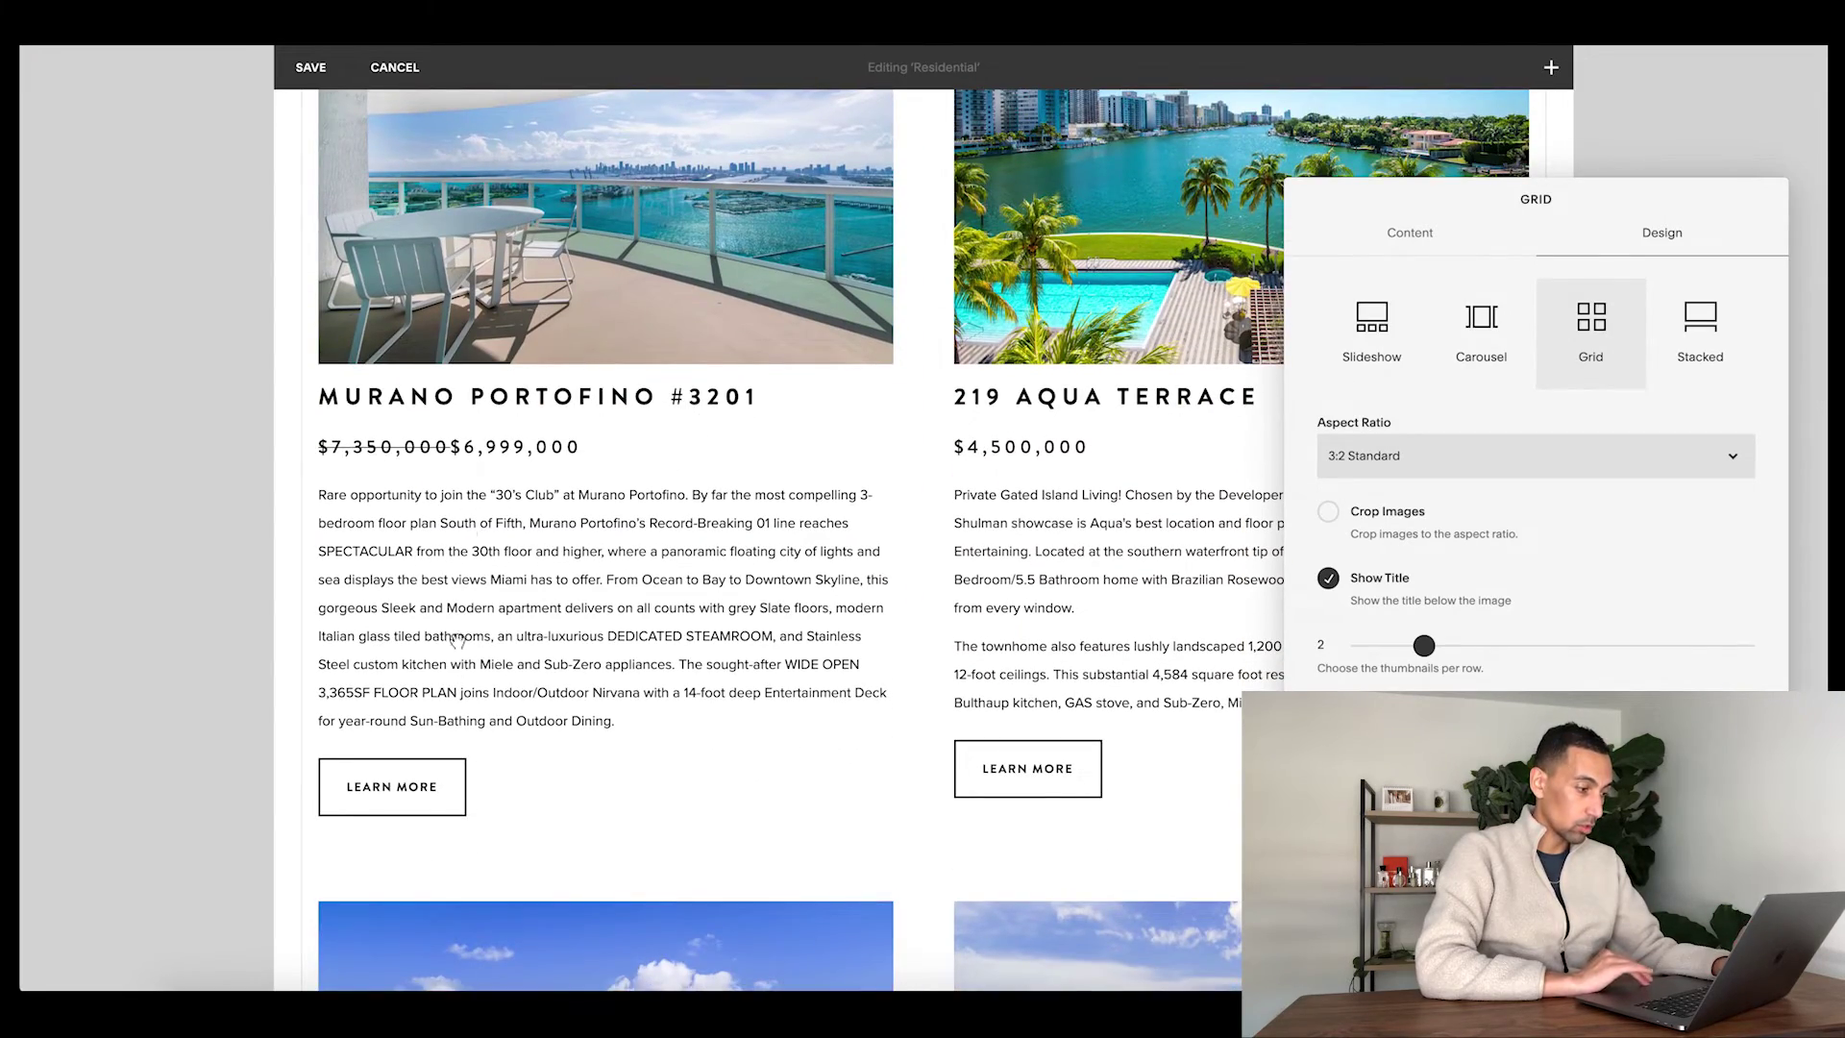
pyautogui.scroll(20, 491, 706)
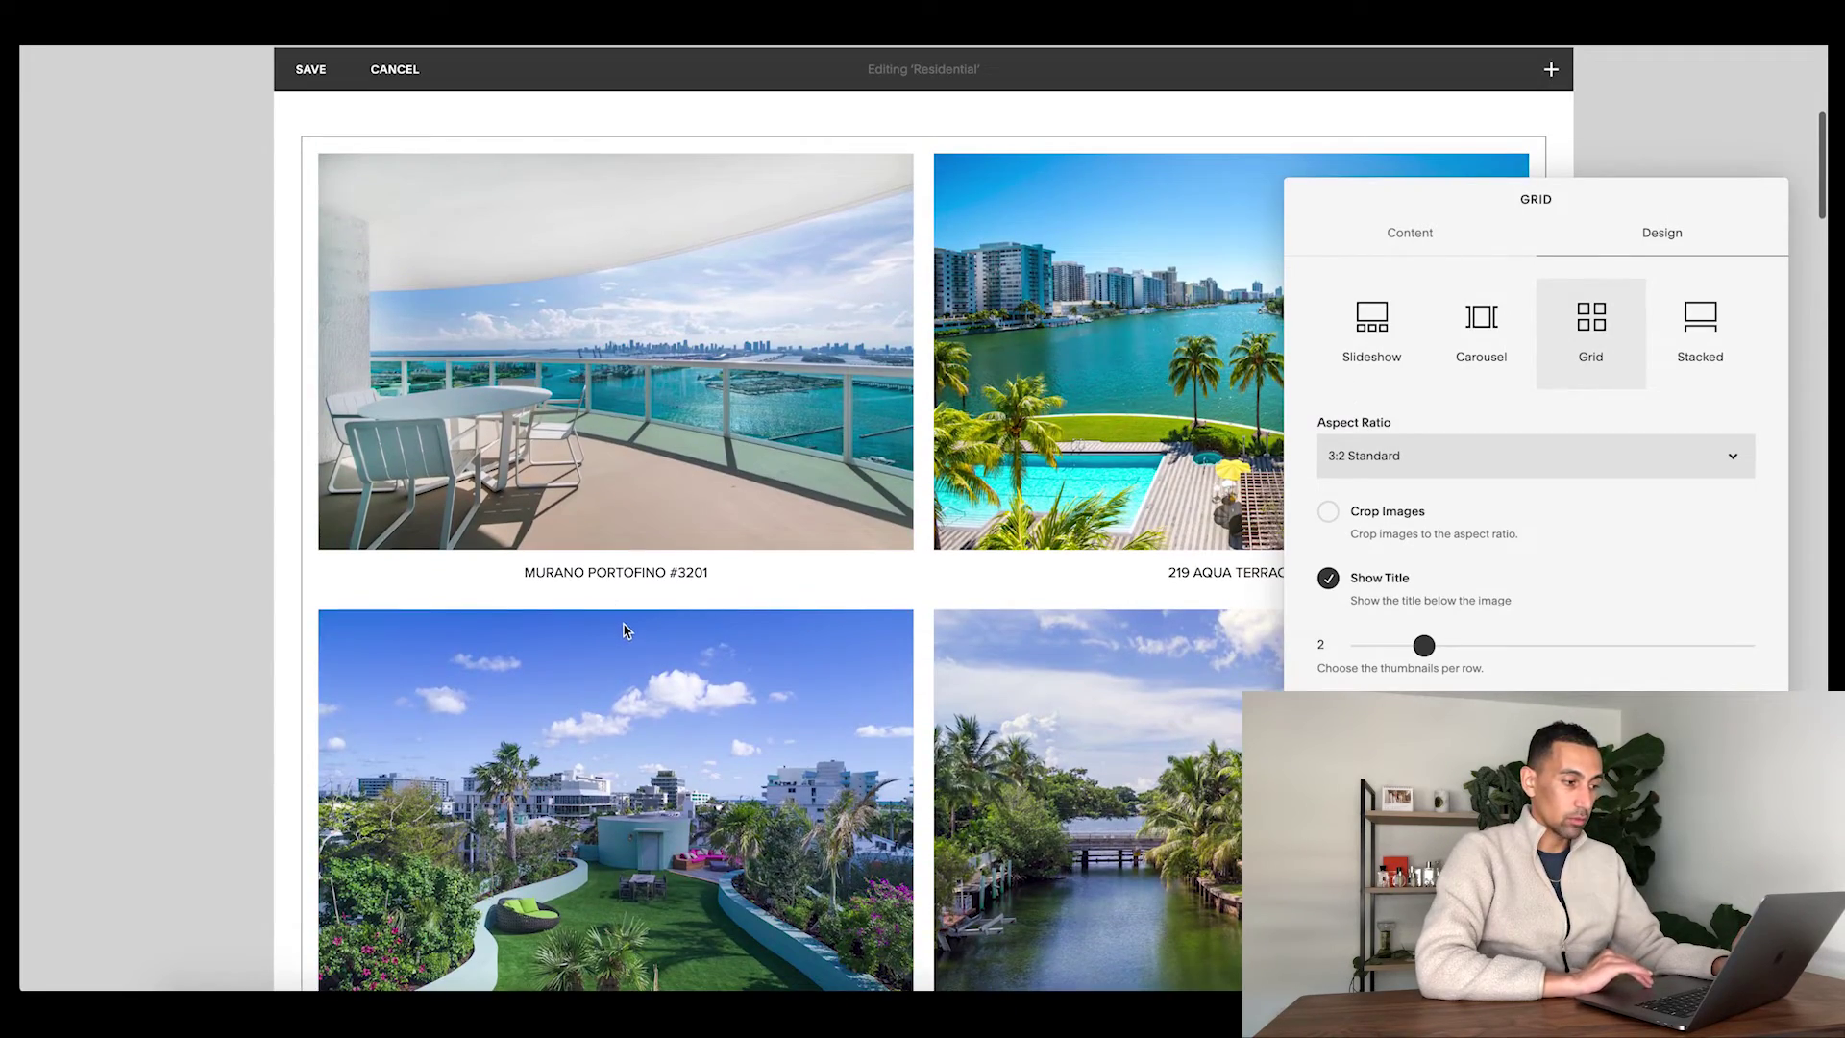
pyautogui.scroll(-5, 624, 630)
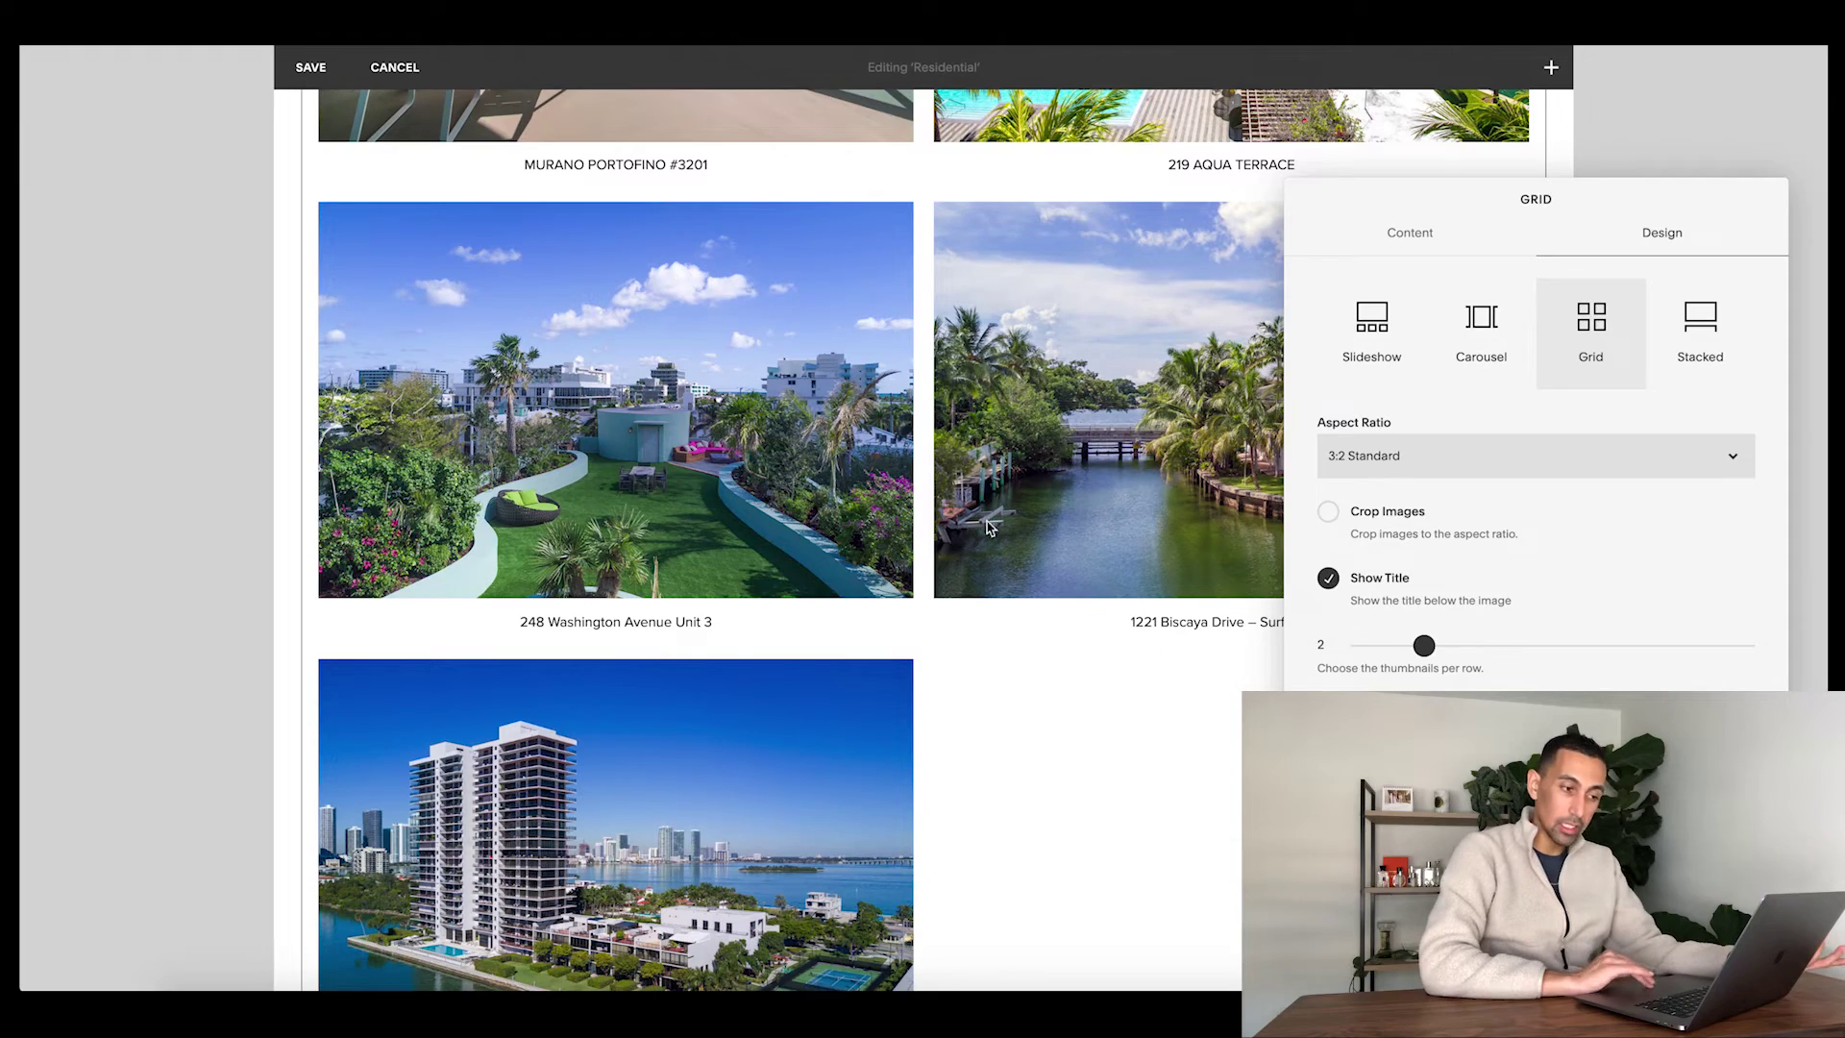
# - Hide the image titles, change the images per row, then cancel and discard the changes
pyautogui.click(1328, 578)
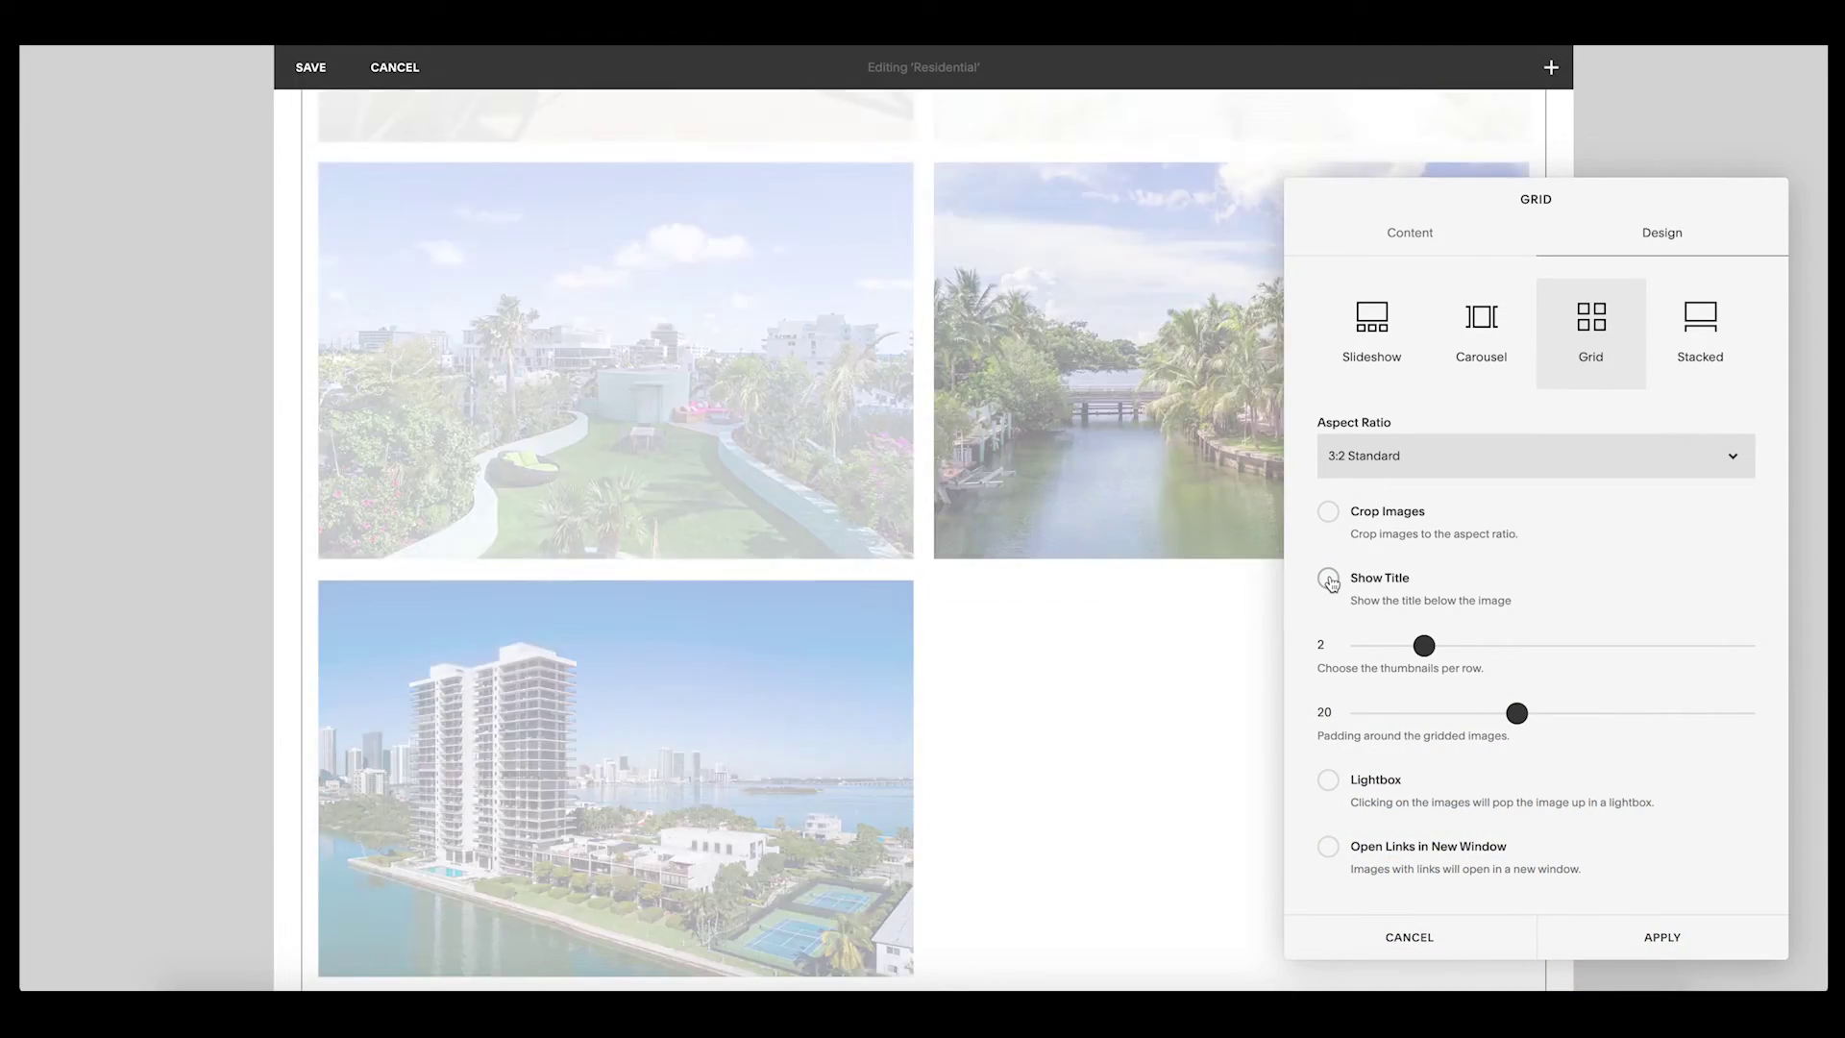
pyautogui.scroll(5, 825, 557)
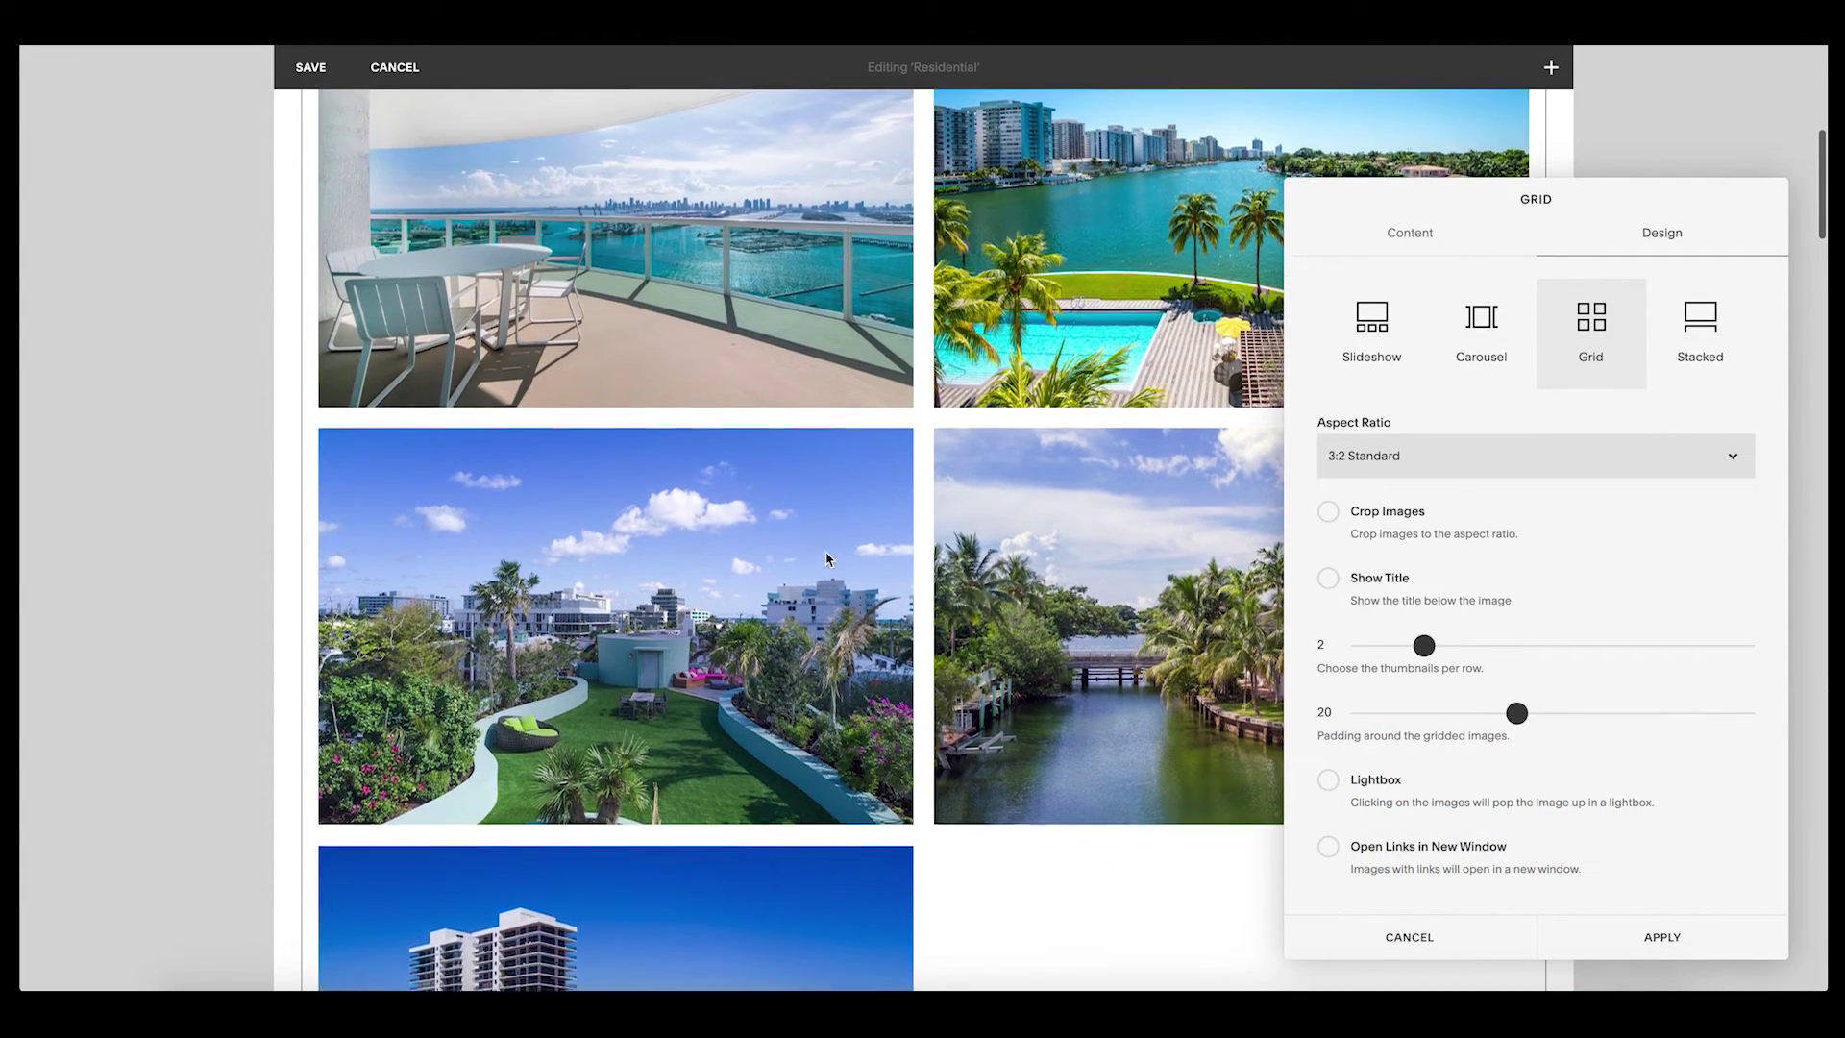
pyautogui.moveTo(1424, 645); pyautogui.dragTo(1385, 646)
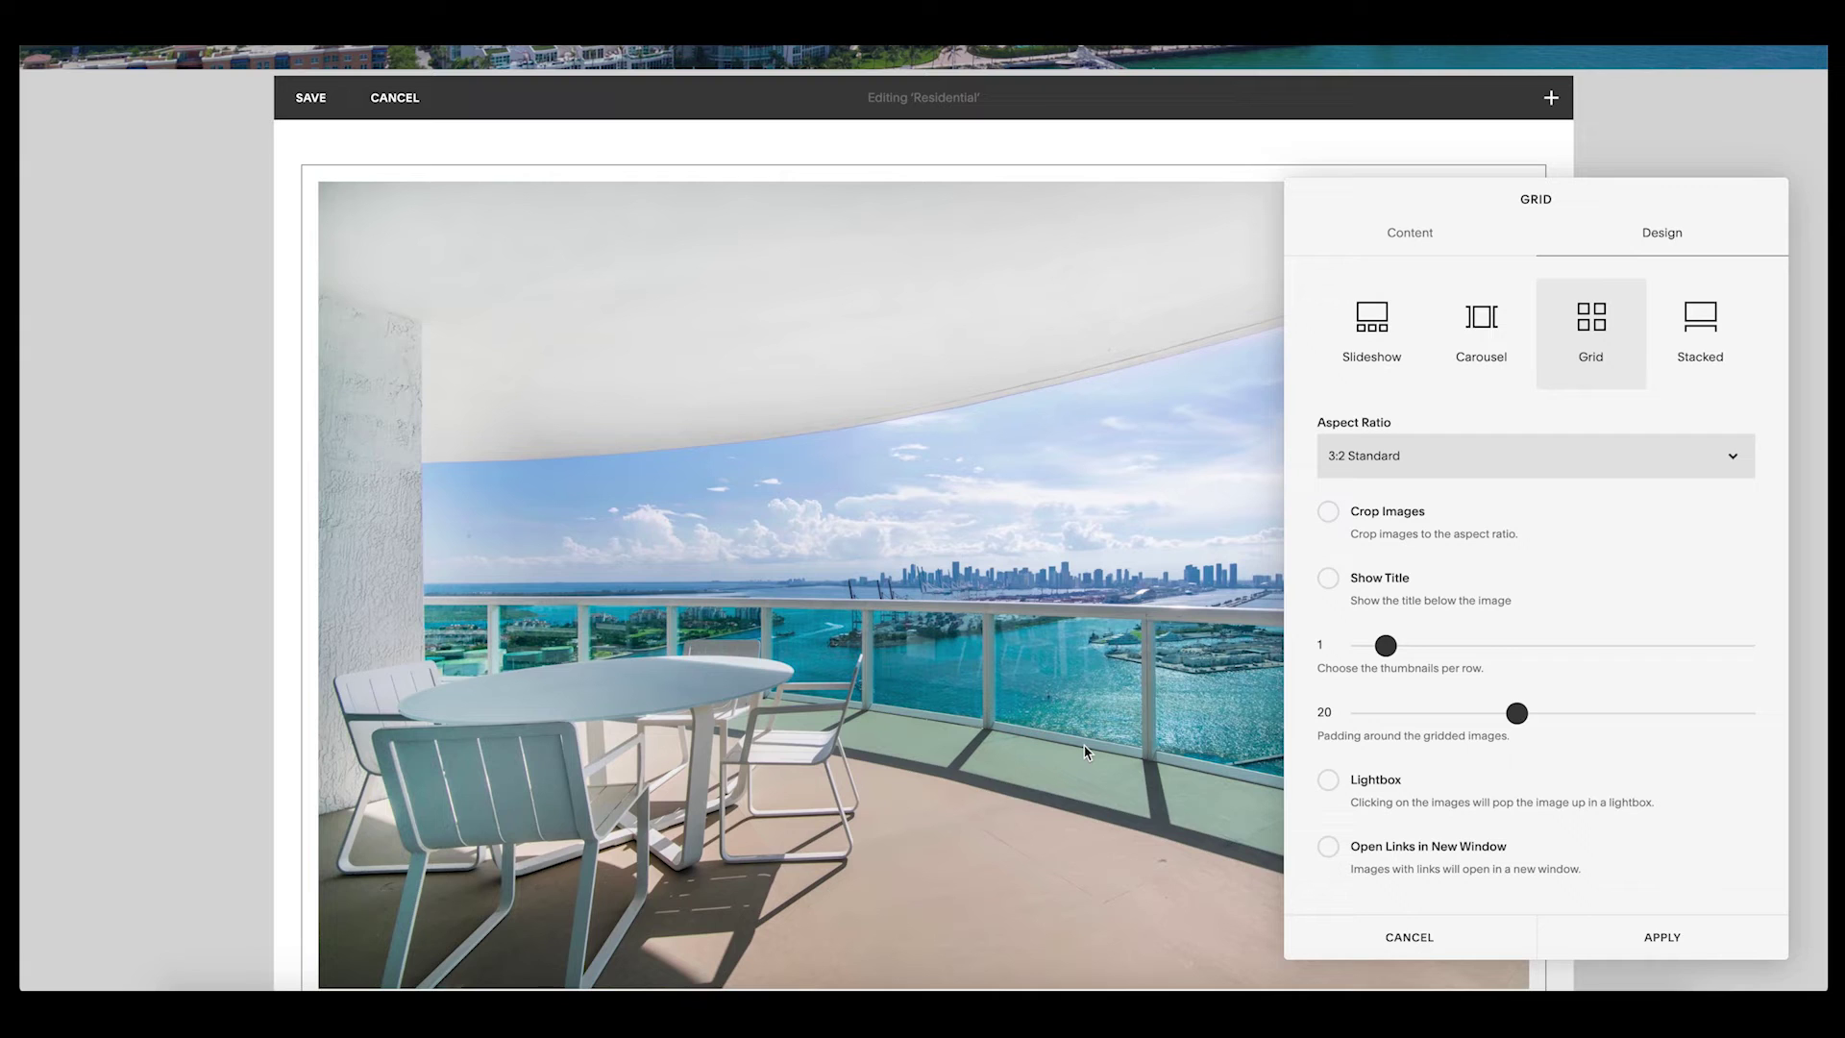
pyautogui.click(1404, 937)
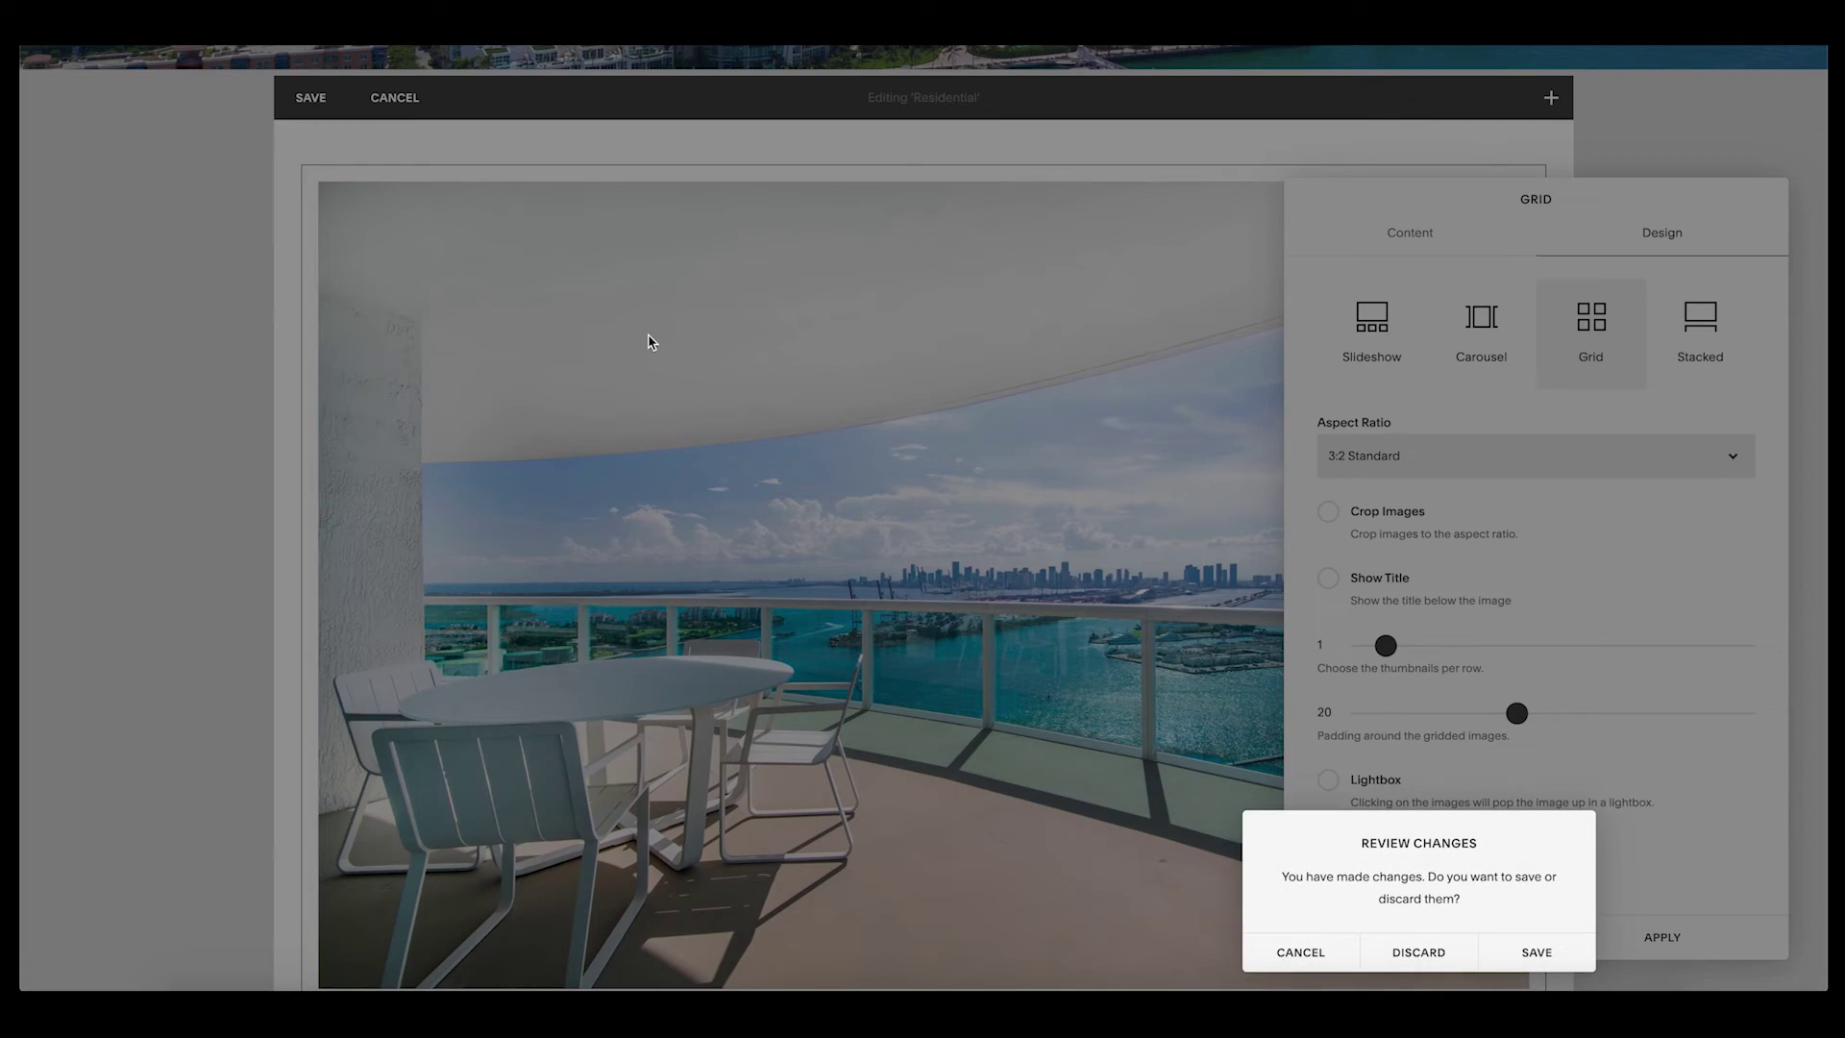
pyautogui.click(1418, 951)
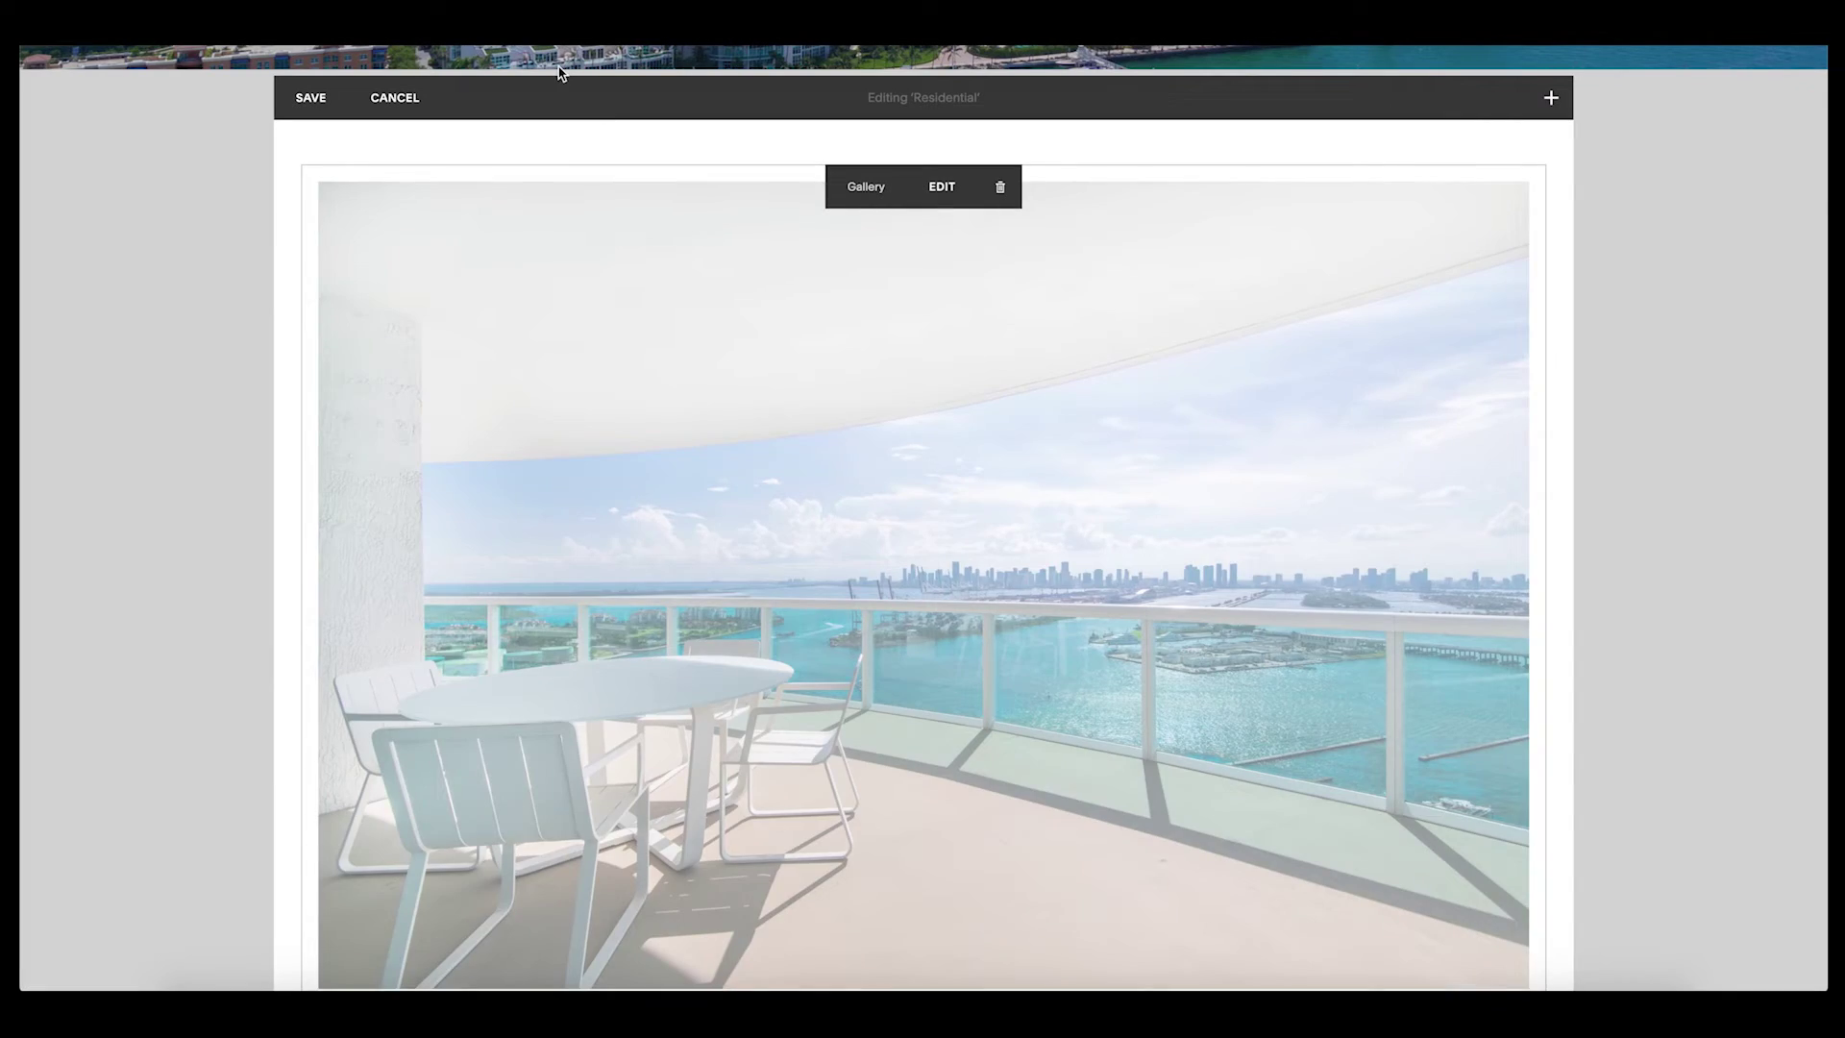